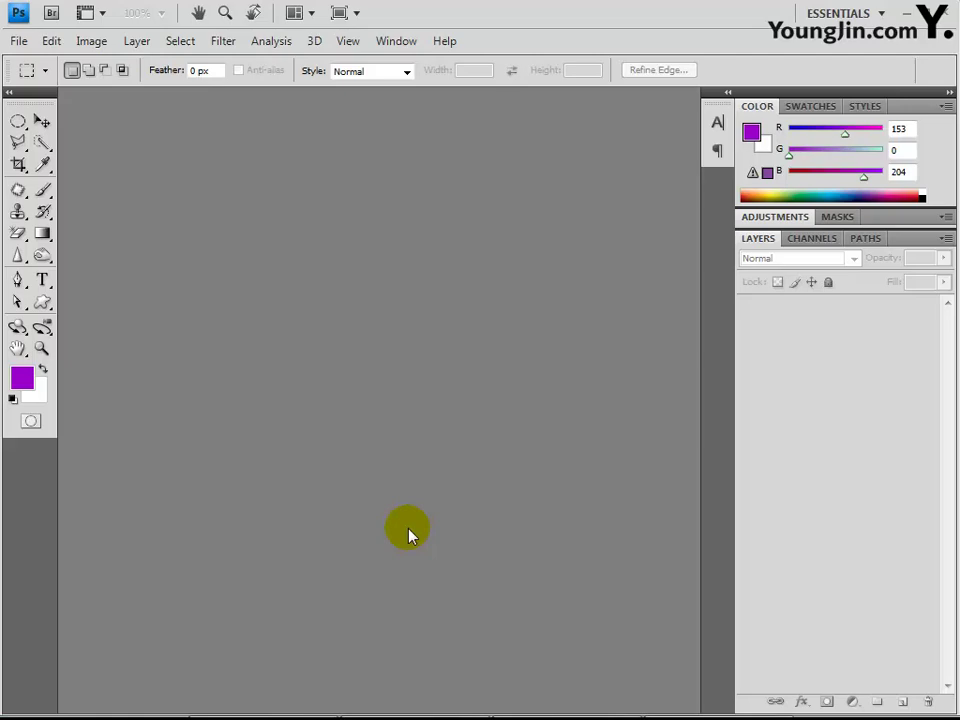
- Create a new white RGB document 400 pixels wide and 500 pixels high at 72 pixels/inch
click(19, 41)
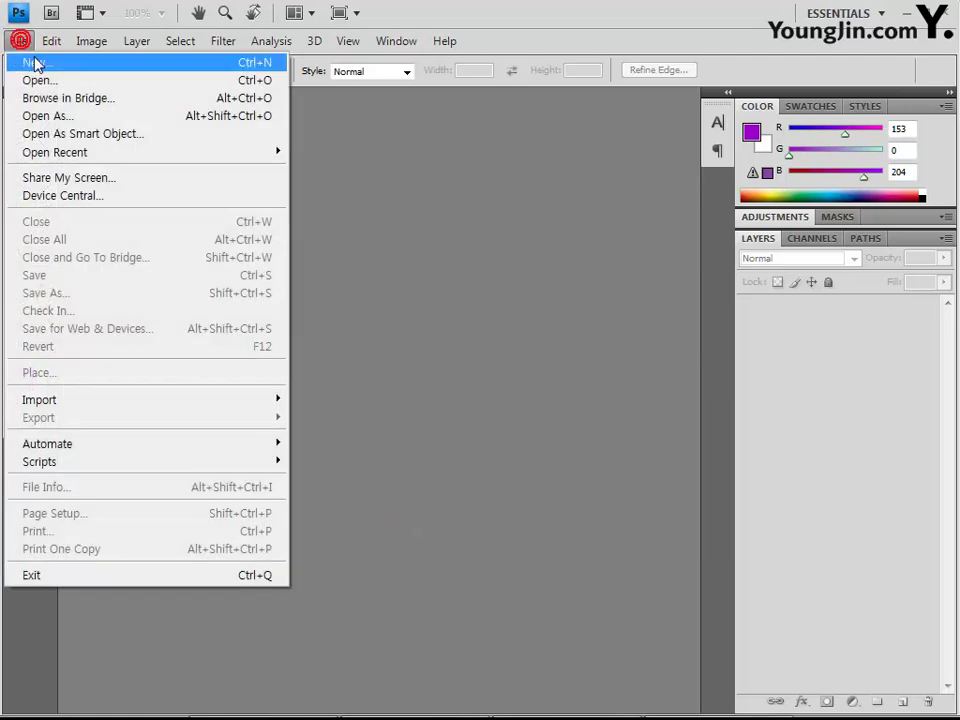
click(38, 66)
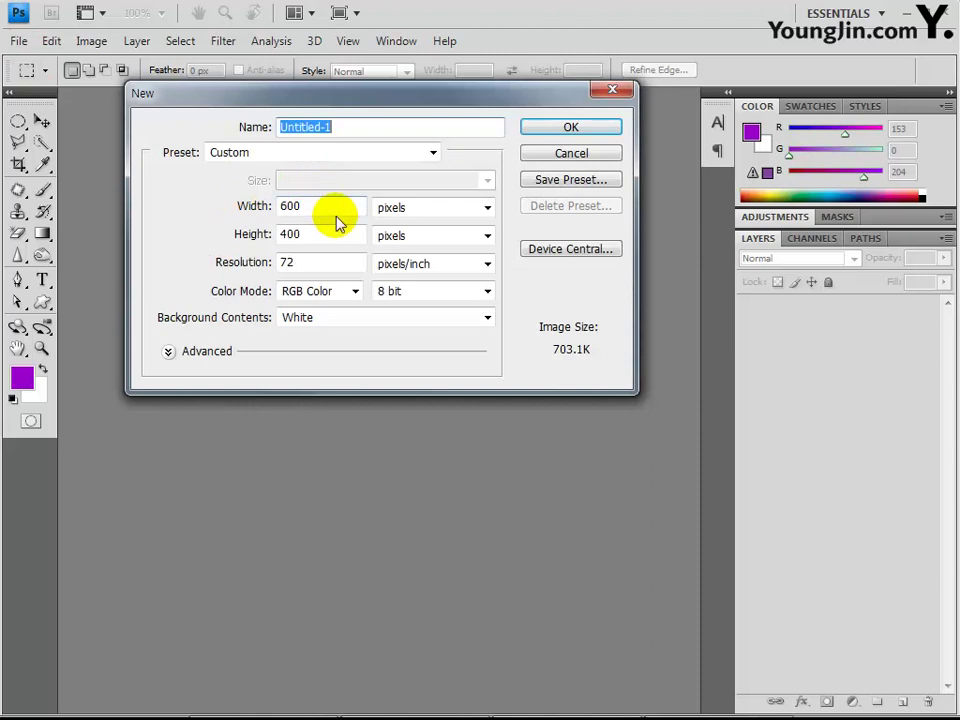
click(296, 205)
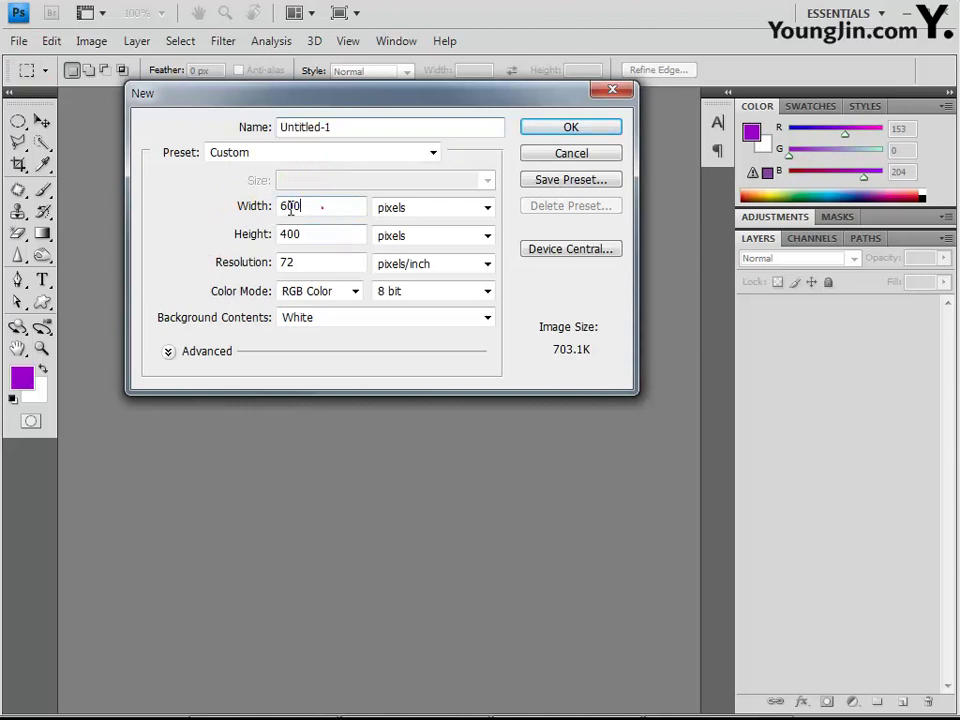
drag(321, 206, 208, 206)
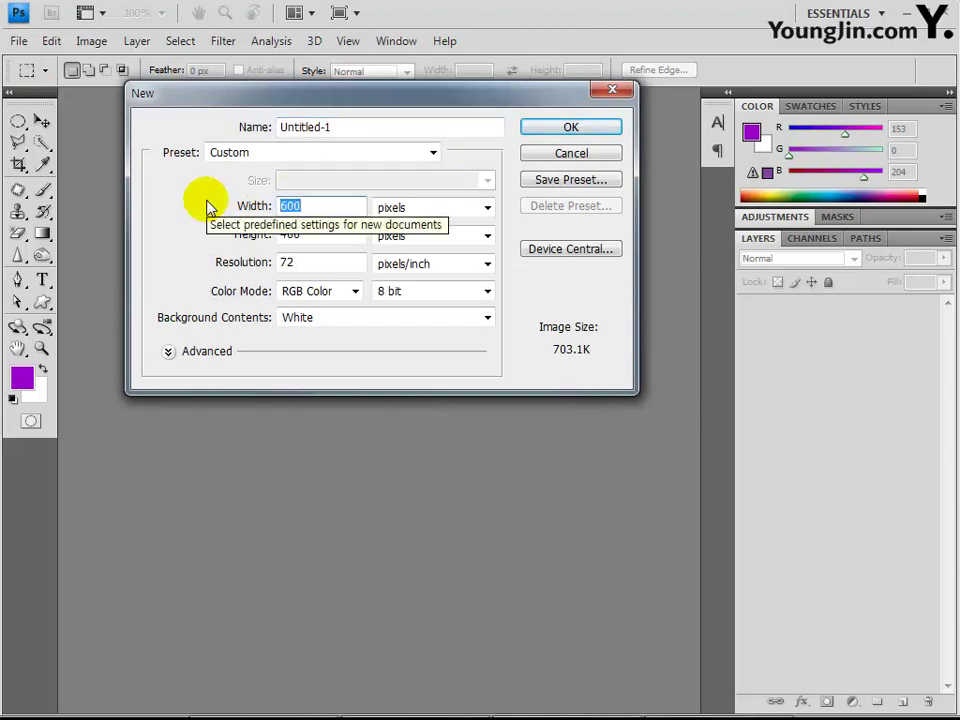
text(400)
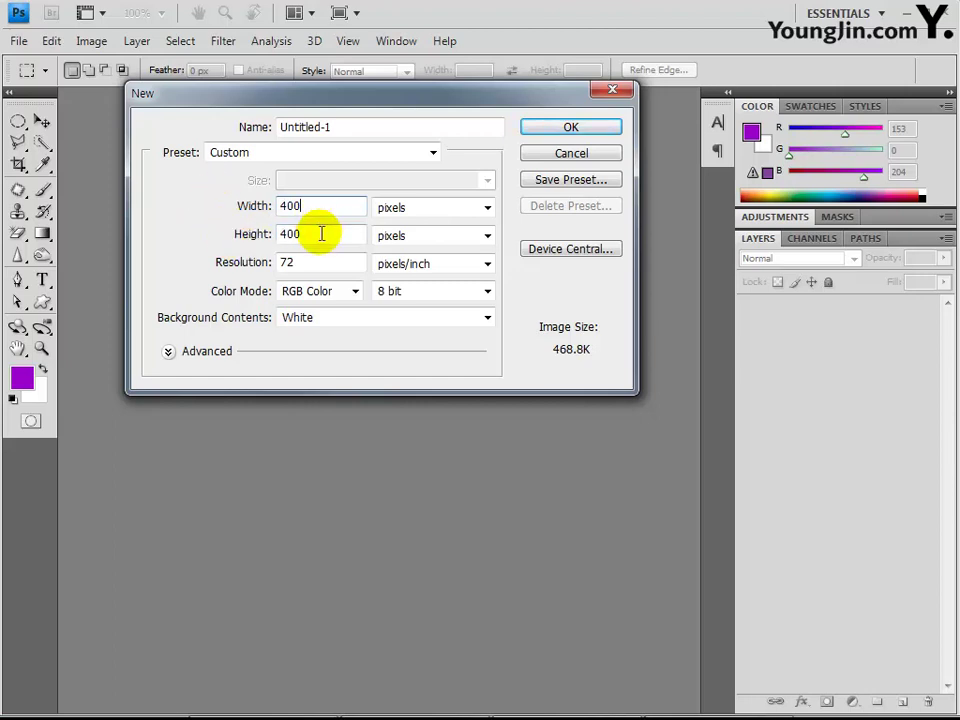
drag(319, 233, 178, 231)
text(500)
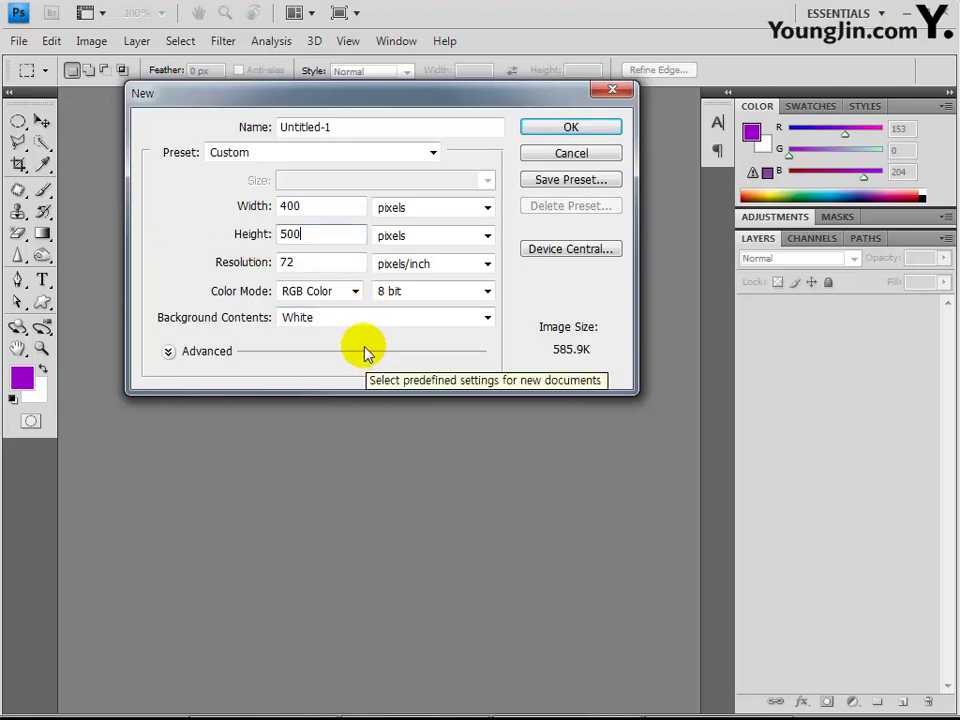
key(Return)
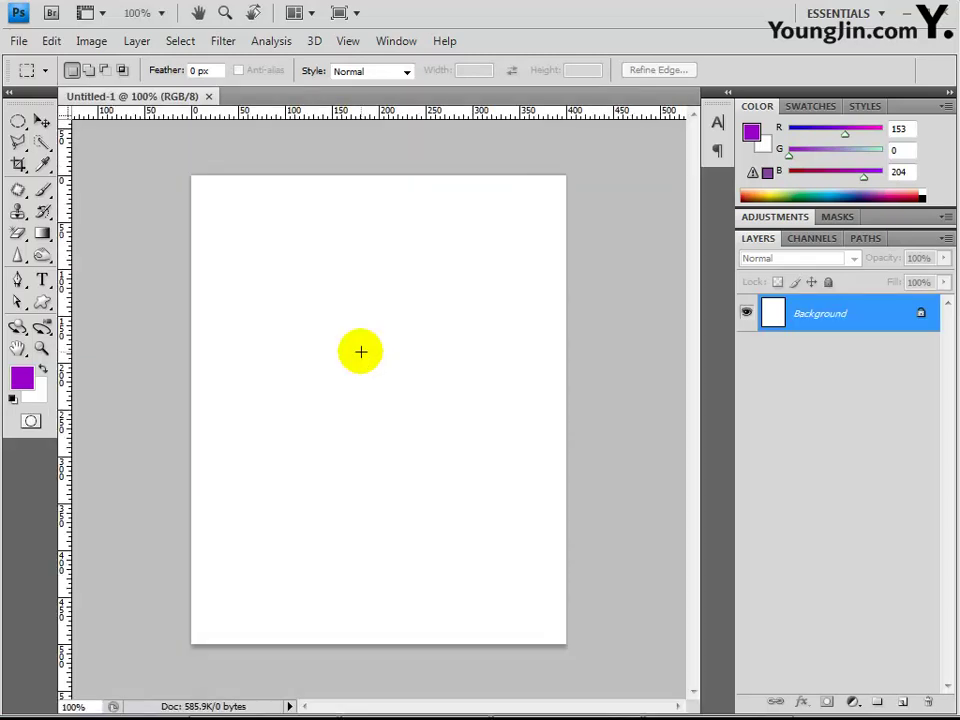
- Place vertical guides at 100, 200 and 300 pixels and horizontal guides at 100, 200, 300 and 400 pixels
drag(66, 285, 285, 300)
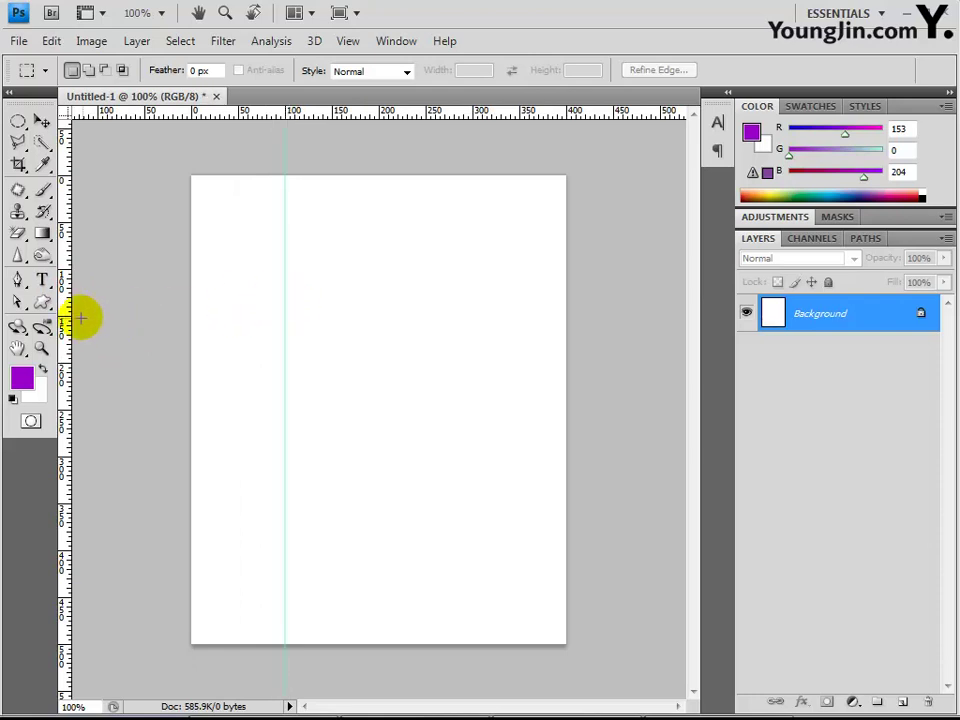
drag(62, 306, 379, 323)
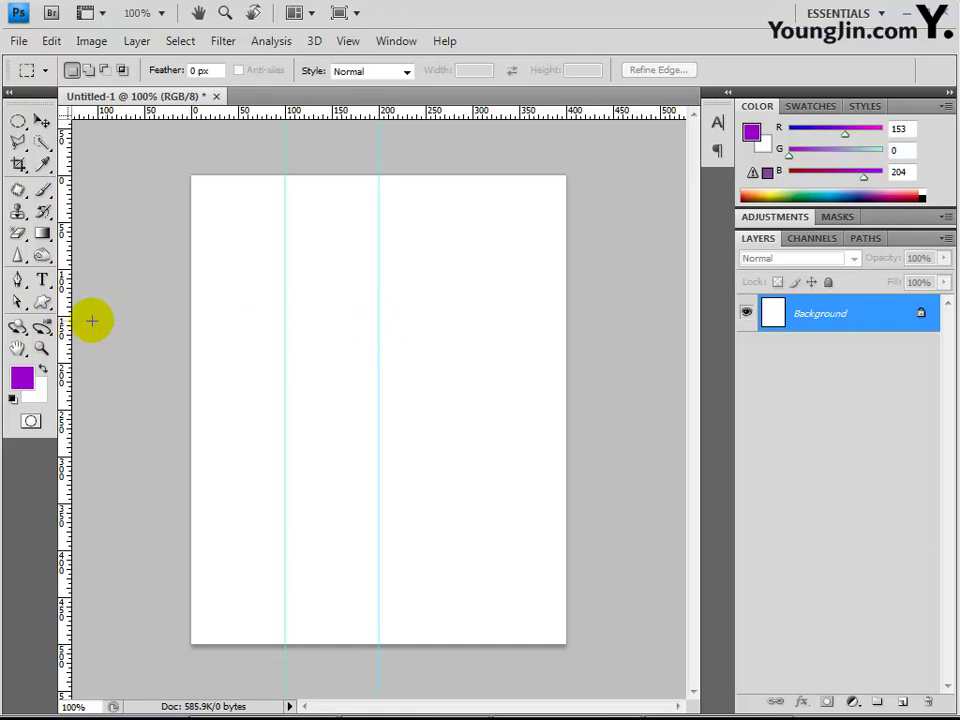
drag(308, 322, 472, 345)
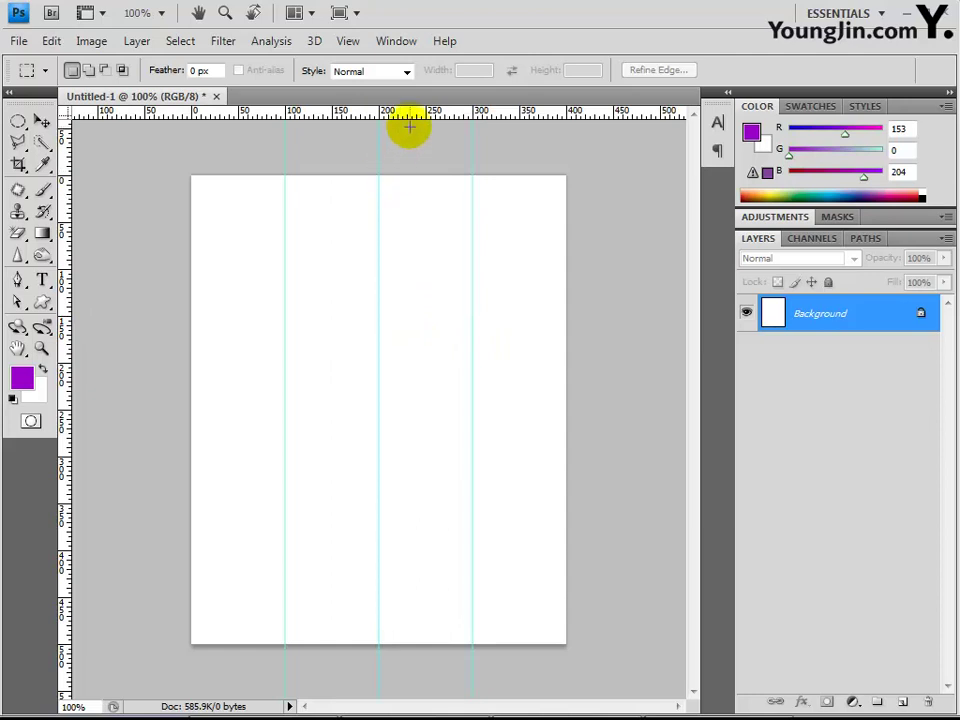
mouse_move(411, 129)
mouse_down()
mouse_move(399, 268)
mouse_move(385, 210)
mouse_move(386, 122)
mouse_move(384, 371)
mouse_move(381, 363)
mouse_up()
drag(420, 125, 391, 457)
drag(429, 111, 349, 551)
key(Escape)
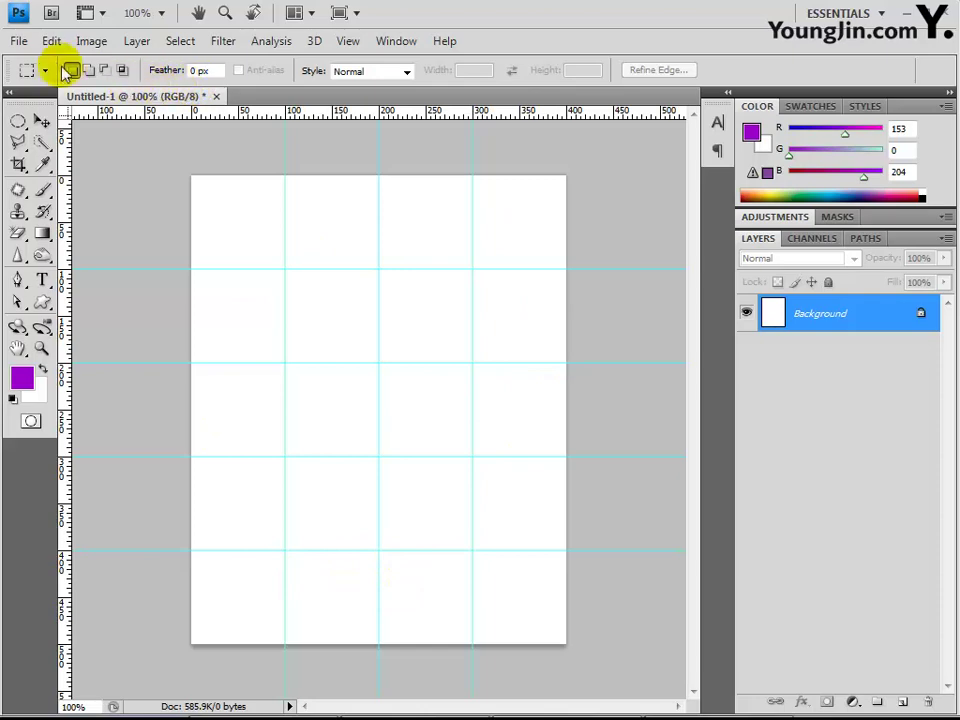
- Start saving the document under a new name and create and open a folder named PART04 inside the GTQ folder
click(16, 42)
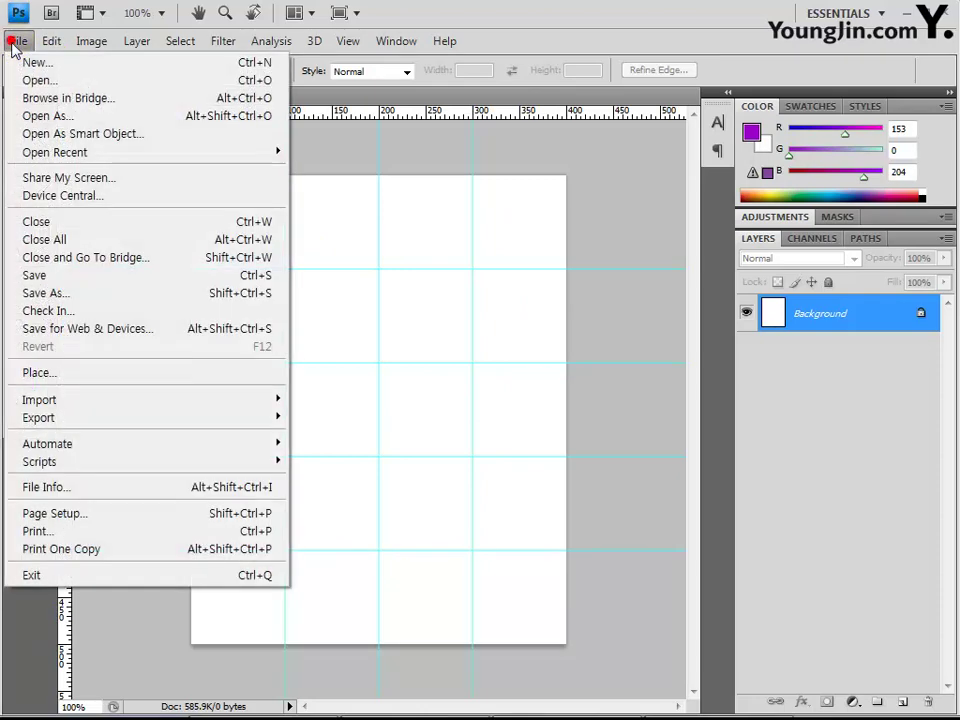
click(95, 290)
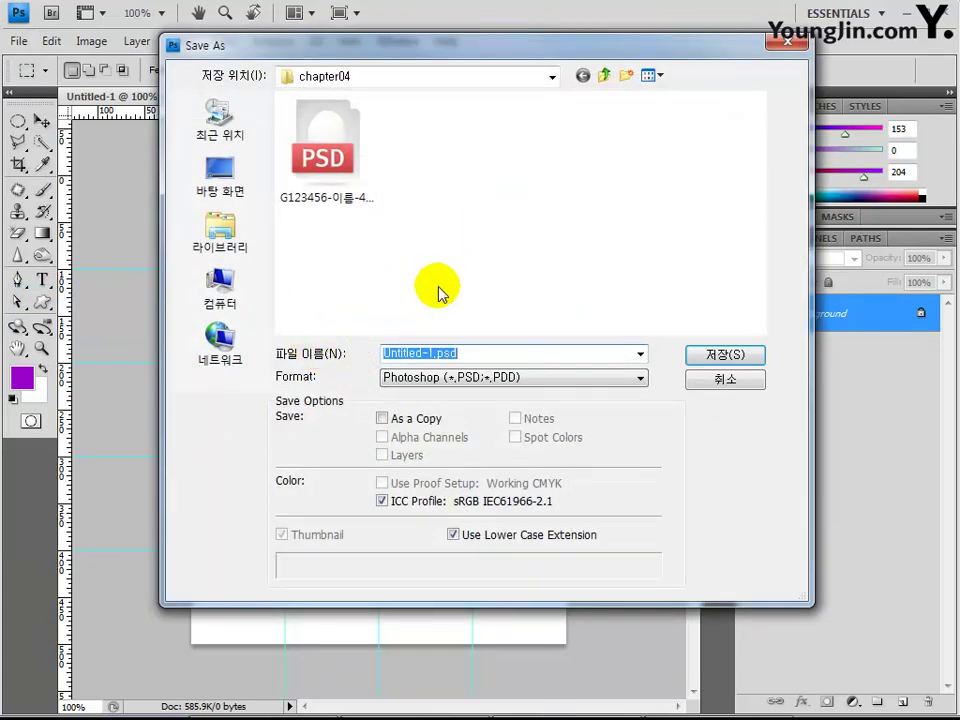
click(605, 75)
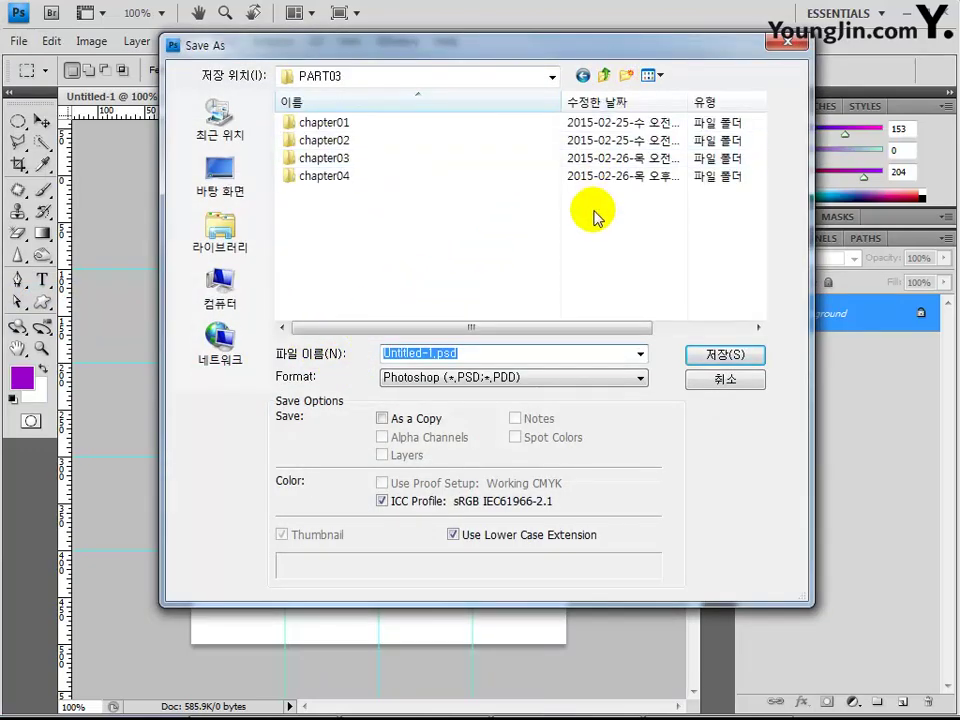
click(605, 75)
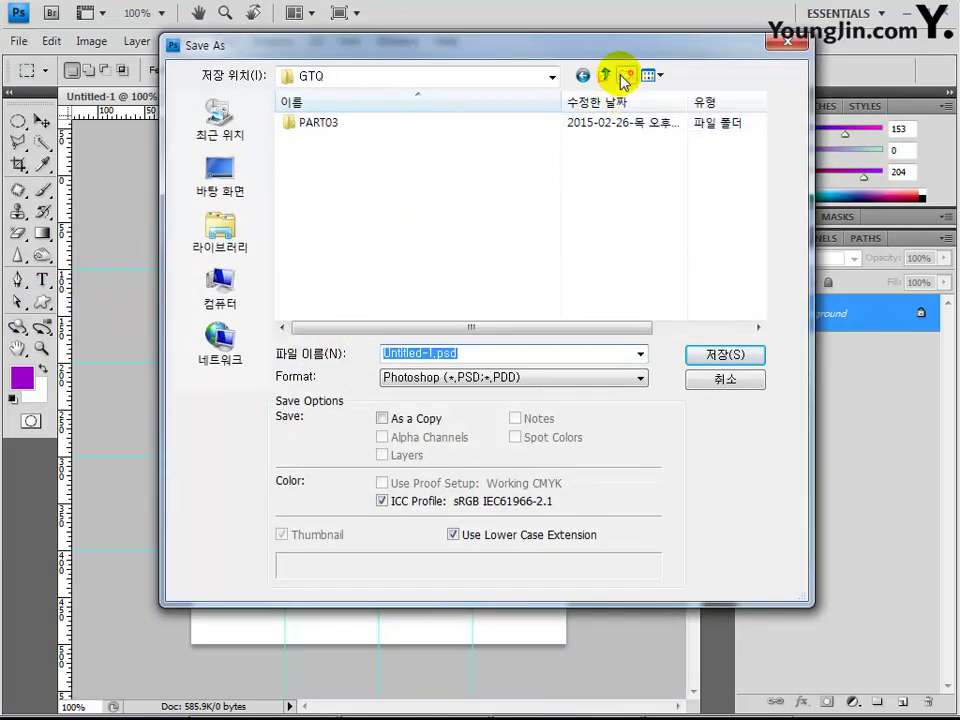
click(677, 199)
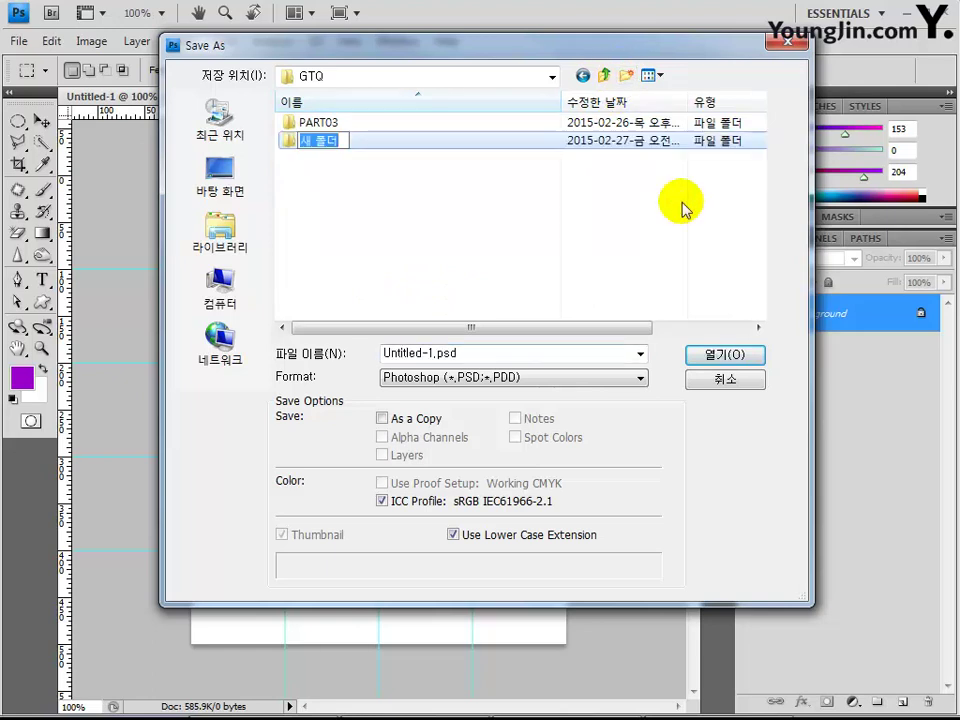
text(PAR)
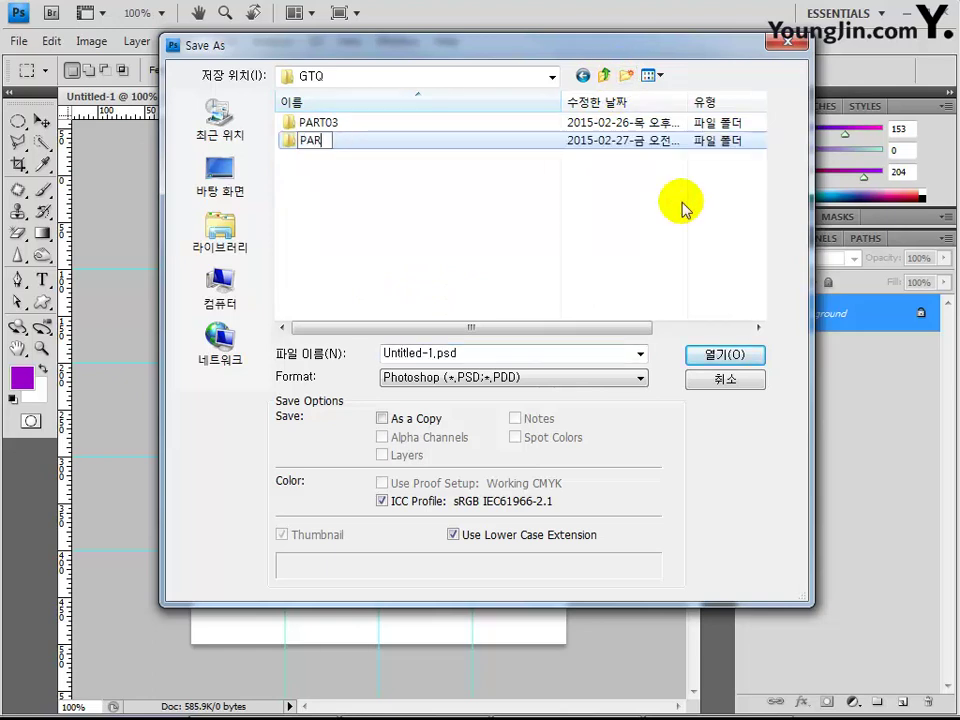
text(T04)
key(Return)
key(Return)
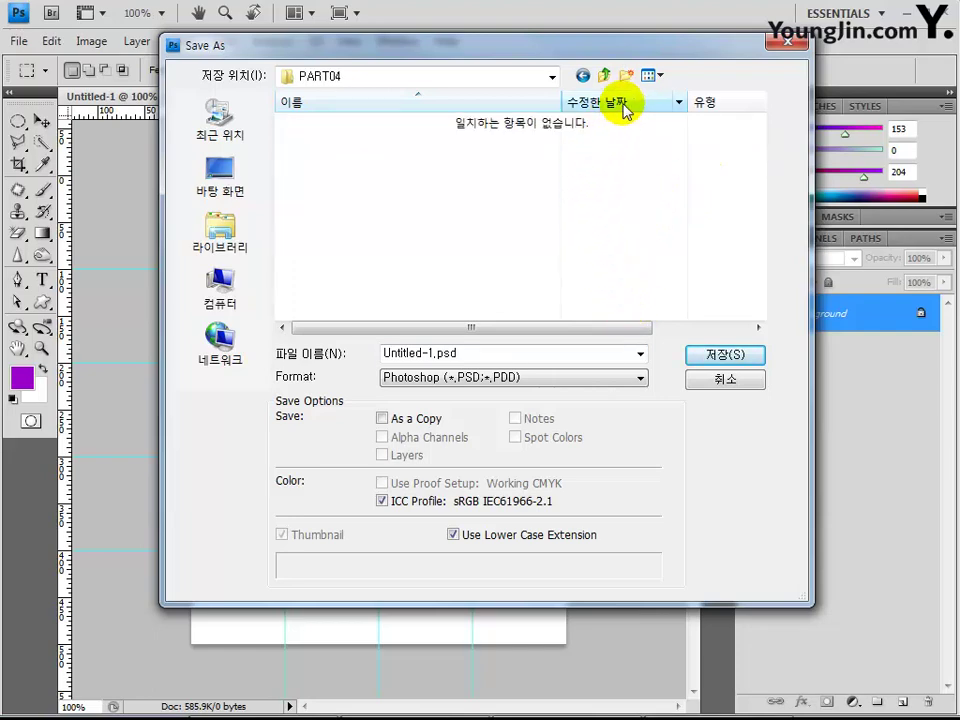
- Save the document in the PART04 folder as G123456-이름-1 in Photoshop format
click(500, 353)
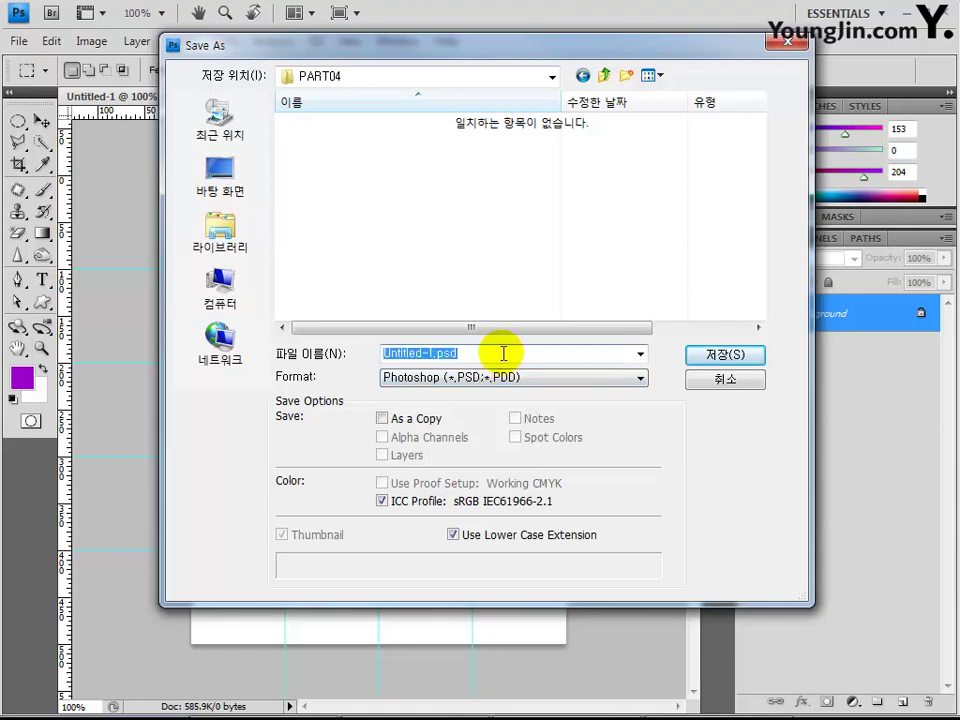
text(G)
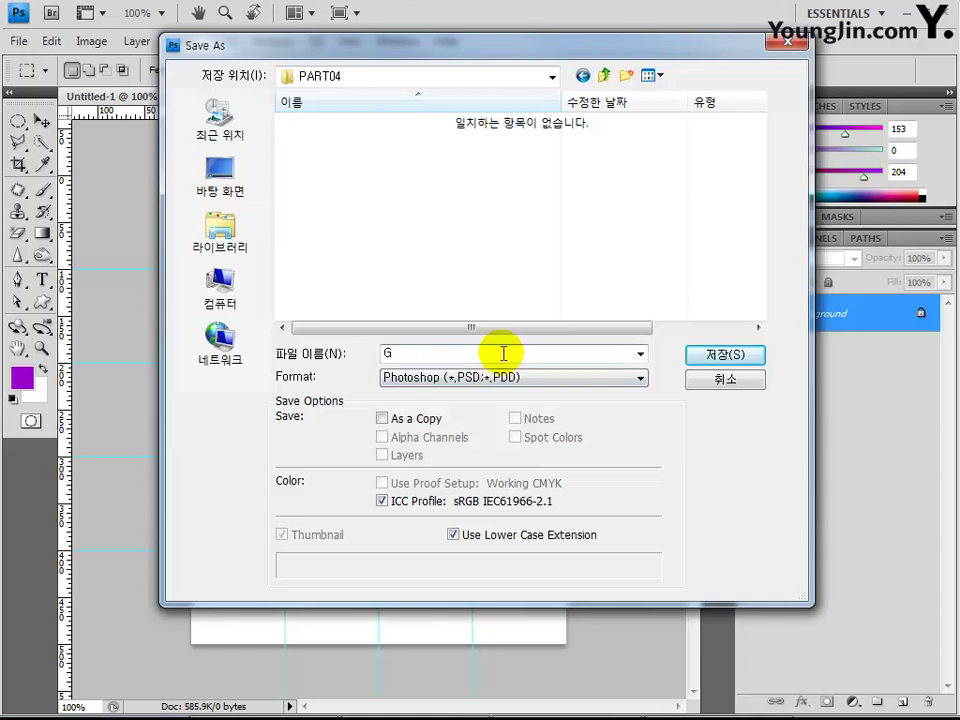
text(123456-)
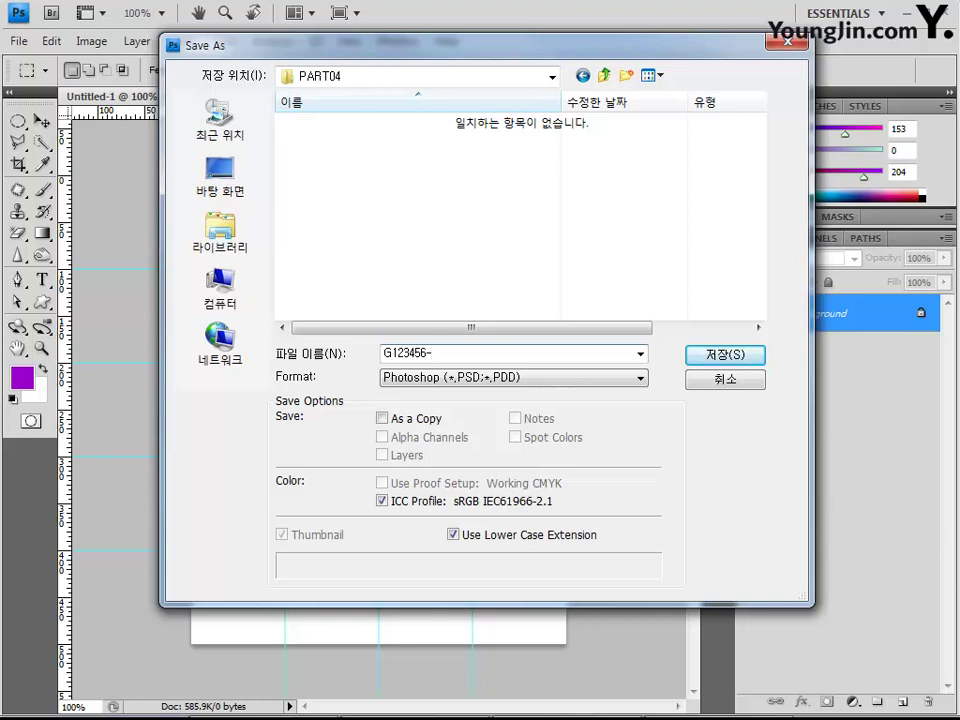
text(이름-1)
key(Return)
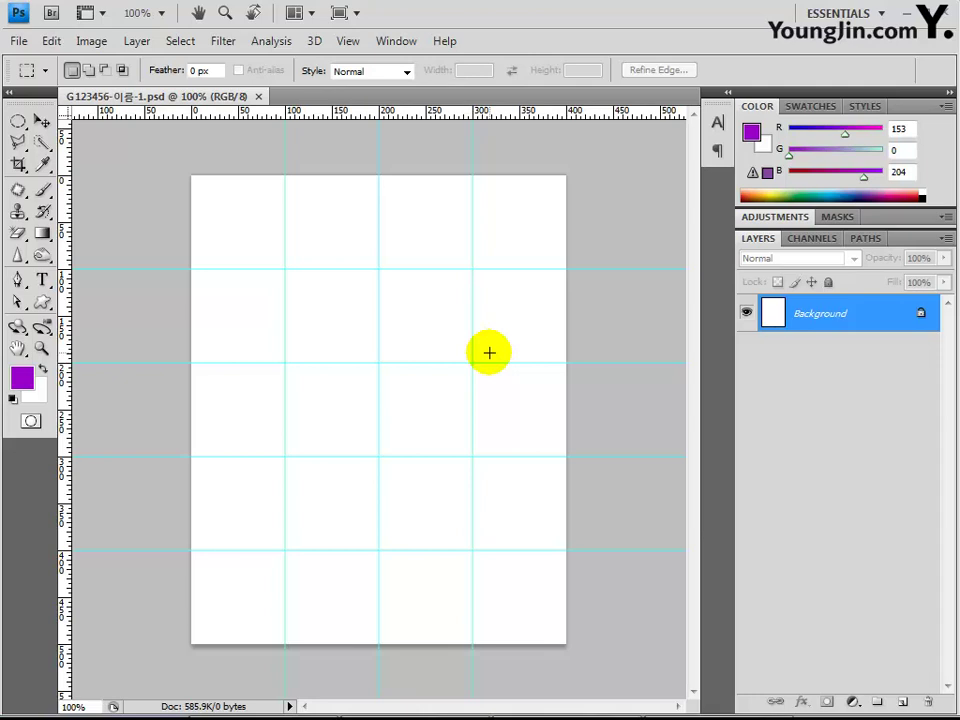
- Open the banana image 2급-1.JPG from the chapter02 folder
click(19, 41)
click(22, 79)
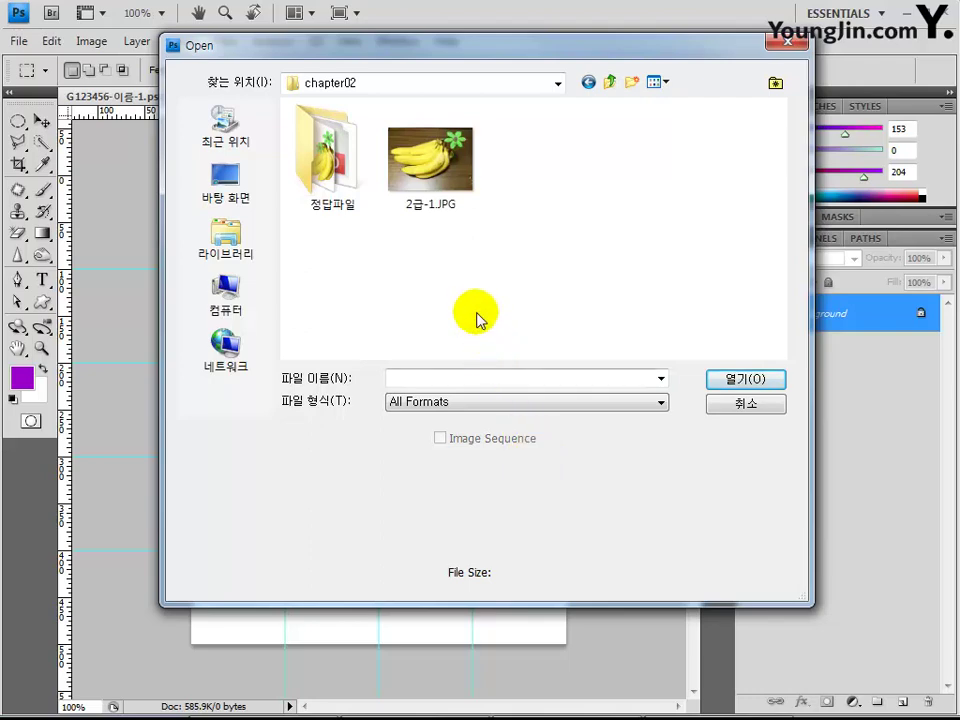
click(436, 176)
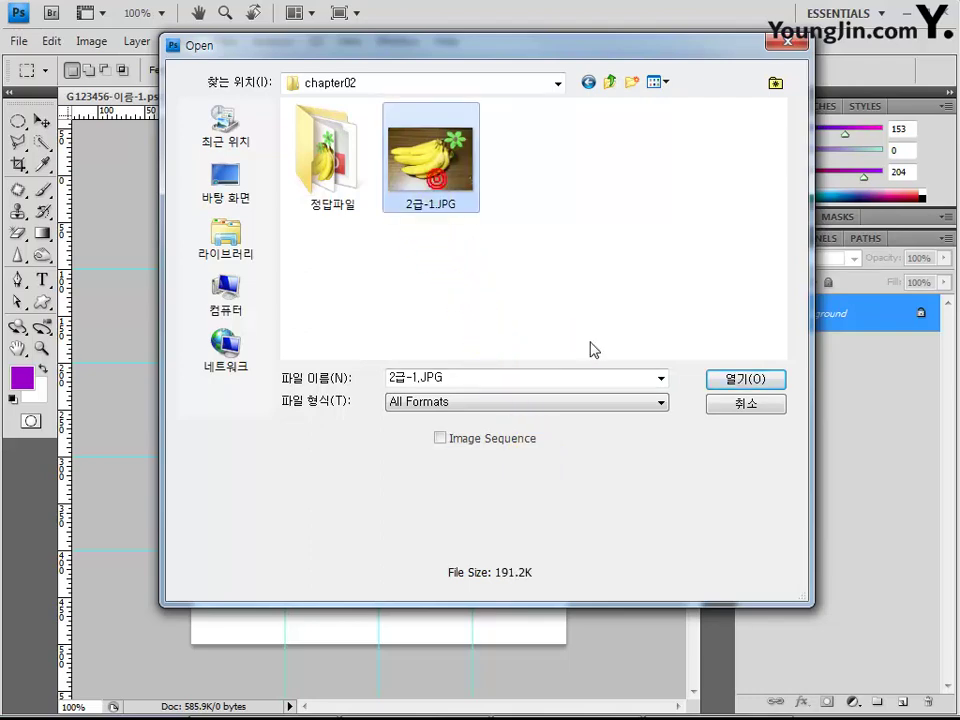
click(722, 384)
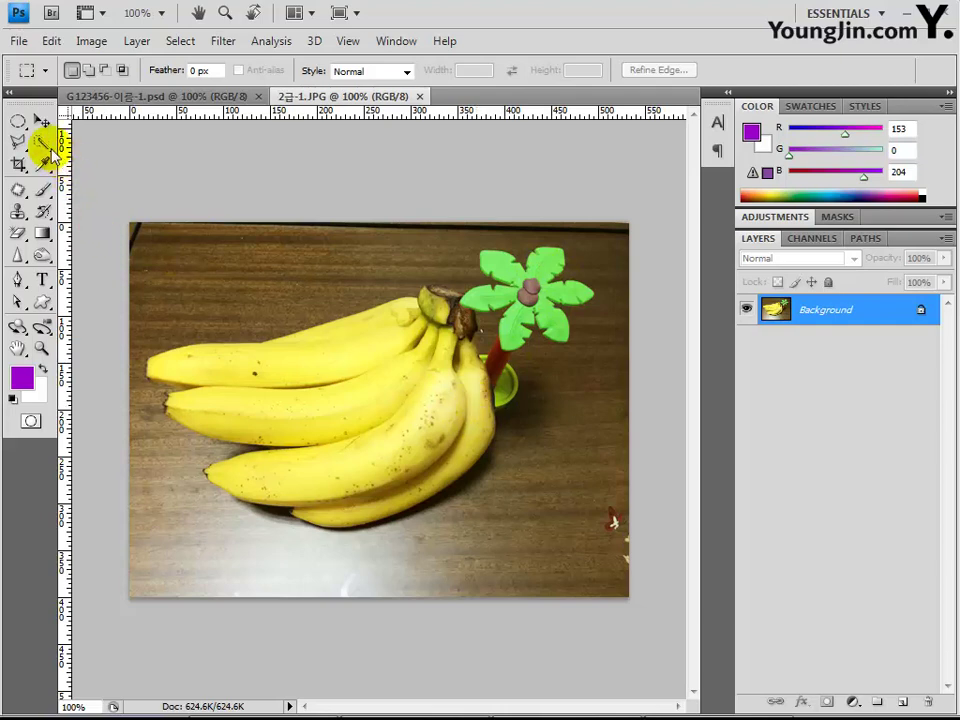
- Select the bunch of bananas with the Quick Selection tool, using a 30 px brush
drag(42, 143, 130, 150)
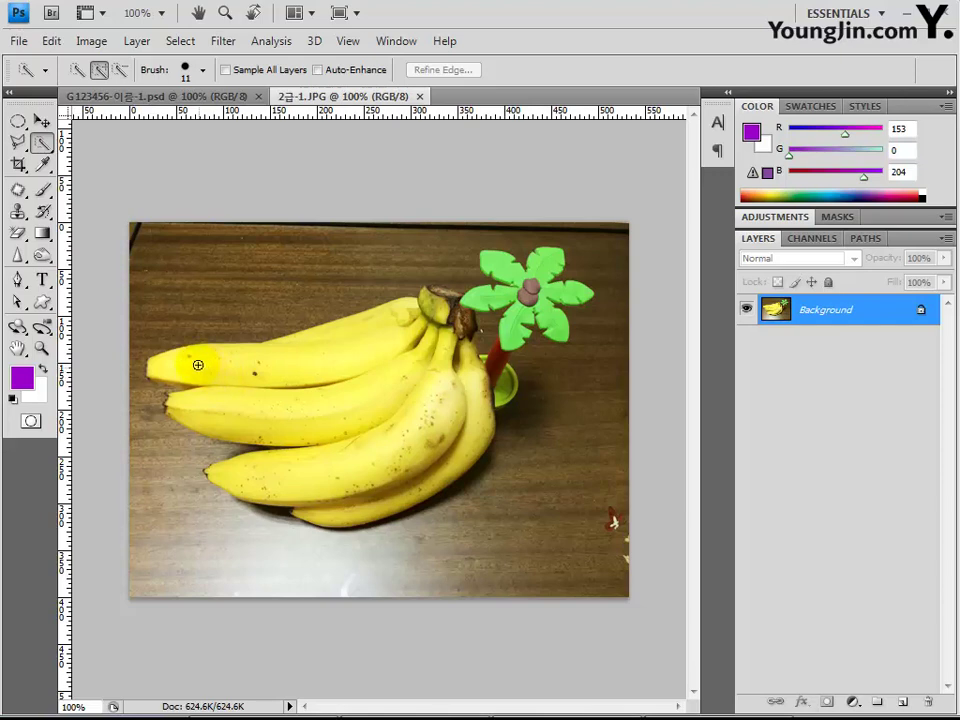
click(186, 68)
click(251, 102)
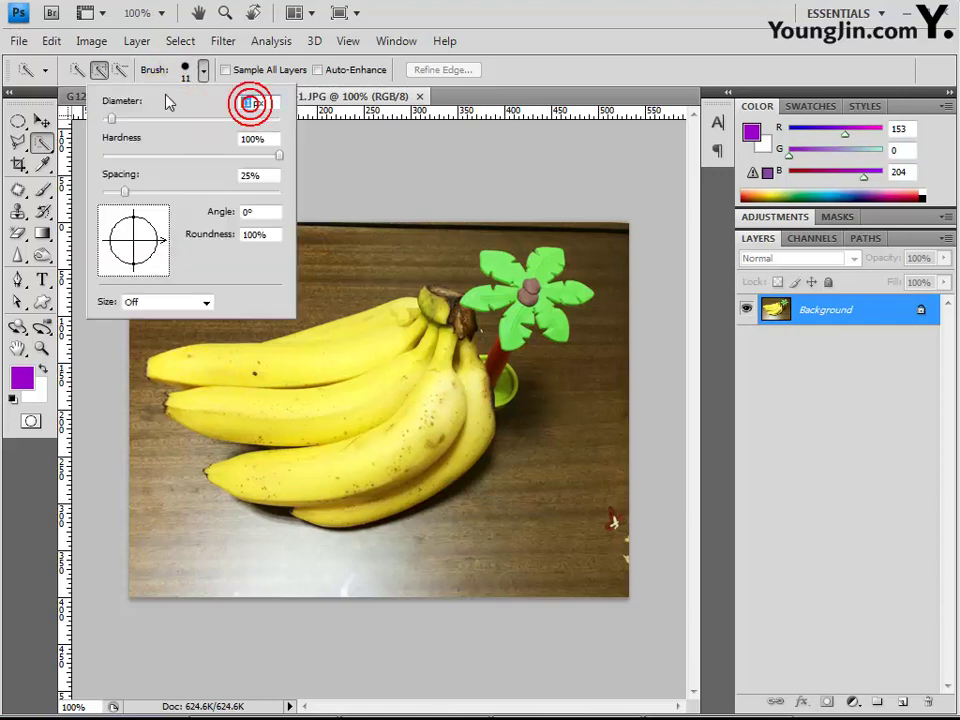
text(30)
mouse_move(189, 370)
mouse_down()
mouse_move(364, 364)
mouse_move(361, 403)
mouse_up()
drag(229, 403, 418, 386)
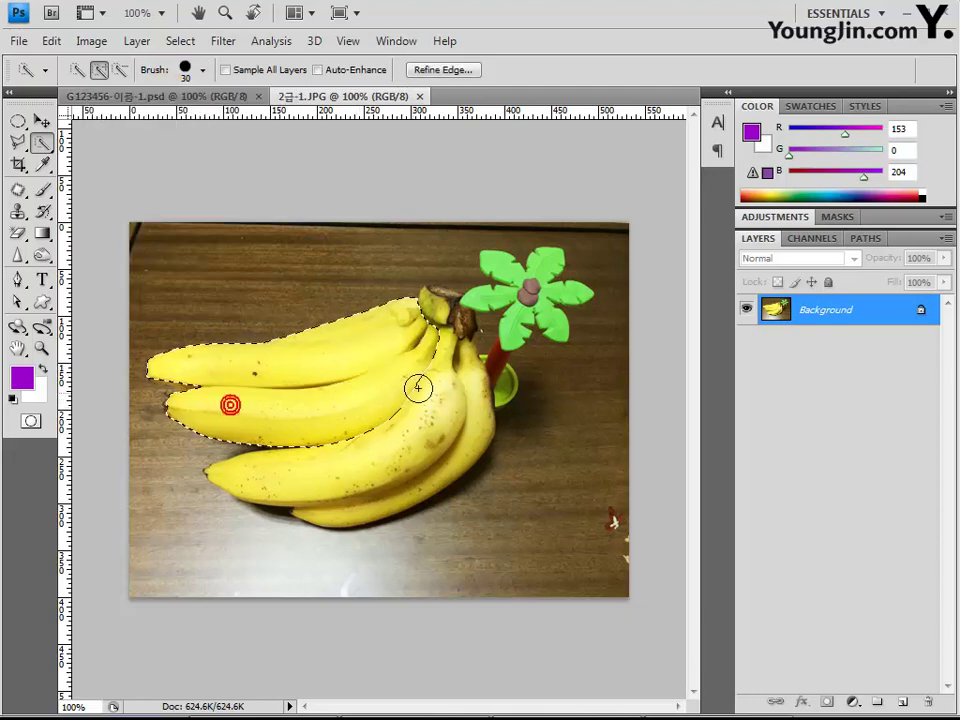
click(321, 474)
mouse_move(321, 474)
mouse_down()
mouse_move(394, 456)
mouse_move(463, 407)
mouse_move(424, 401)
mouse_move(443, 300)
mouse_up()
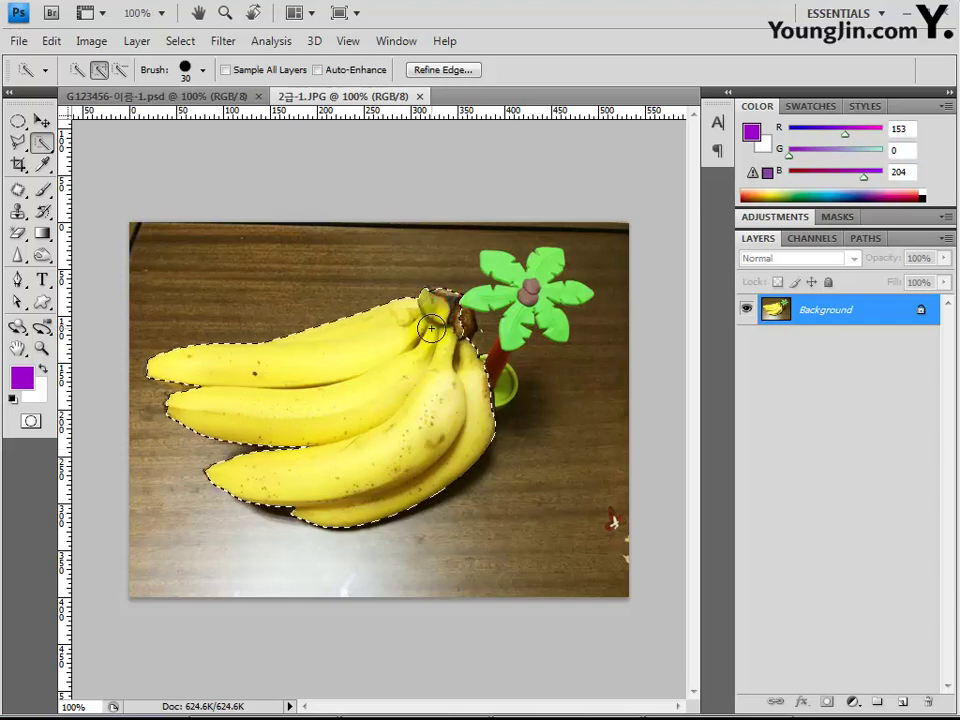
- Reduce the Quick Selection brush to 9 px and add the green pot and palm tree to the banana selection
alt+click(500, 385)
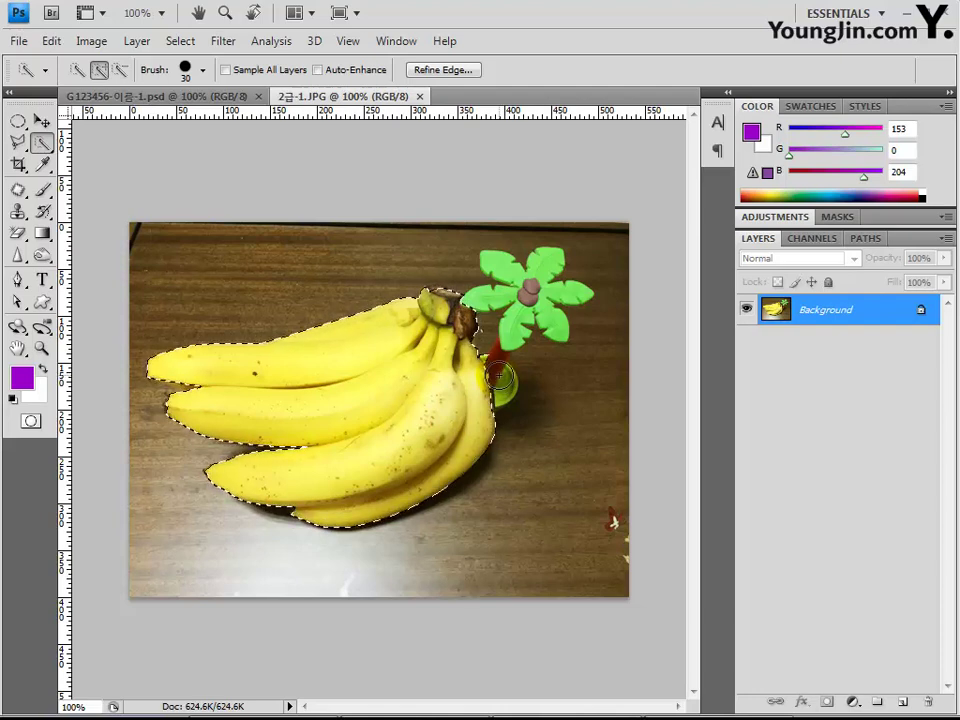
key(bracketleft)
key(bracketleft)
key(bracketleft)
key(bracketleft)
key(bracketleft)
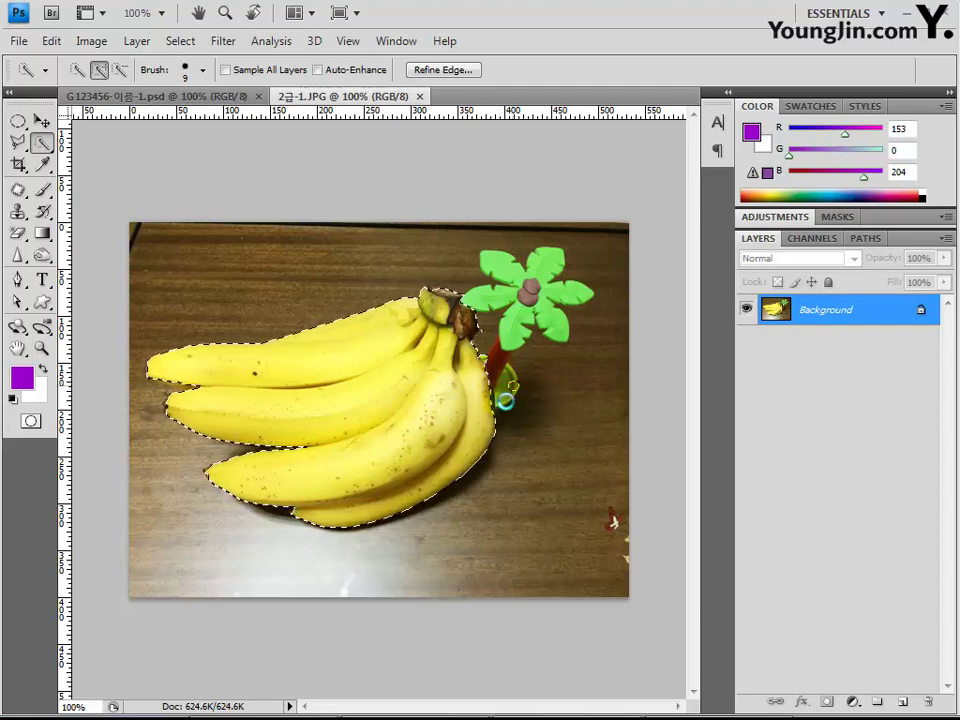
mouse_move(503, 404)
mouse_down()
mouse_move(506, 274)
mouse_move(544, 263)
mouse_move(557, 294)
mouse_move(551, 317)
mouse_move(481, 322)
mouse_up()
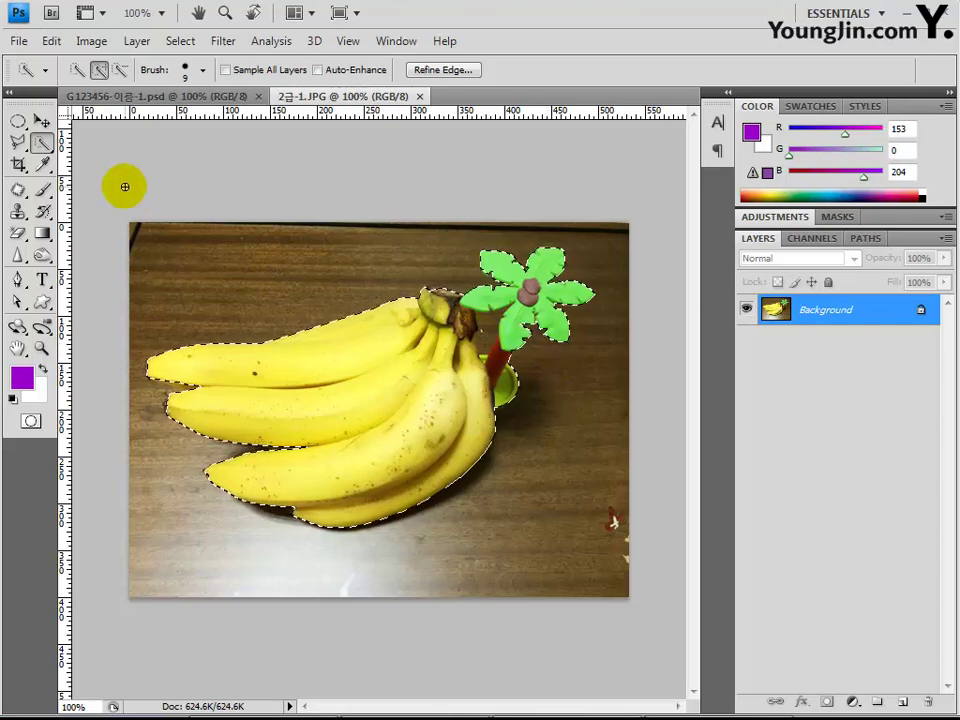
- Switch to the Magic Wand tool and add part of the wooden background to the selection with a tolerance of 32
click(120, 71)
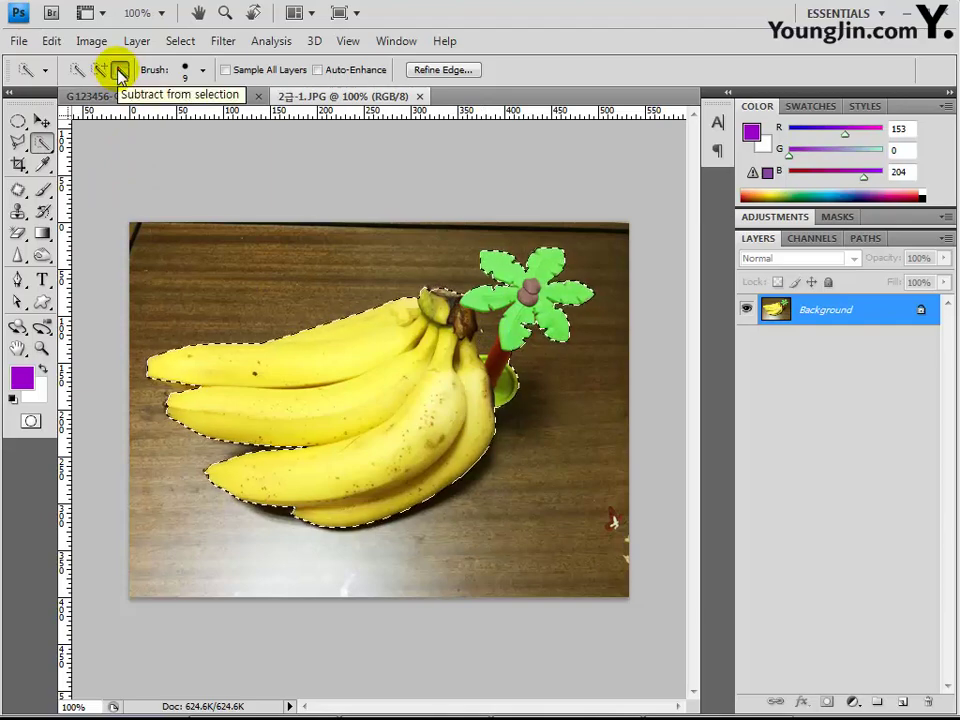
click(42, 143)
click(108, 159)
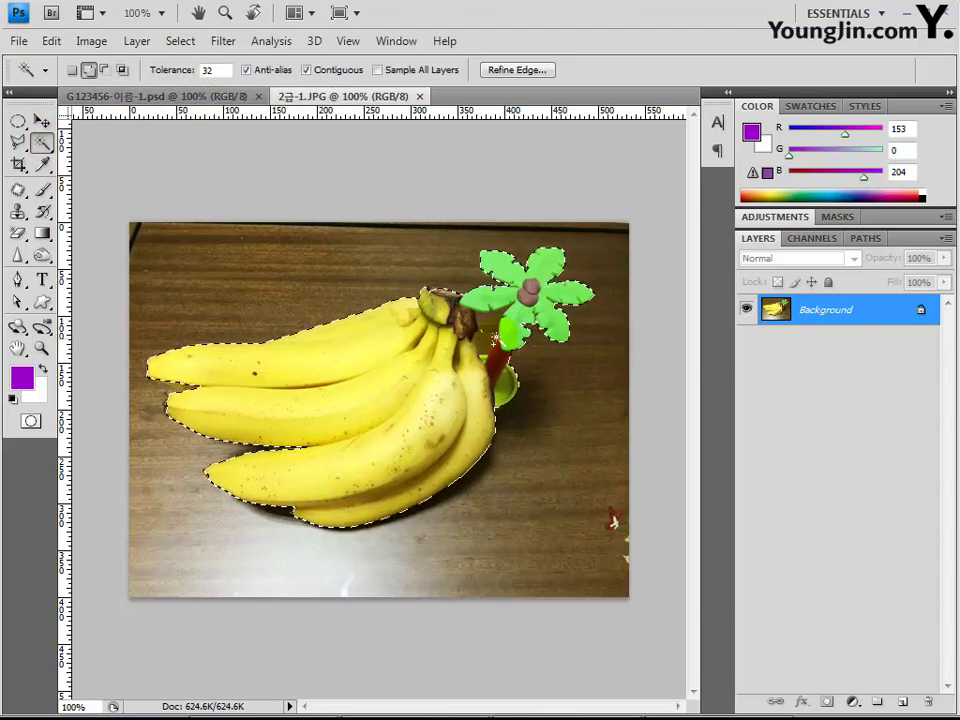
click(613, 519)
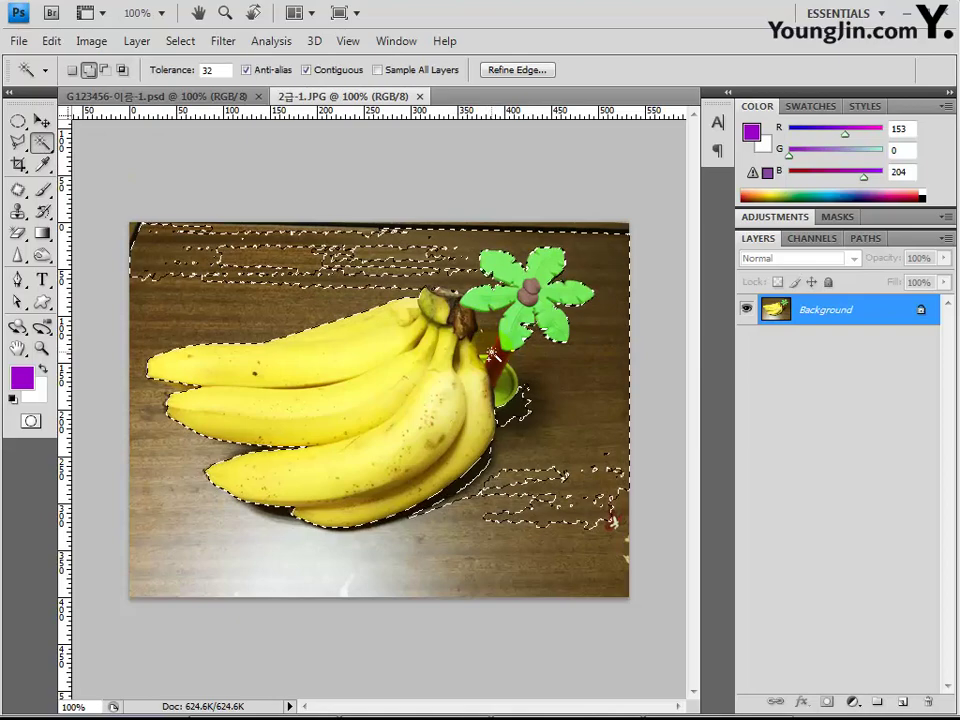
- Undo the wooden background selection and subtract the small wood gap between the banana stem and palm trunk from the selection
key(ctrl+z)
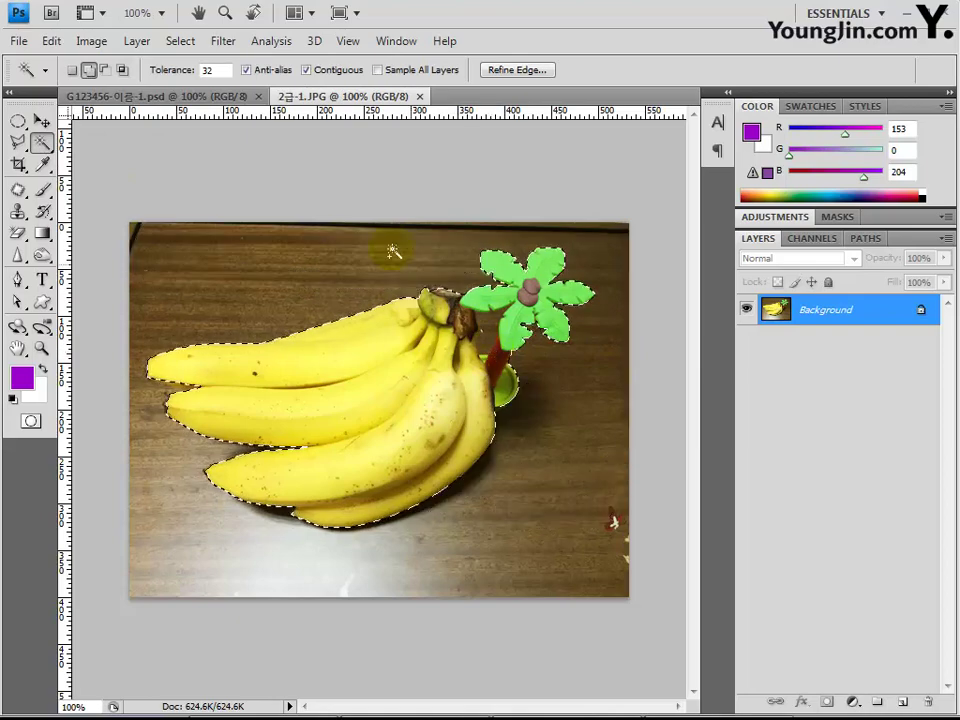
click(108, 69)
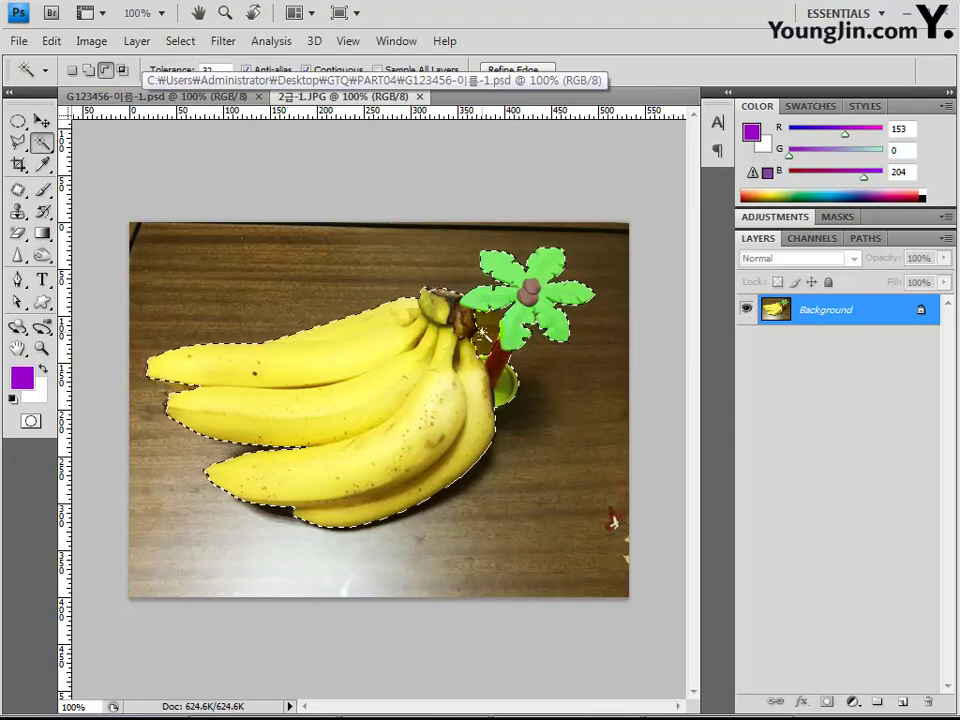
click(481, 331)
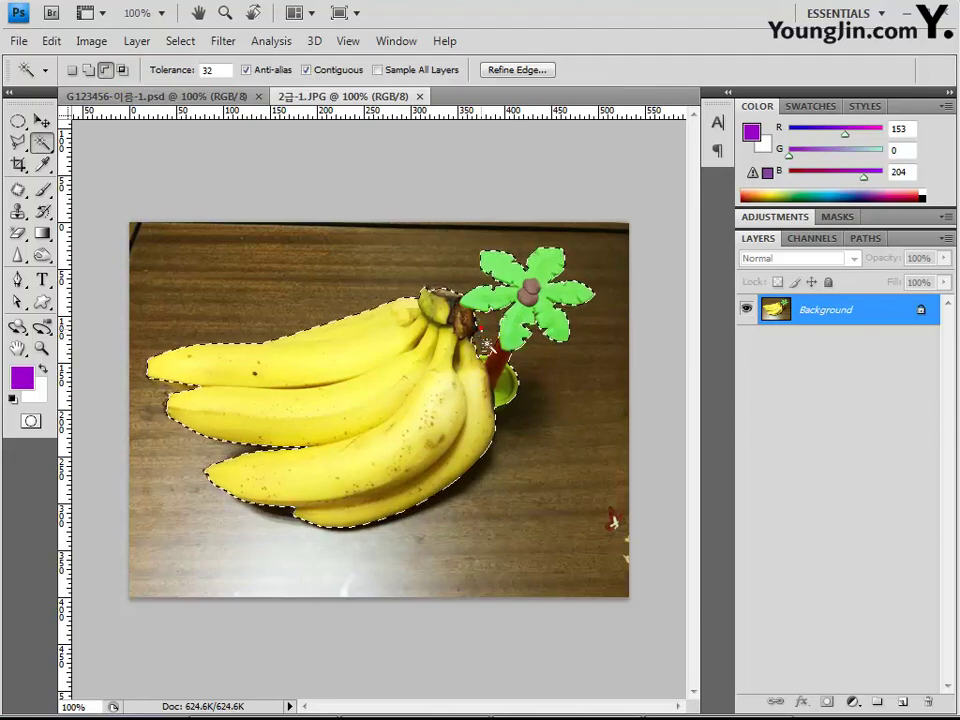
click(488, 342)
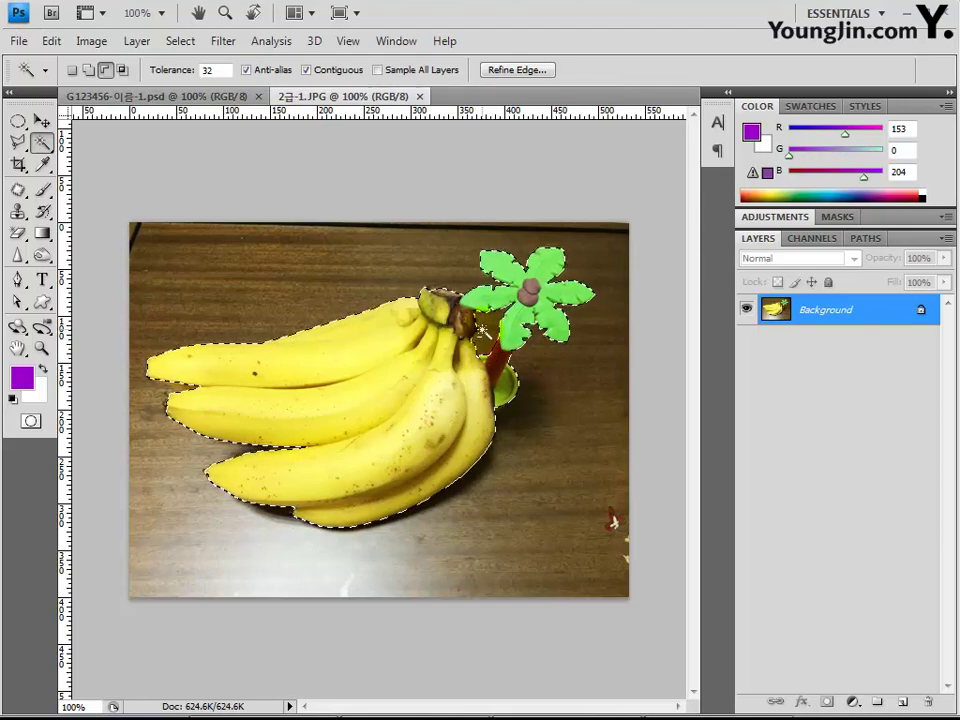
click(482, 329)
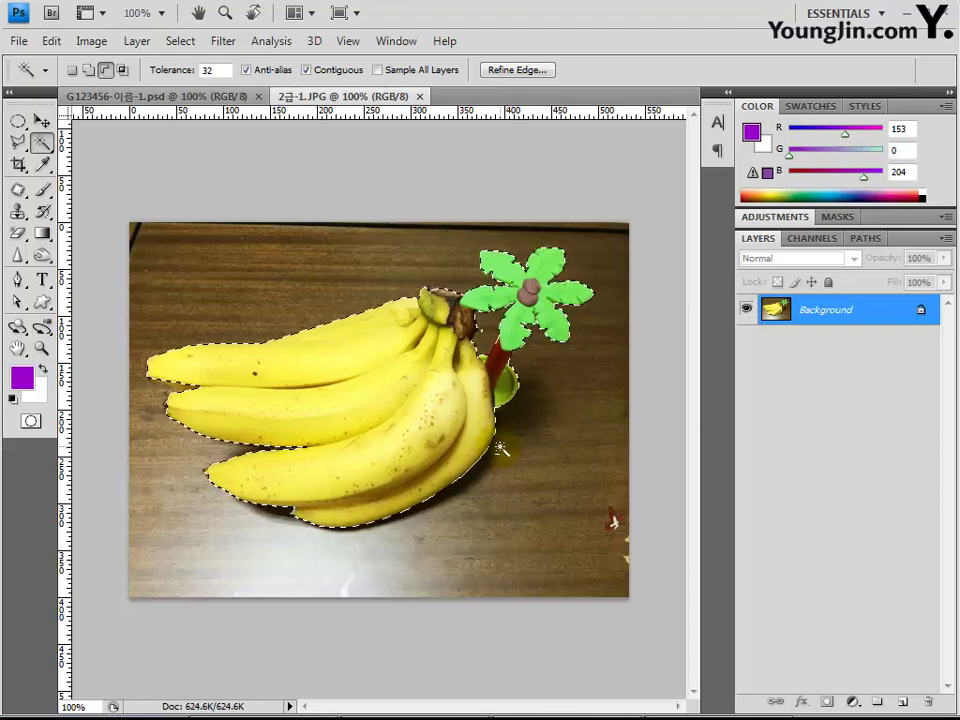
- Copy the selected bananas and palm tree into the G123456-이름-1.psd document
click(121, 99)
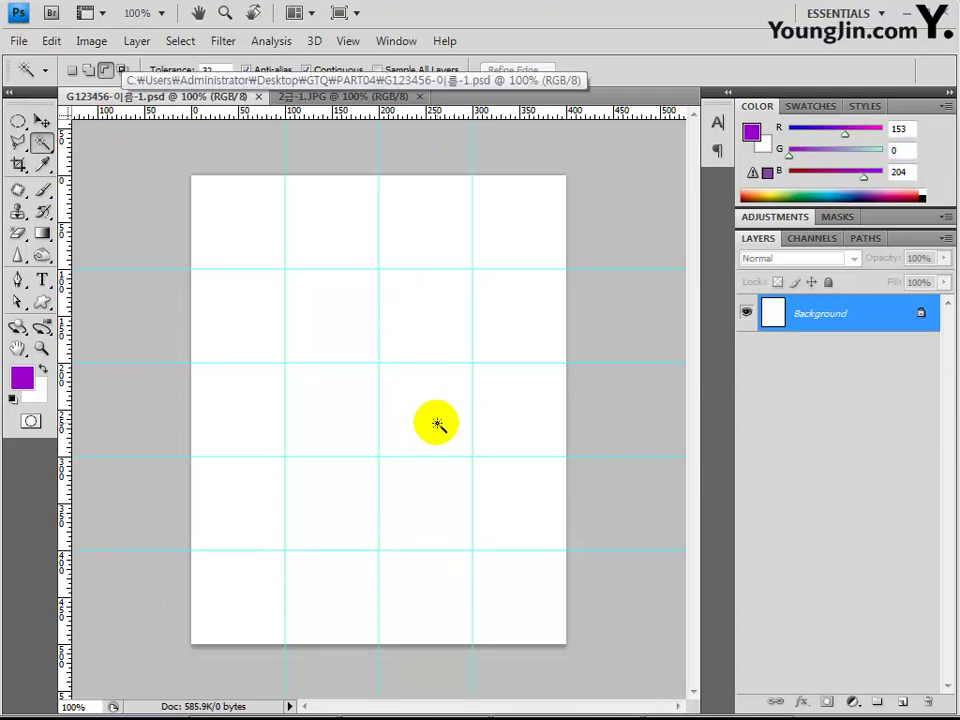
key(ctrl+v)
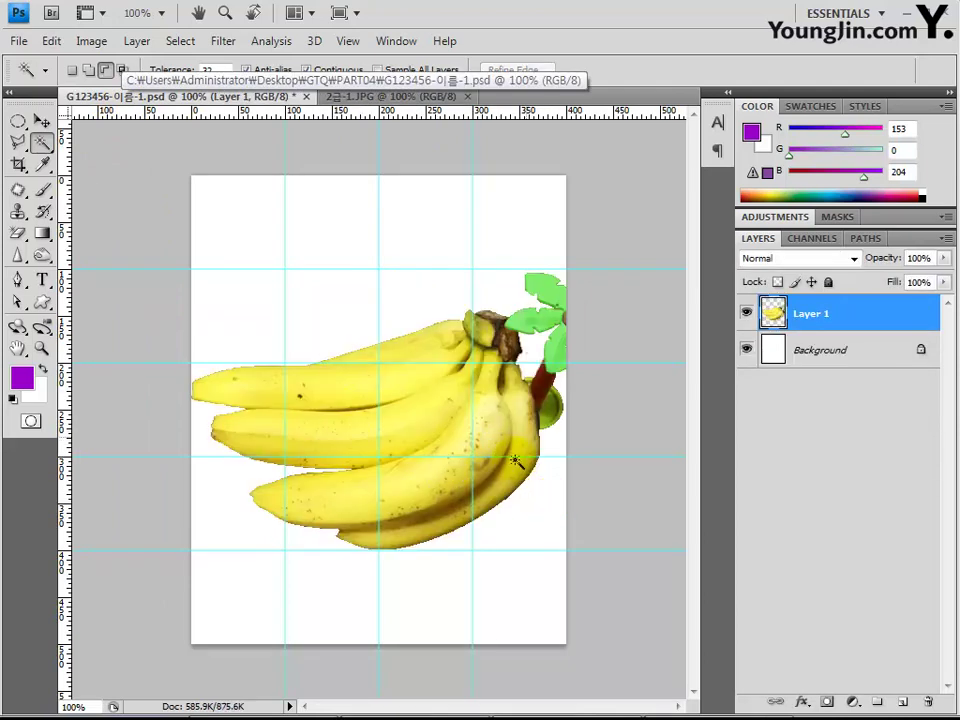
click(560, 520)
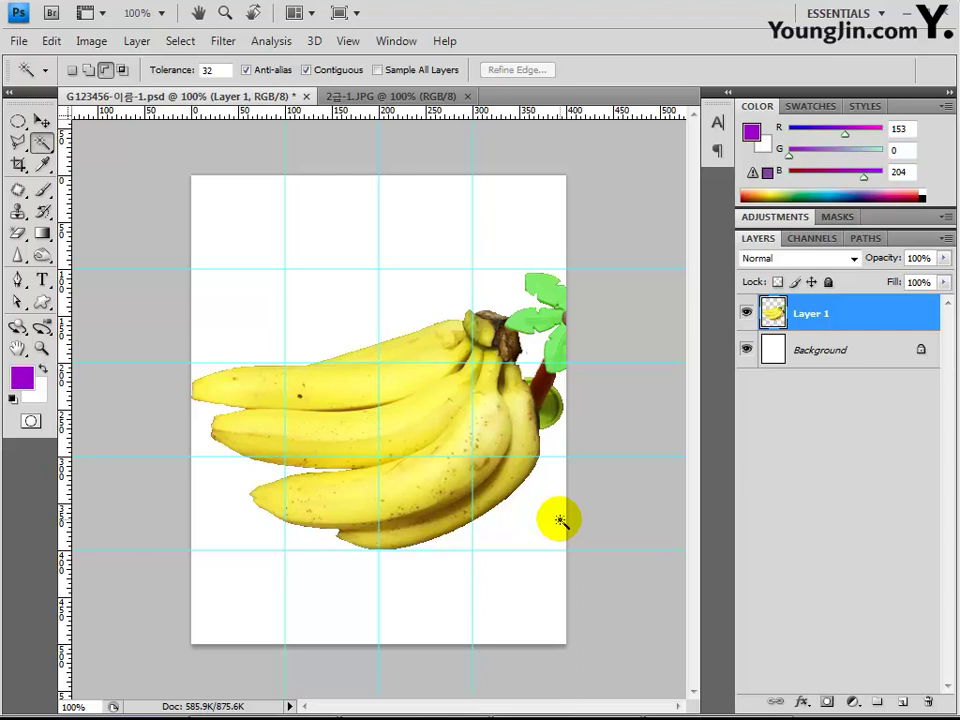
- Free-transform the banana layer: rotate it to about -42.5° and move it to about X 276 px, Y 278.5 px
key(ctrl+t)
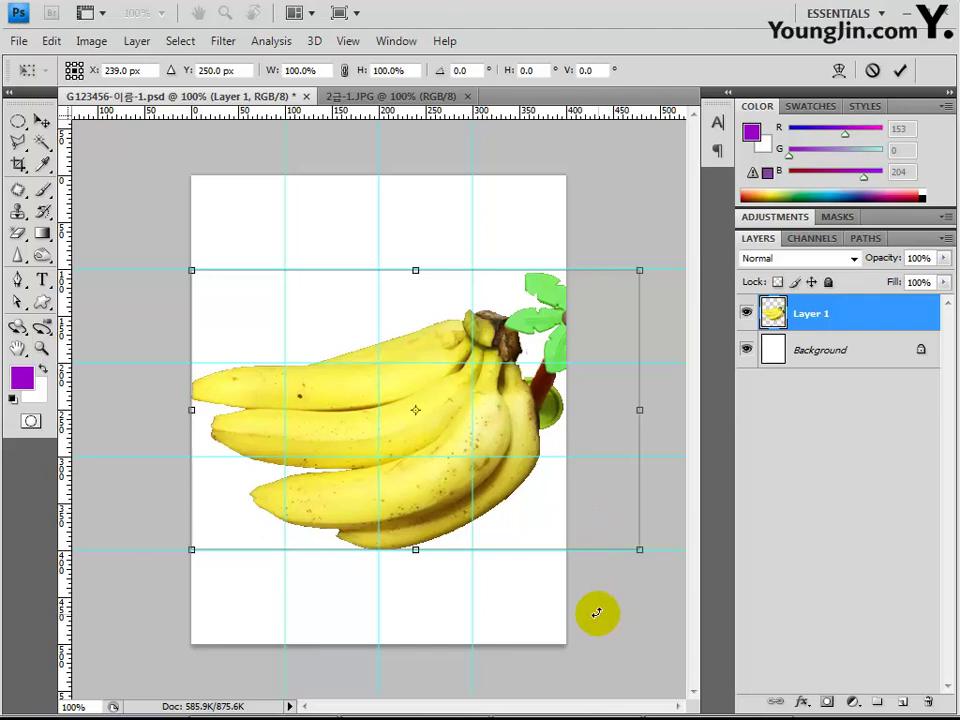
drag(604, 603, 650, 465)
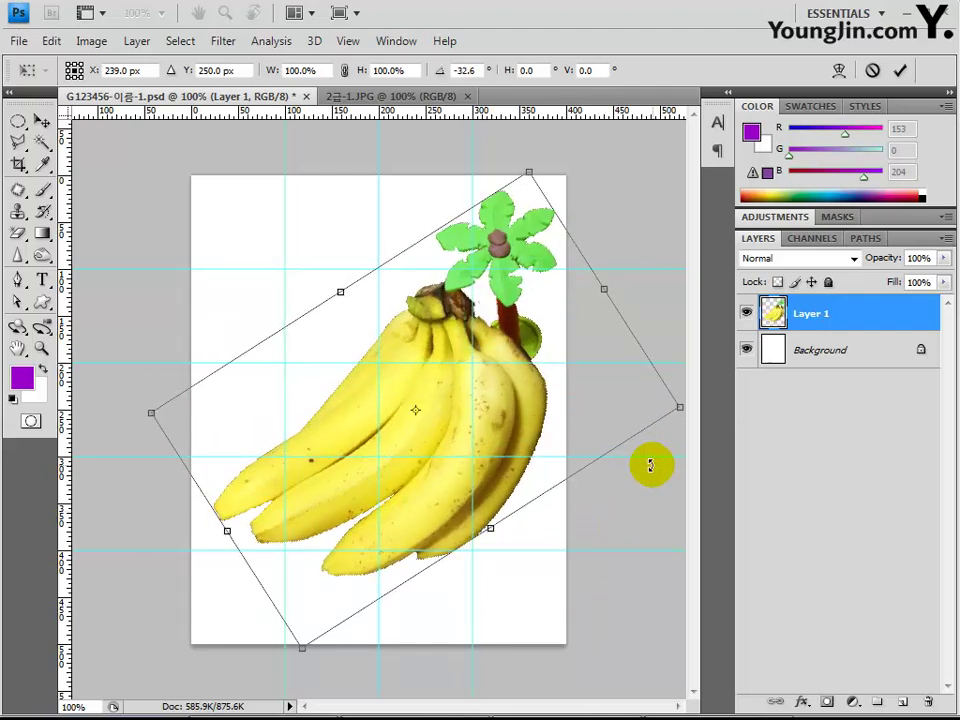
drag(650, 465, 654, 507)
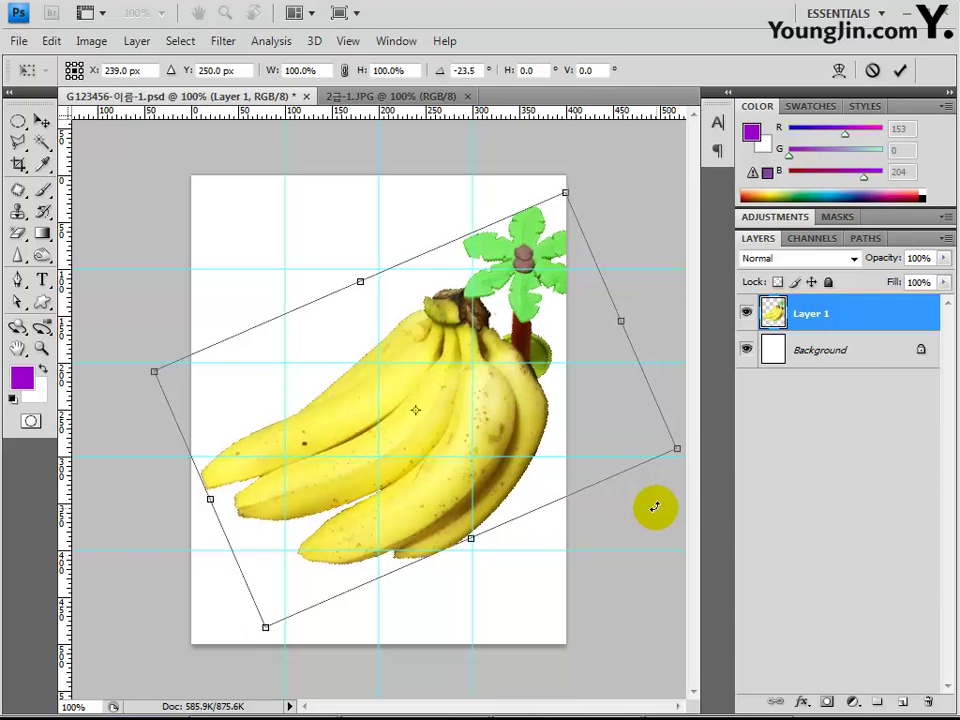
mouse_move(512, 456)
mouse_down()
mouse_move(558, 460)
mouse_move(531, 457)
mouse_up()
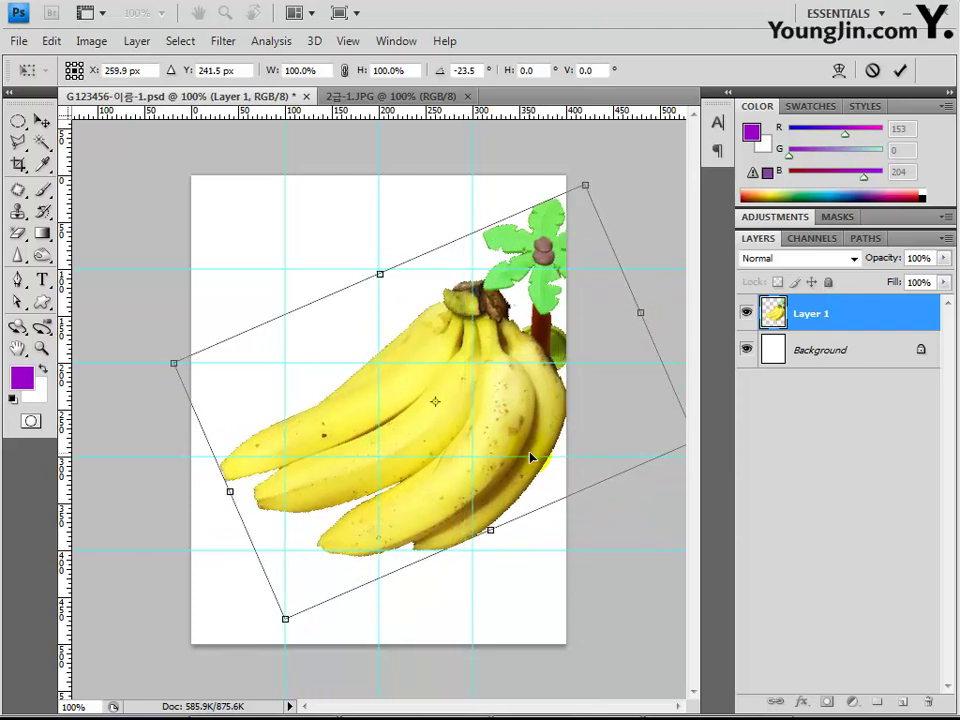
drag(587, 519, 635, 449)
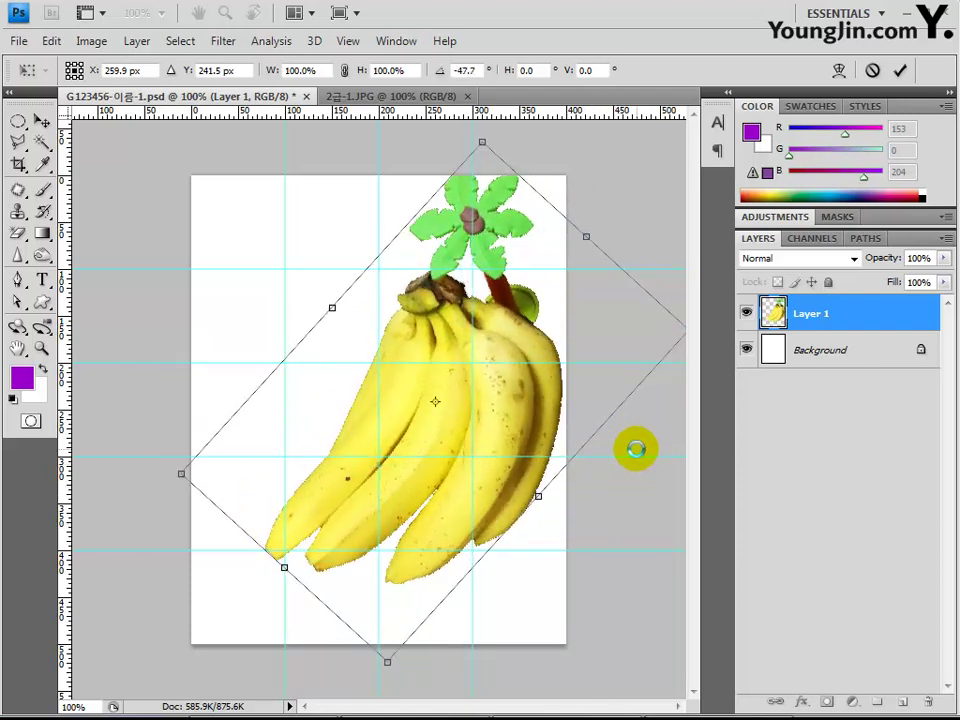
drag(524, 458, 549, 466)
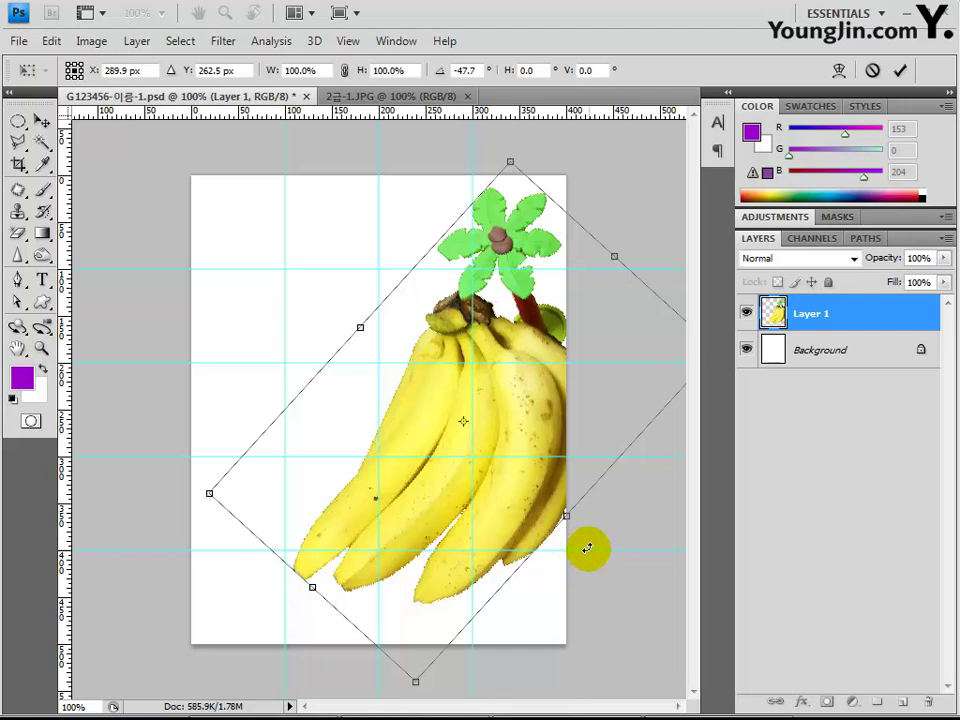
drag(585, 549, 587, 548)
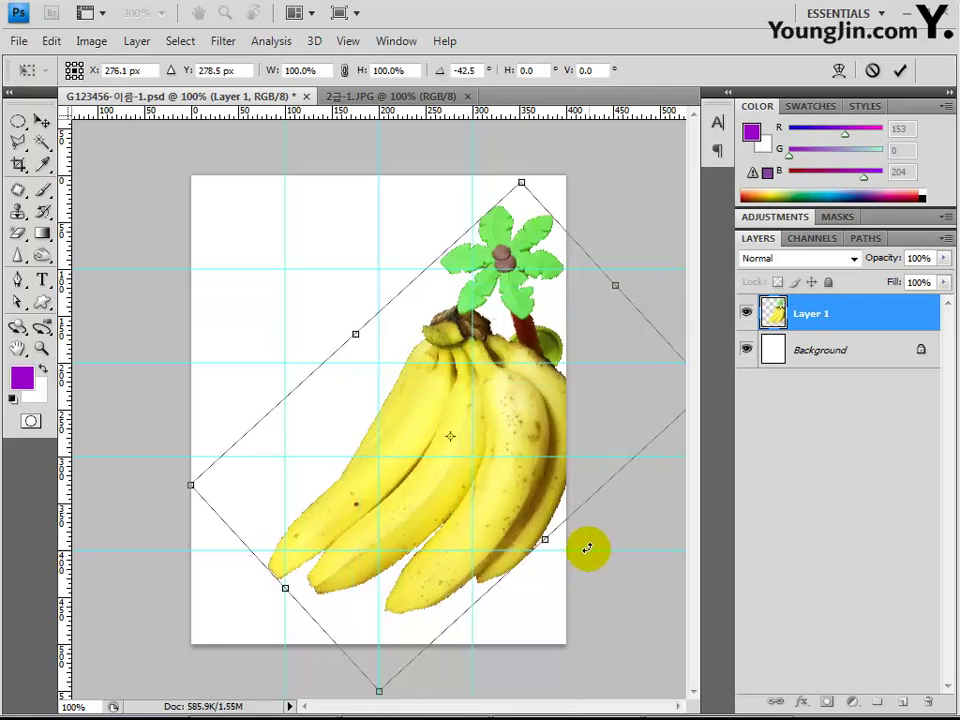
key(Return)
- Select the green palm leaves with the Magic Wand tool in add-to-selection mode, using a tolerance of 30
key(w)
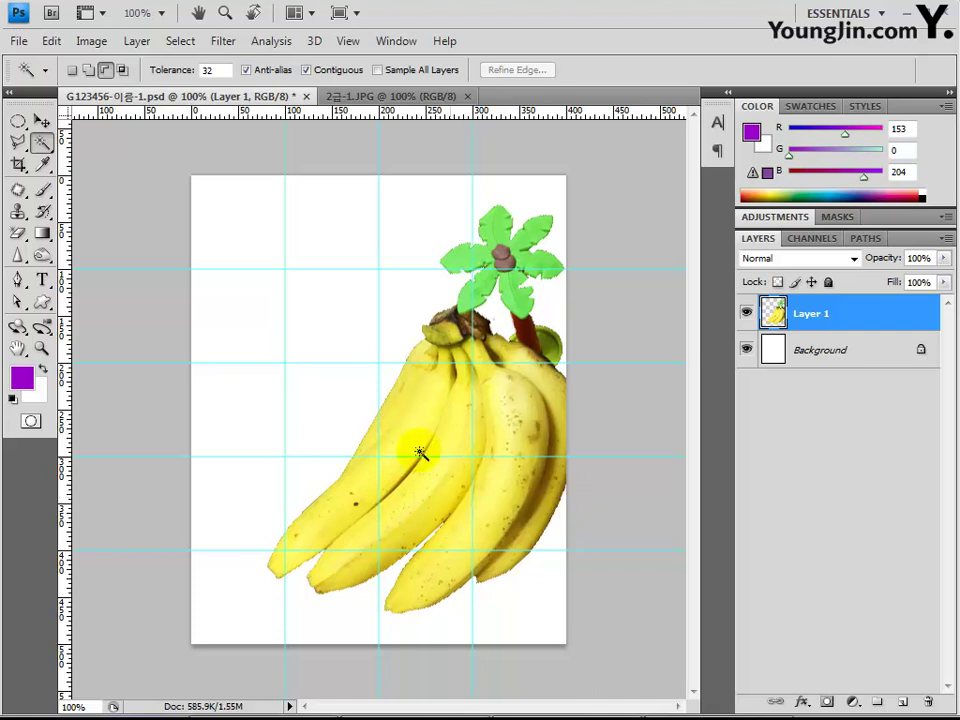
click(42, 143)
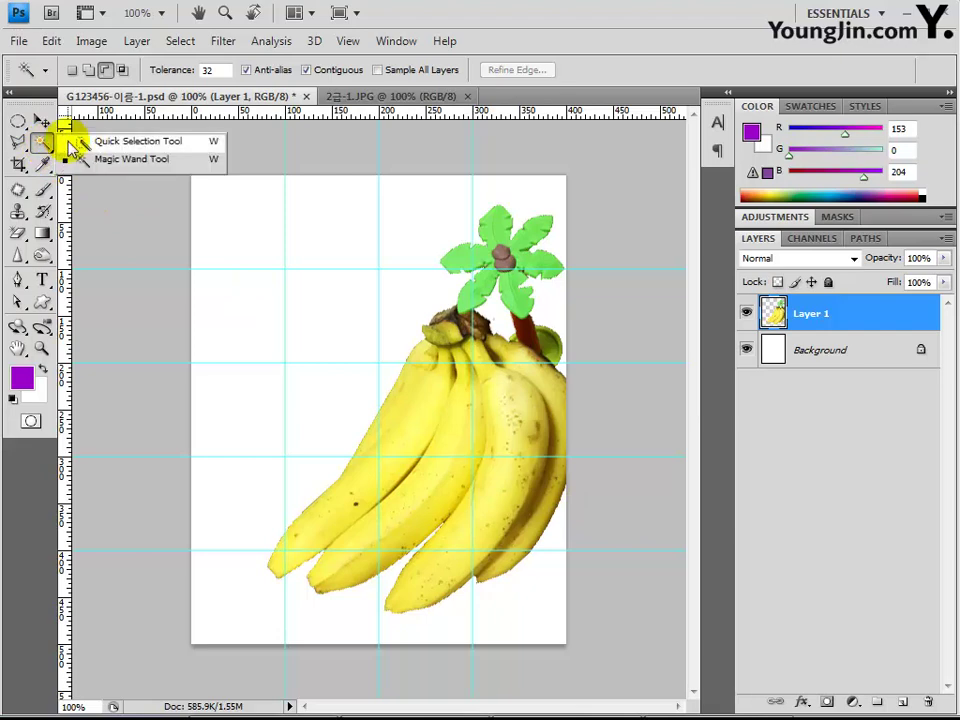
click(129, 160)
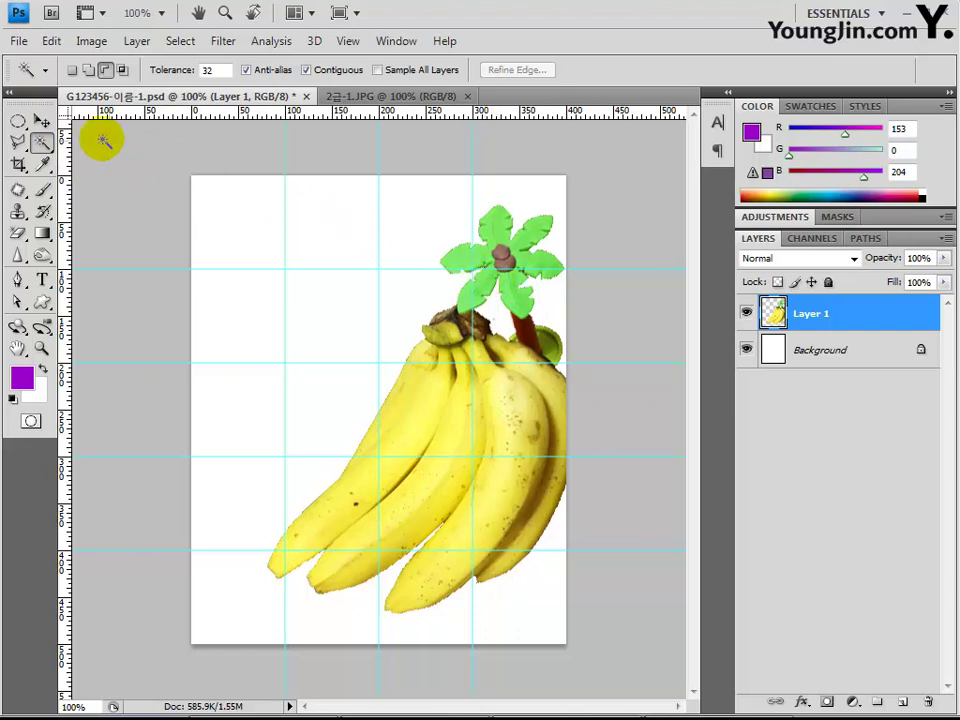
double_click(208, 70)
text(30)
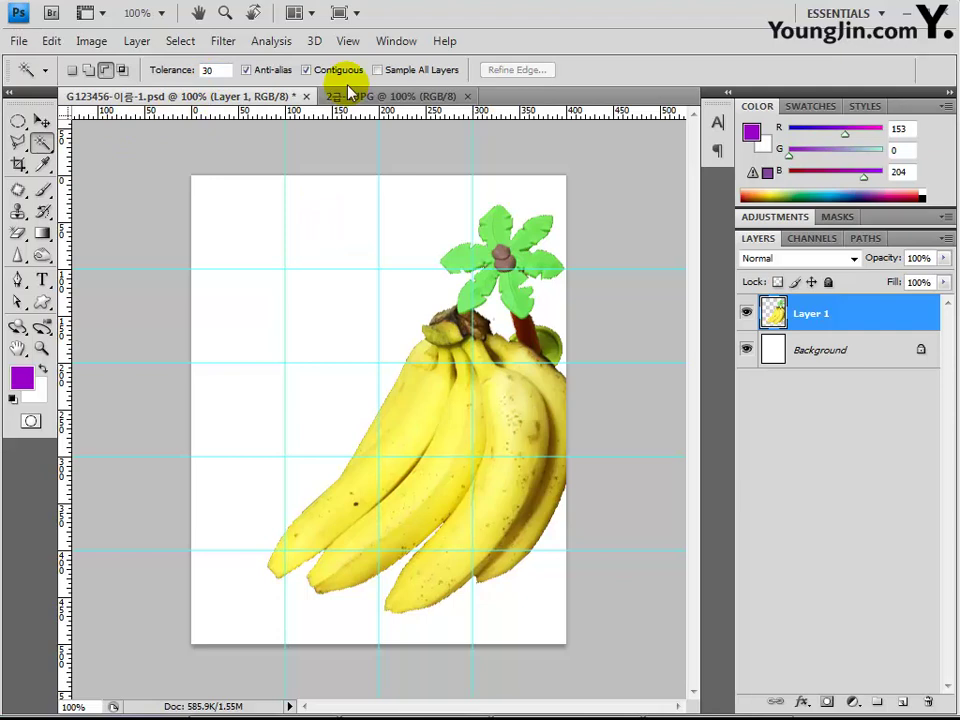
click(88, 71)
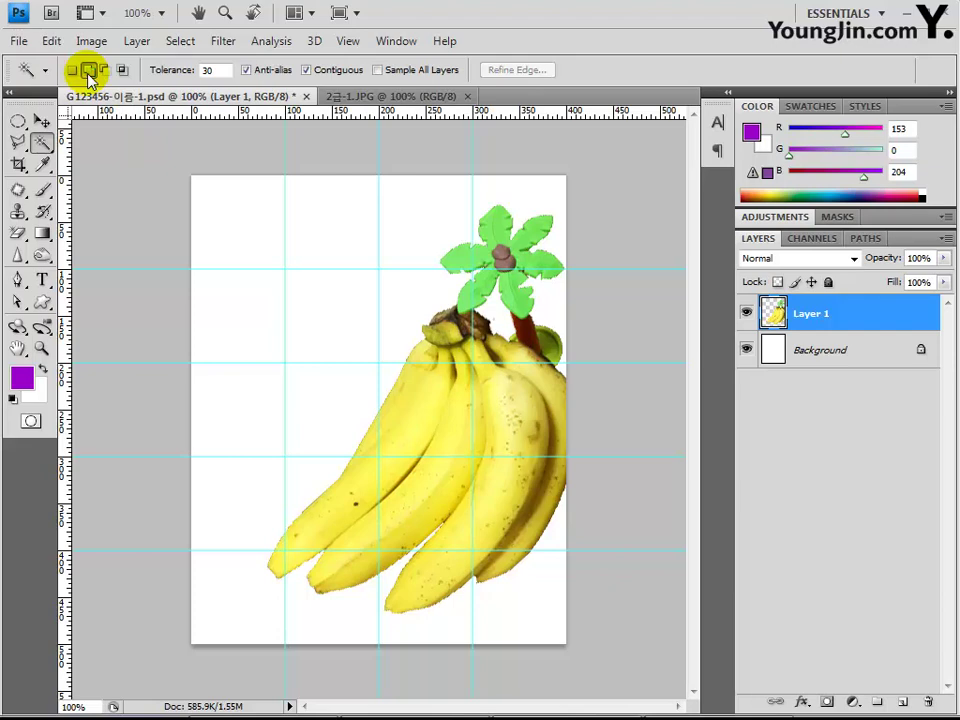
click(500, 229)
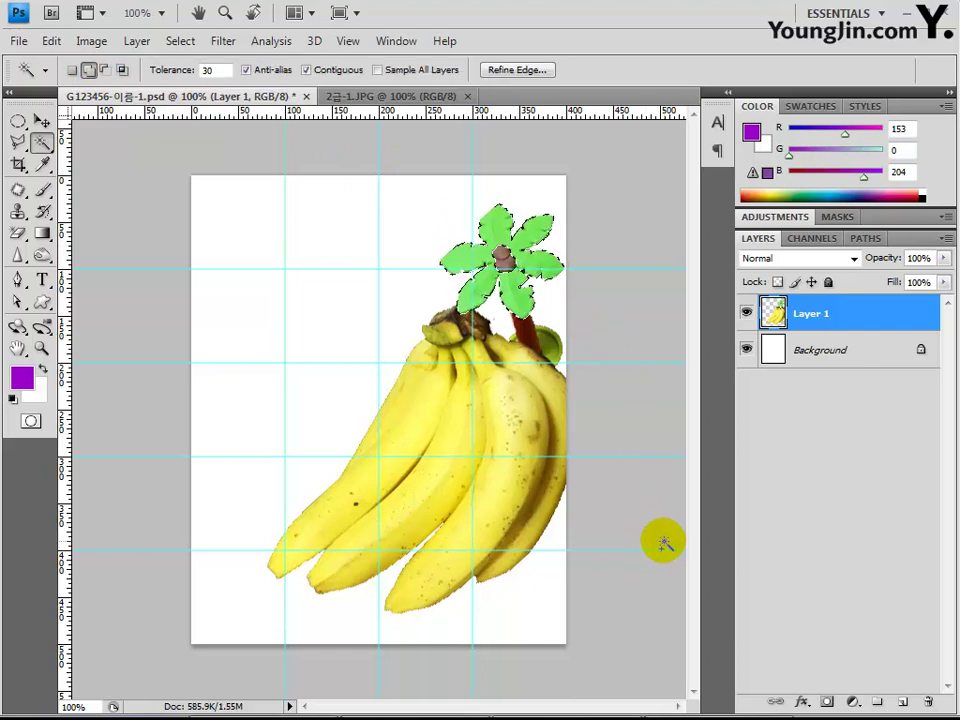
- Duplicate the selected palm leaves with the Move tool, placing the copy over the upper part of the bananas
click(41, 120)
click(41, 143)
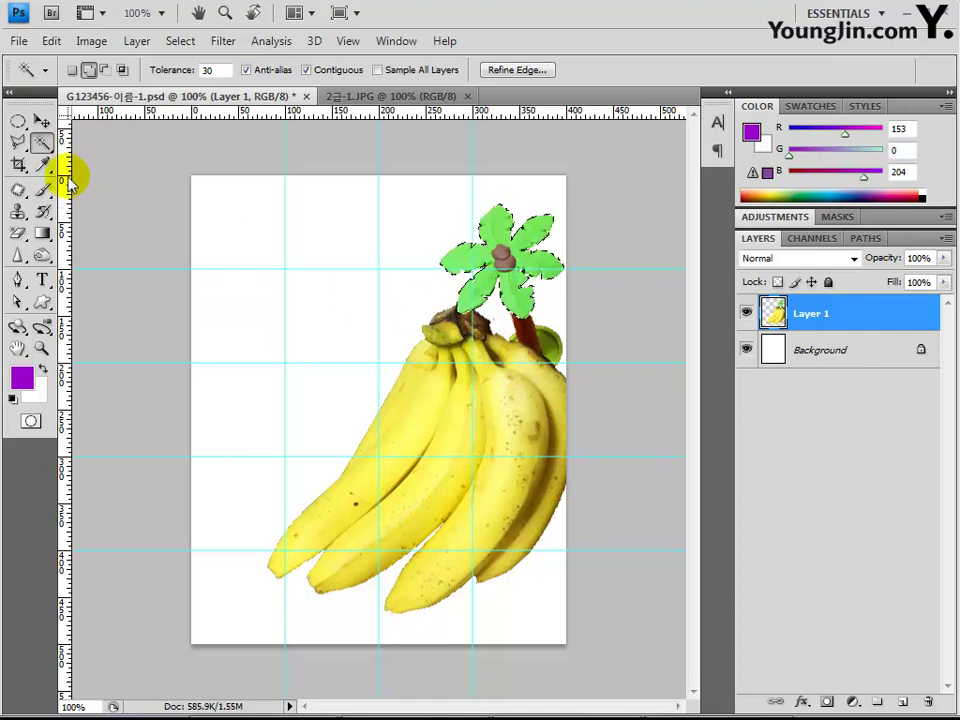
click(41, 121)
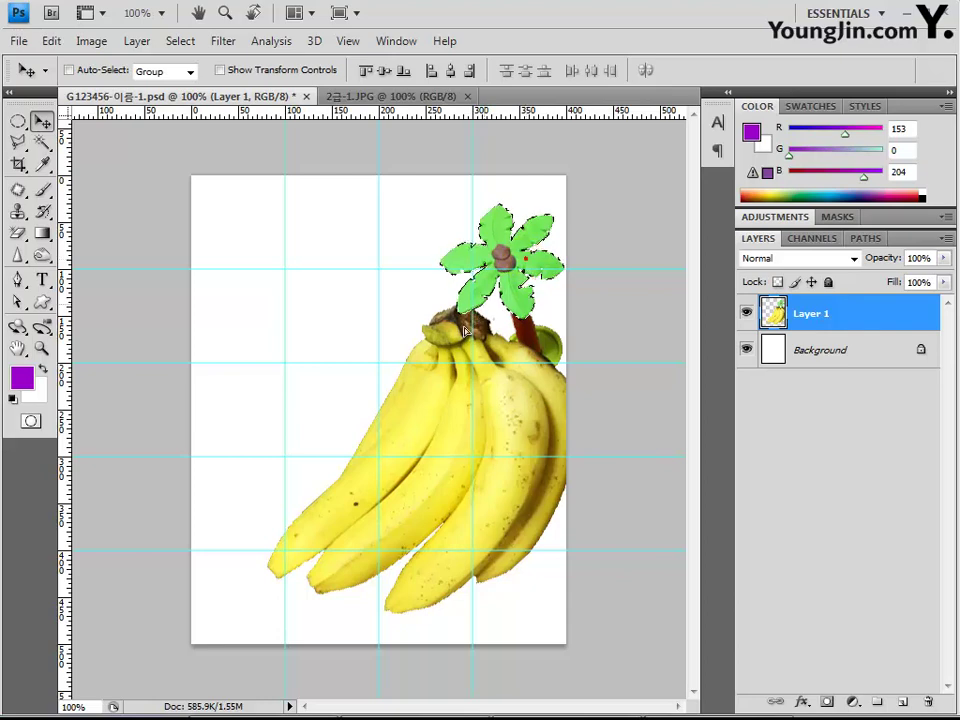
drag(527, 263, 434, 370)
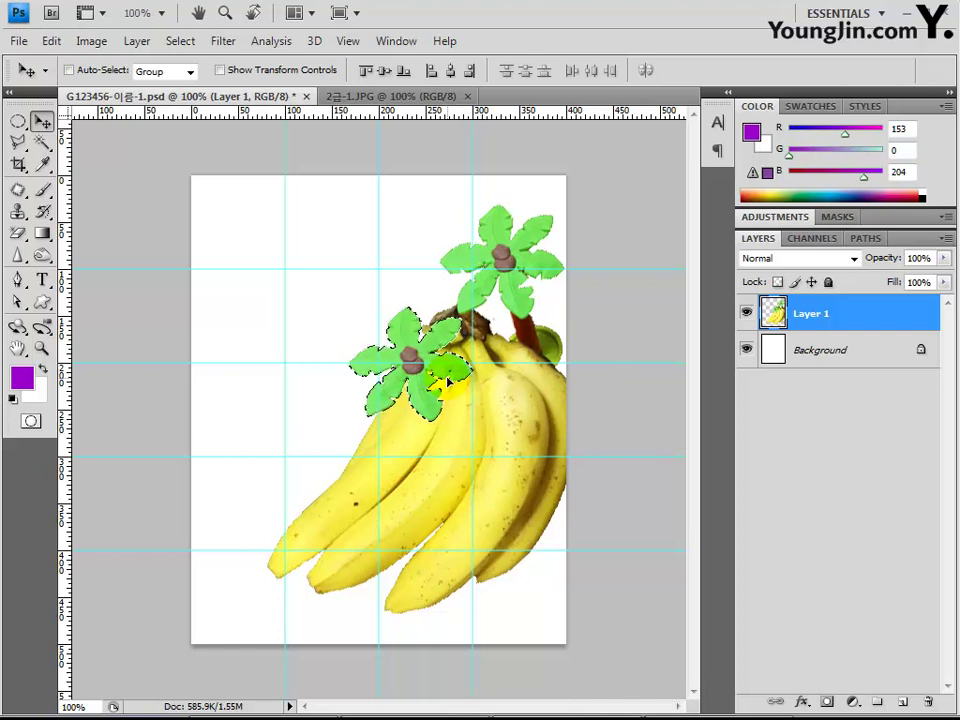
- Scale the copied palm leaves to about 85.4% and position them at about X 234.8 px, Y 200 px
key(ctrl+t)
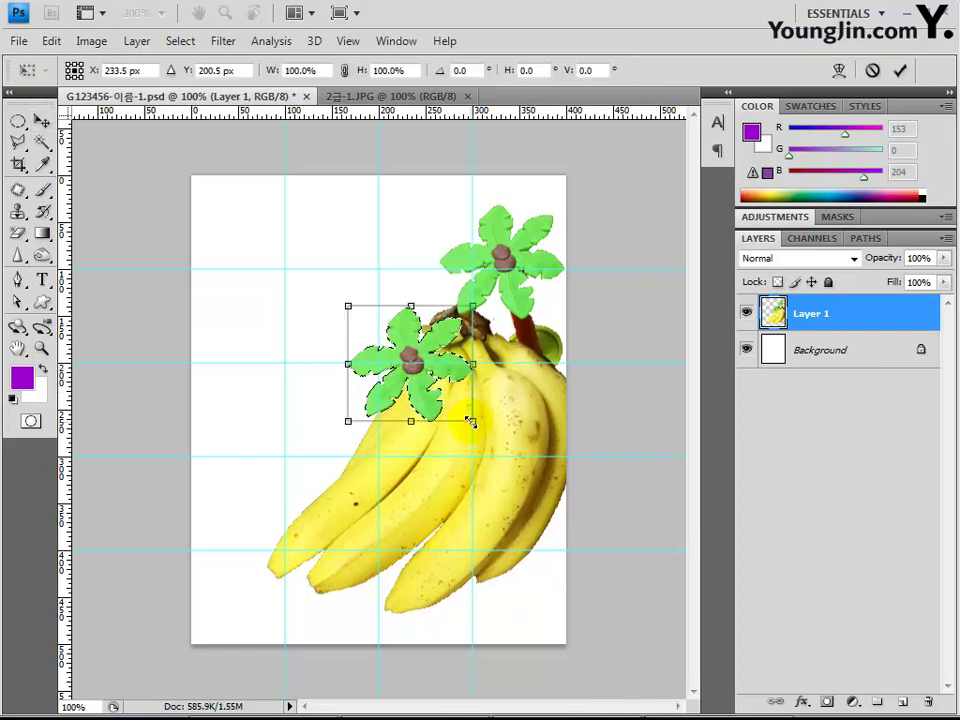
drag(471, 421, 455, 404)
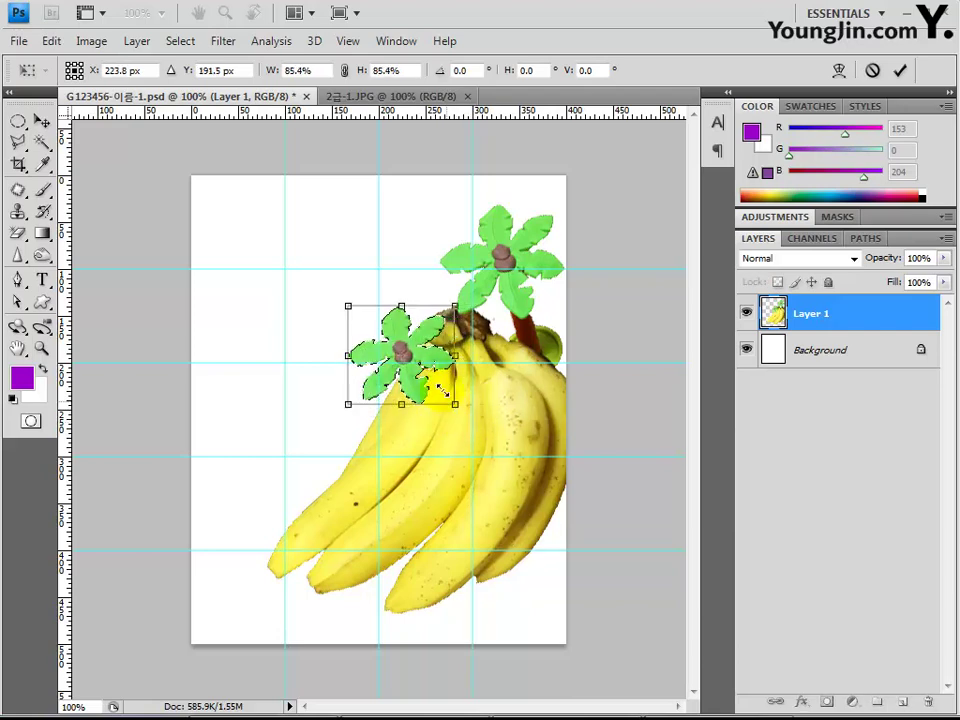
drag(433, 365, 444, 373)
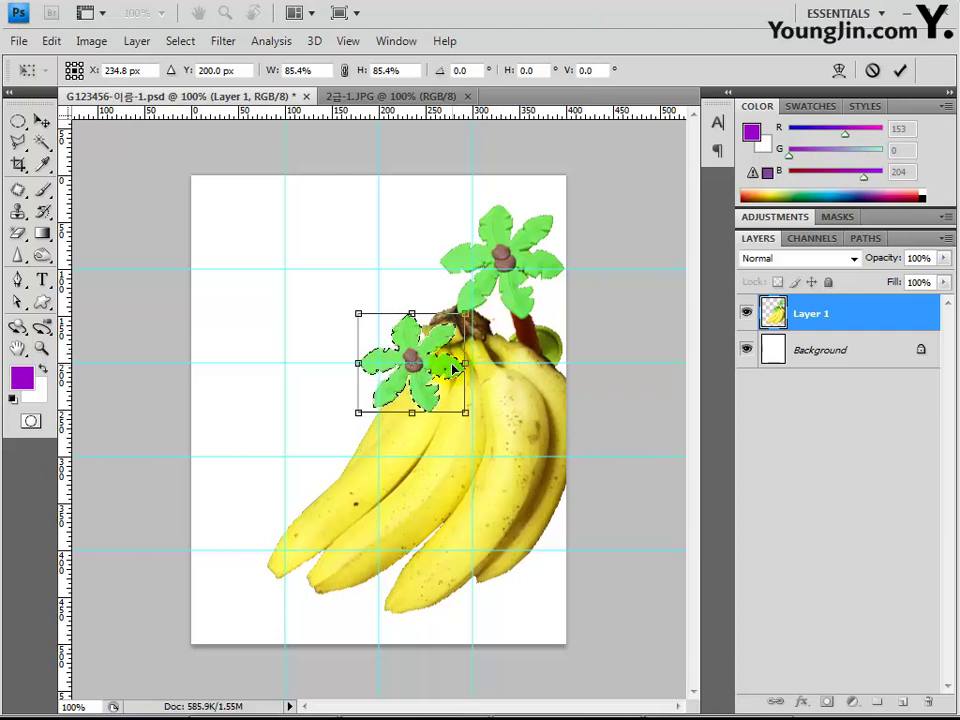
key(Return)
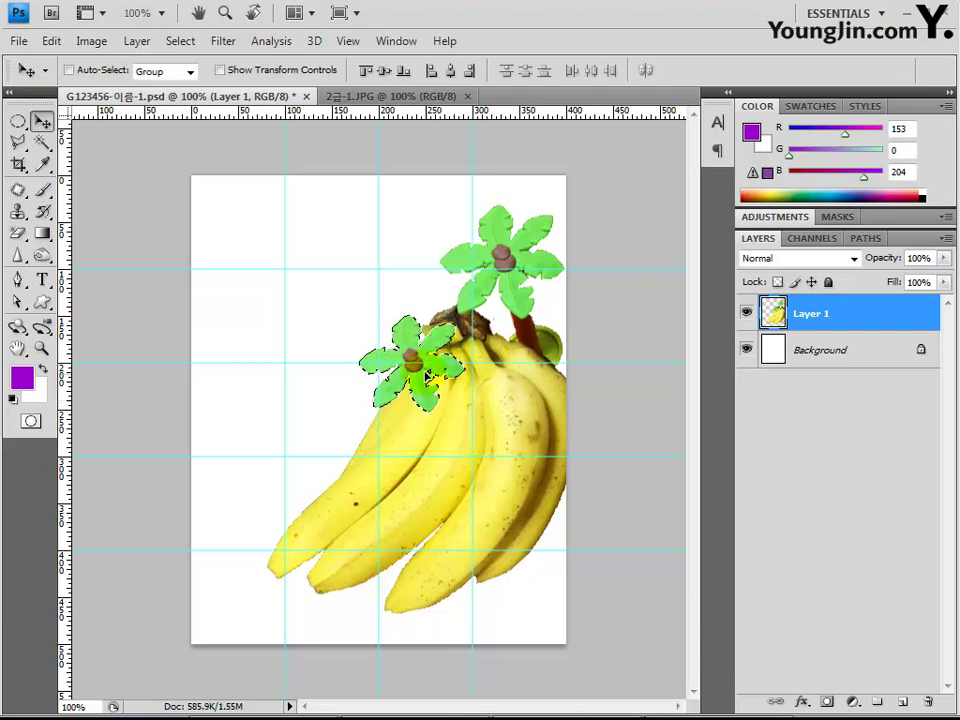
- Switch to the Elliptical Marquee tool and deselect the copied palm leaves
right_click(427, 361)
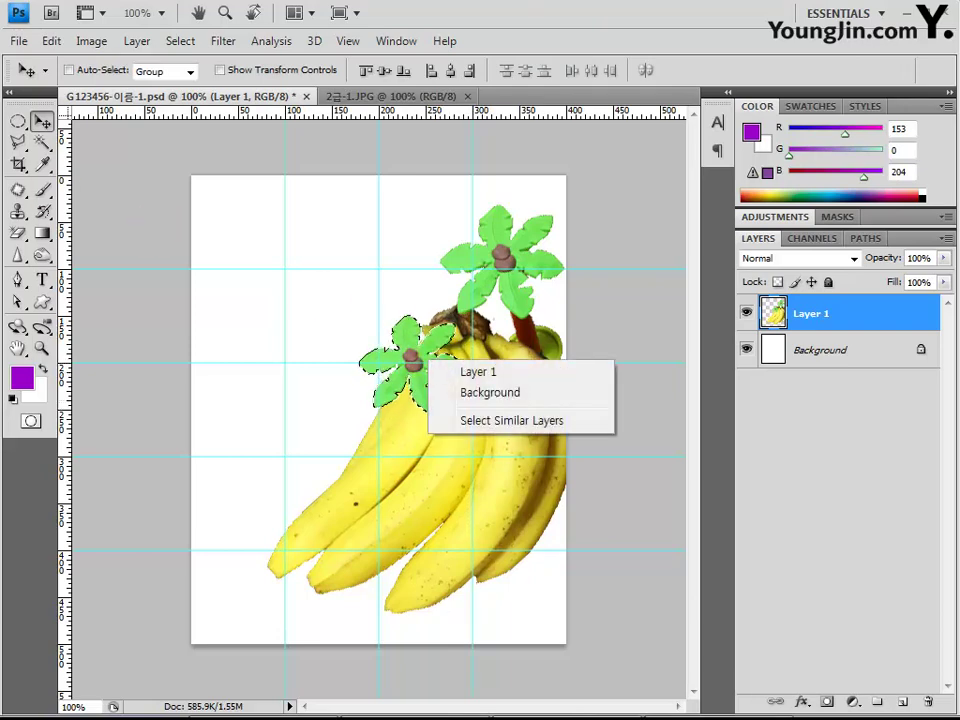
key(Escape)
key(m)
click(366, 315)
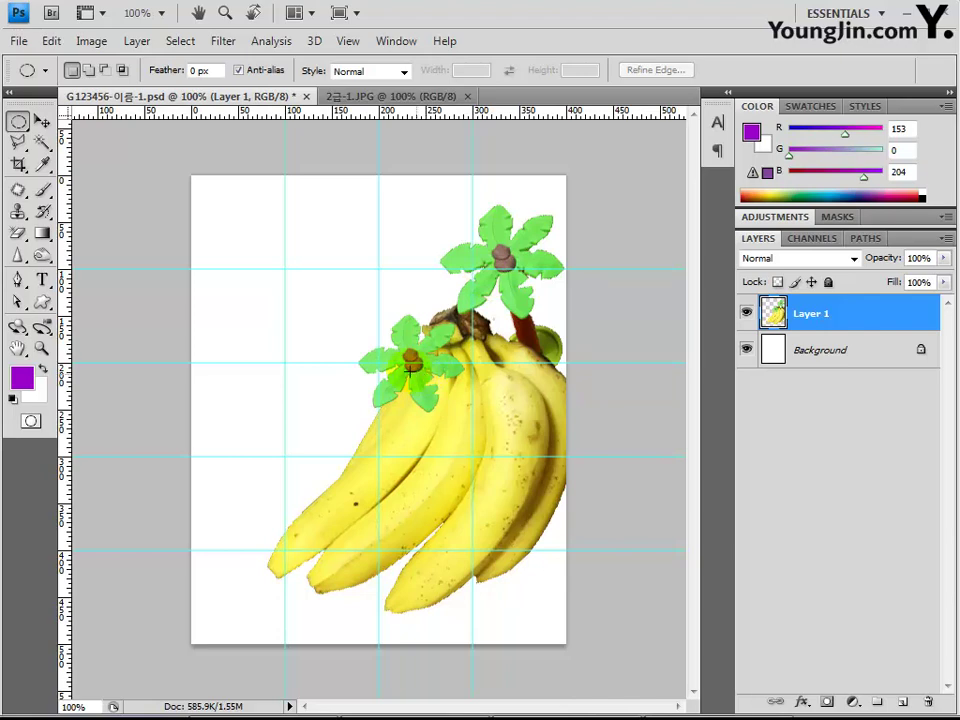
- Switch to the Custom Shape tool and choose the Leaf 1 shape
click(41, 302)
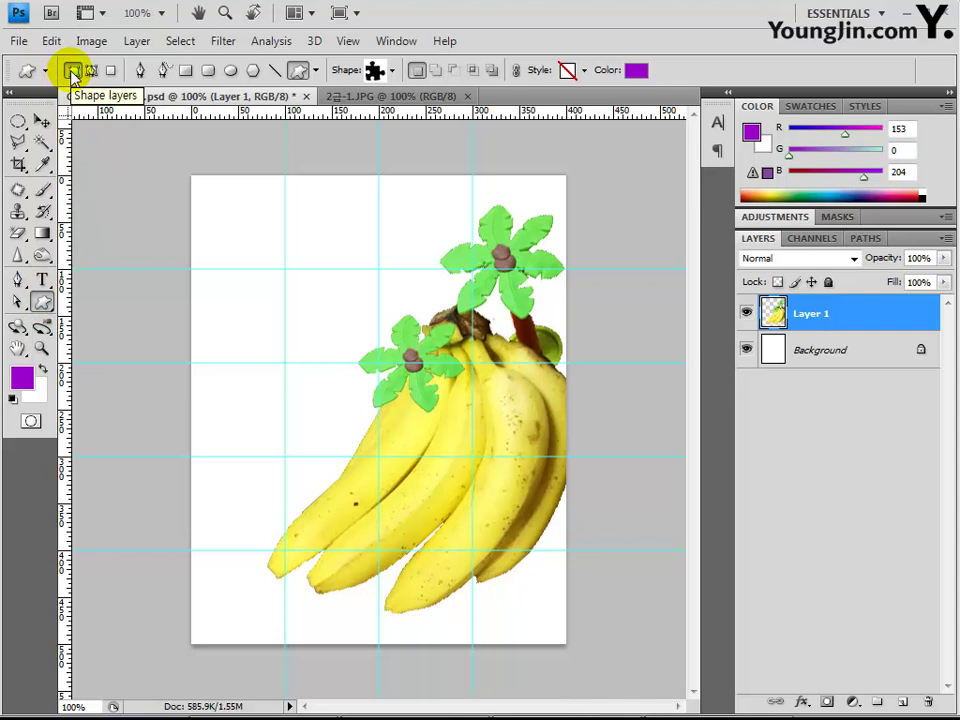
click(392, 71)
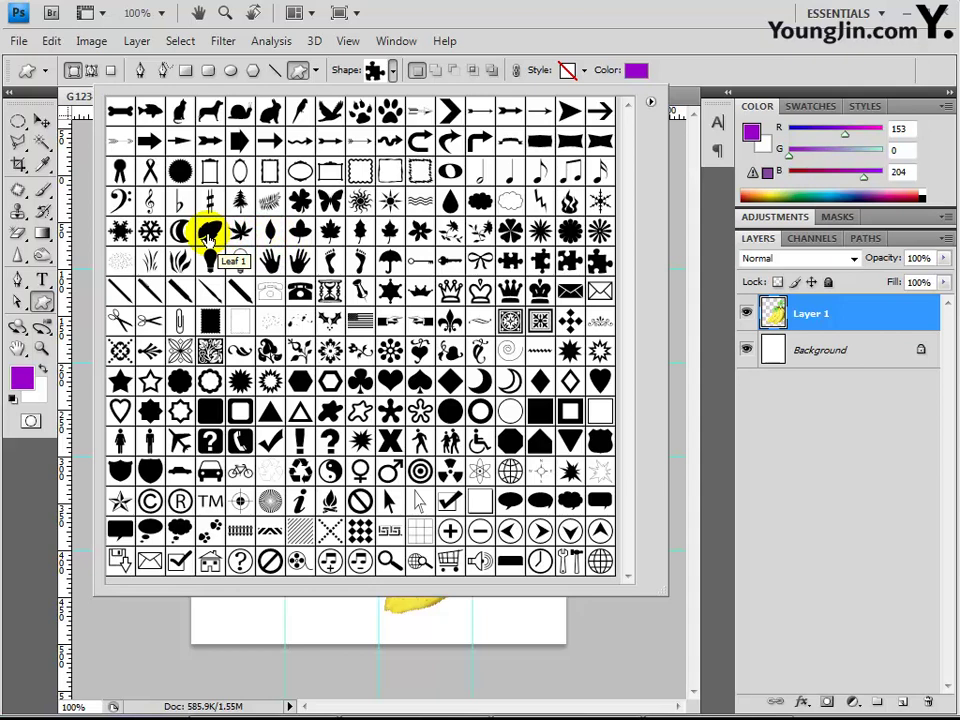
double_click(208, 236)
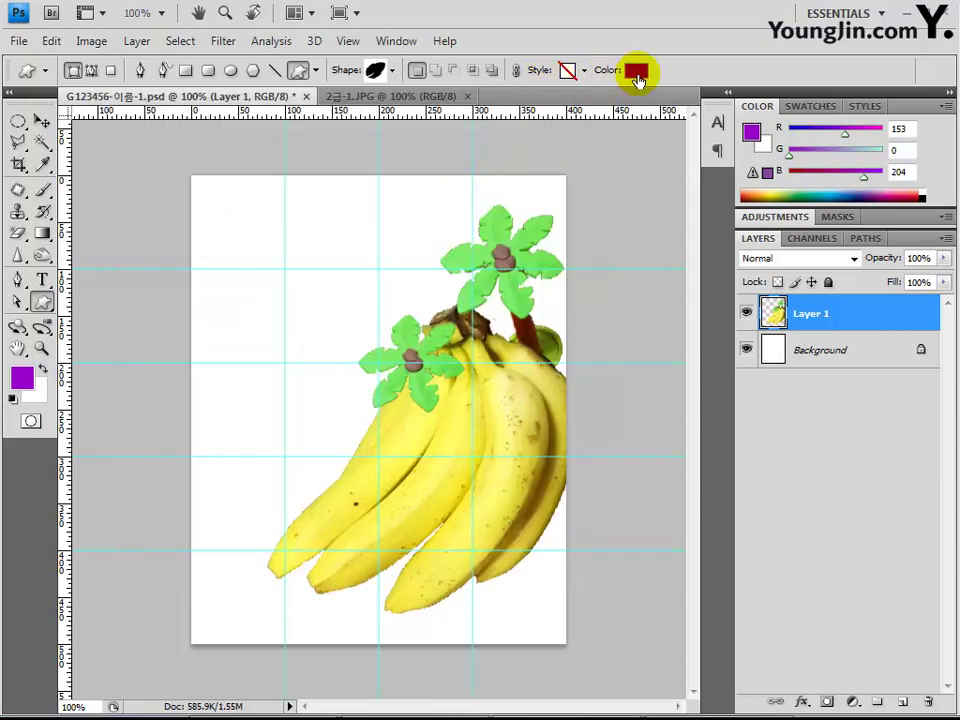
- Set the custom shape colour to #87c521
click(638, 78)
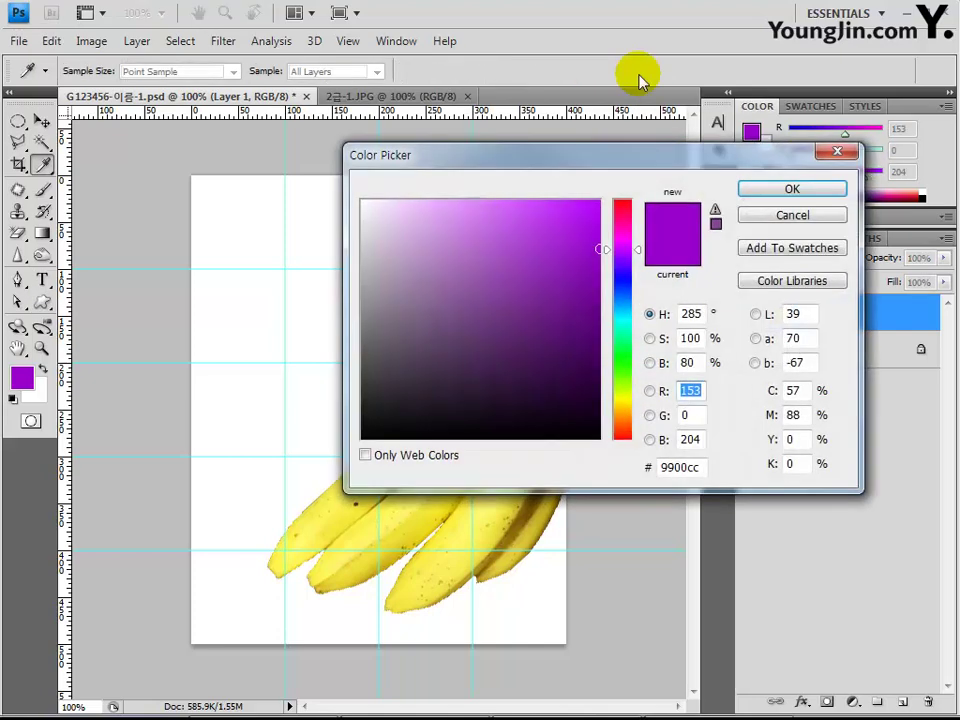
double_click(693, 467)
text(8)
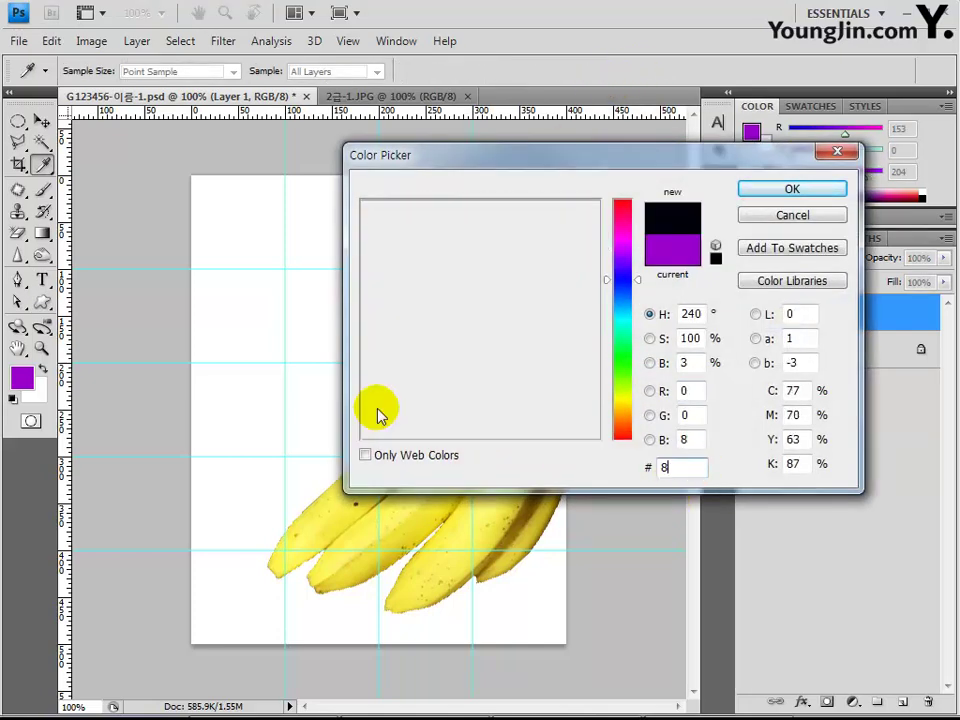
text(7ㅊ)
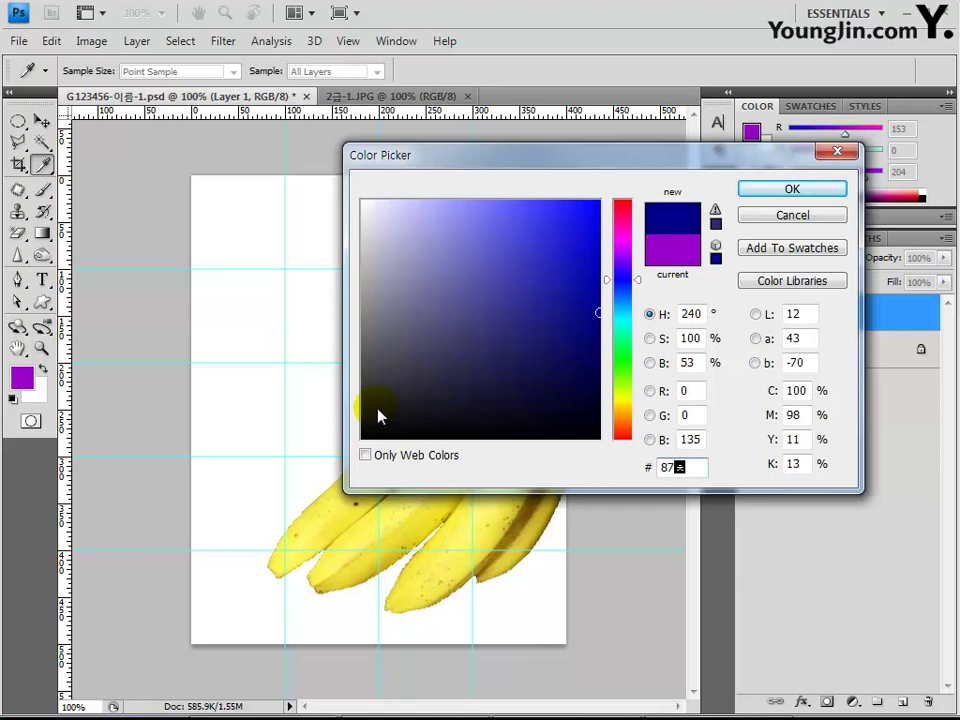
key(BackSpace)
text(c)
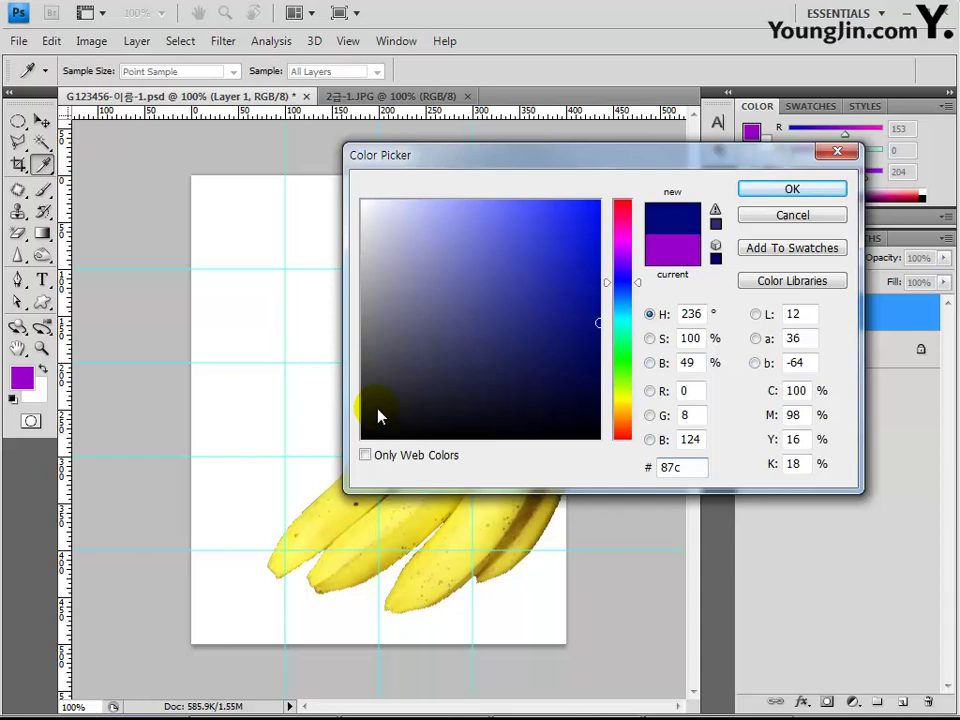
text(521)
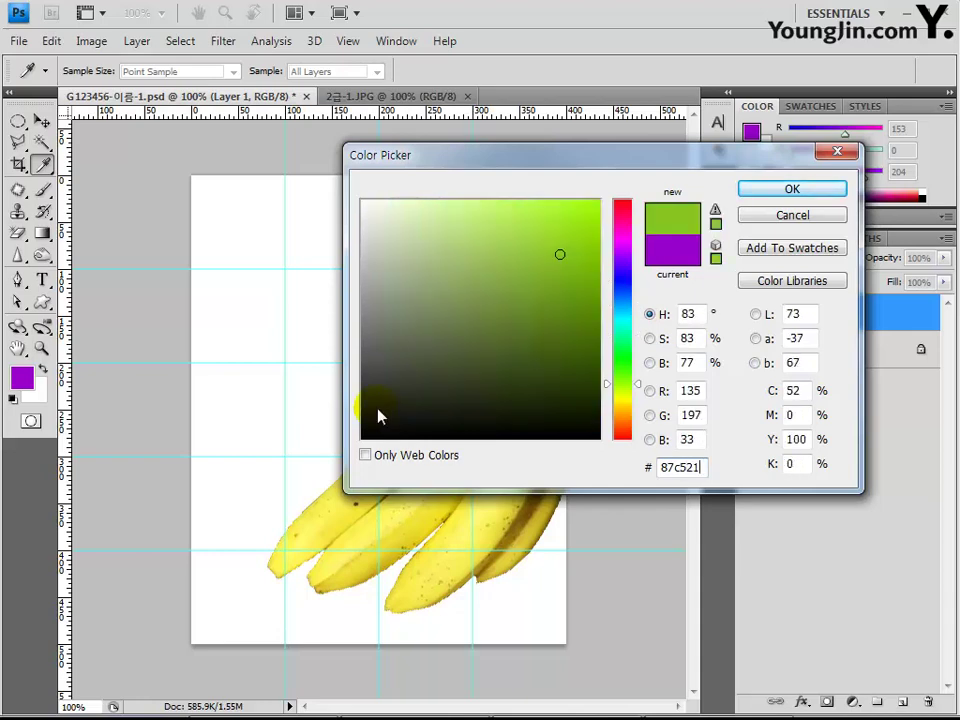
key(Return)
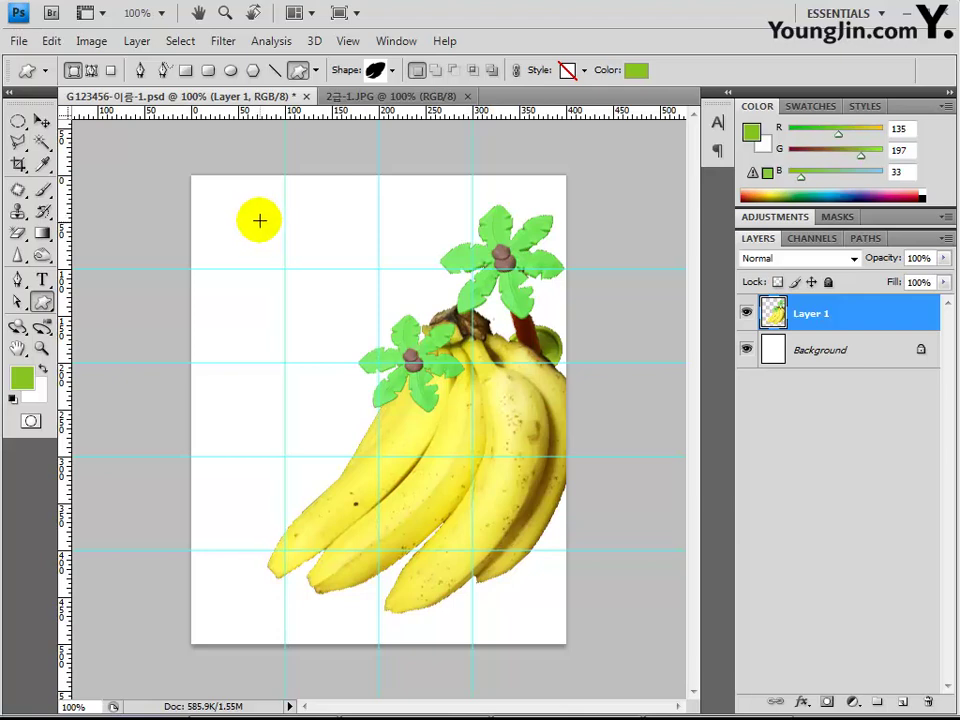
- Draw a green leaf about 60 px wide near the canvas's upper left and apply a default Bevel and Emboss layer style
drag(253, 210, 255, 224)
mouse_move(329, 250)
mouse_down()
mouse_move(344, 267)
mouse_move(313, 255)
mouse_move(328, 262)
mouse_up()
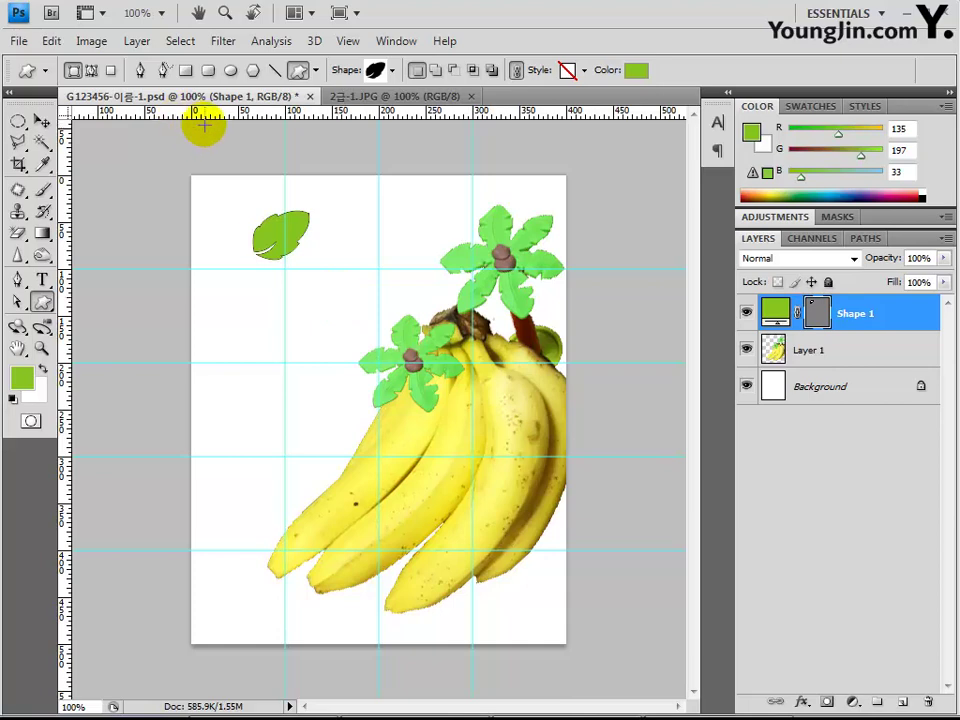
click(137, 41)
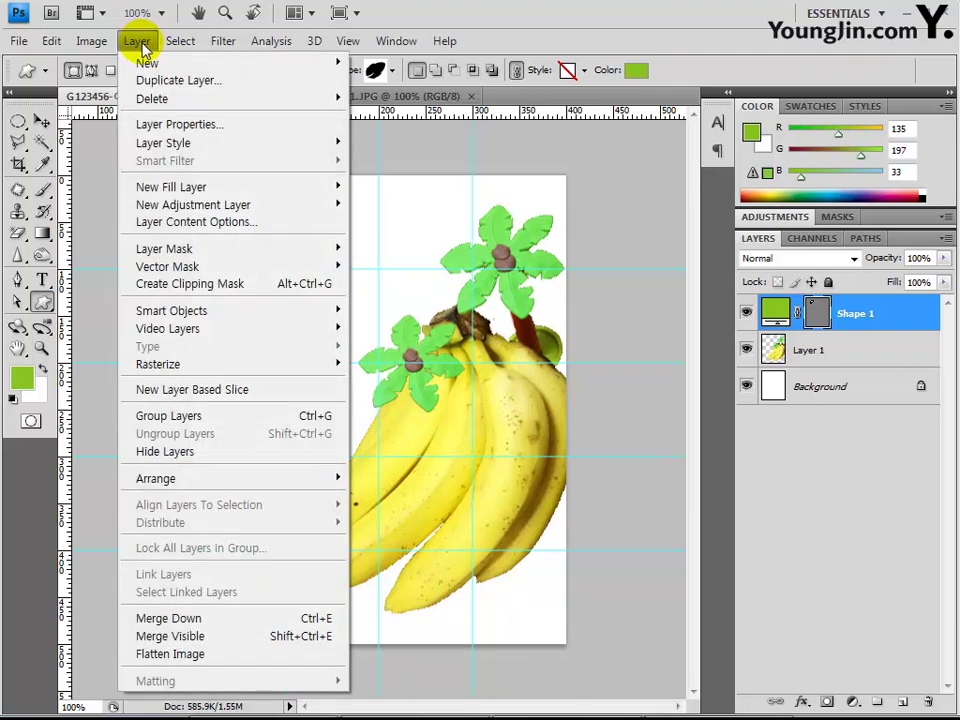
mouse_move(250, 143)
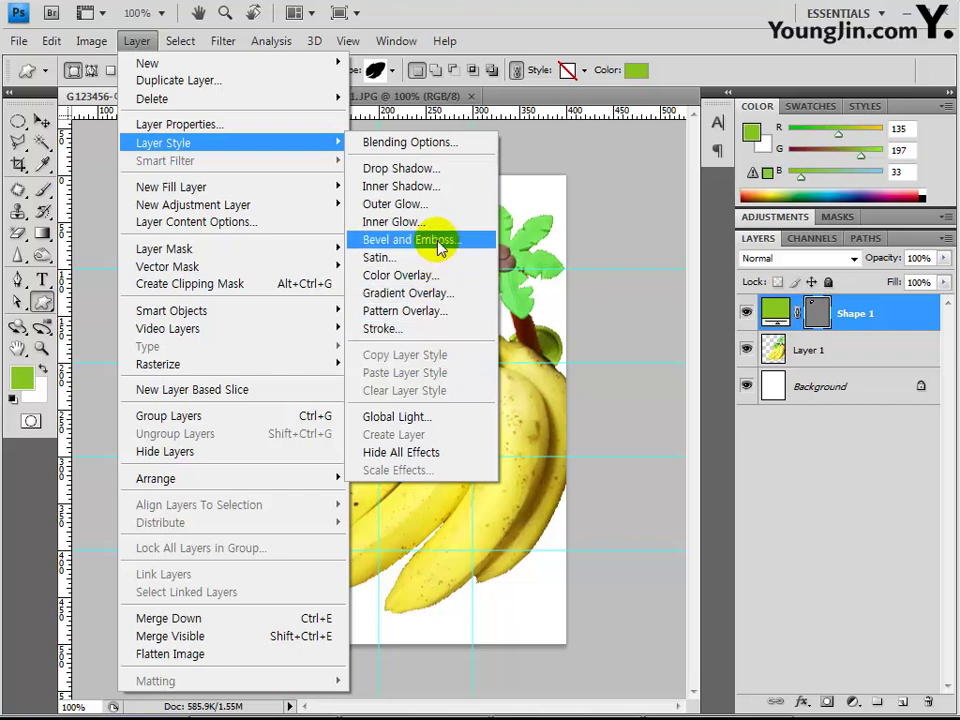
key(Escape)
key(Escape)
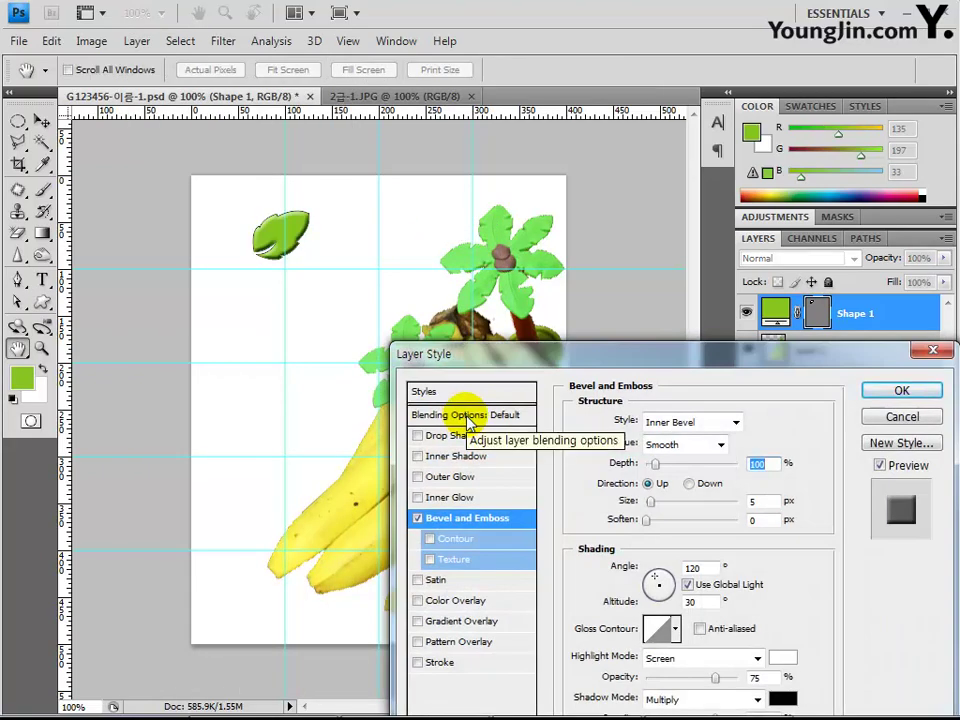
click(903, 390)
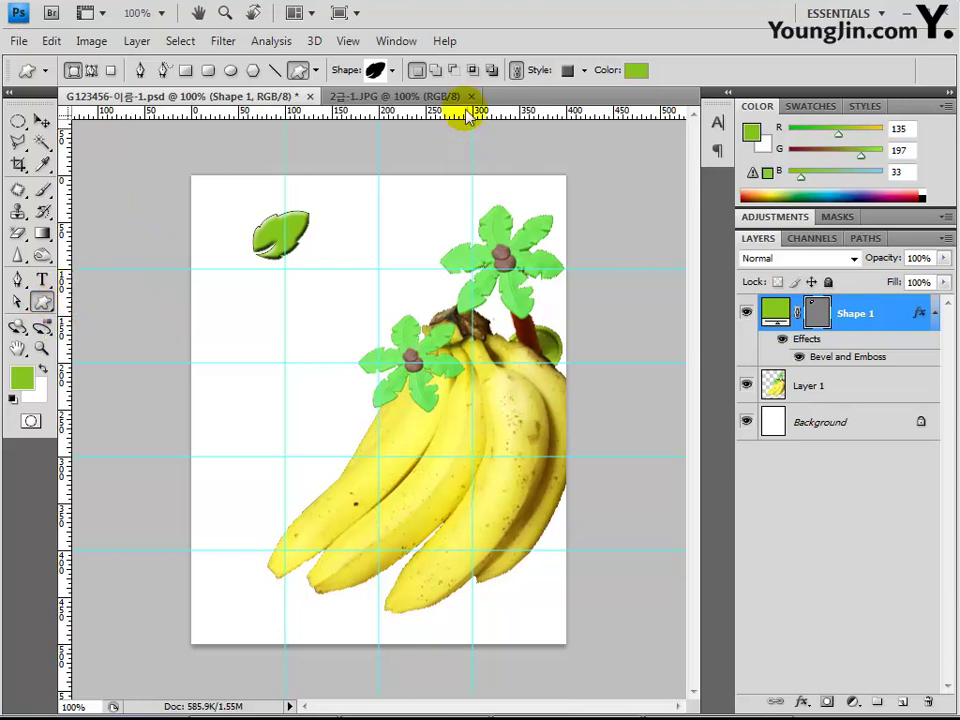
- Draw the square ornamental tile custom shape, about 62 px wide, in the canvas's lower-left corner beside the banana tips
click(389, 71)
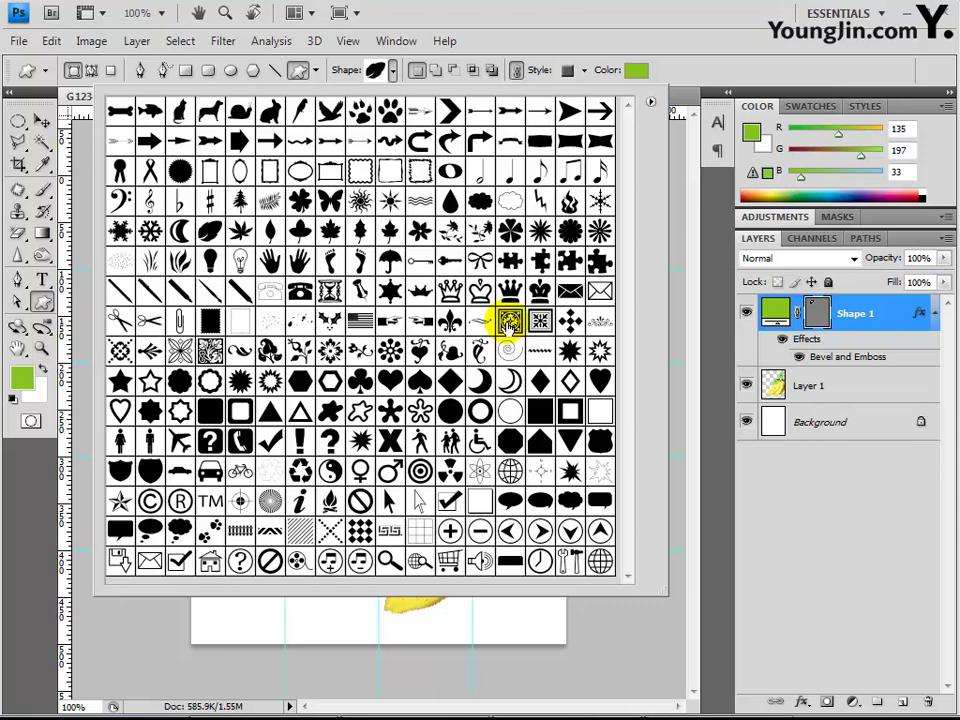
double_click(509, 321)
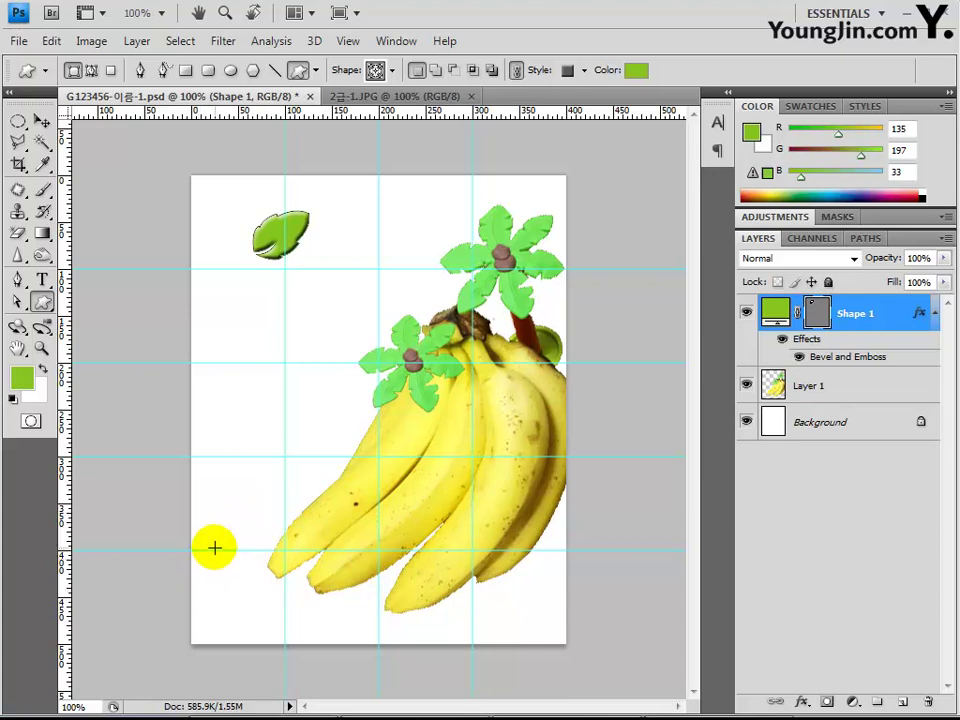
mouse_move(214, 547)
mouse_down()
mouse_move(204, 553)
mouse_move(279, 634)
mouse_move(261, 624)
mouse_up()
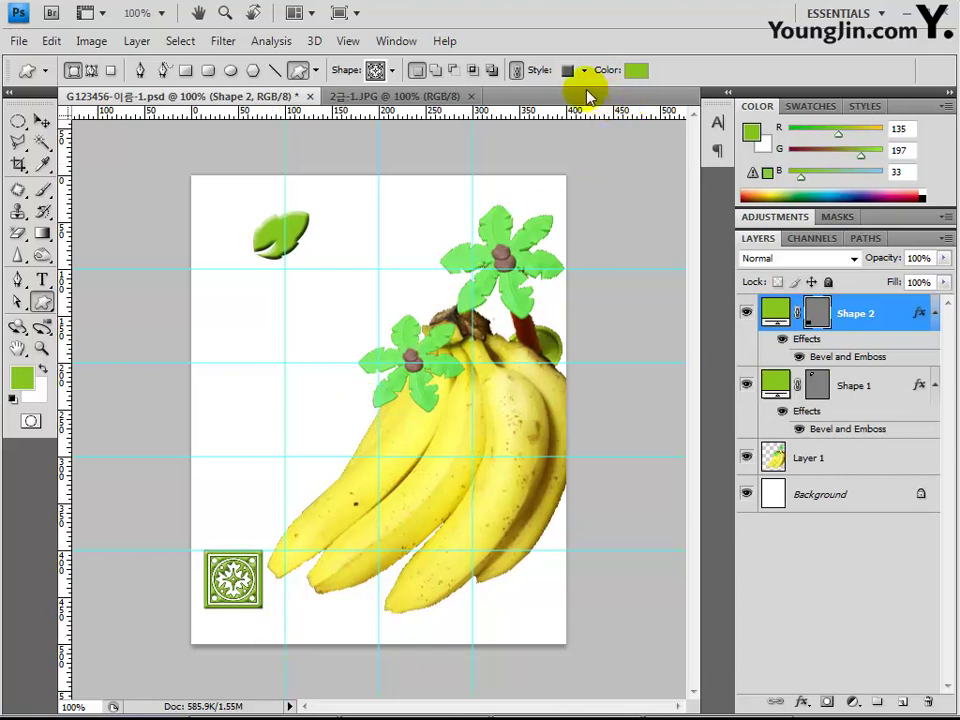
- Change the ornamental tile shape's fill colour to #ff3300
click(584, 72)
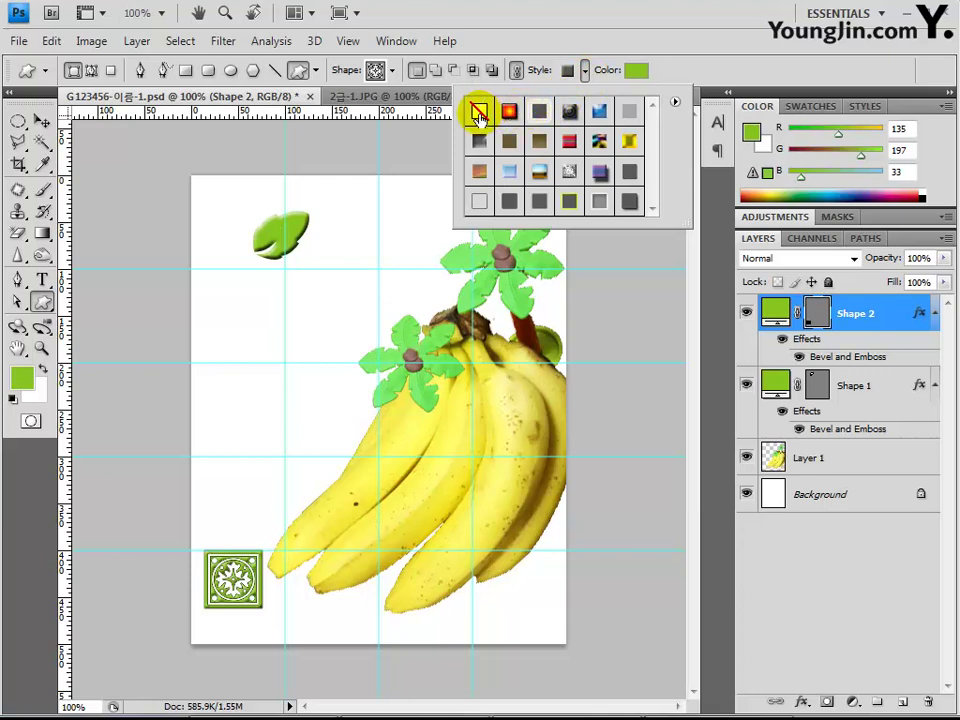
click(636, 70)
click(636, 70)
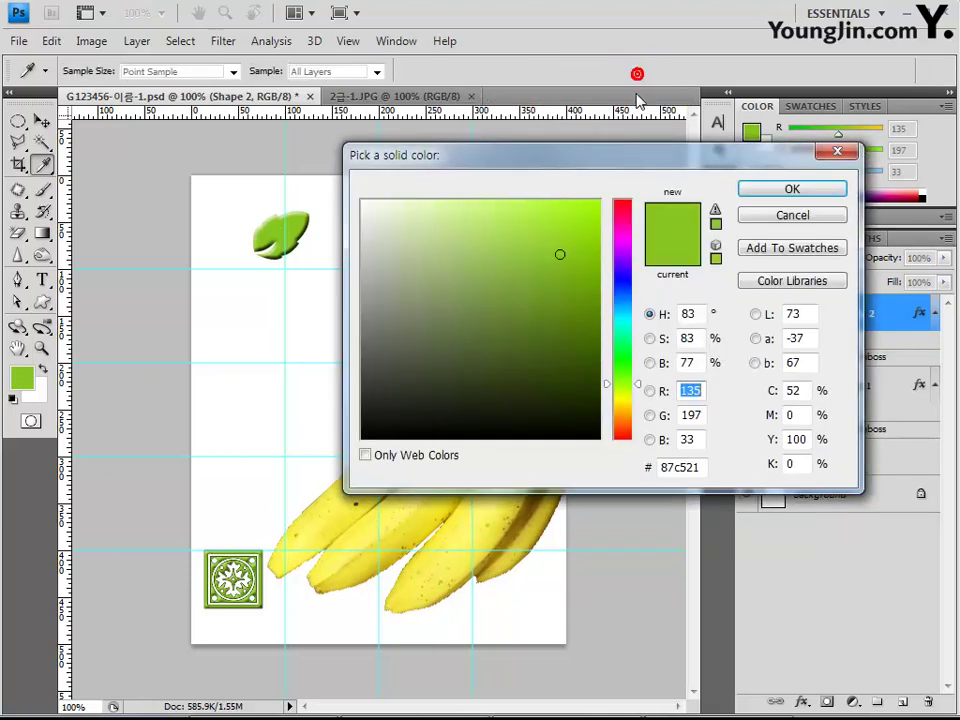
double_click(686, 466)
click(562, 472)
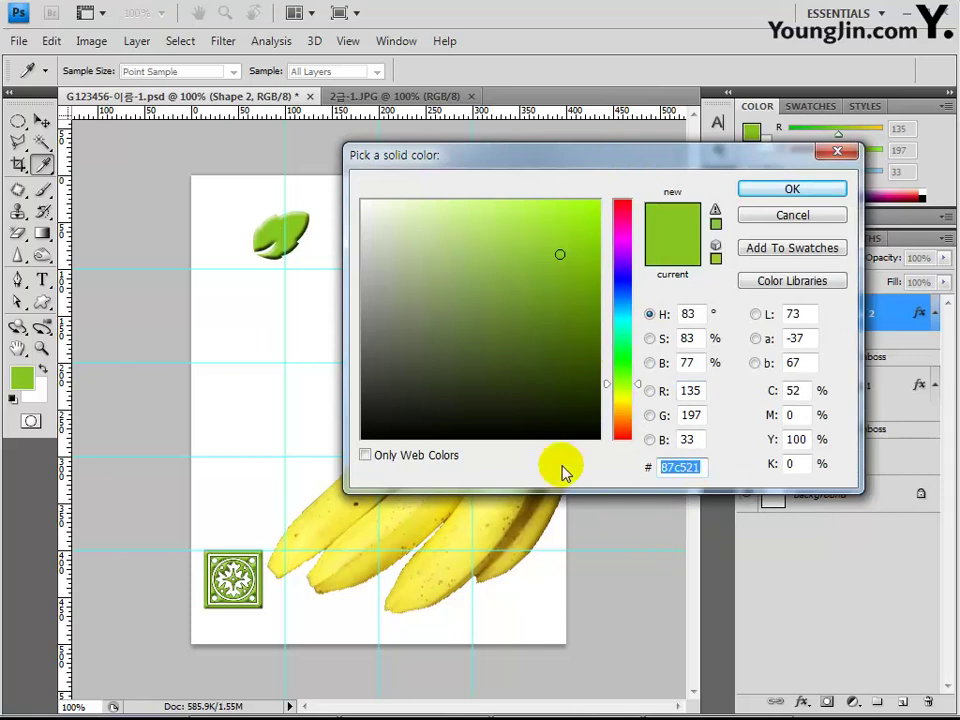
text(ff3300)
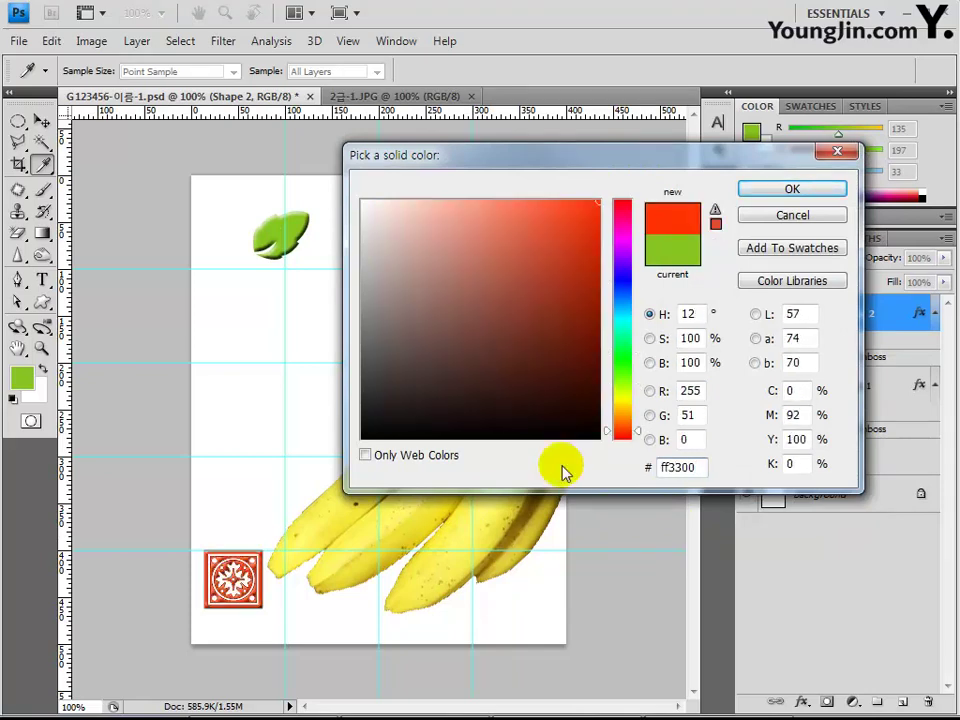
key(Return)
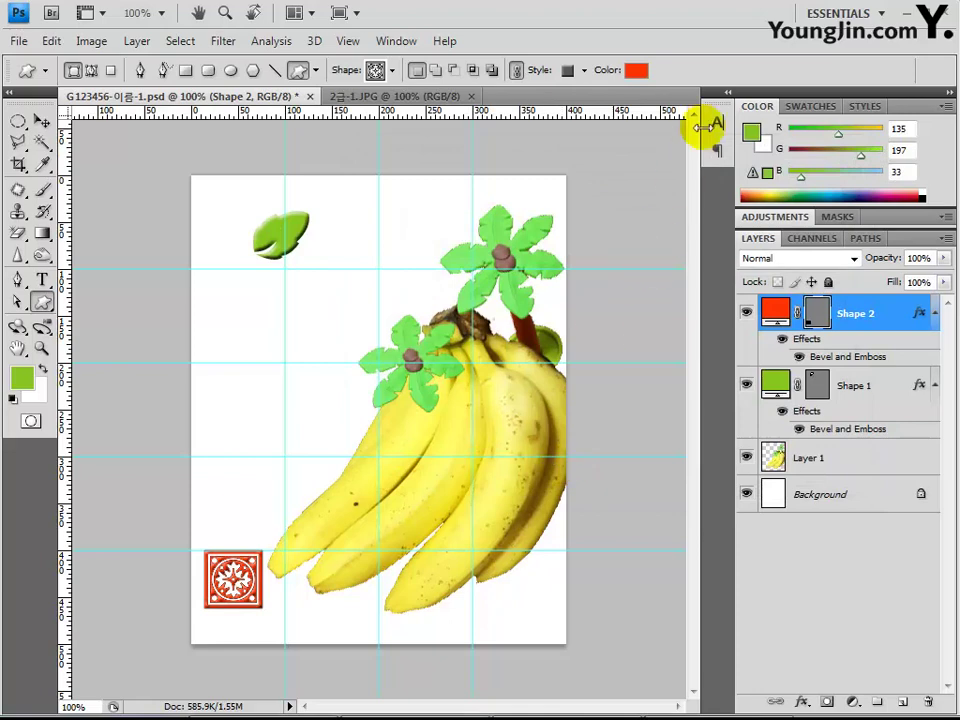
- Remove the inherited layer style from the ornamental tile by applying the empty default style
click(584, 70)
click(491, 110)
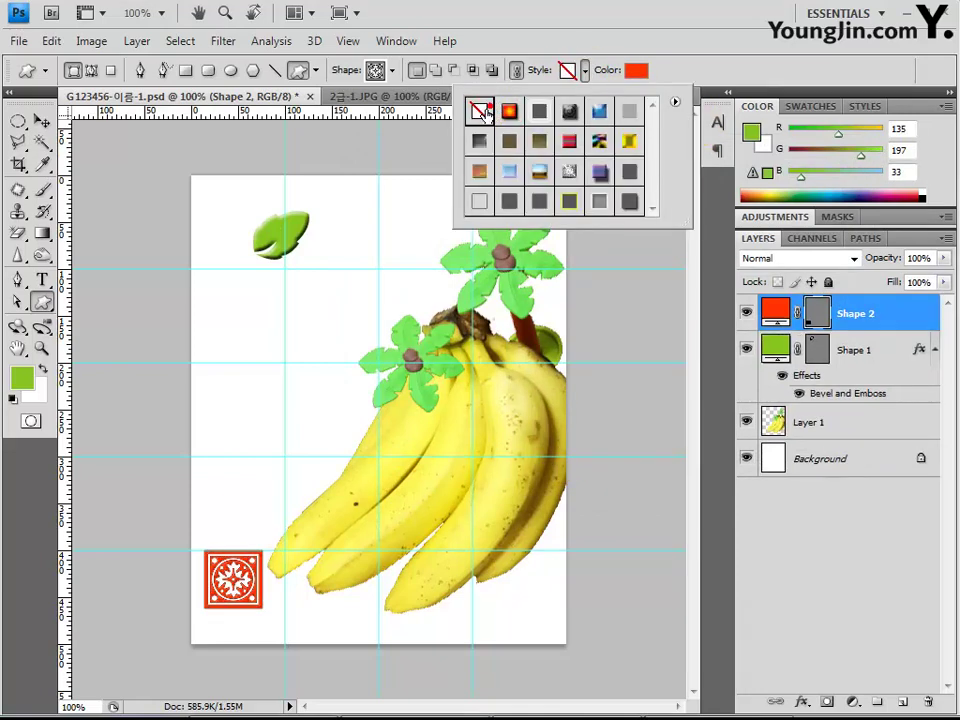
click(703, 90)
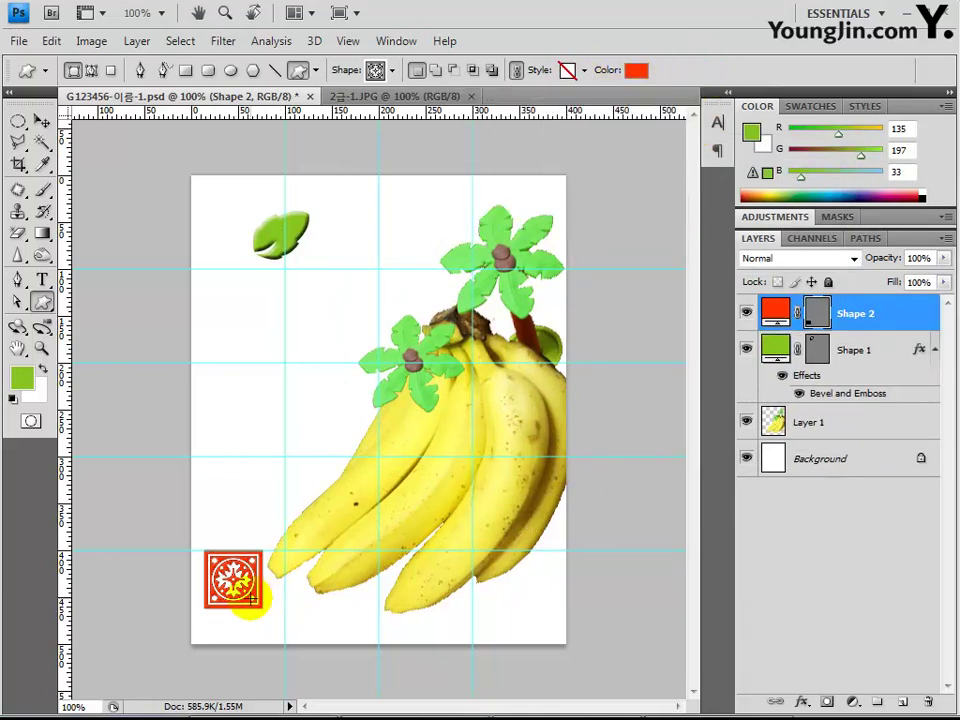
- Nudge the ornamental tile 3 px to the left with the Move tool
click(41, 120)
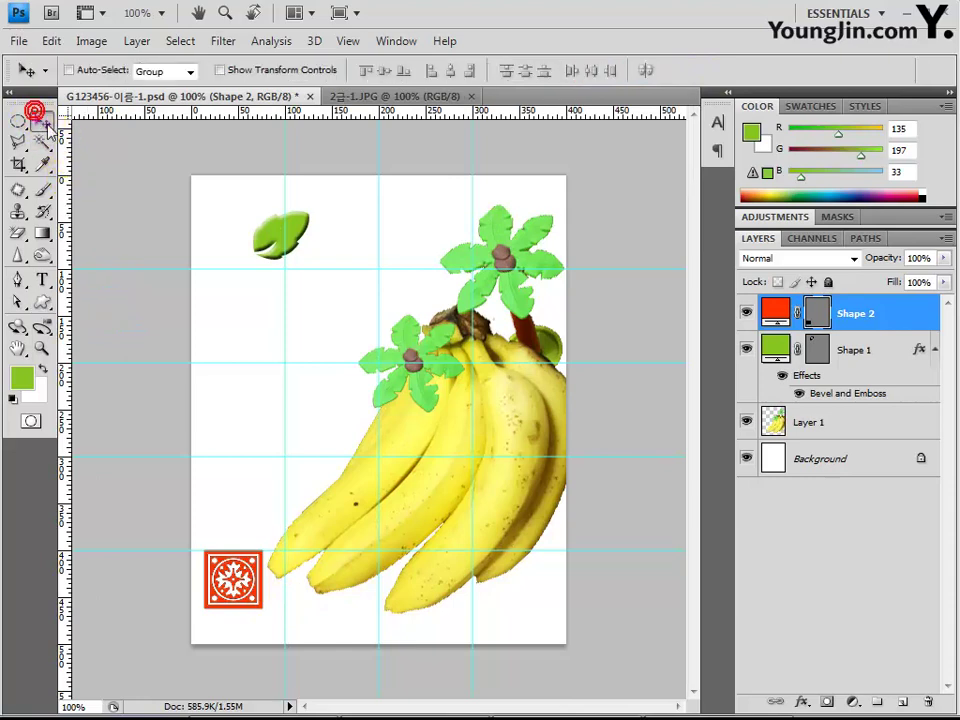
key(Left)
key(Left)
key(Left)
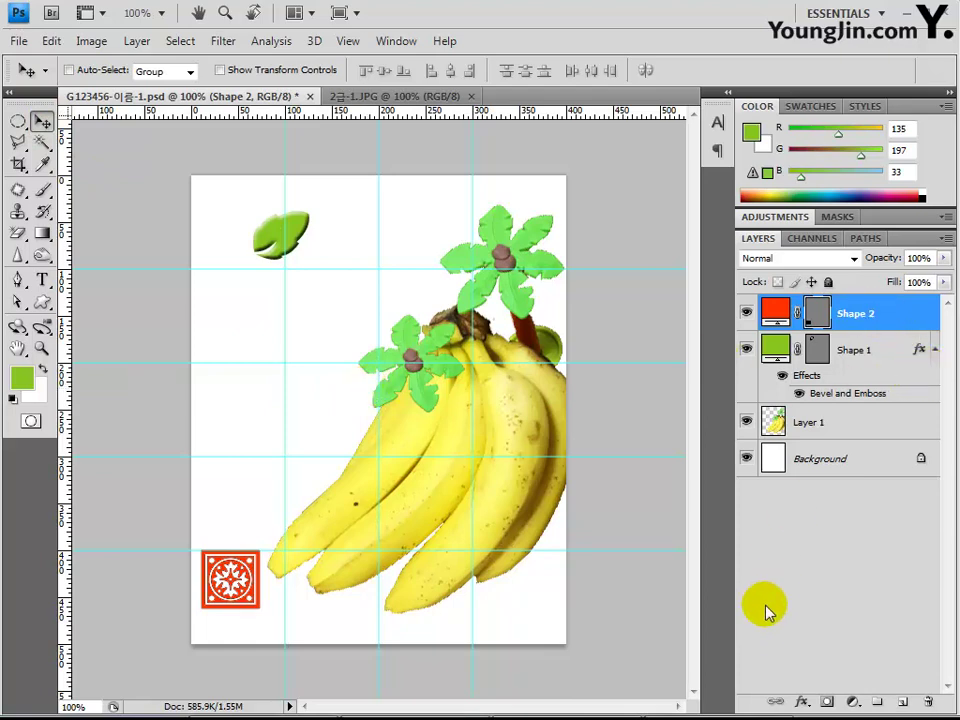
- Apply an Inner Shadow layer style with the default settings to the ornamental tile
click(802, 704)
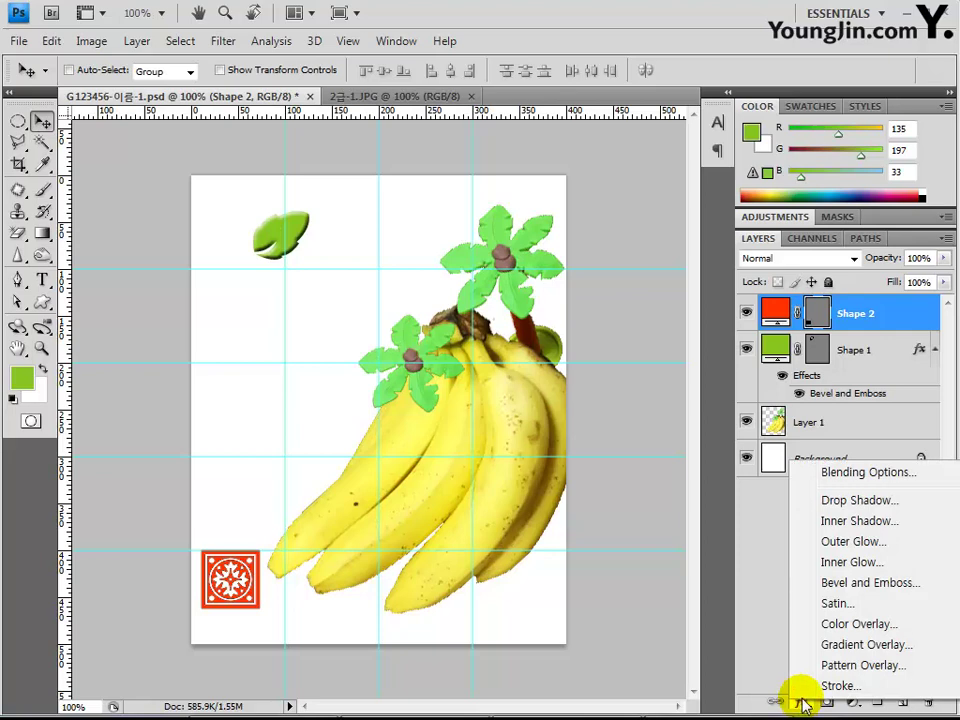
click(860, 521)
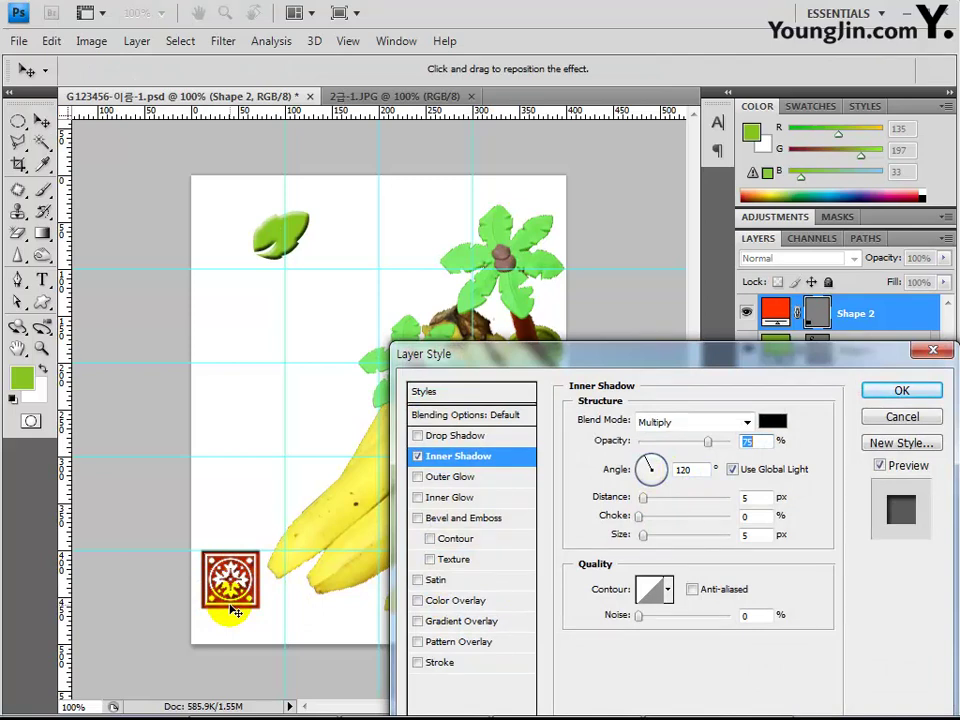
click(905, 392)
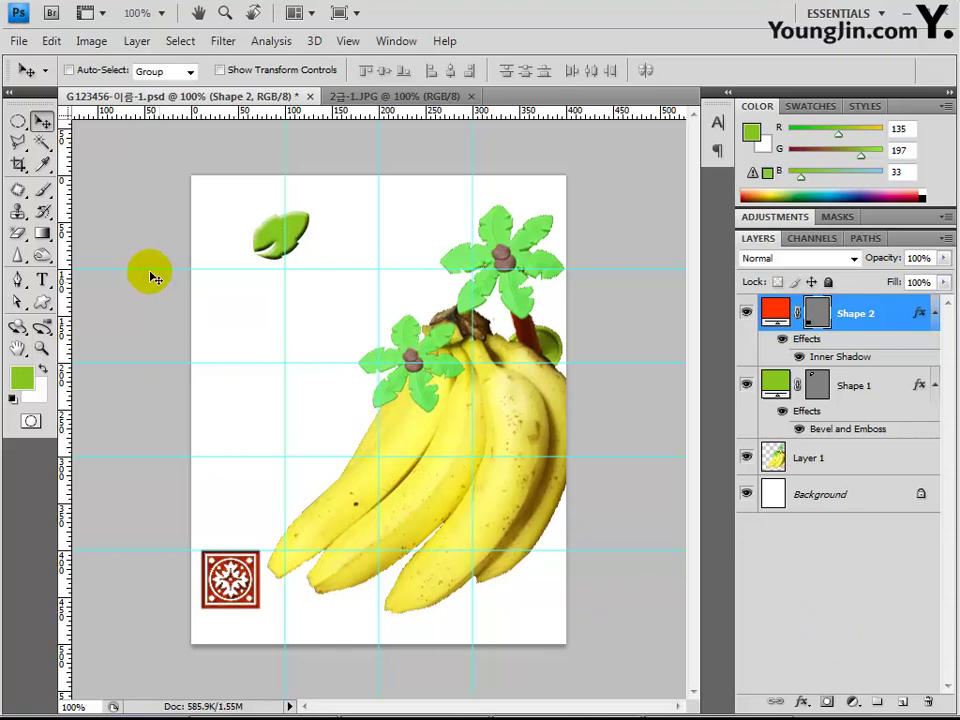
- Start a vertical text line at the 100 px horizontal guide, below and to the left of the green leaf
click(40, 280)
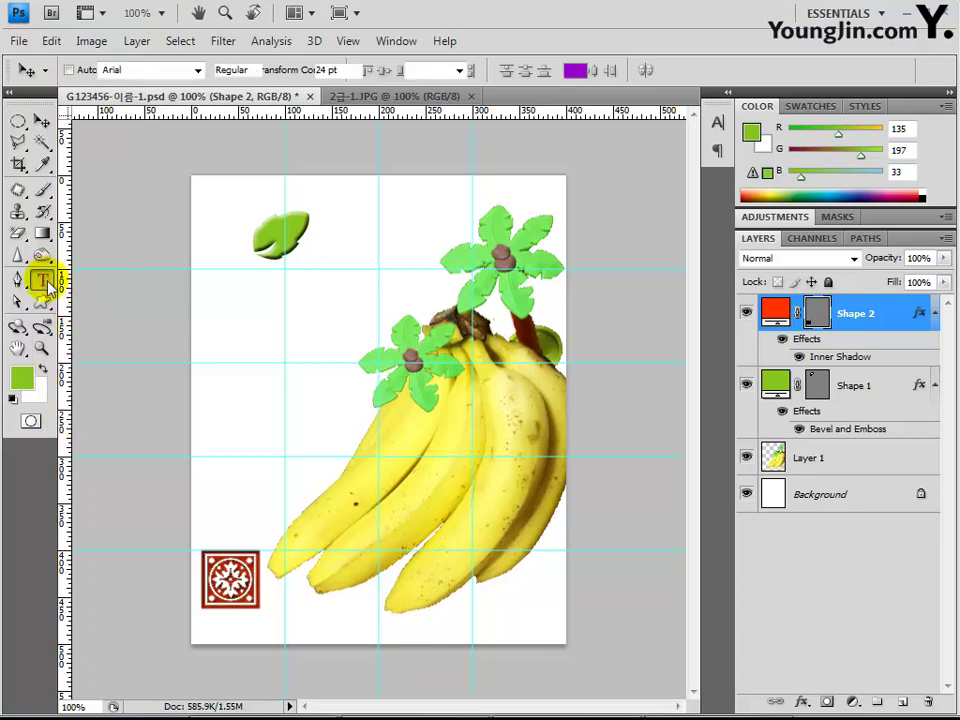
drag(47, 285, 120, 305)
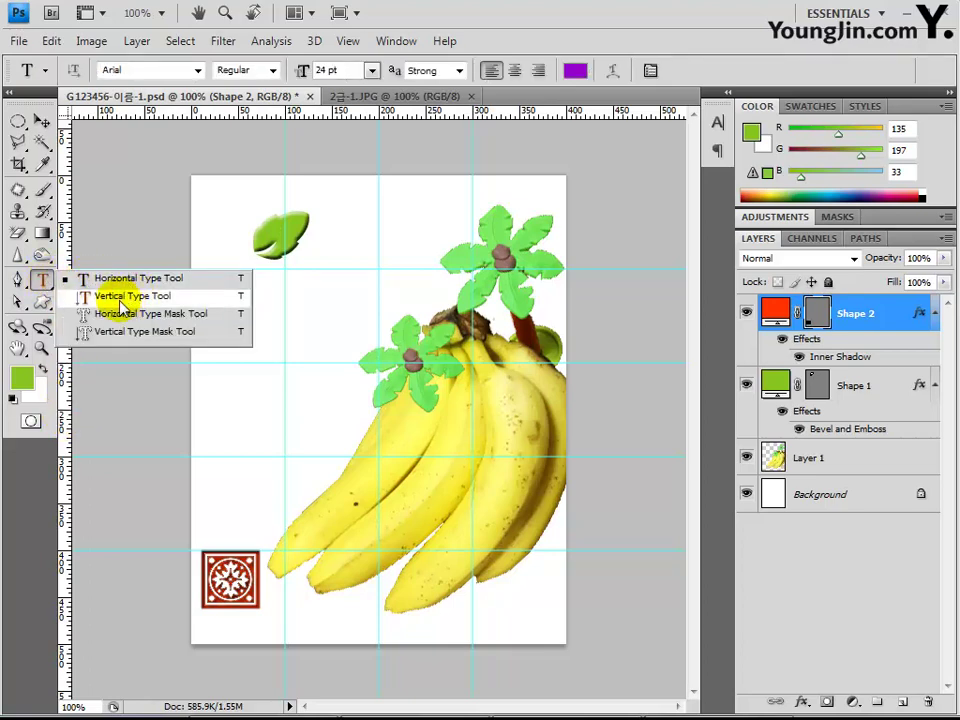
drag(120, 305, 122, 300)
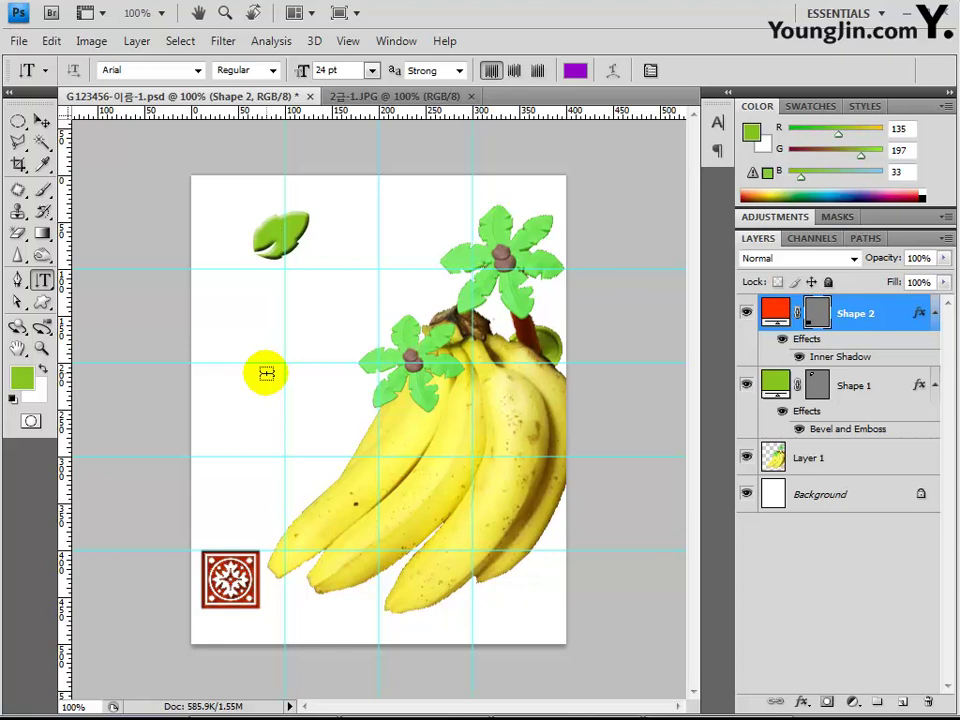
click(231, 268)
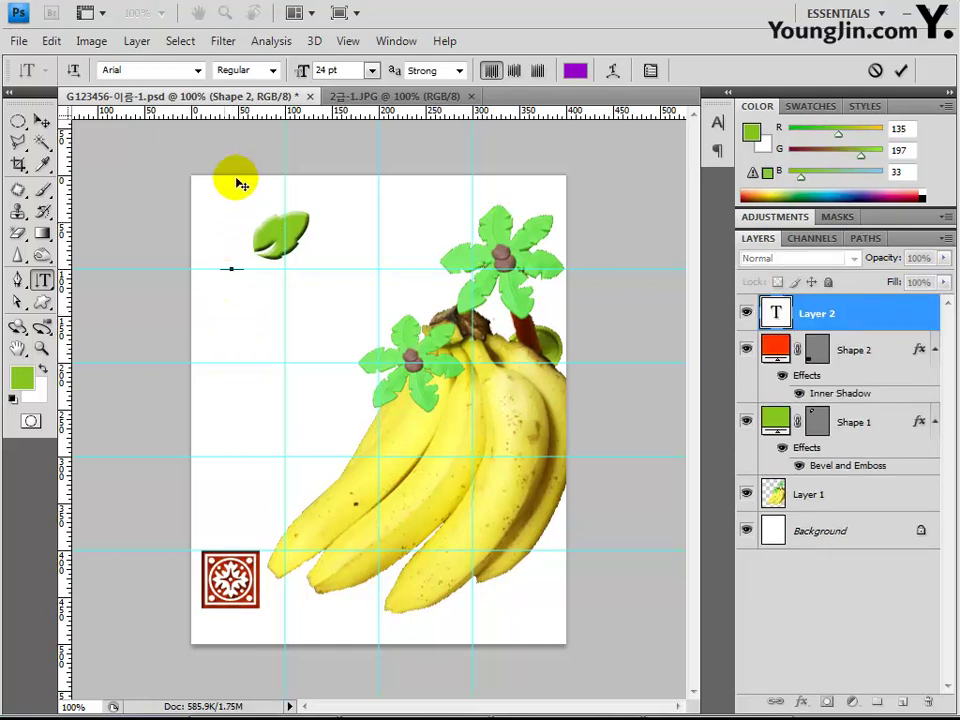
- Set the vertical text's font to 돋움 and its size to 48 pt
click(198, 70)
drag(432, 412, 432, 253)
click(236, 303)
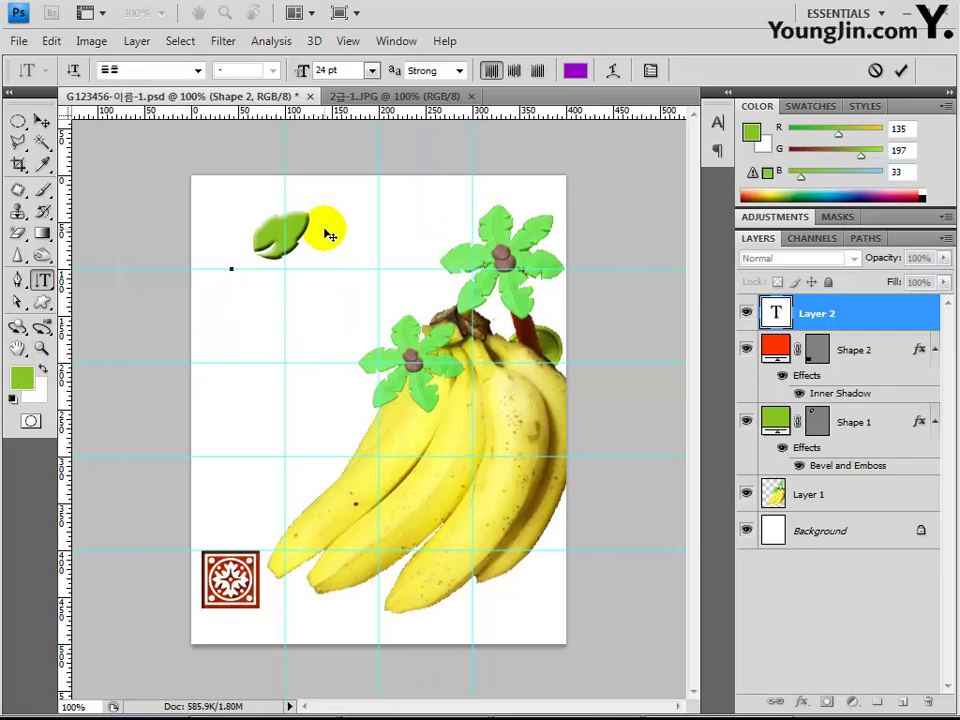
double_click(325, 70)
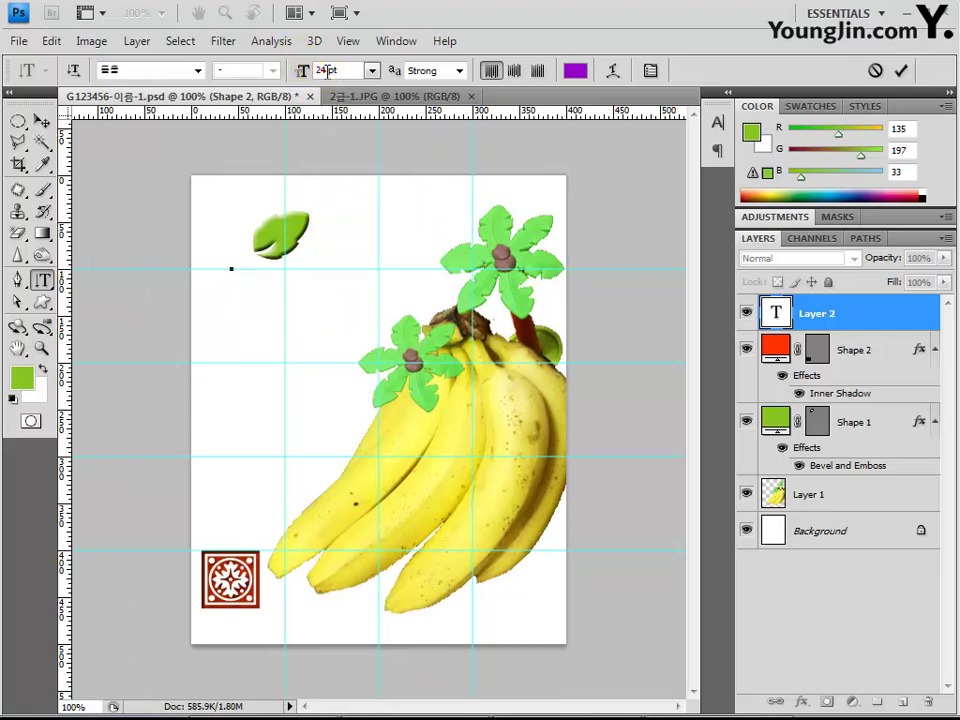
text(48)
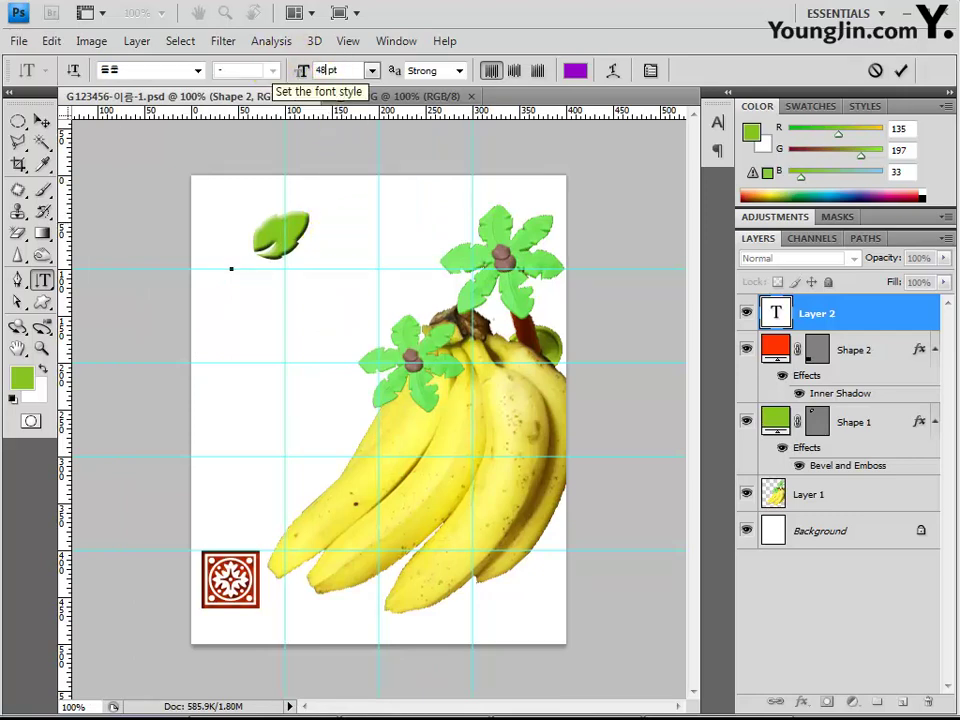
key(Return)
- Set the vertical text's colour to 00cc00
click(574, 70)
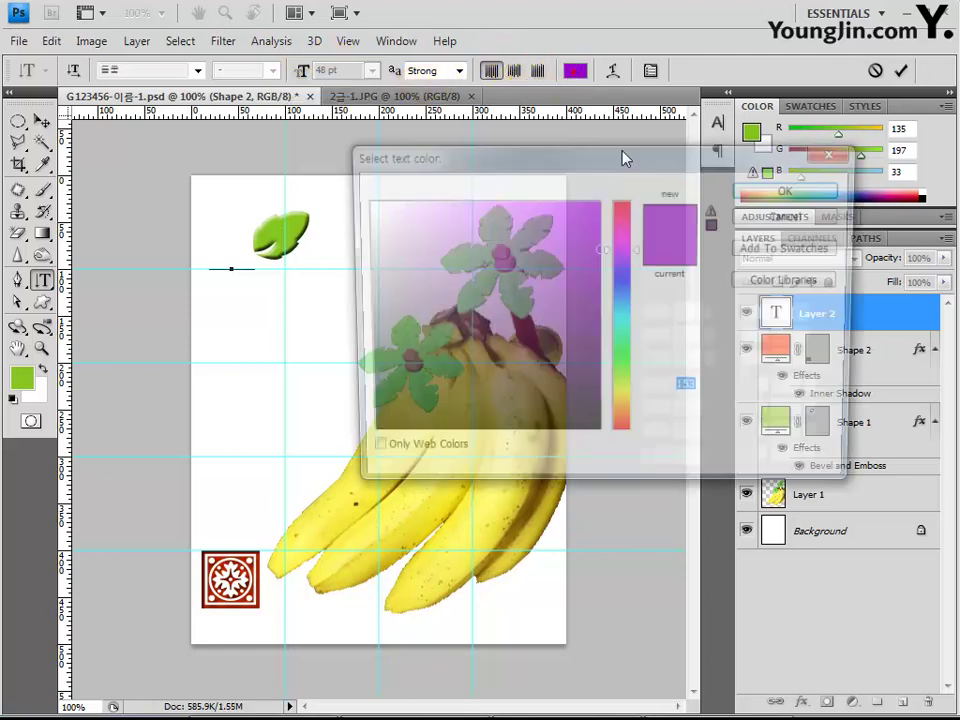
double_click(680, 467)
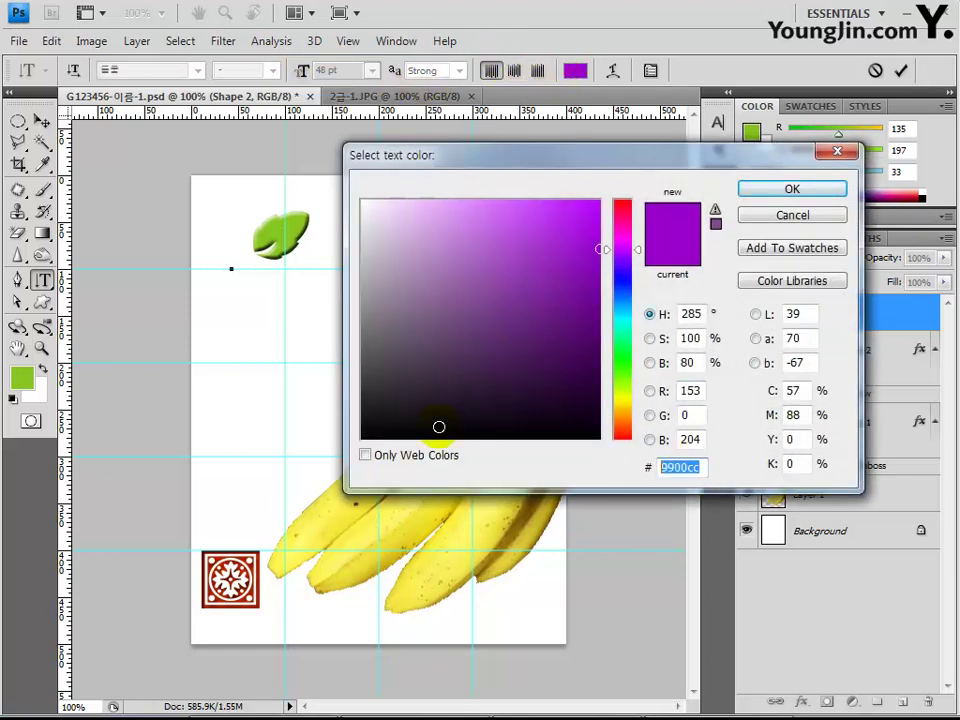
text(00cc)
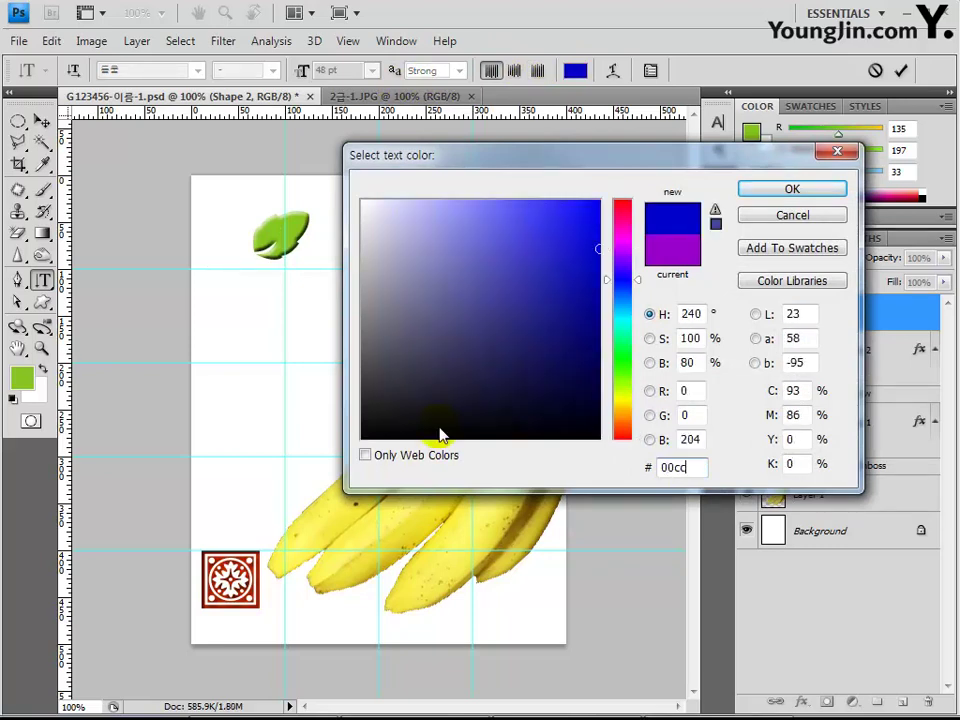
text(00)
key(Return)
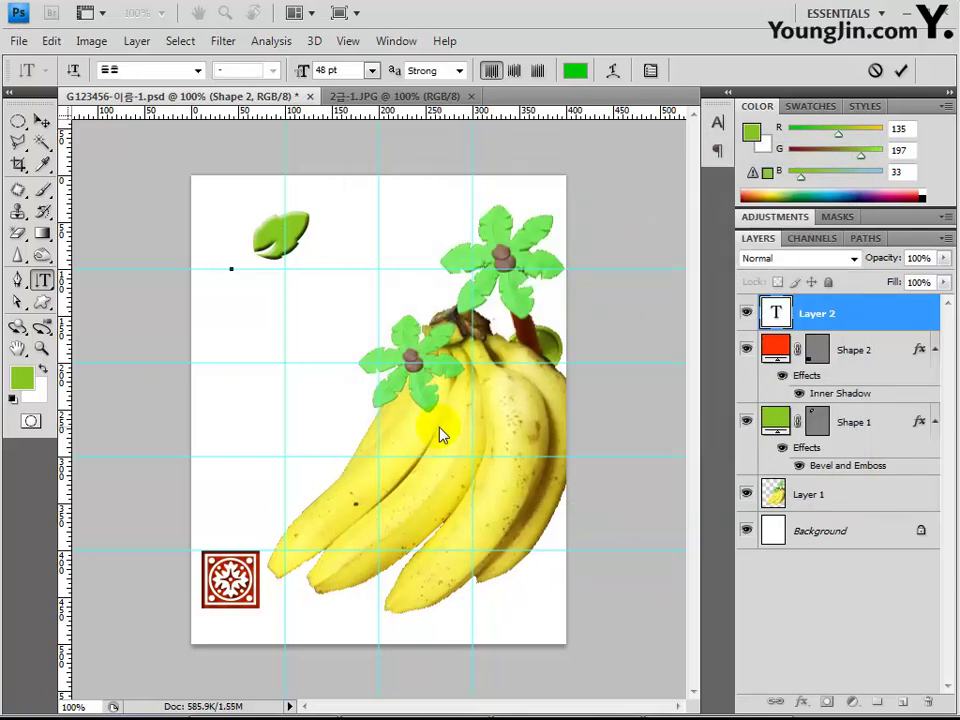
- Enter the vertical text "신선한 과일" and commit the text layer
text(t)
key(BackSpace)
text(신설)
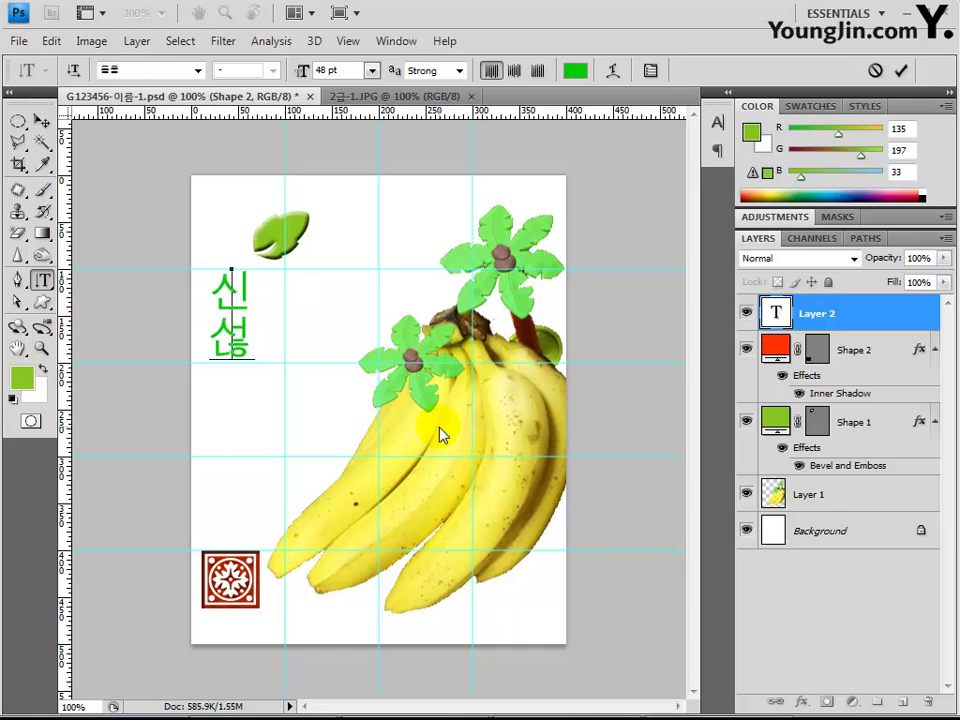
text(한 과일)
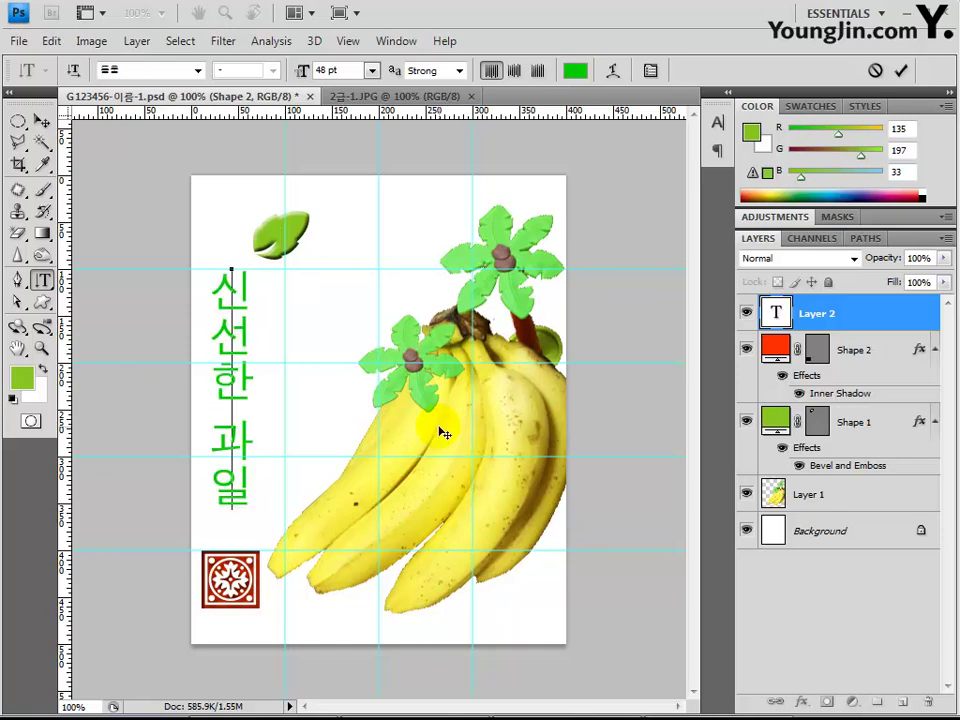
click(817, 320)
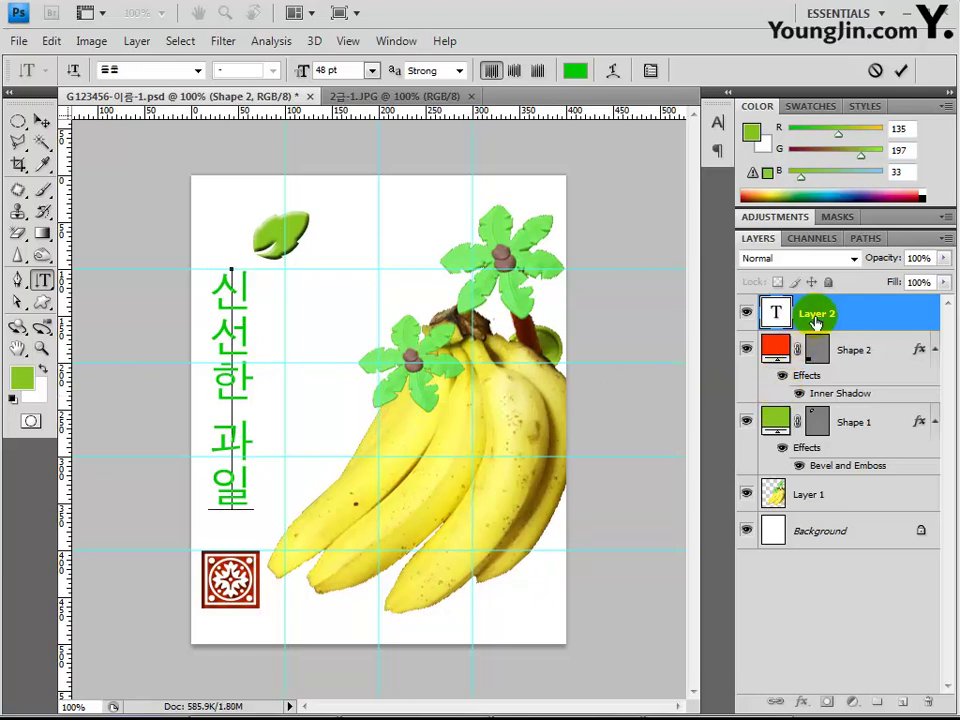
click(820, 317)
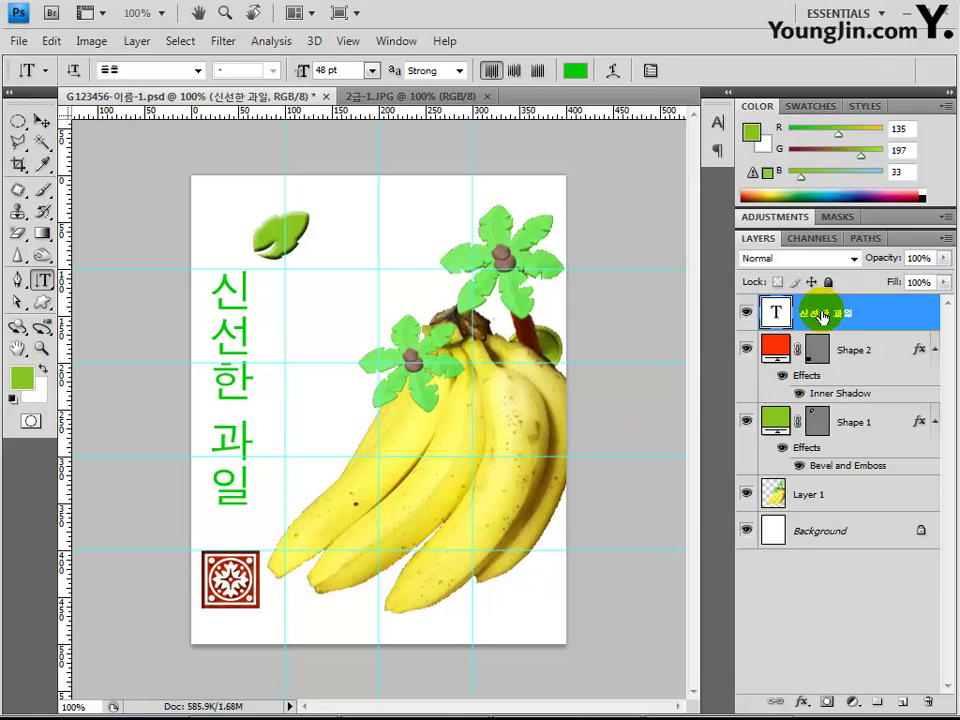
- Nudge the vertical text a few pixels to the right with the Move tool
click(42, 121)
click(82, 193)
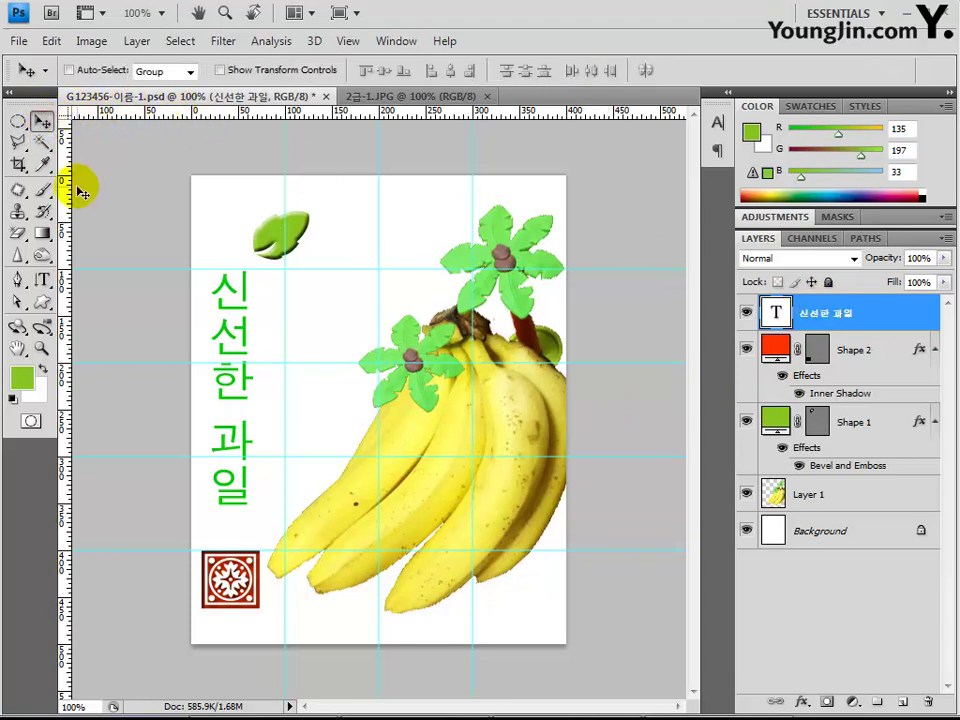
key(Right)
key(Right)
key(Right)
key(Right)
key(Right)
key(Right)
key(Right)
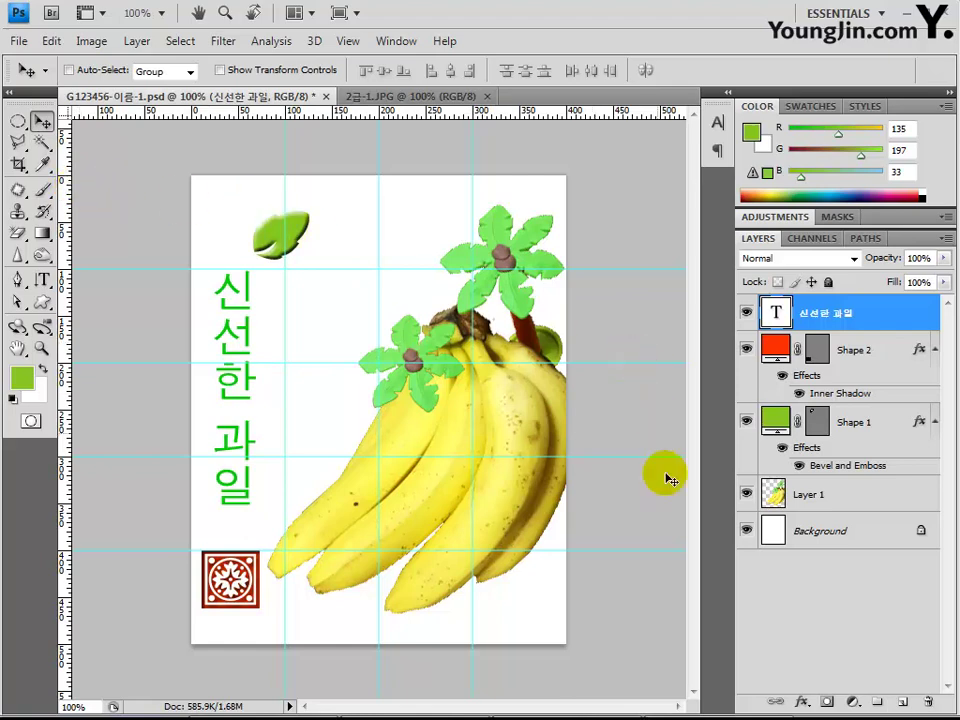
- Apply an Inner Shadow layer style with the default settings to the vertical text
click(800, 704)
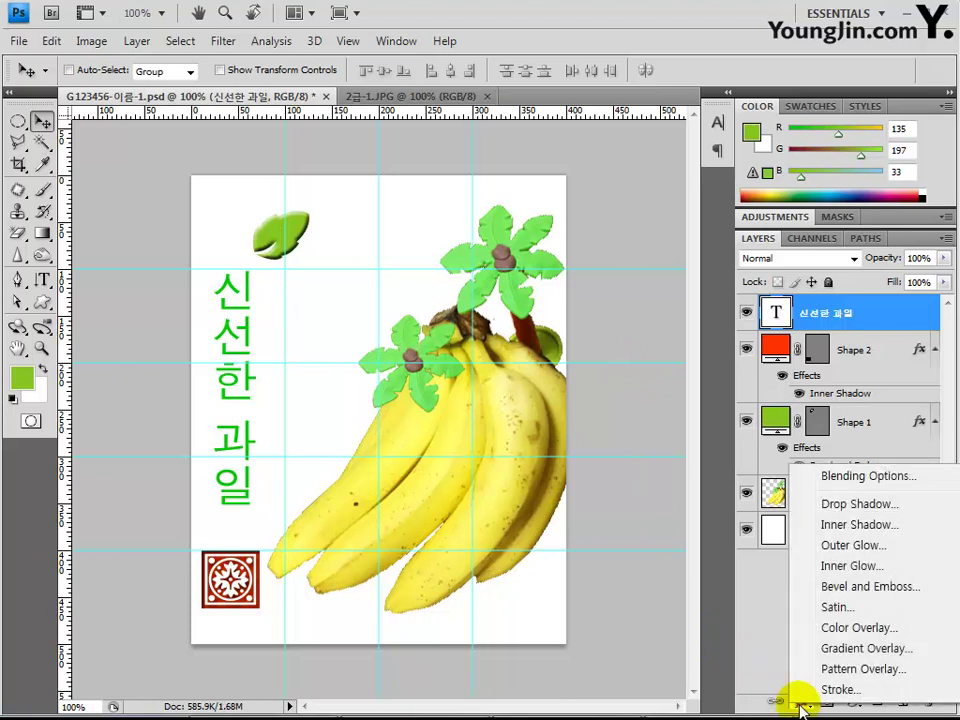
click(830, 524)
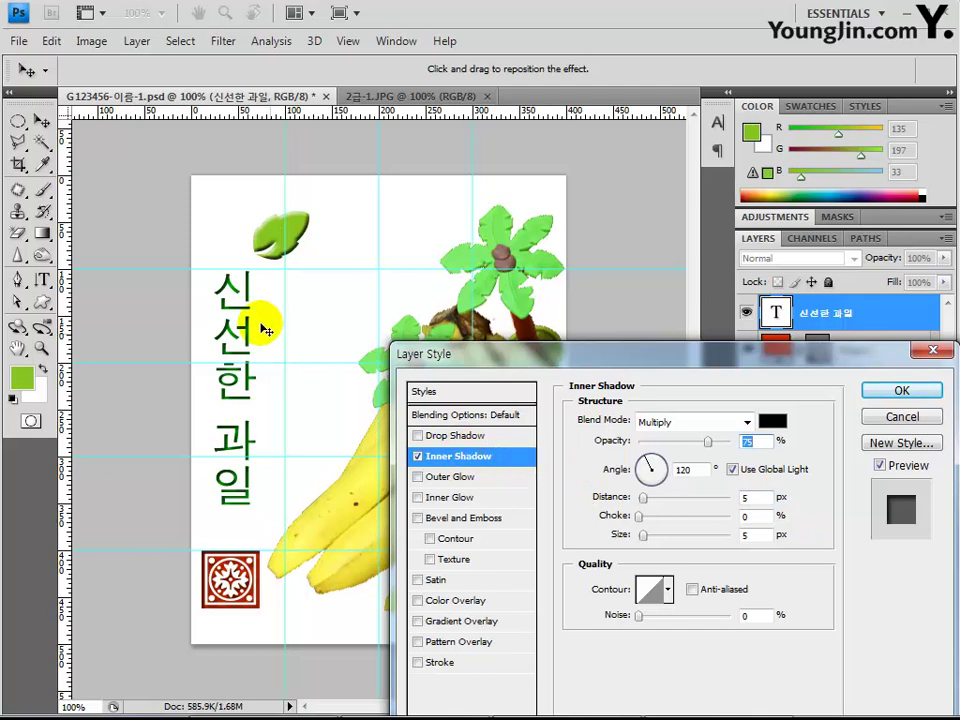
click(889, 394)
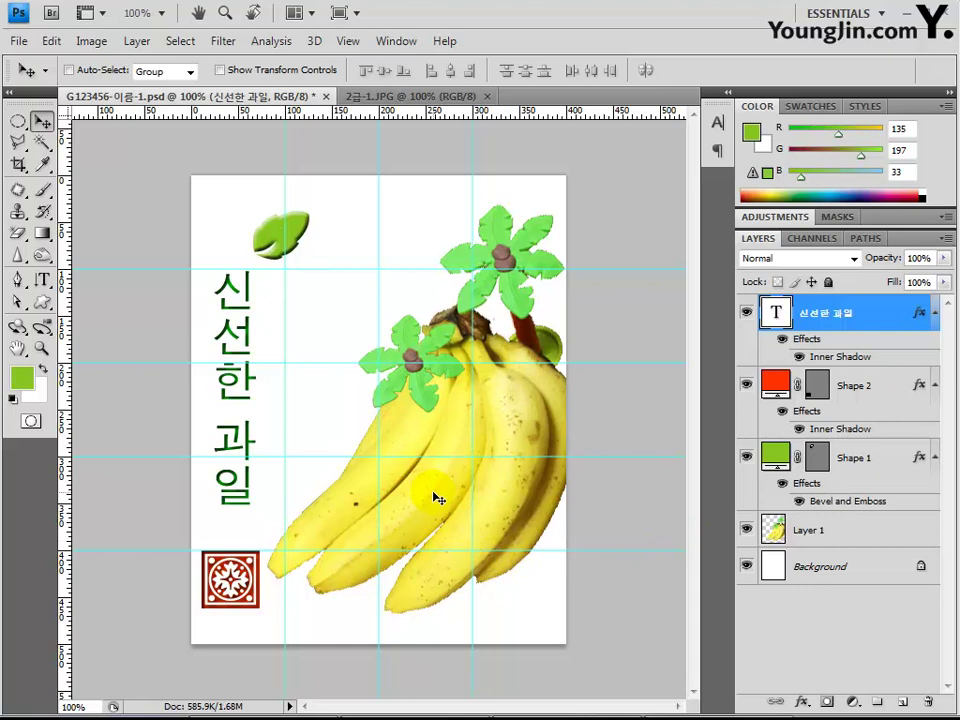
- Save the PSD document and clear all guides from the canvas
click(24, 42)
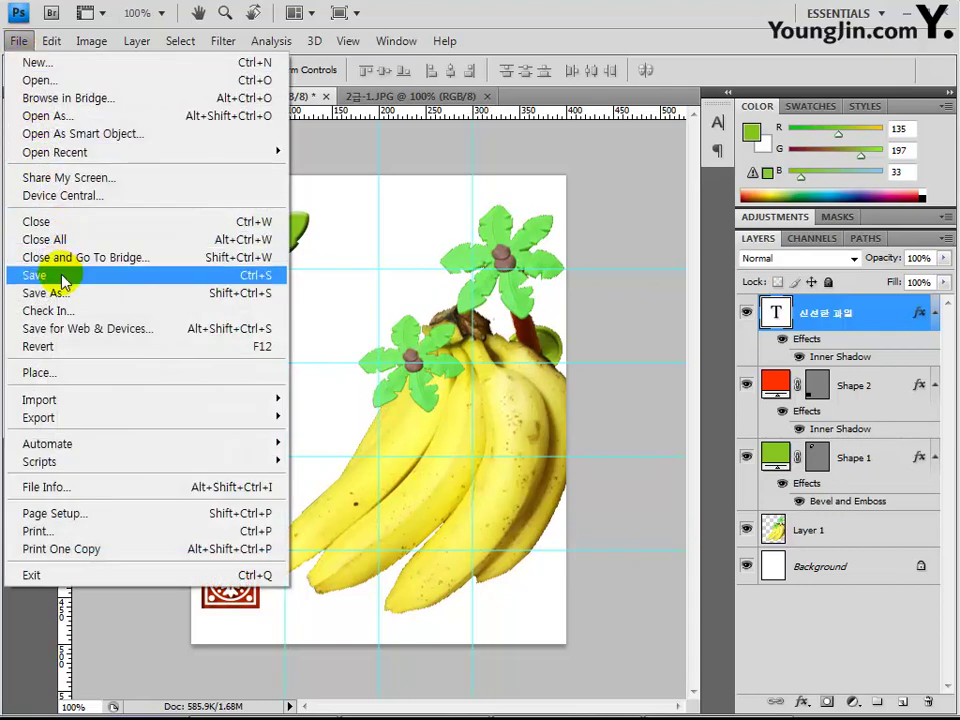
click(282, 274)
click(712, 220)
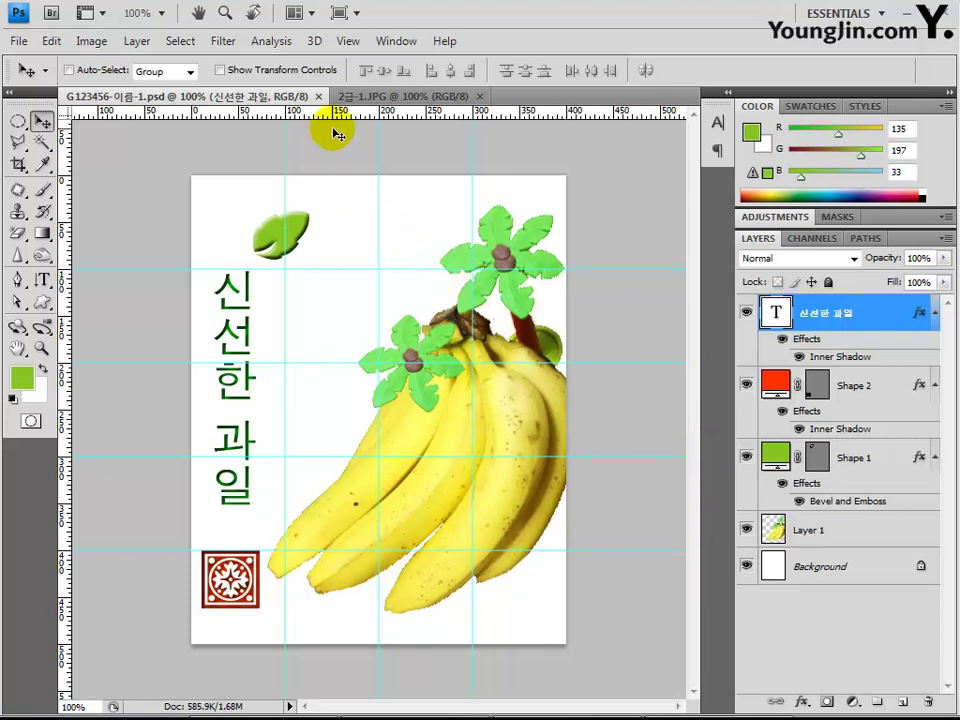
click(347, 41)
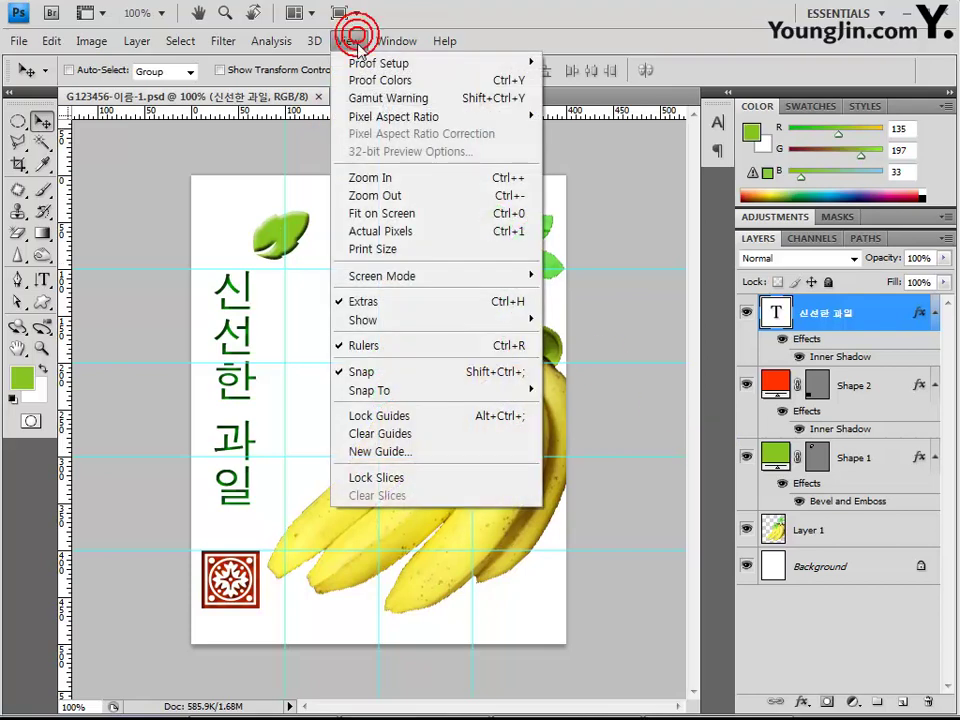
click(428, 434)
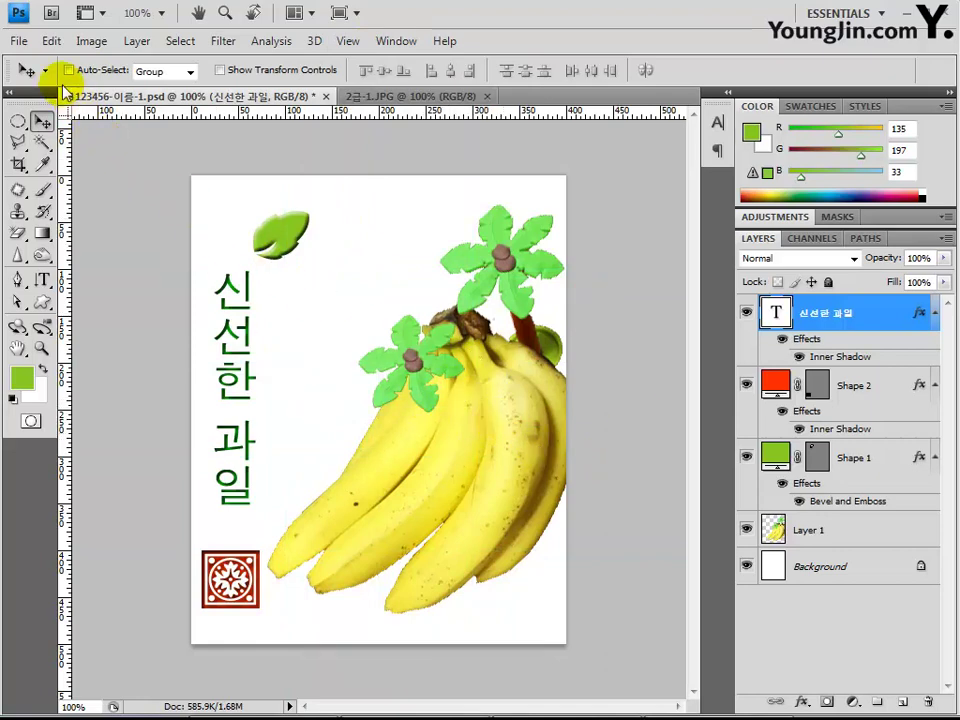
- Save a JPEG copy under the same file name in the PART04 folder with quality 8
click(19, 44)
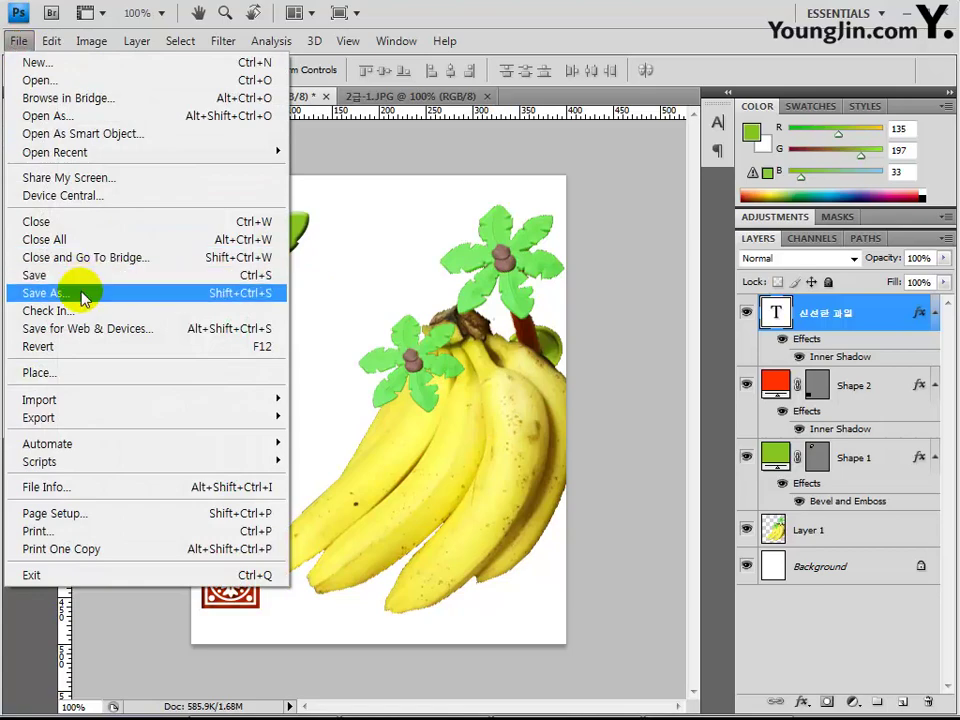
click(77, 287)
click(489, 378)
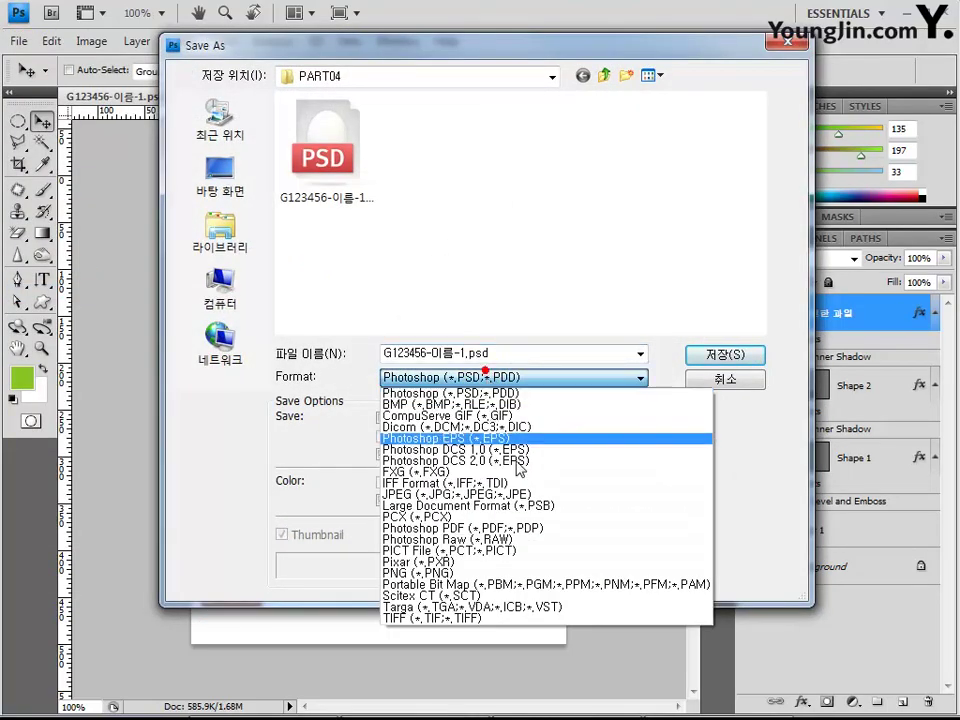
click(539, 493)
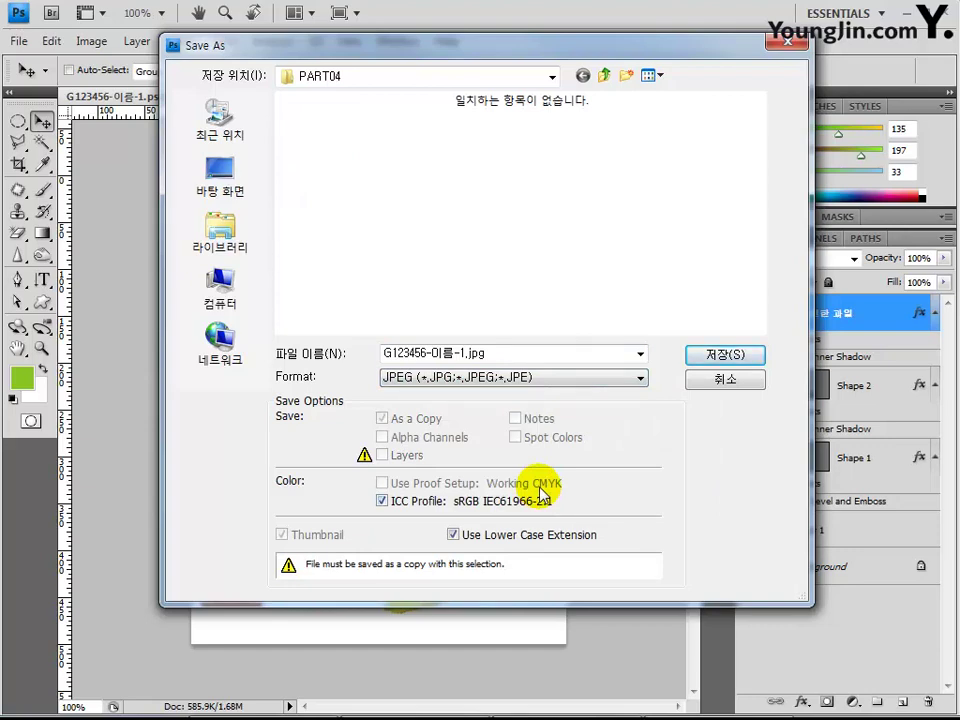
click(725, 354)
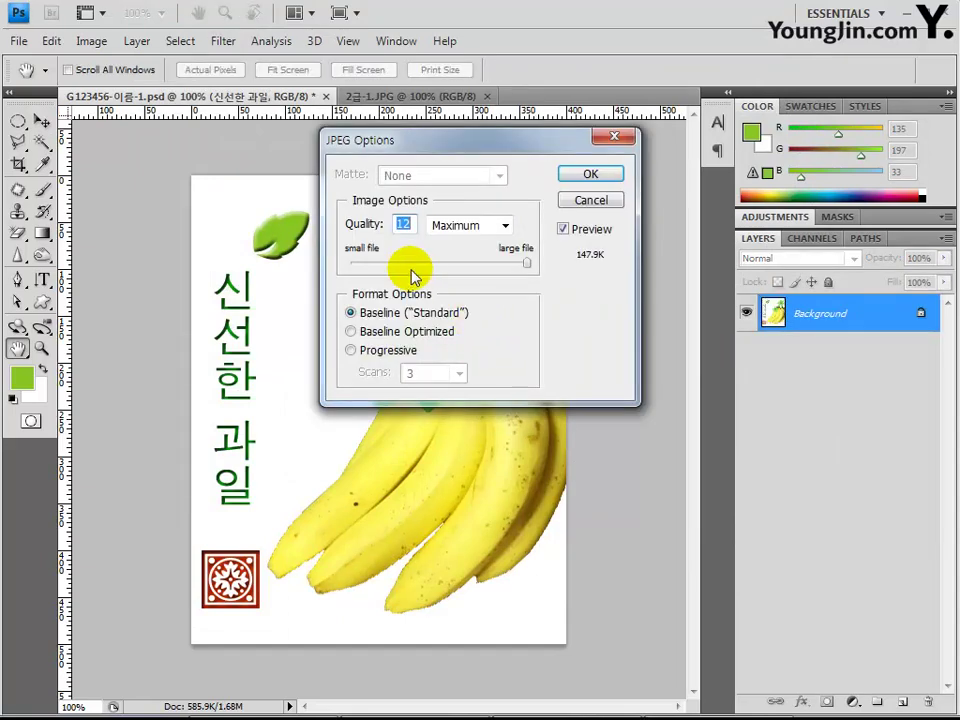
text(8)
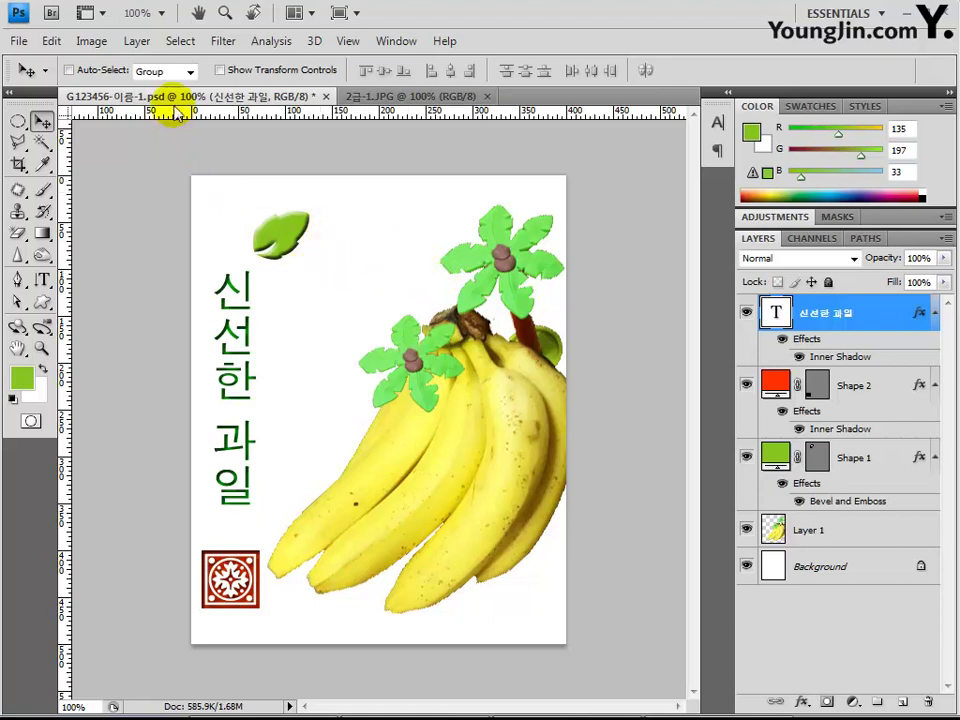
- Resize the image to 40 pixels wide with constrained proportions and save the PSD
click(88, 41)
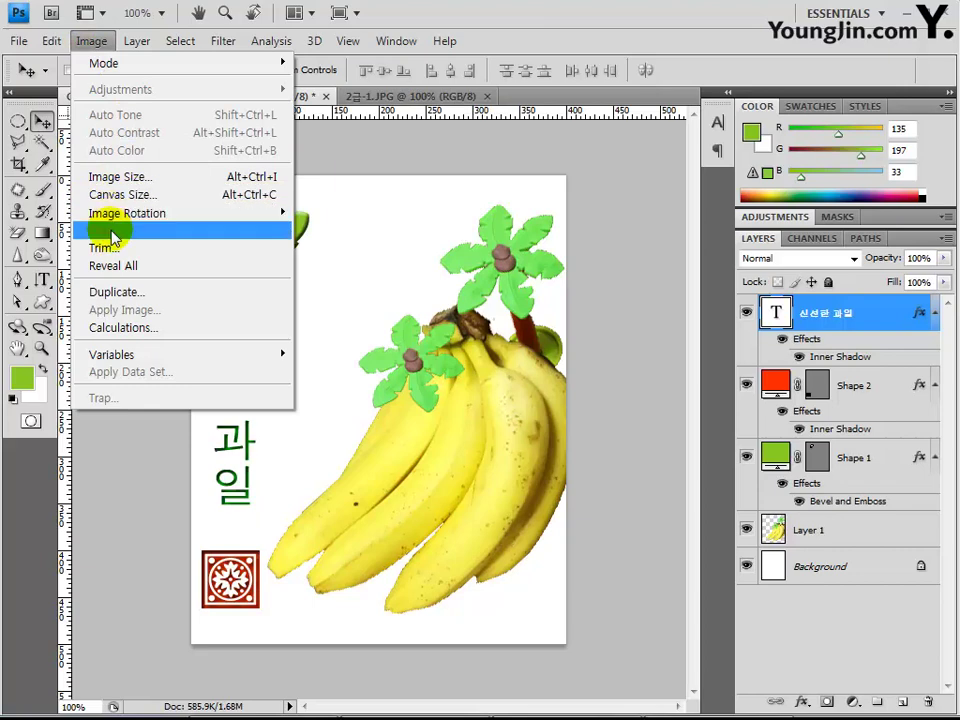
click(135, 176)
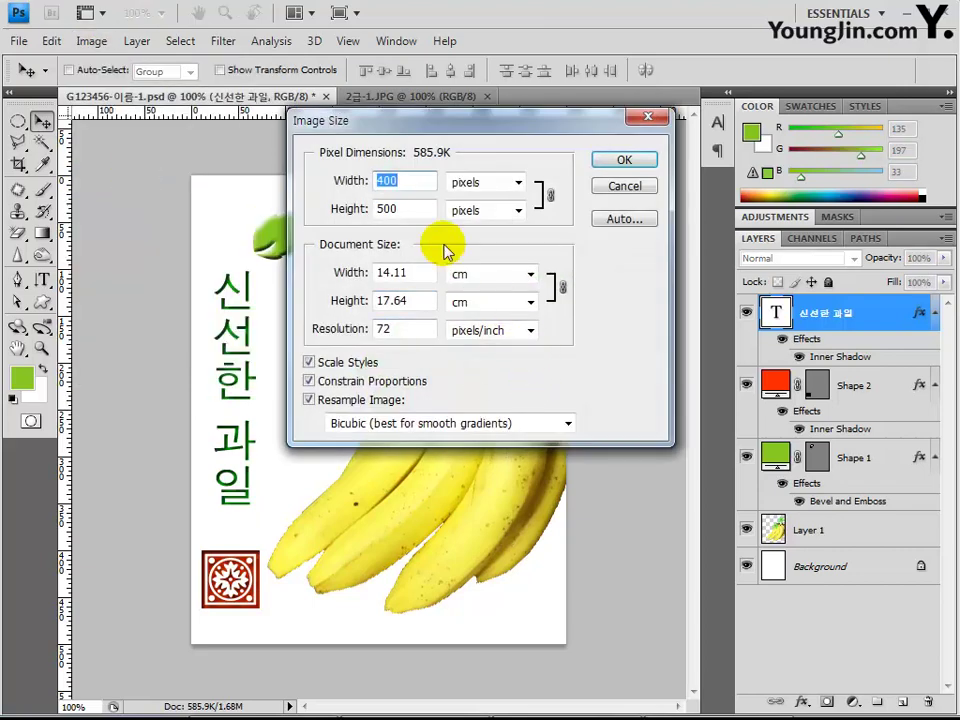
text(40)
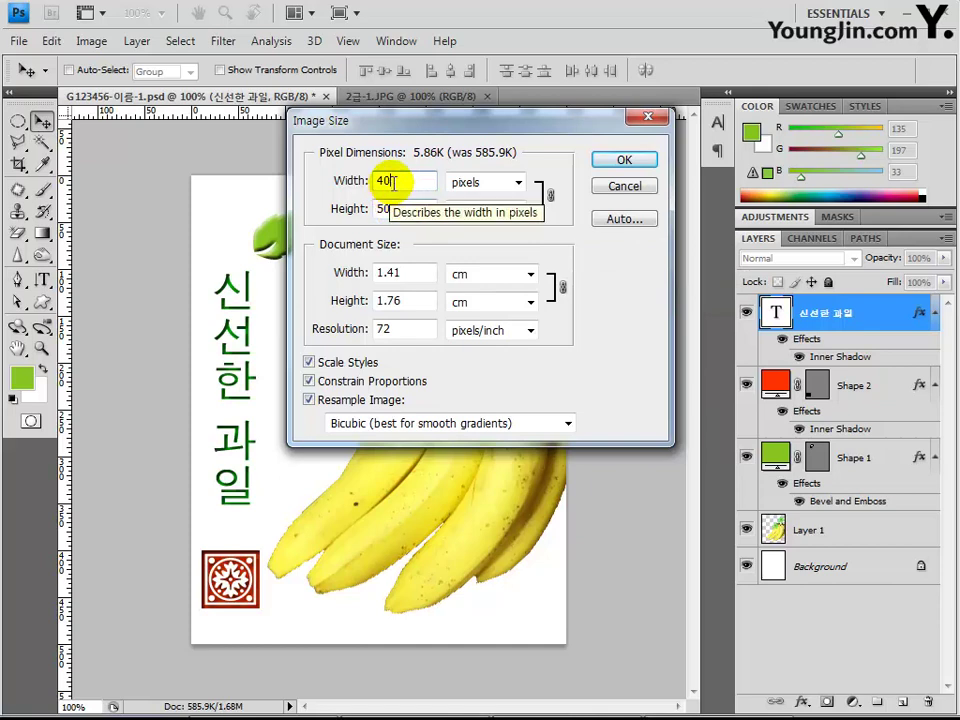
click(612, 163)
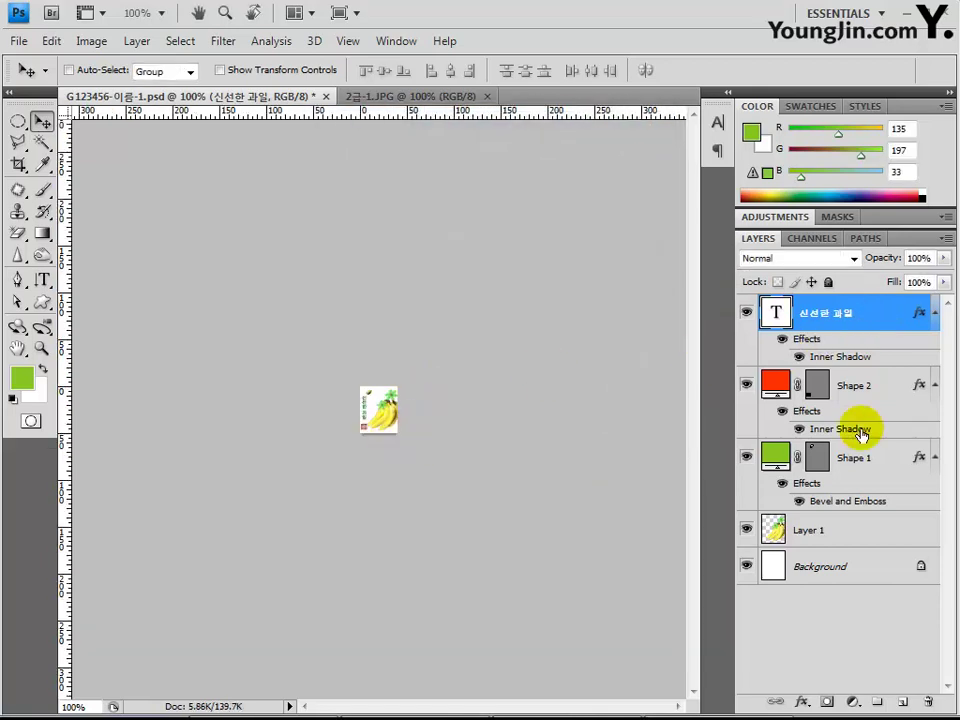
click(22, 43)
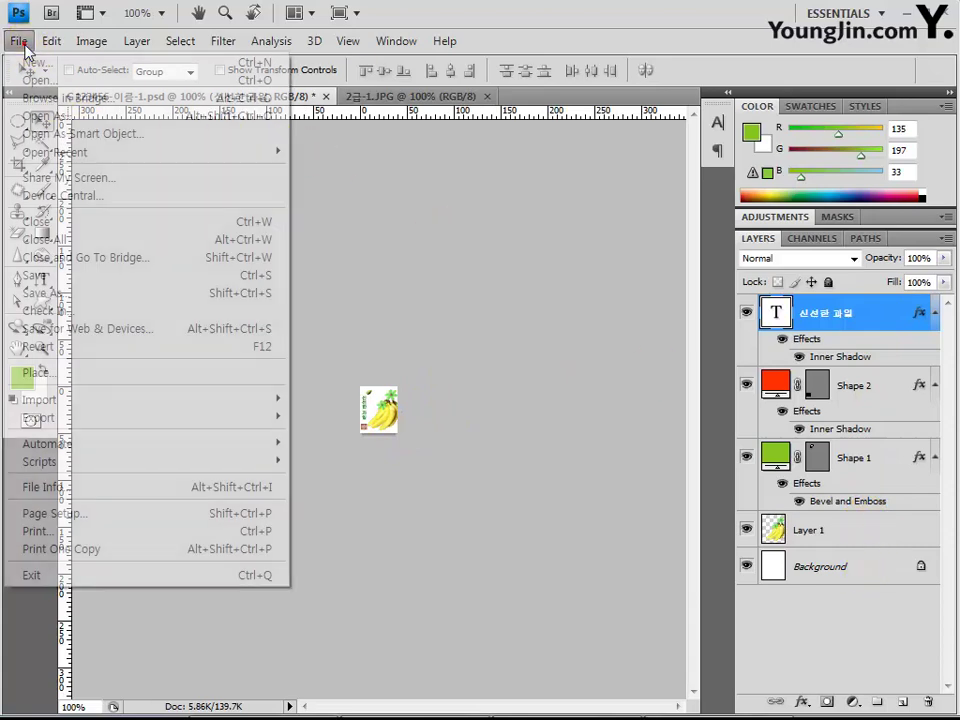
click(36, 275)
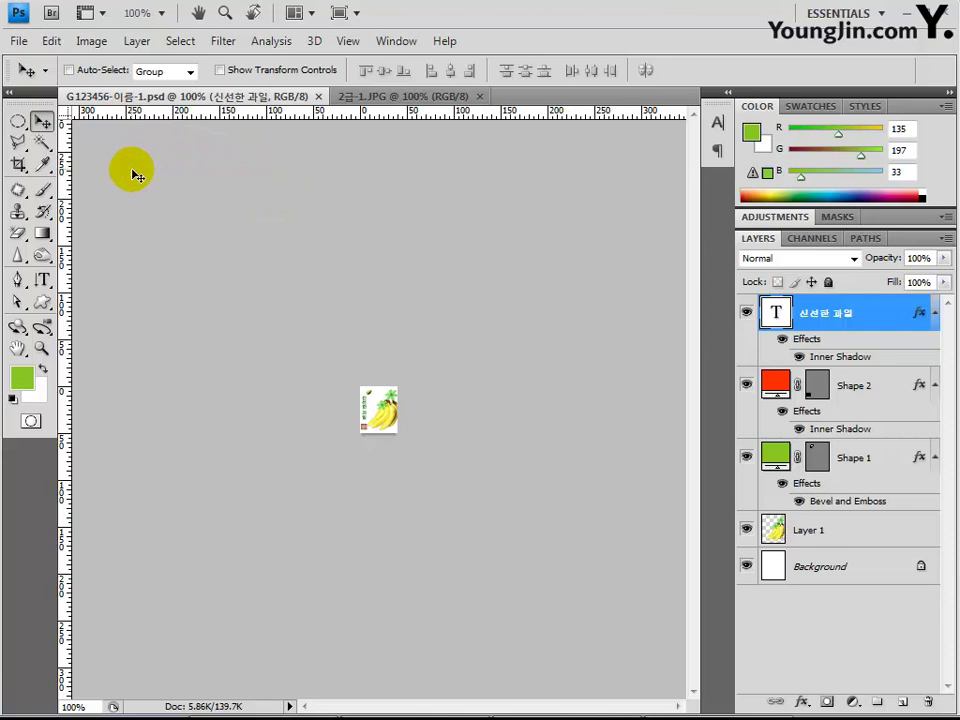
- Close all open documents and create a new 400 x 500 pixel RGB document at 72 pixels/inch with a white background
click(21, 44)
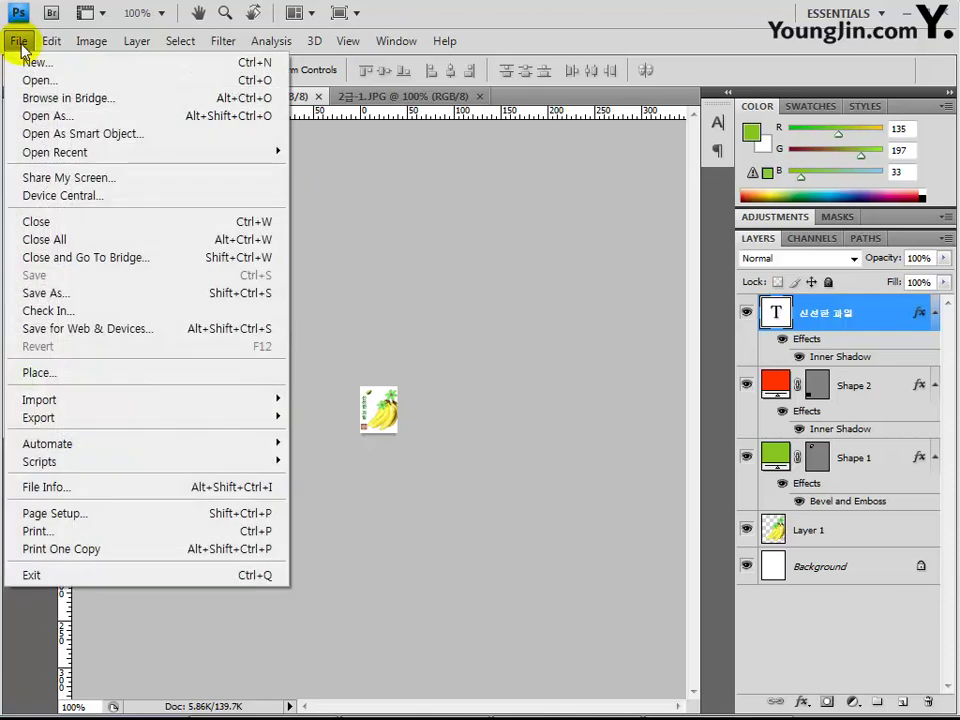
click(62, 240)
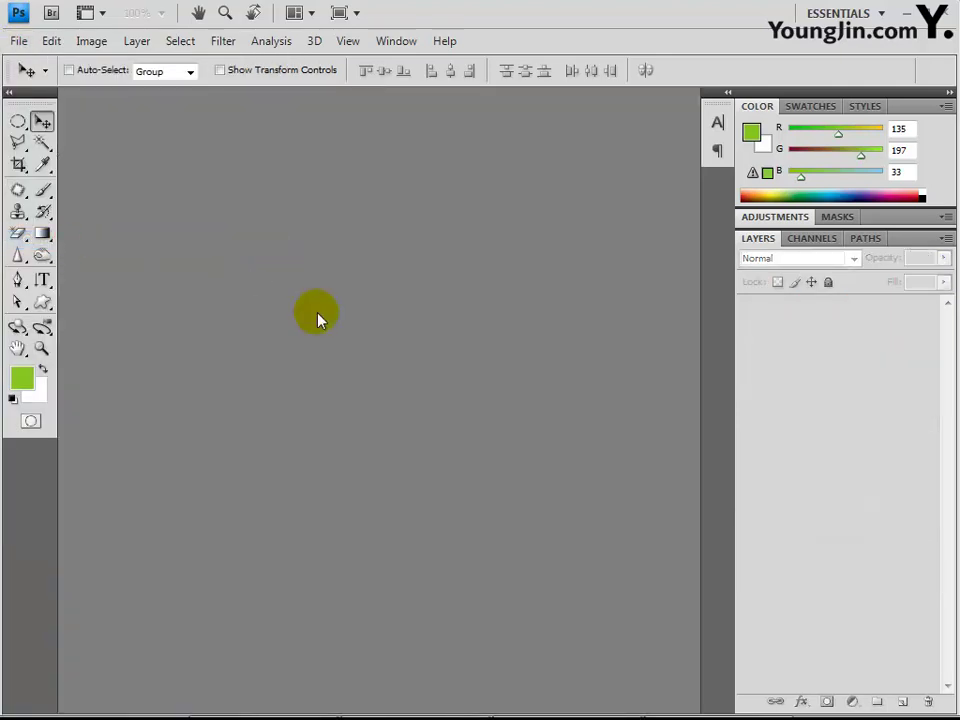
click(19, 41)
click(28, 61)
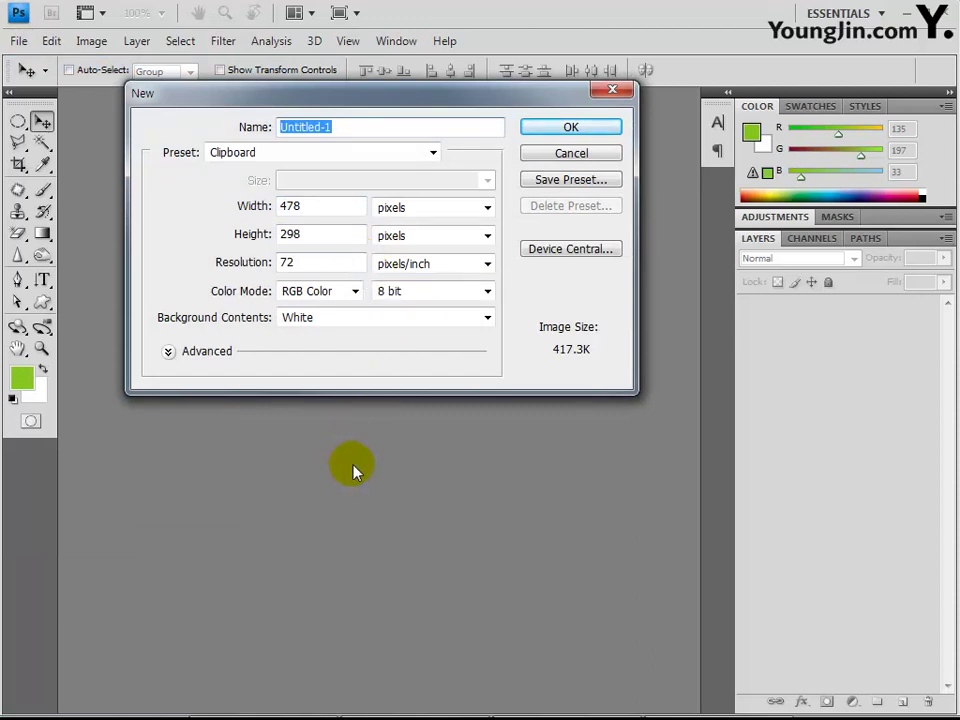
double_click(321, 208)
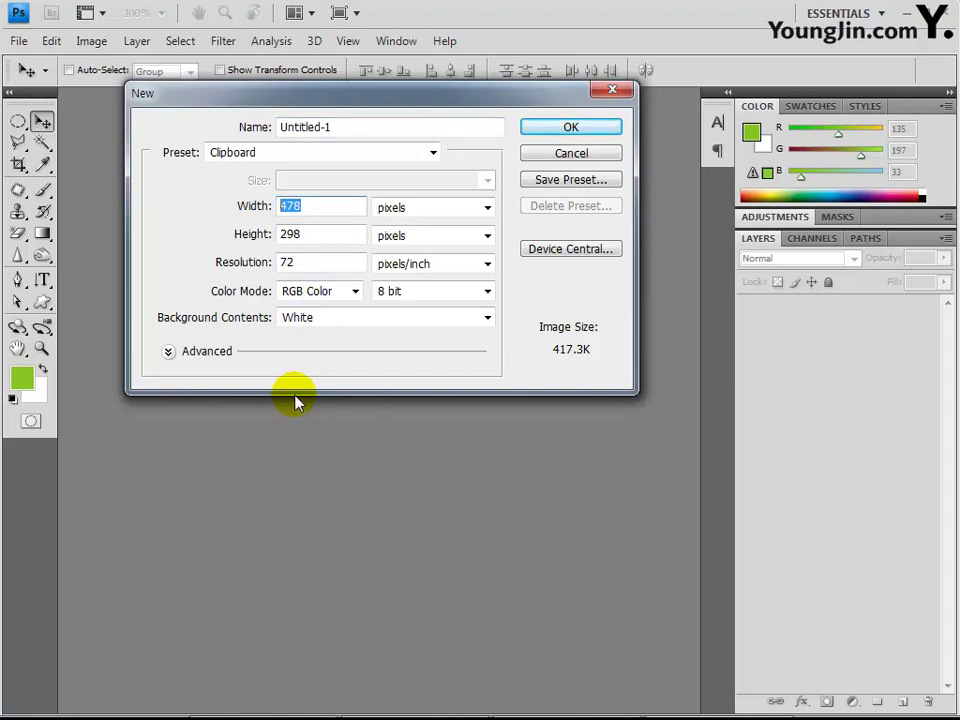
text(400)
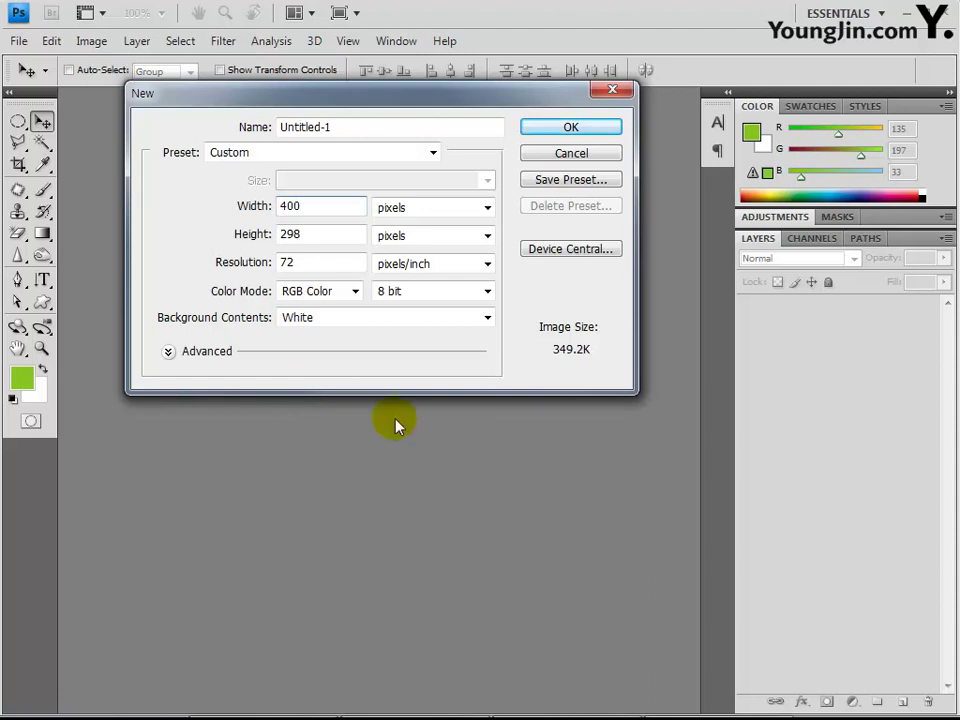
double_click(311, 233)
text(500)
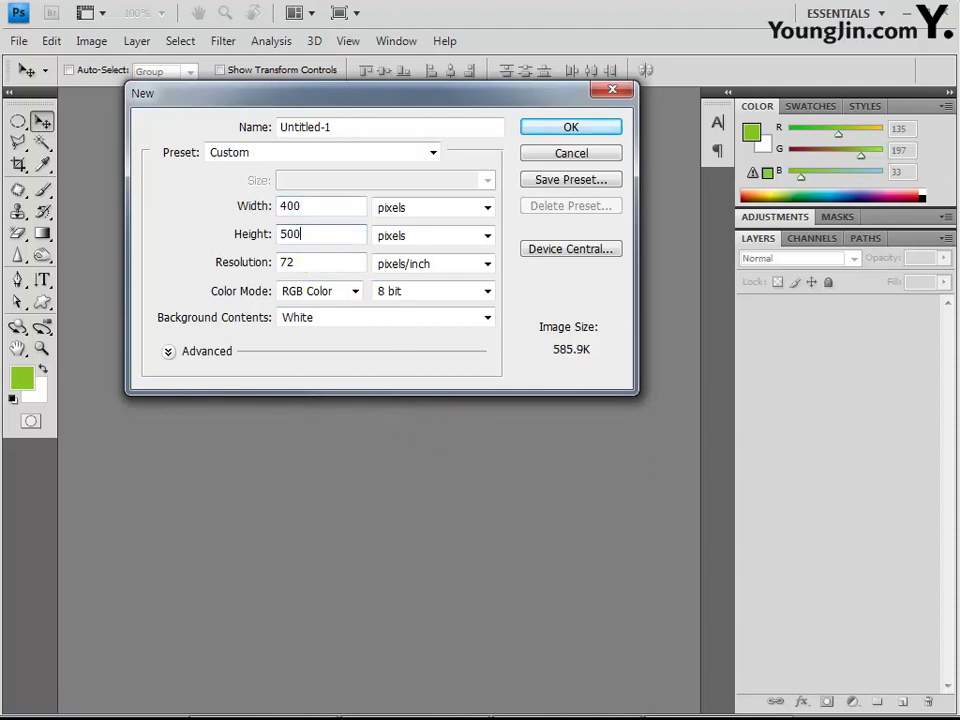
click(558, 126)
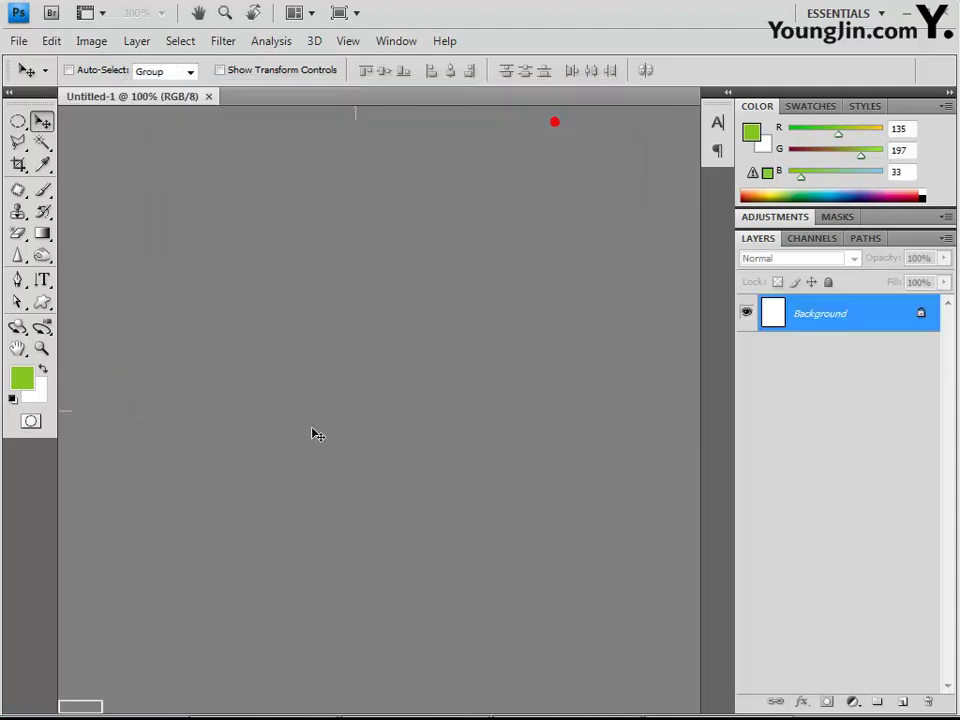
- Place vertical guides at 100, 200 and 300 pixels and horizontal guides at 100, 200, 300 and 400 pixels
drag(66, 260, 285, 265)
drag(66, 270, 378, 282)
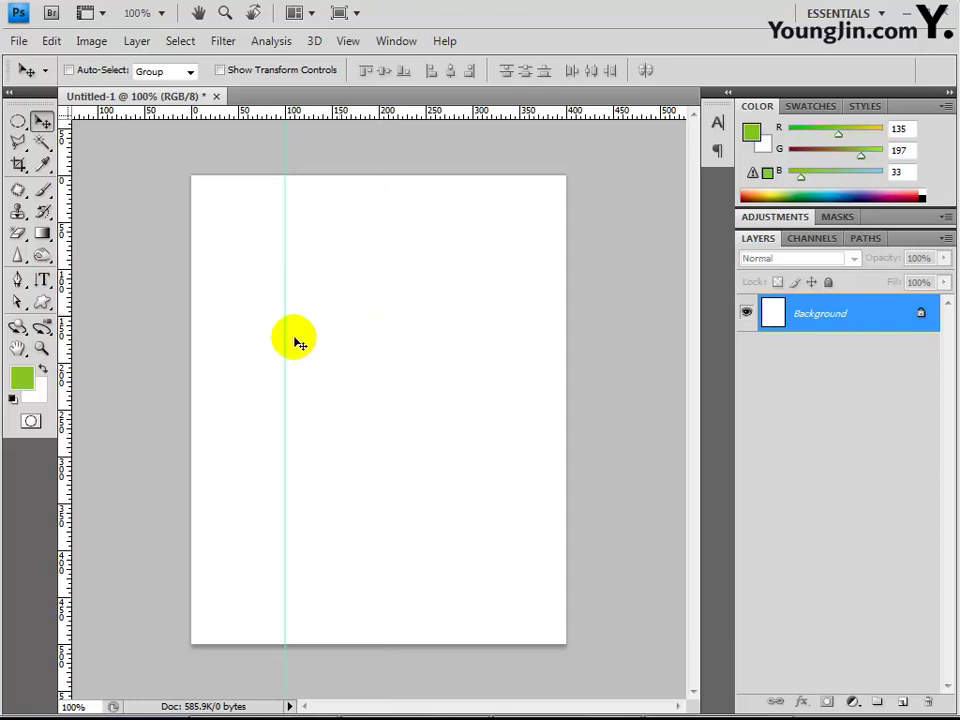
drag(66, 302, 473, 311)
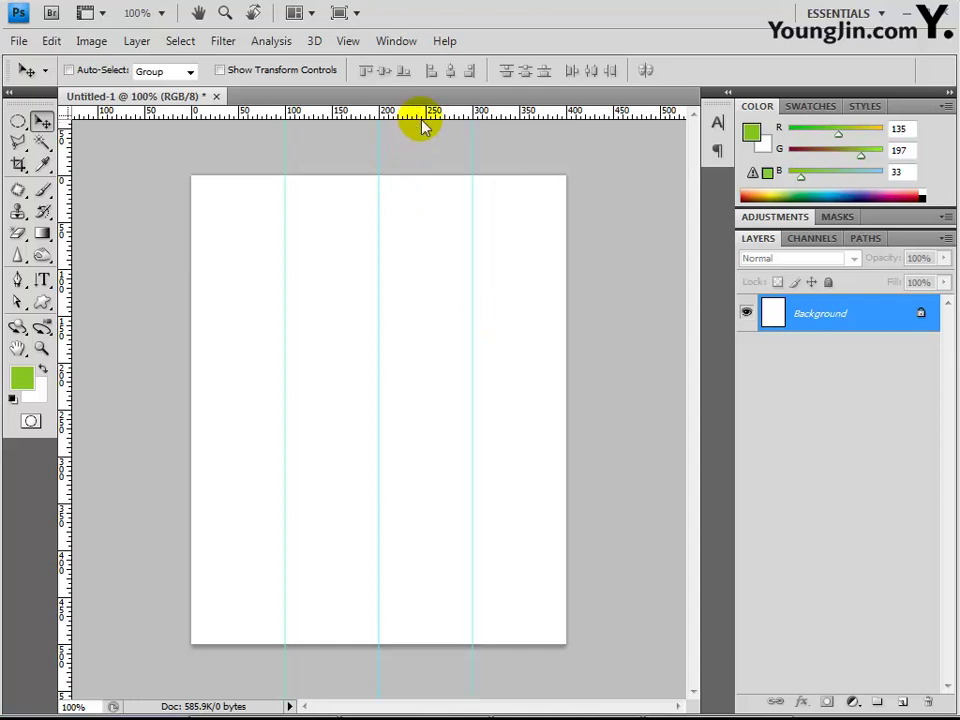
drag(430, 120, 411, 269)
drag(411, 118, 396, 362)
drag(435, 120, 413, 455)
drag(455, 112, 404, 550)
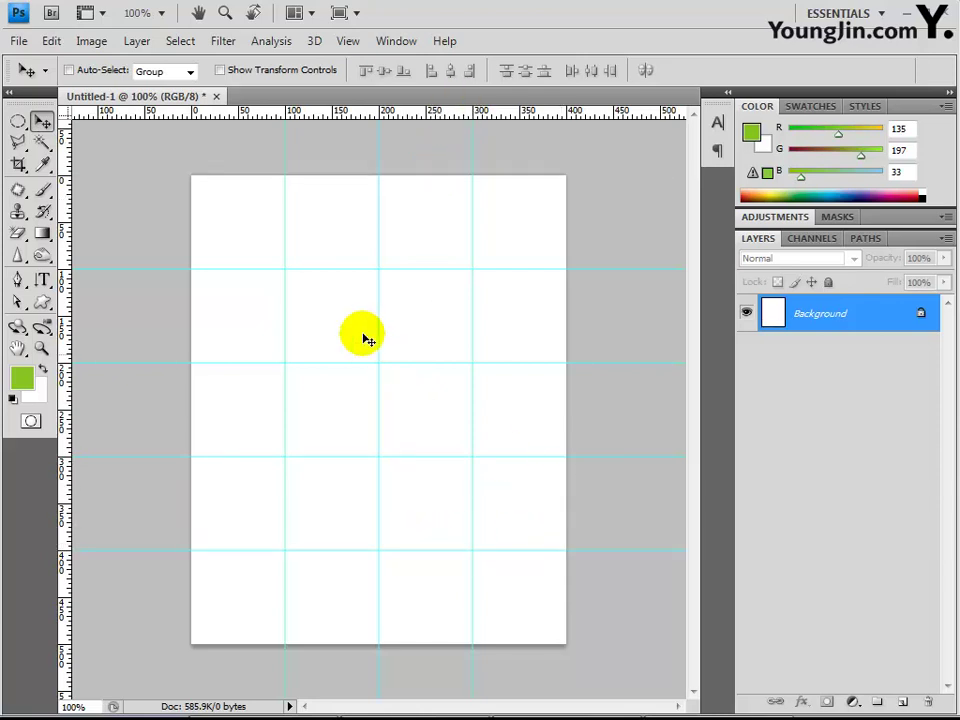
- Save the document as a PSD in the PART04 folder, naming it with the examinee number, the name and the suffix -2
click(20, 42)
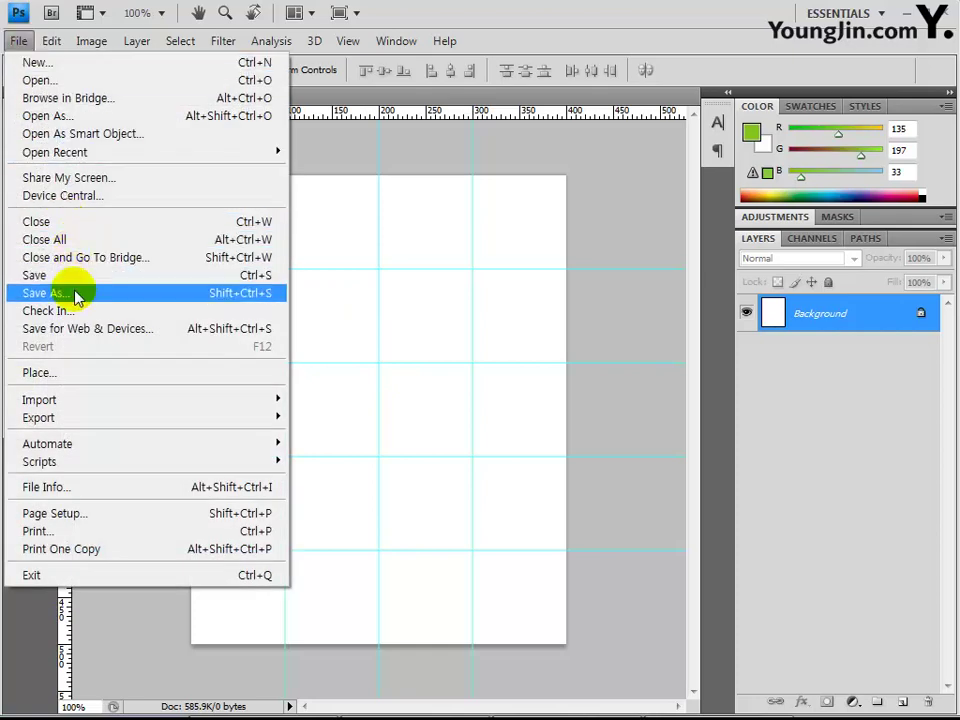
click(75, 294)
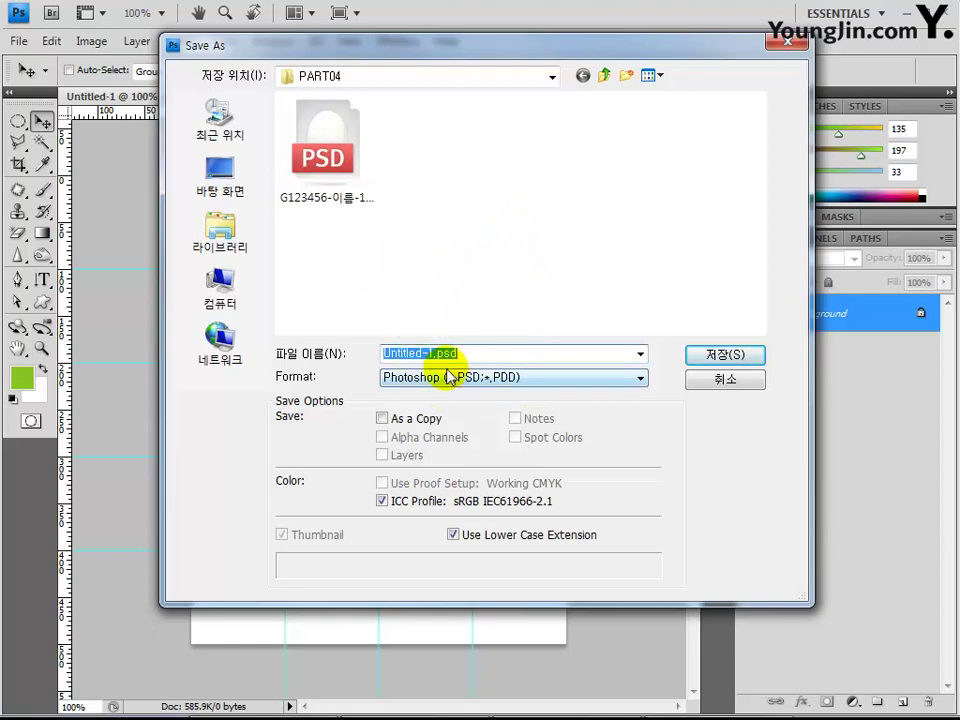
text(G)
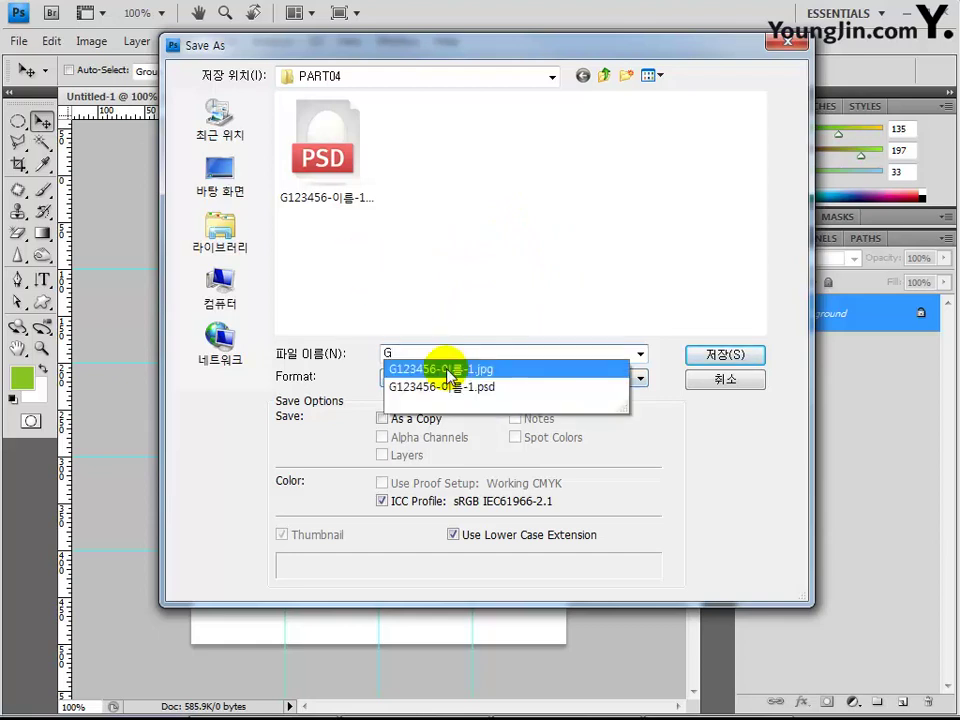
text(123456)
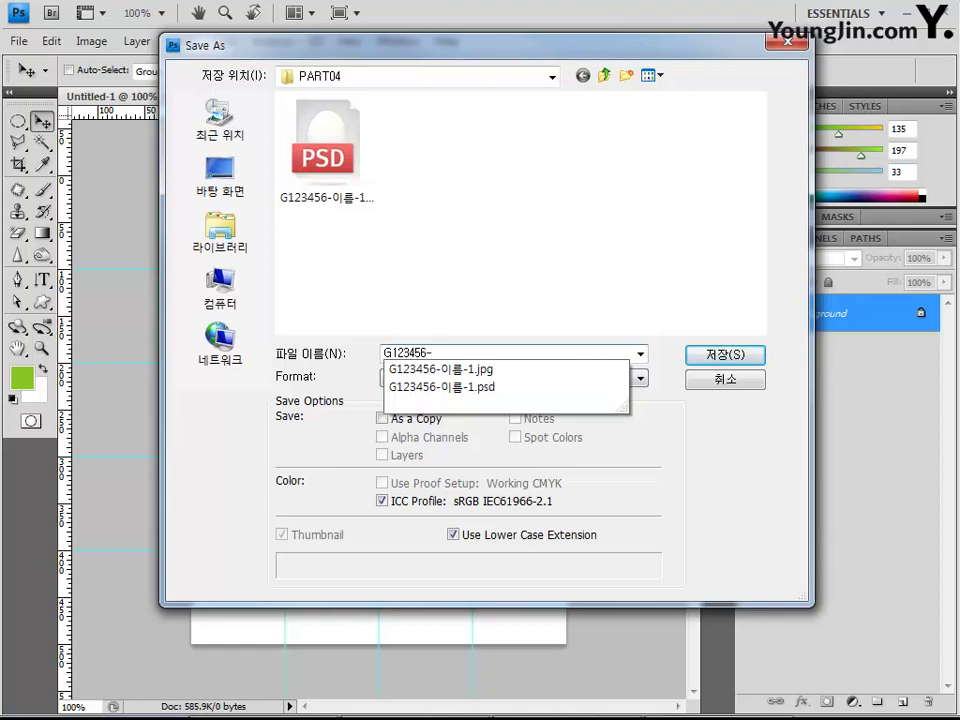
text(-이름-2)
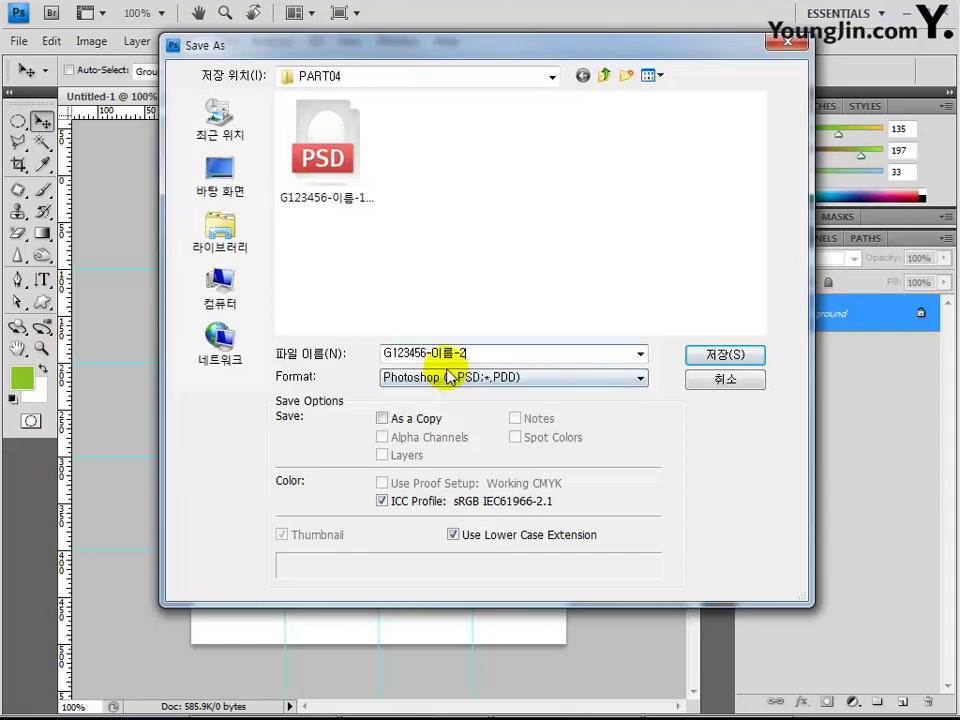
key(Return)
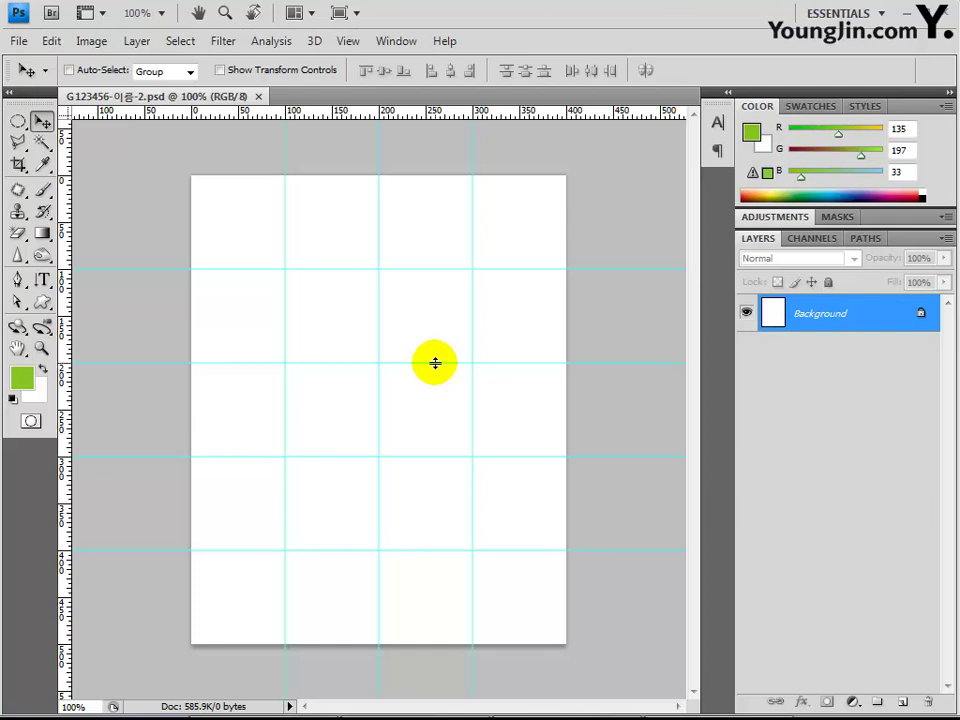
- Open the images 2급-2.jpg, 2급-3.JPG and 2급-4.JPG together from the chapter03 folder
click(19, 40)
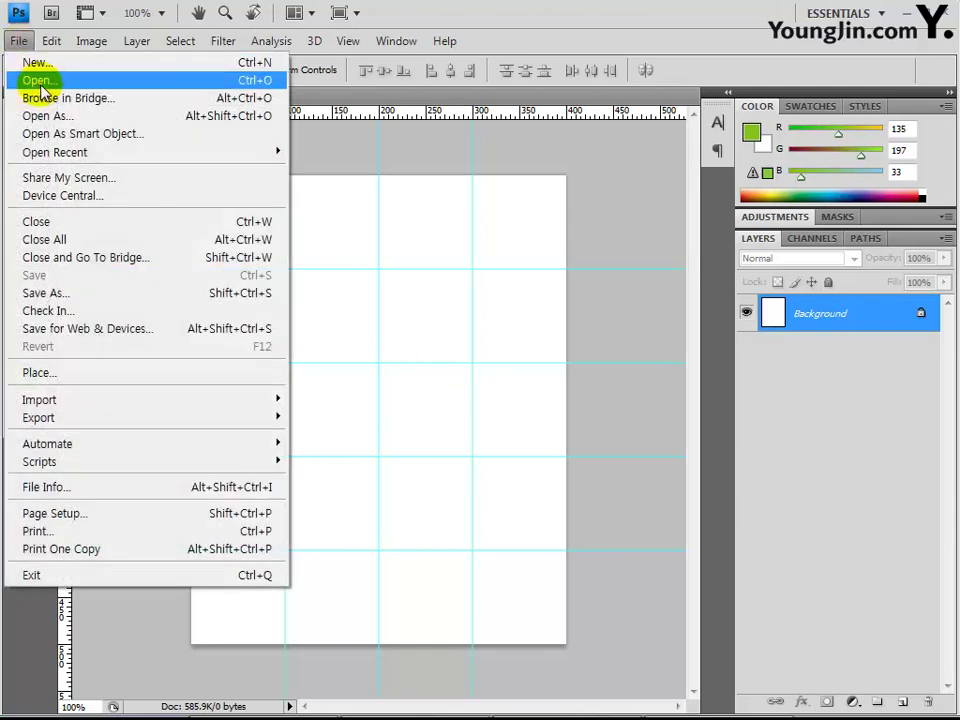
click(42, 81)
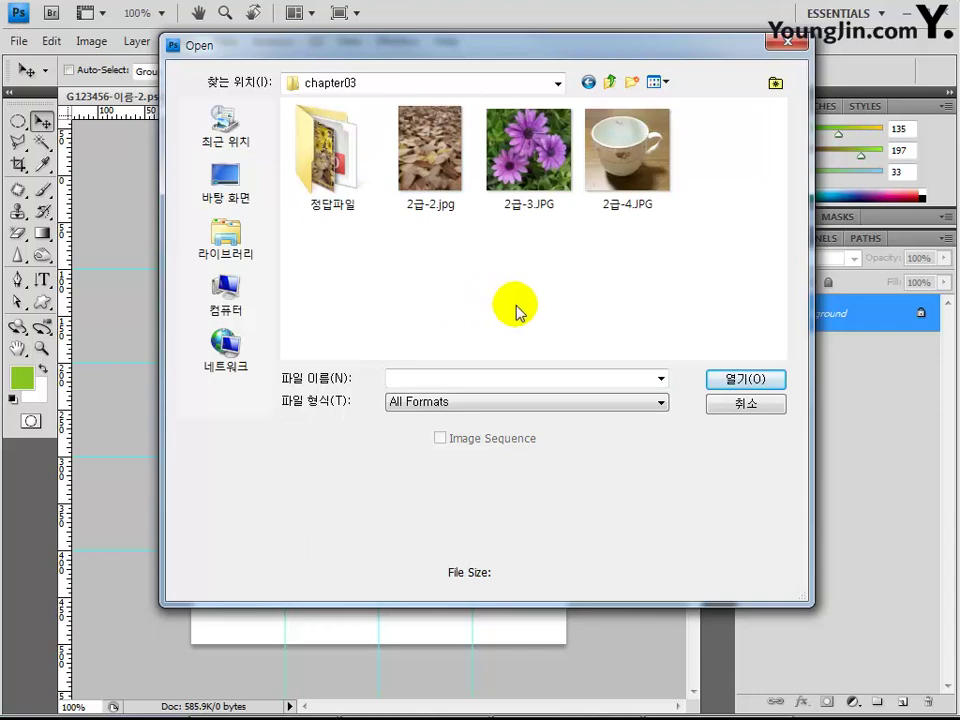
click(440, 170)
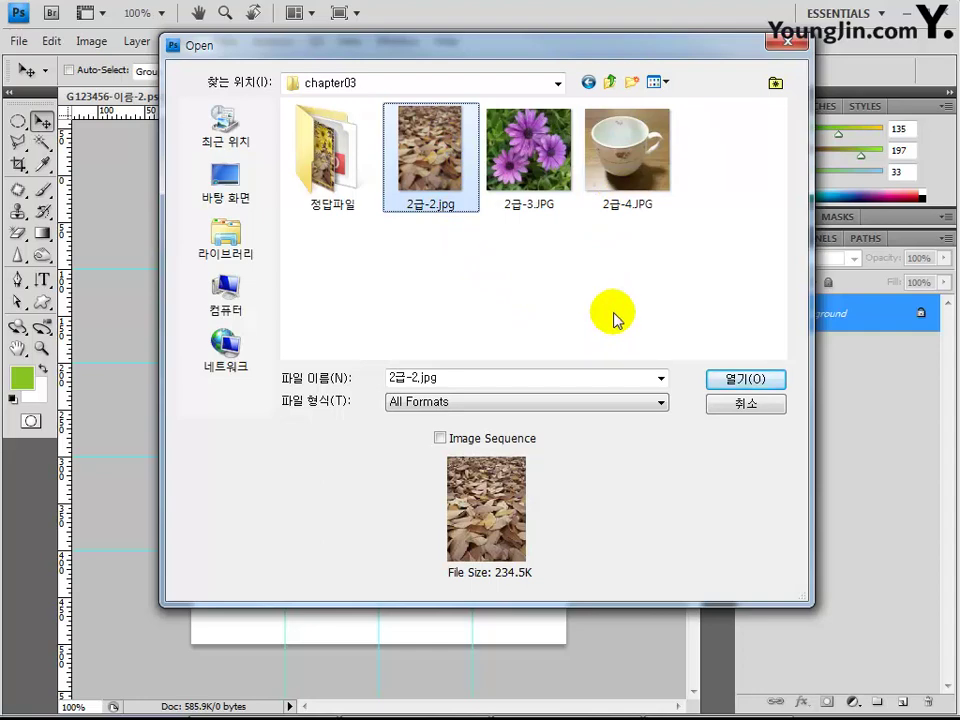
shift+click(627, 170)
click(730, 379)
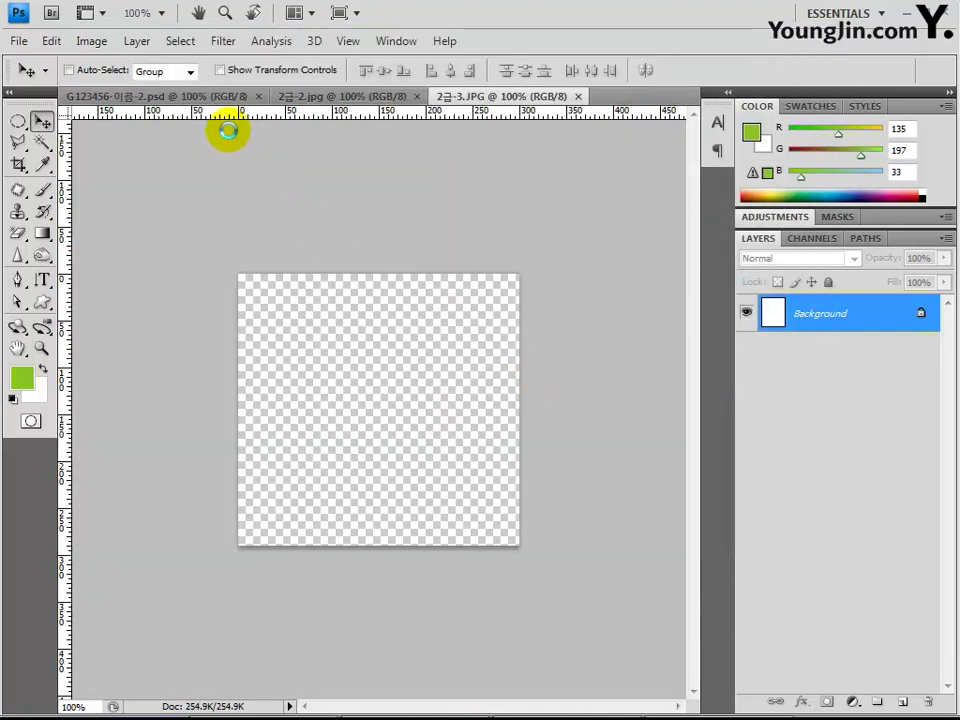
- Copy the whole 2급-2.jpg leaf image into the new PSD document as a layer and close the source image
click(242, 95)
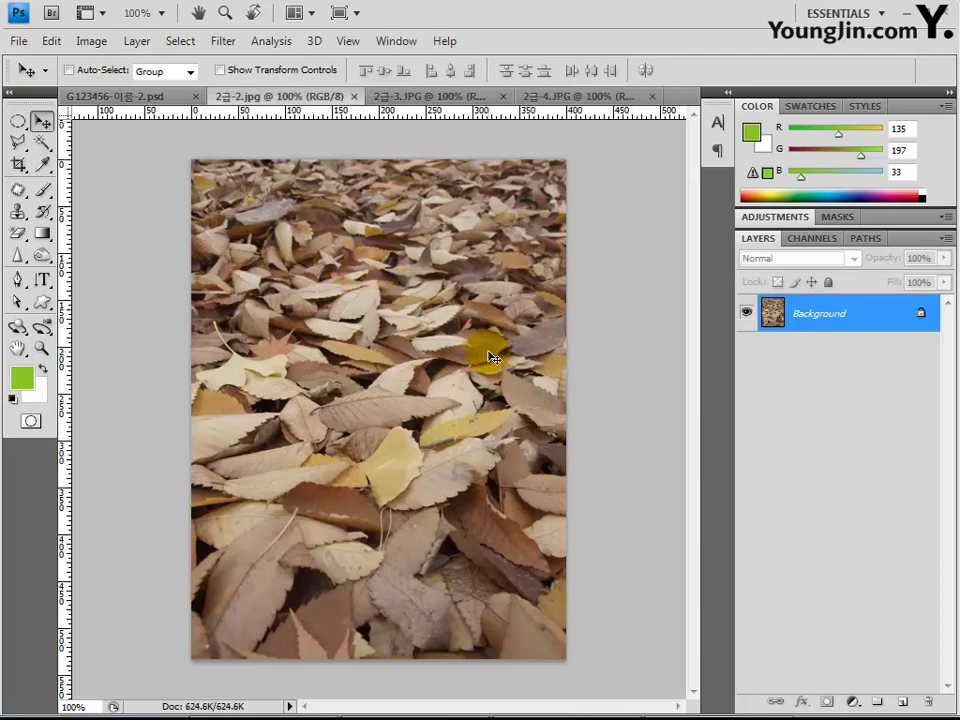
key(ctrl+a)
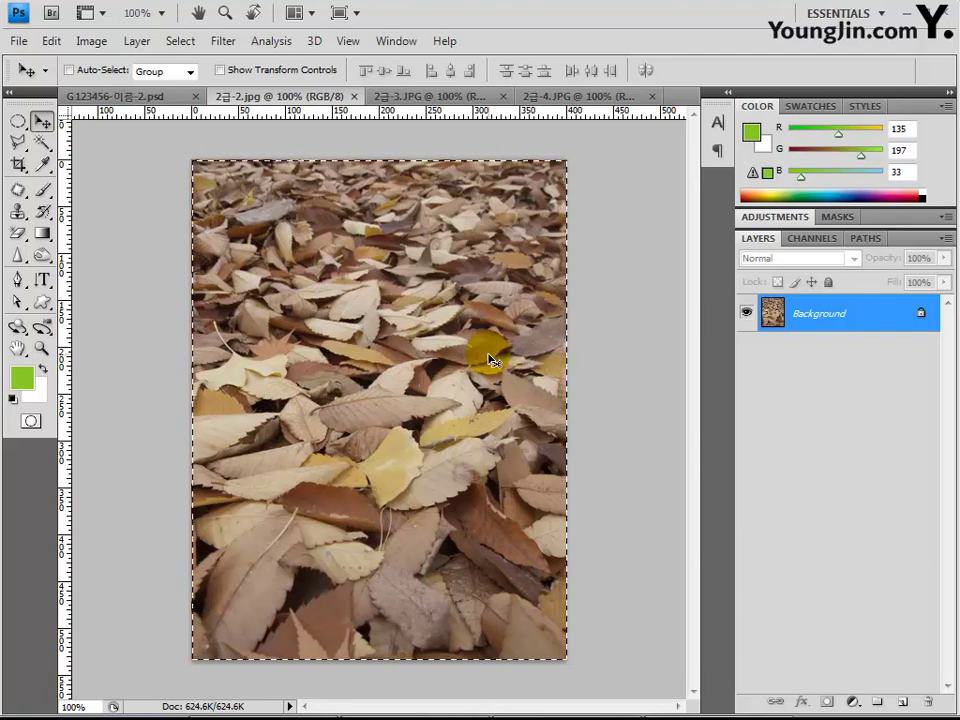
click(102, 96)
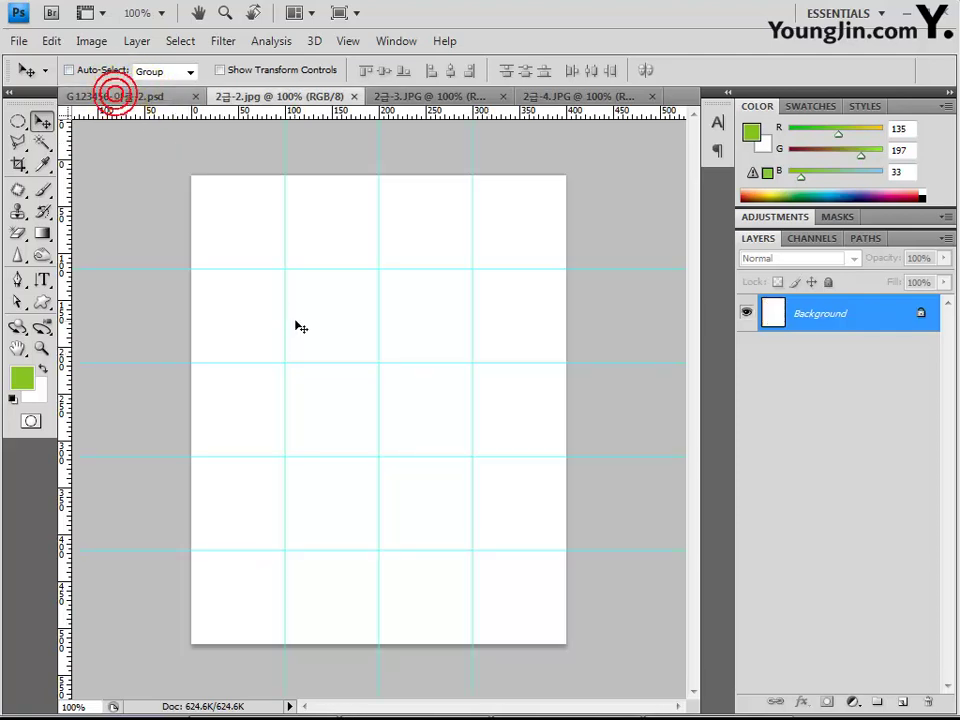
key(ctrl+v)
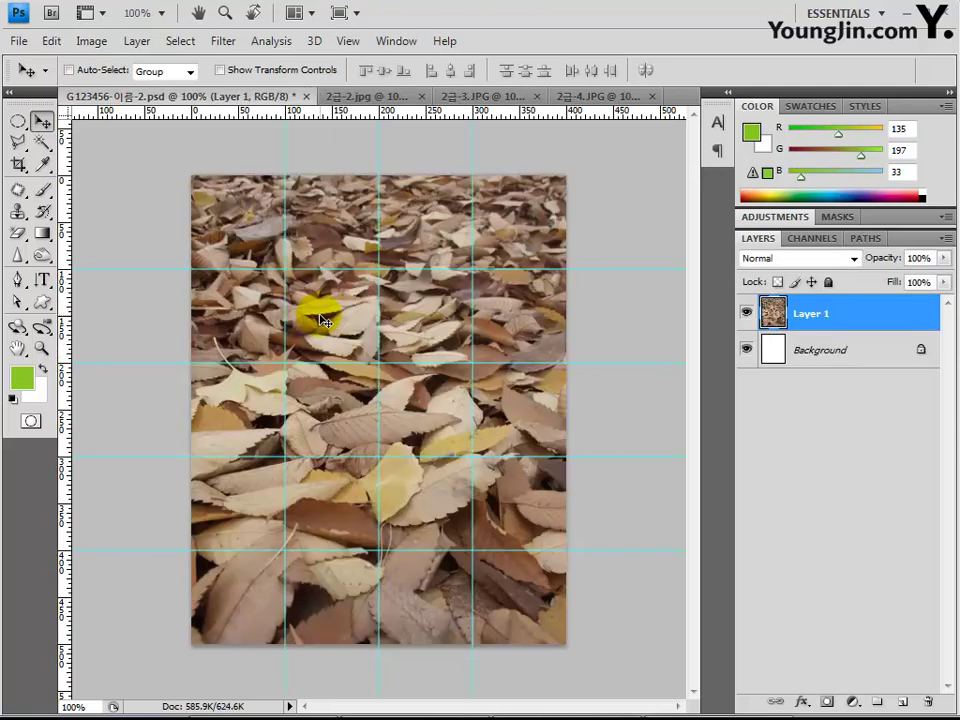
click(368, 97)
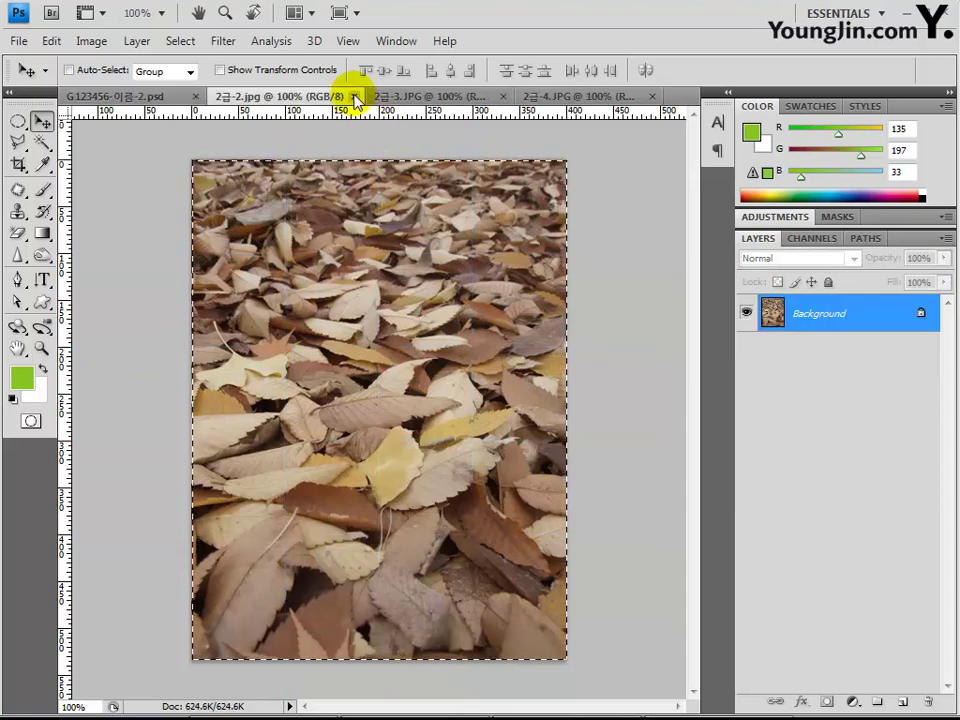
drag(360, 100, 246, 182)
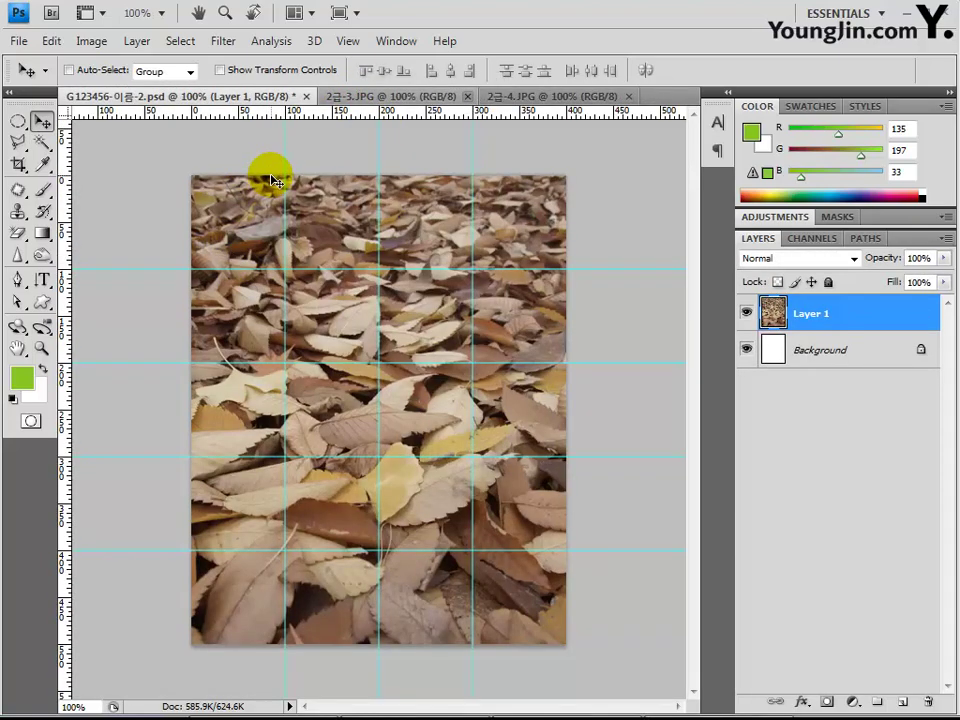
- In 2급-3.JPG, set the Quick Selection tool to add to the selection with a 20 px brush diameter
click(374, 98)
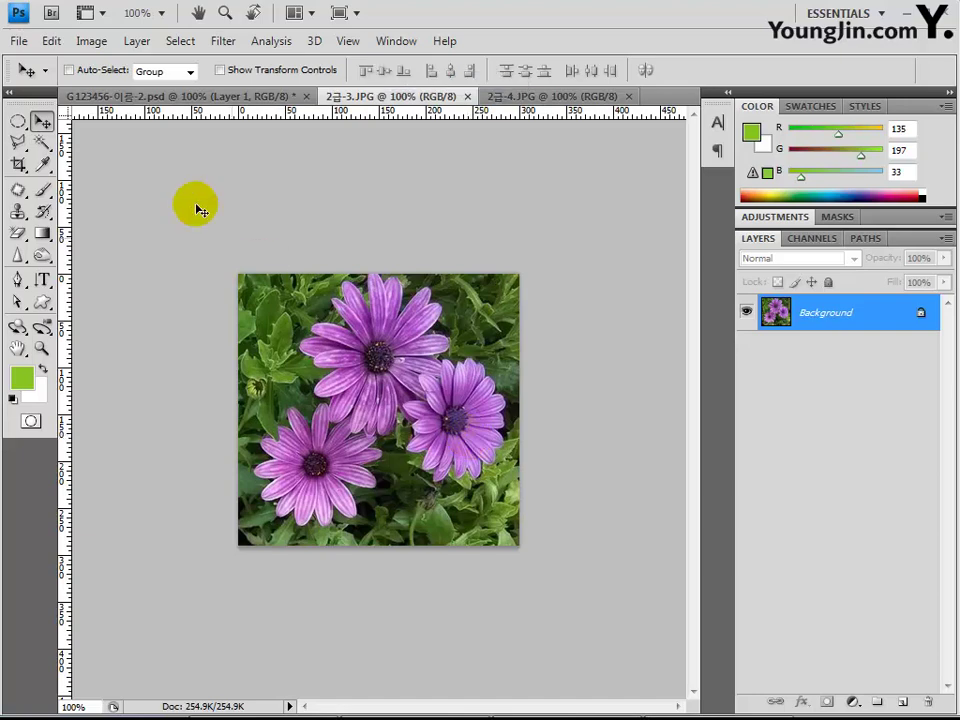
drag(41, 143, 107, 150)
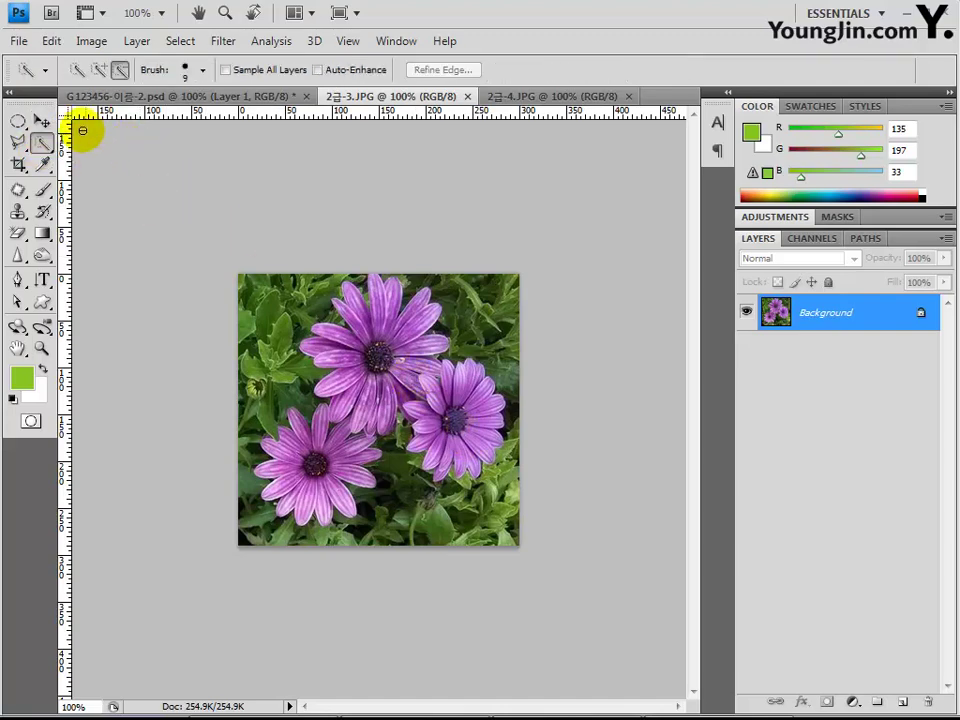
click(96, 69)
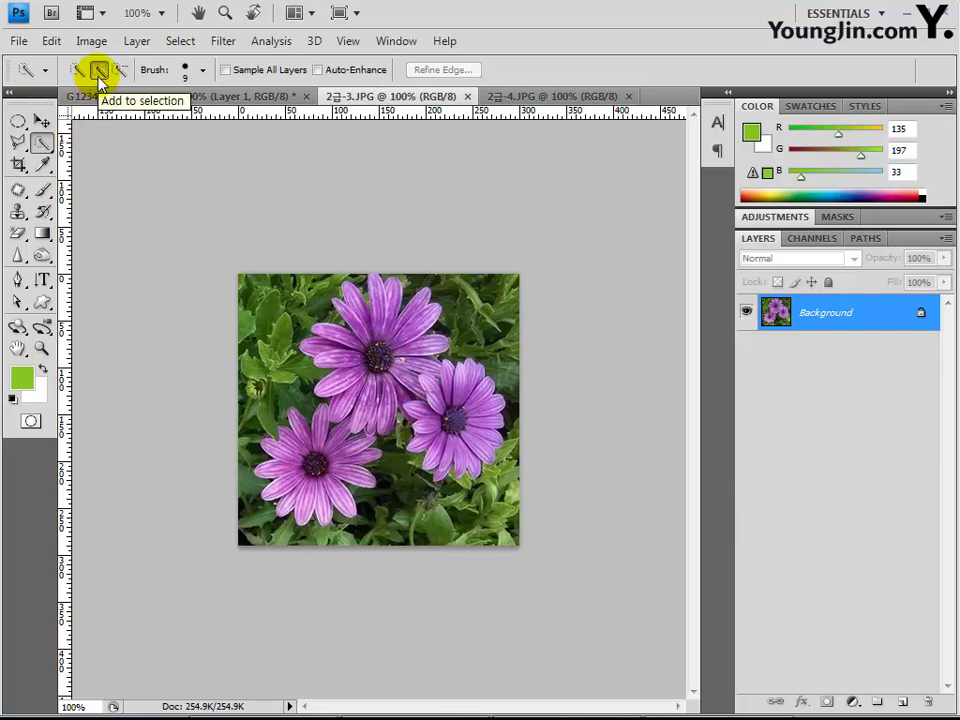
click(202, 70)
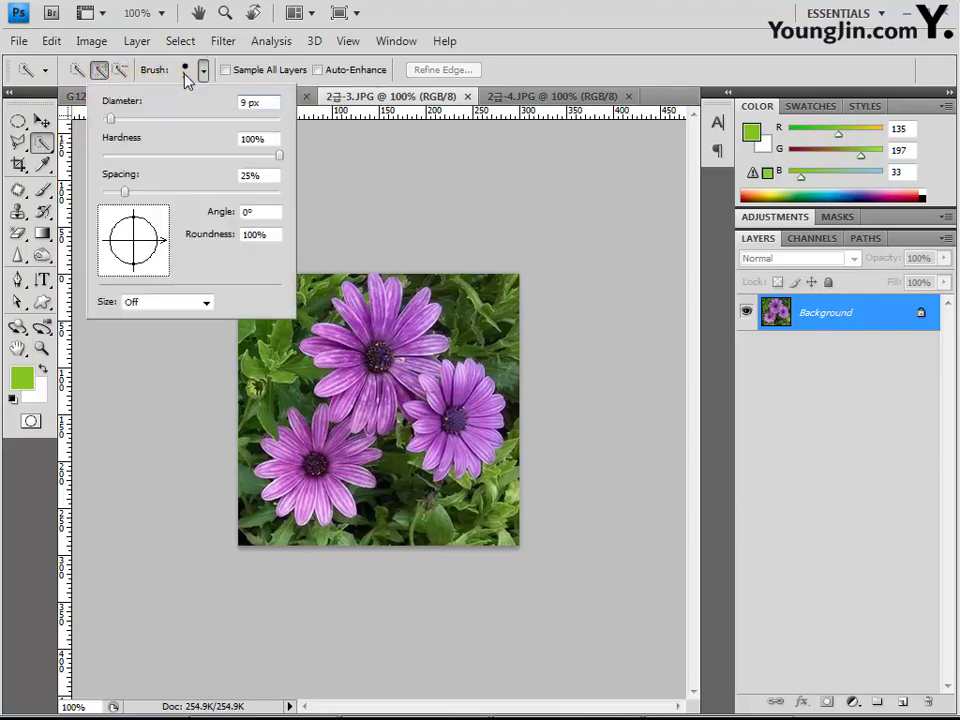
click(246, 102)
click(241, 103)
double_click(249, 103)
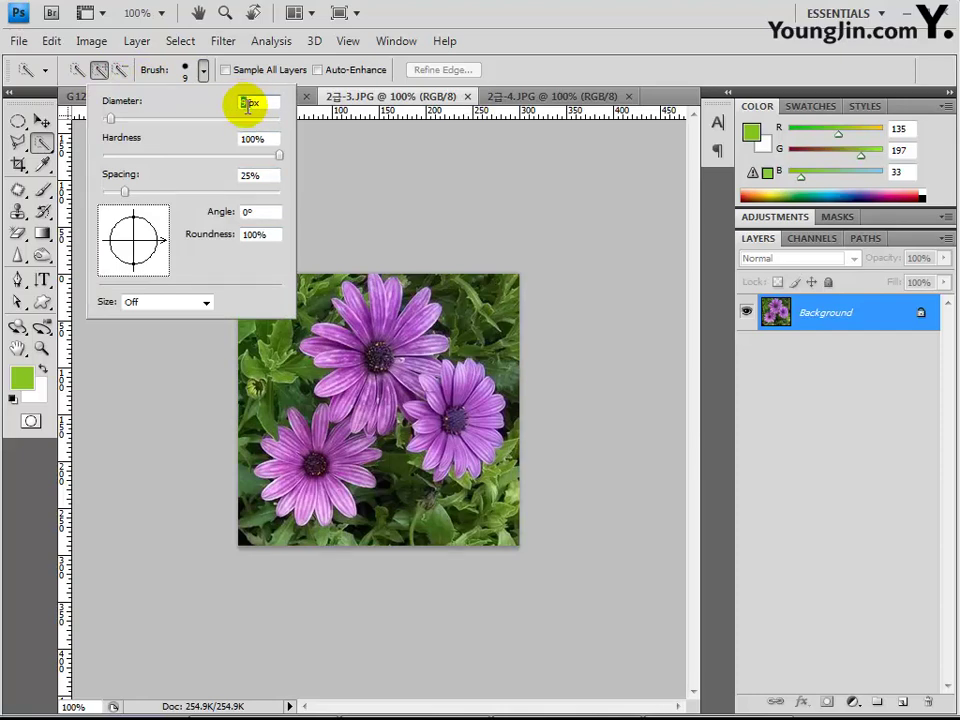
text(20)
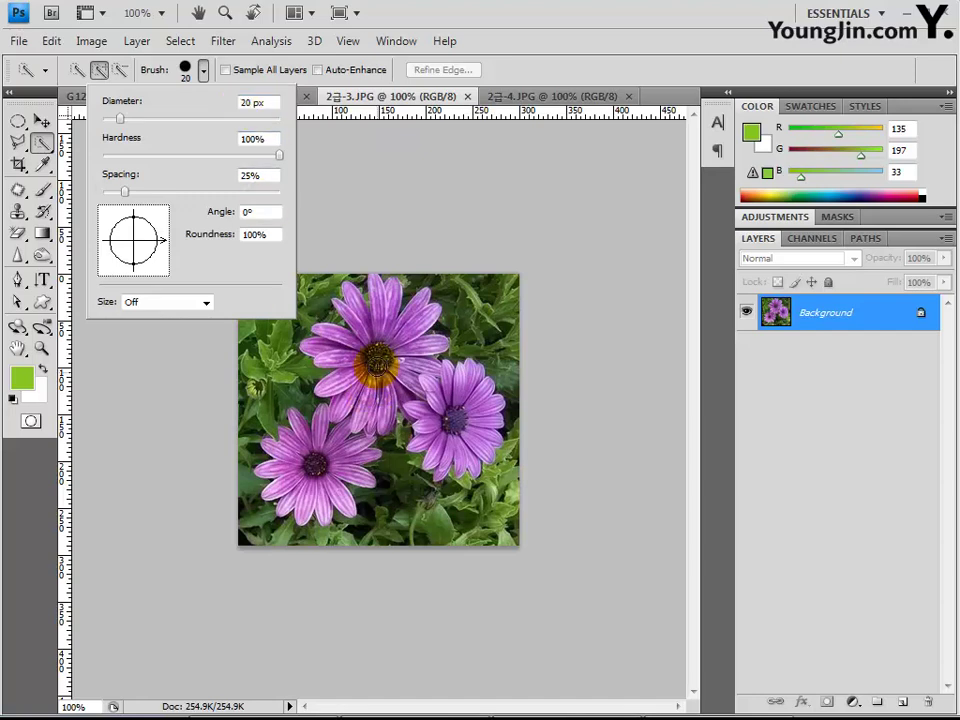
key(Return)
- Select all three purple flowers, including their centres and petals, with the Quick Selection tool
drag(369, 354, 408, 395)
mouse_move(362, 312)
mouse_down()
mouse_move(354, 311)
mouse_move(392, 354)
mouse_move(396, 332)
mouse_move(390, 380)
mouse_move(332, 369)
mouse_move(321, 343)
mouse_move(348, 362)
mouse_up()
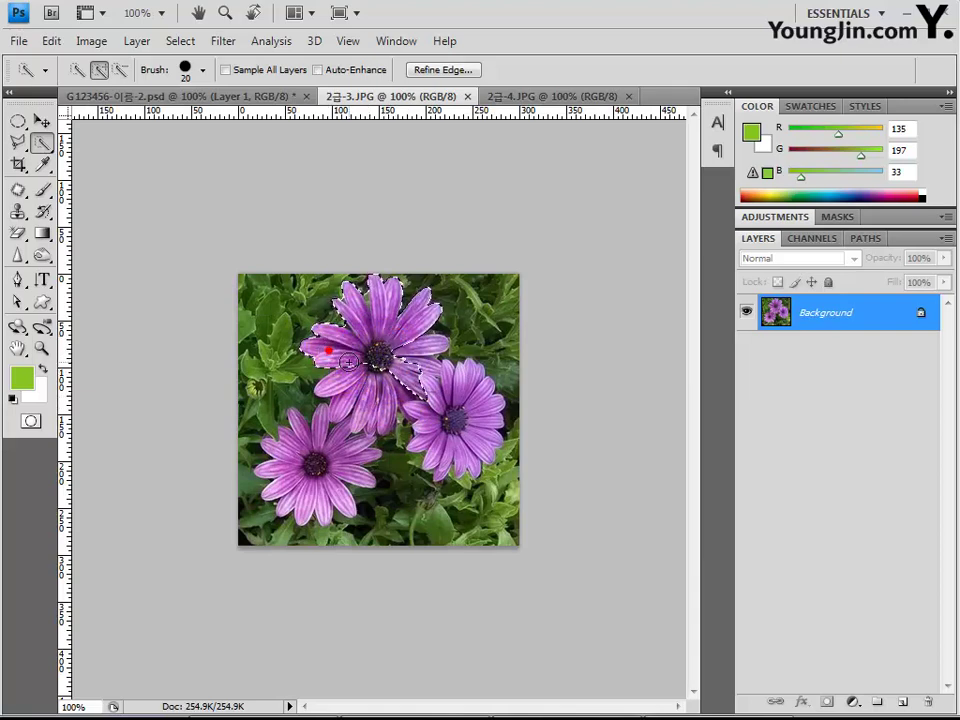
mouse_move(322, 445)
mouse_down()
mouse_move(315, 459)
mouse_move(274, 454)
mouse_move(328, 492)
mouse_up()
click(482, 422)
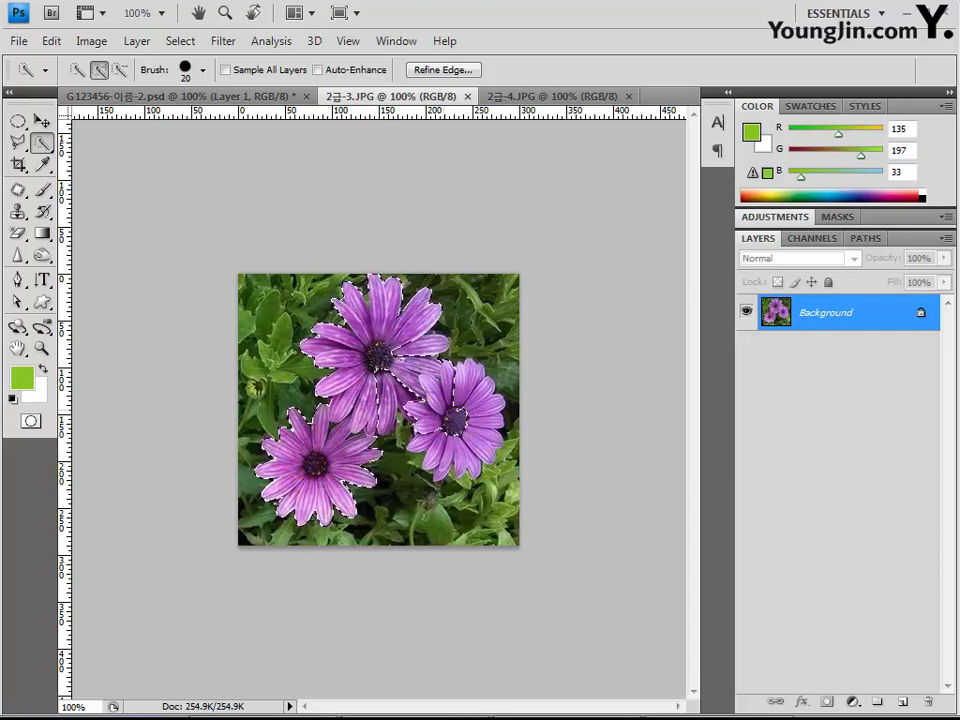
click(465, 385)
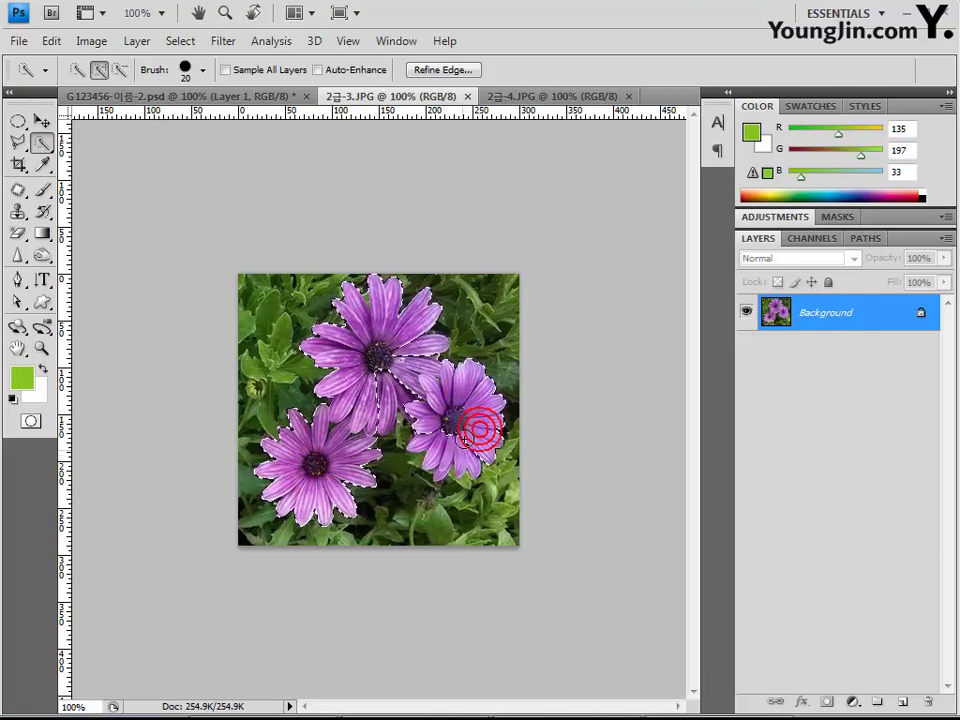
mouse_move(480, 430)
mouse_down()
mouse_move(450, 456)
mouse_move(420, 437)
mouse_move(392, 392)
mouse_move(435, 392)
mouse_move(392, 392)
mouse_up()
click(399, 390)
click(455, 470)
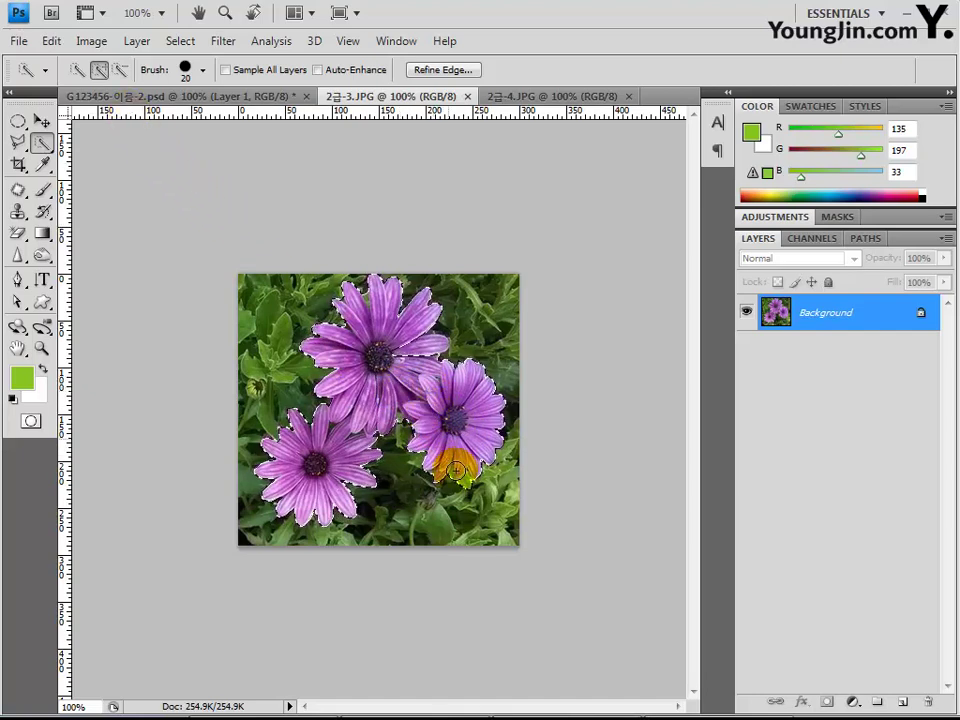
drag(455, 470, 413, 429)
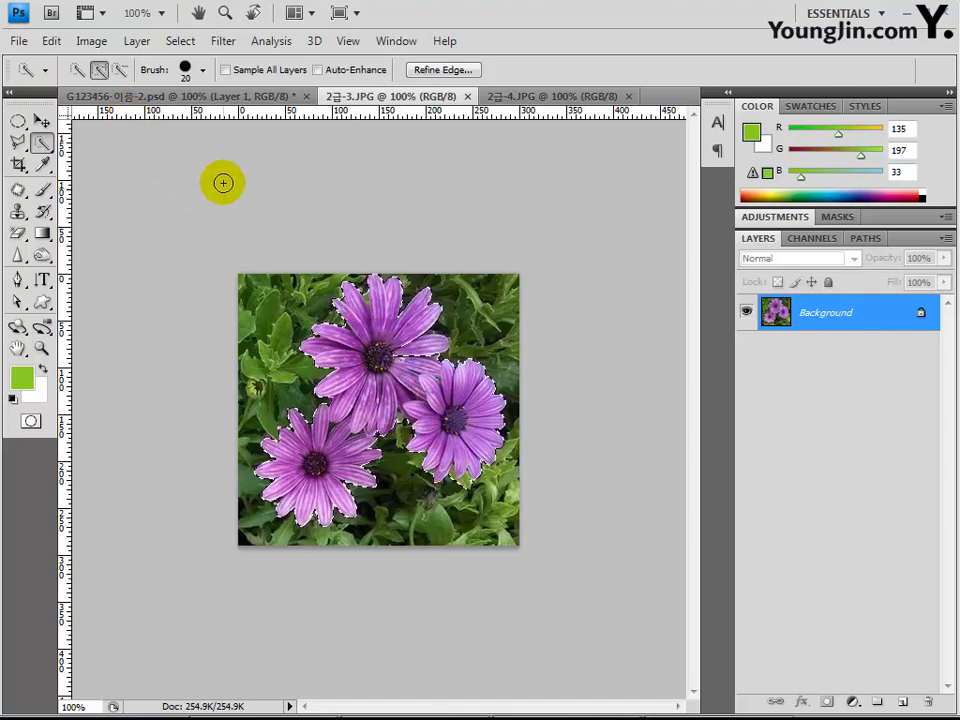
- Refine the flower selection with a 12 px brush, subtracting stray leaves below the right-hand flower and adding back petal areas
click(121, 71)
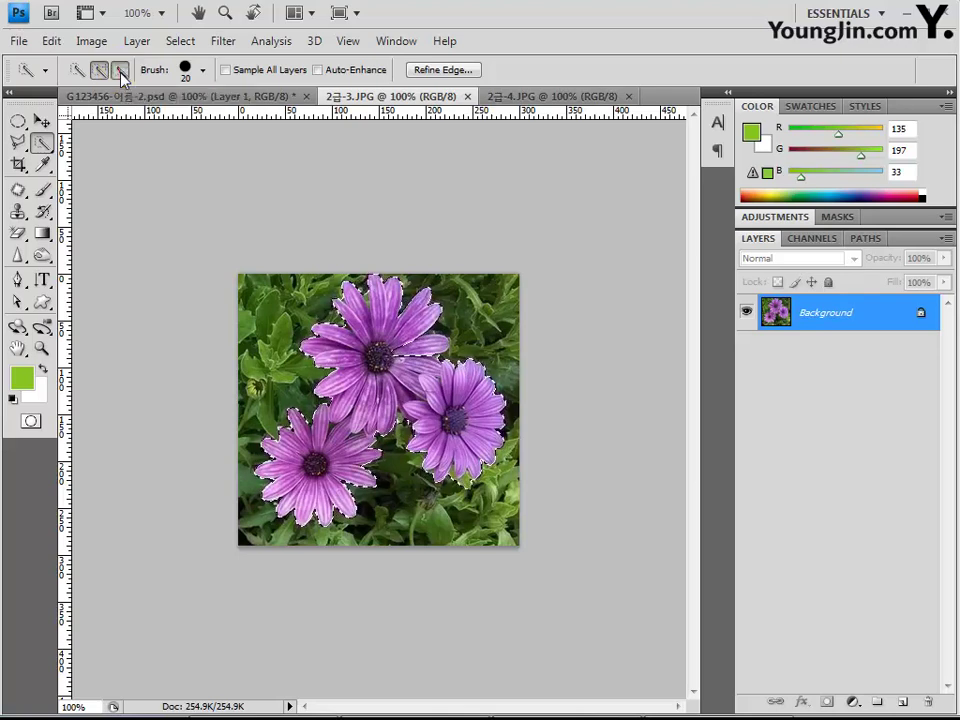
click(118, 71)
click(188, 72)
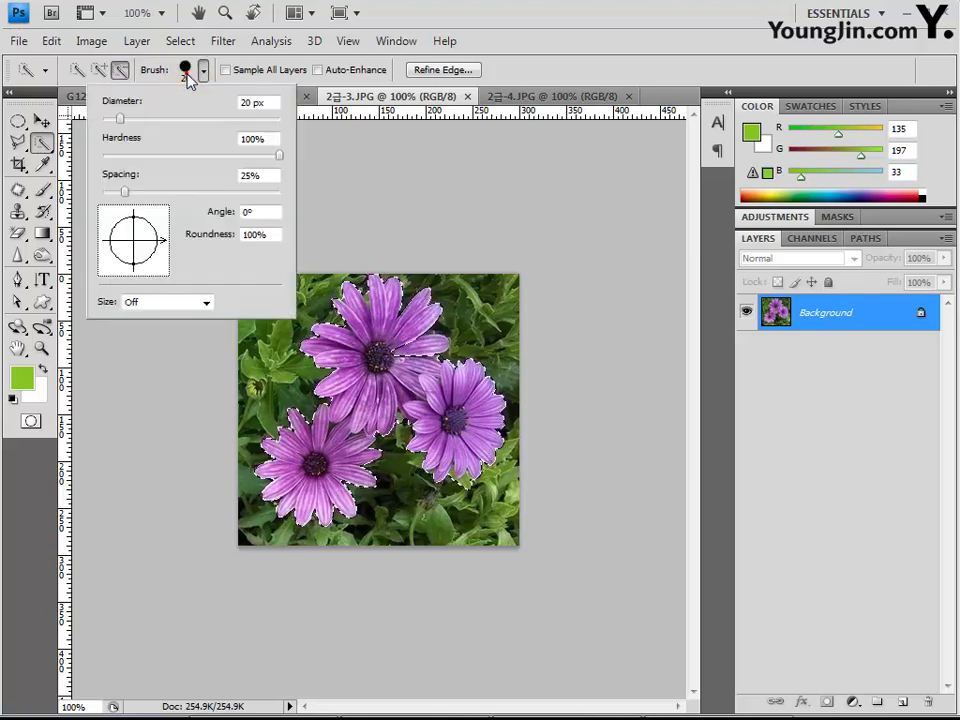
drag(103, 122, 111, 122)
click(113, 122)
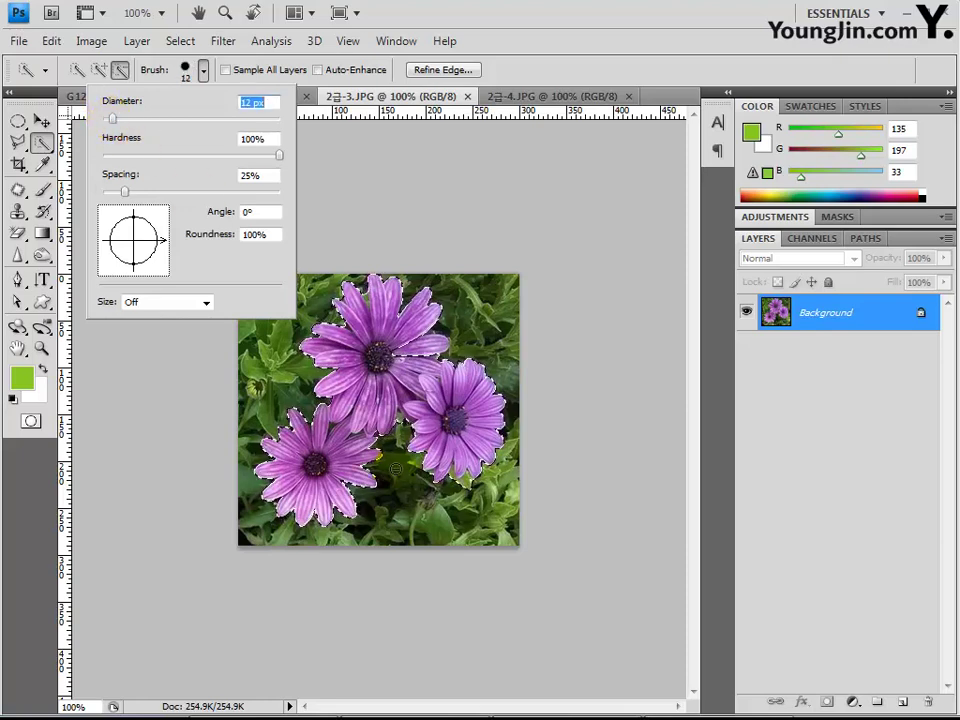
click(450, 472)
mouse_move(464, 482)
mouse_down()
mouse_move(441, 463)
mouse_move(486, 437)
mouse_move(462, 428)
mouse_up()
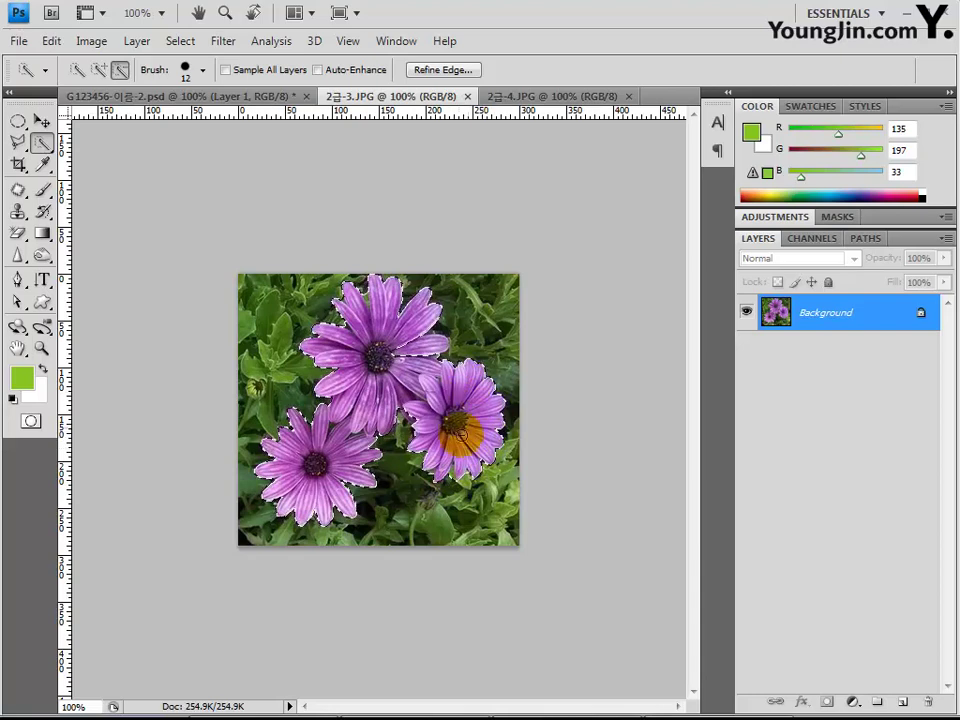
click(98, 70)
mouse_move(420, 362)
mouse_down()
mouse_move(430, 353)
mouse_move(407, 388)
mouse_move(418, 456)
mouse_move(486, 454)
mouse_move(471, 456)
mouse_move(354, 349)
mouse_move(449, 402)
mouse_up()
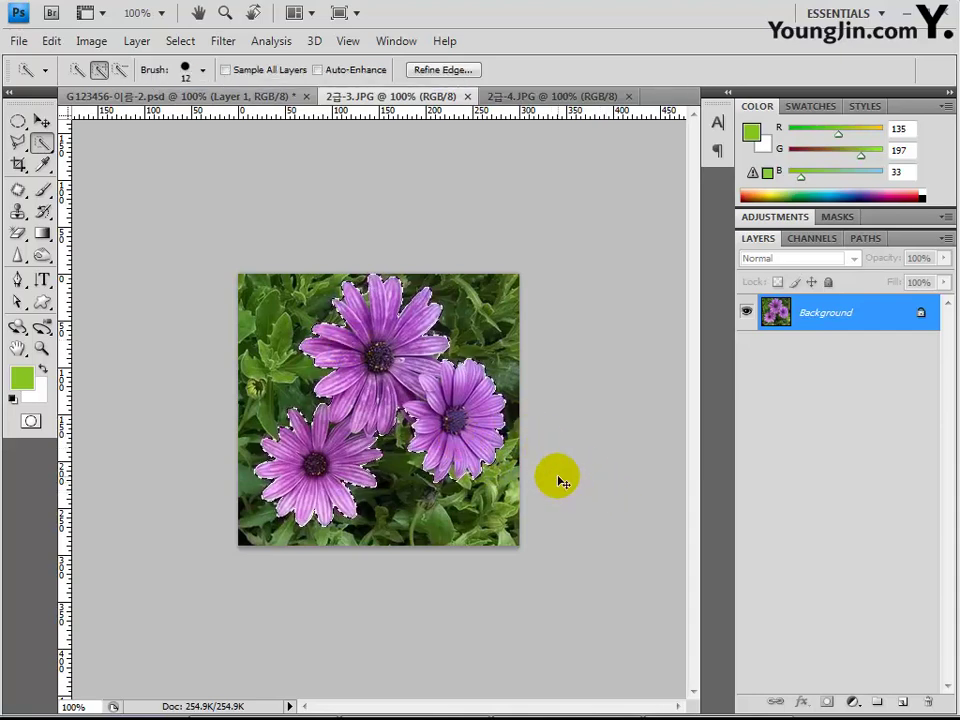
- Paste the cut-out purple flowers into the leaf composition as a layer and move them to the canvas's upper-right area
click(180, 96)
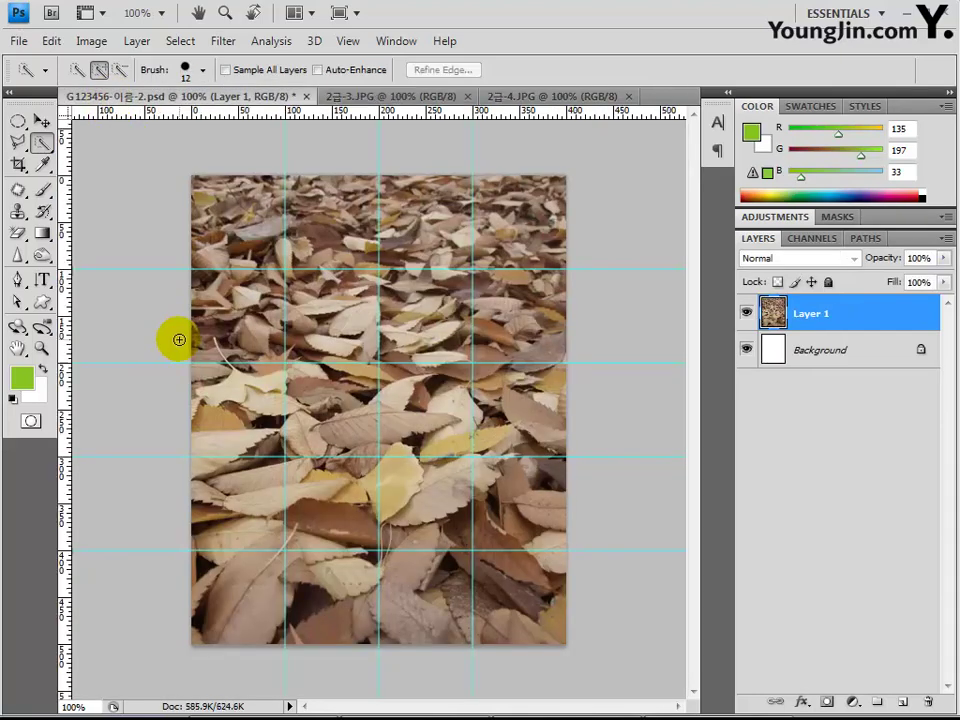
key(ctrl+v)
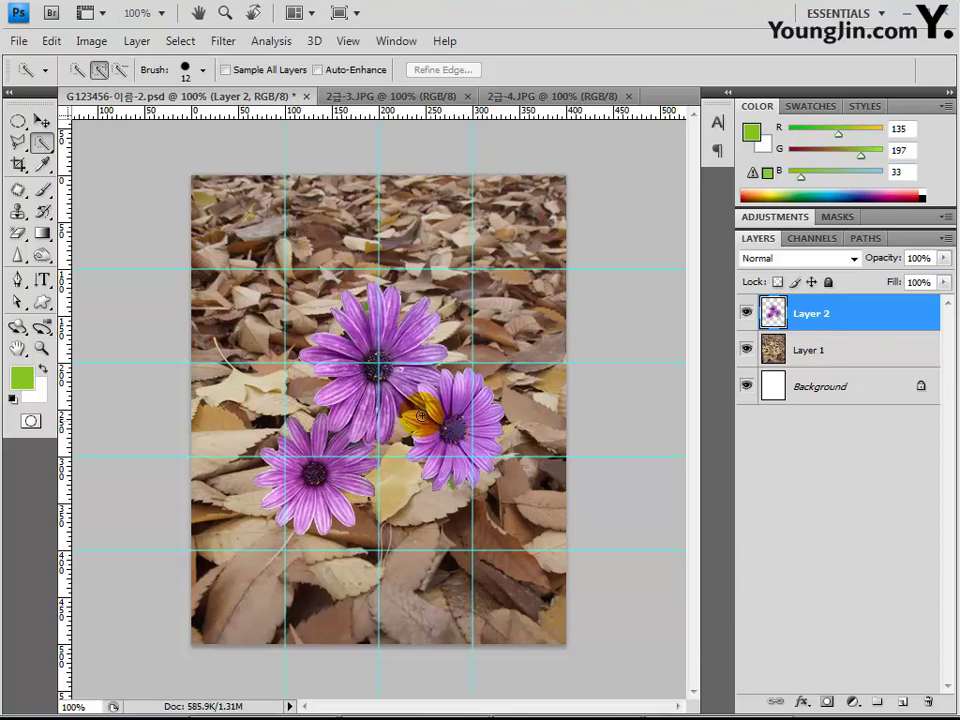
click(42, 120)
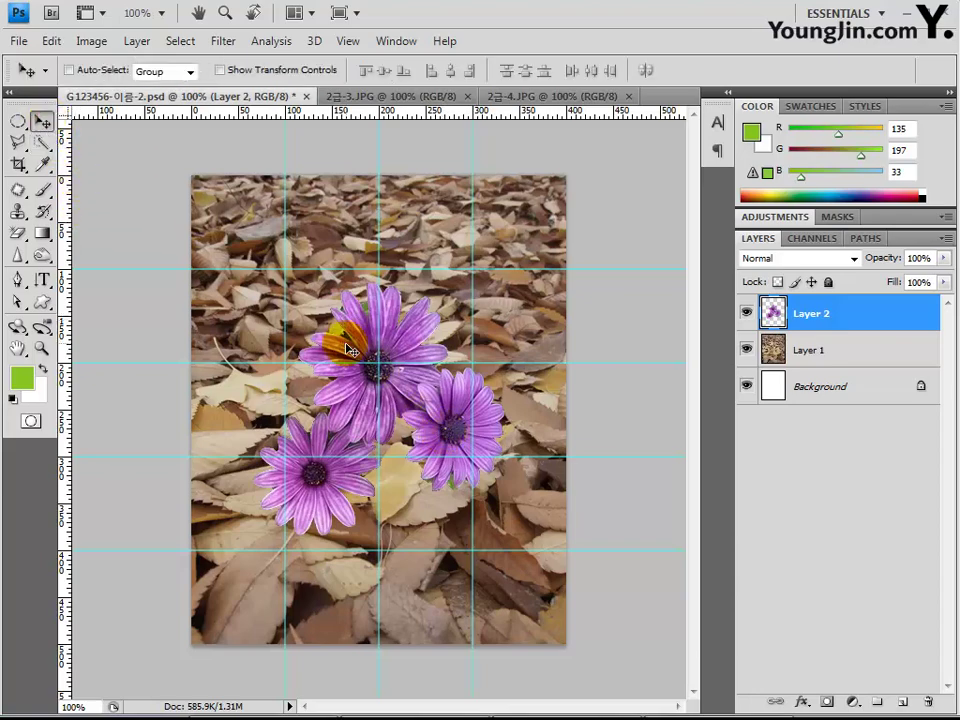
drag(348, 338, 424, 227)
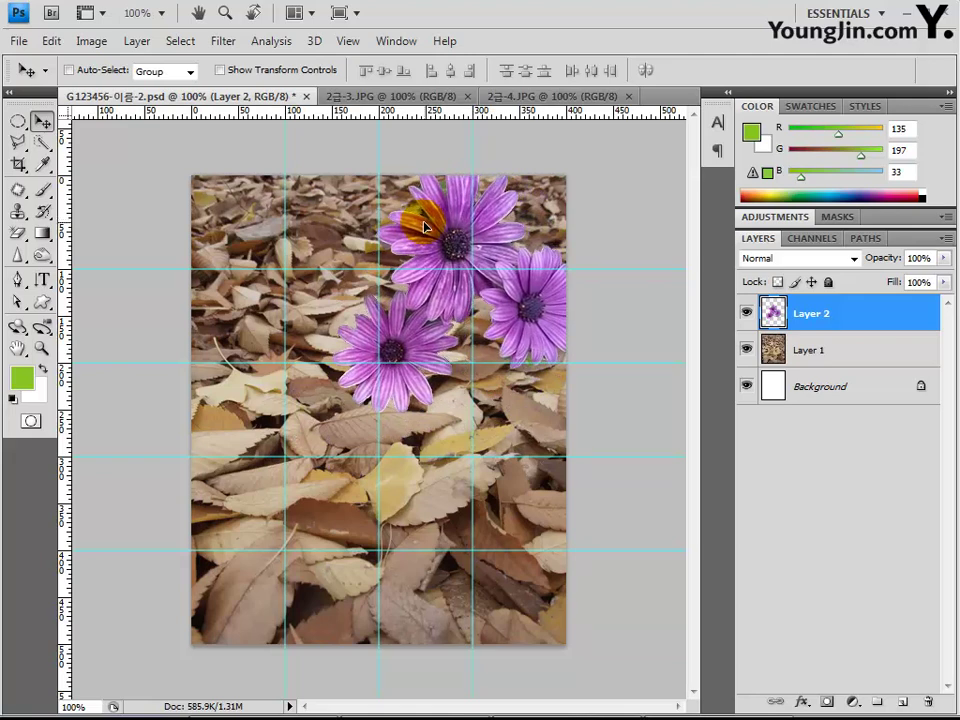
drag(424, 226, 413, 226)
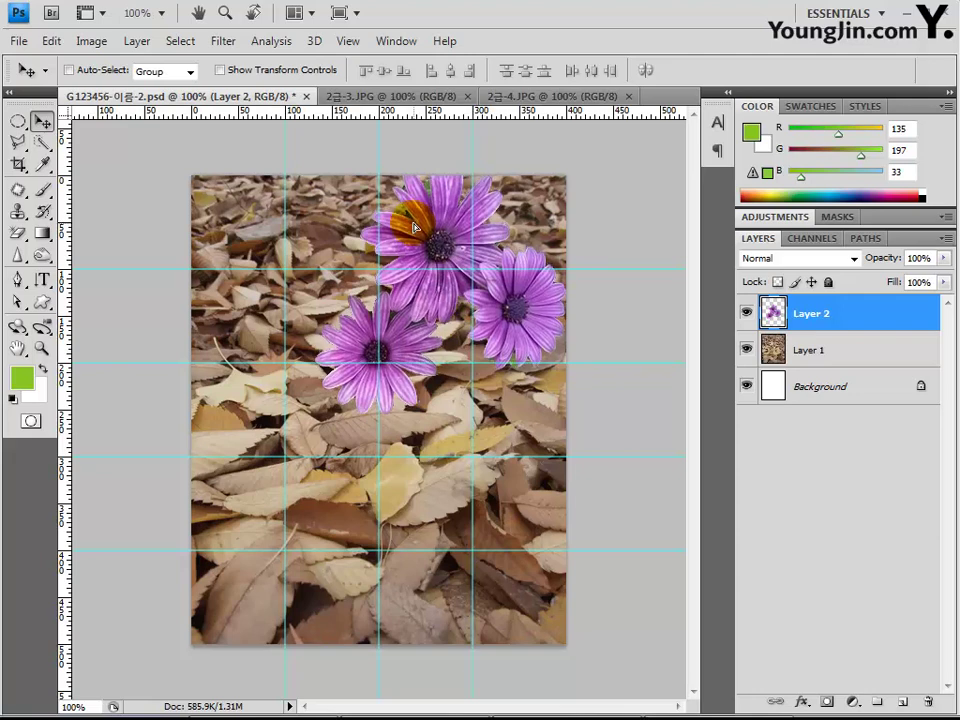
drag(413, 226, 447, 296)
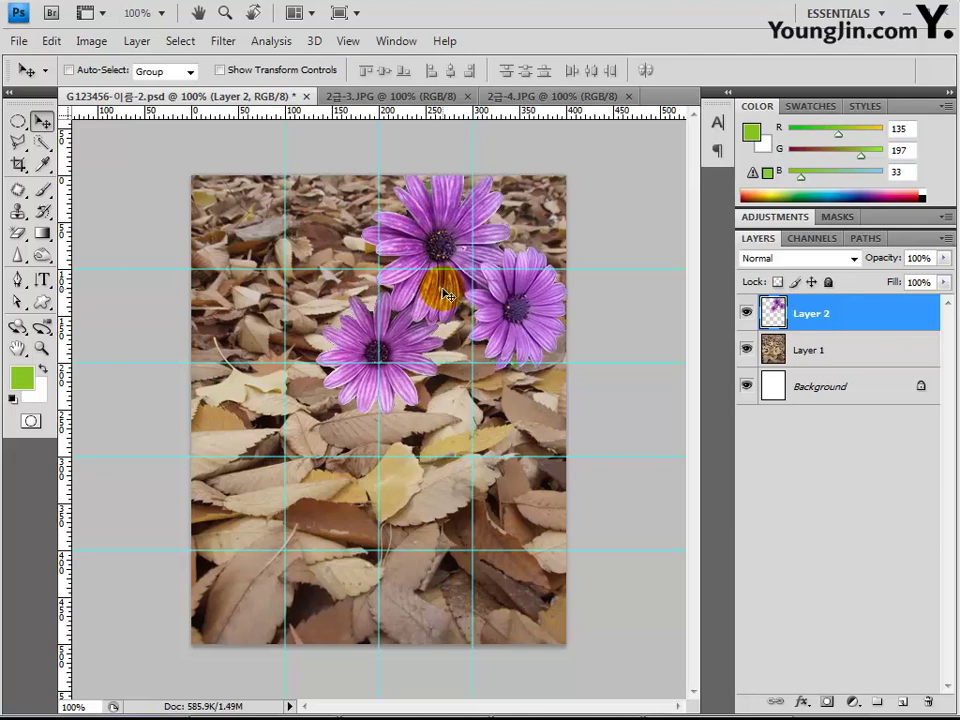
key(Right)
key(Right)
key(Right)
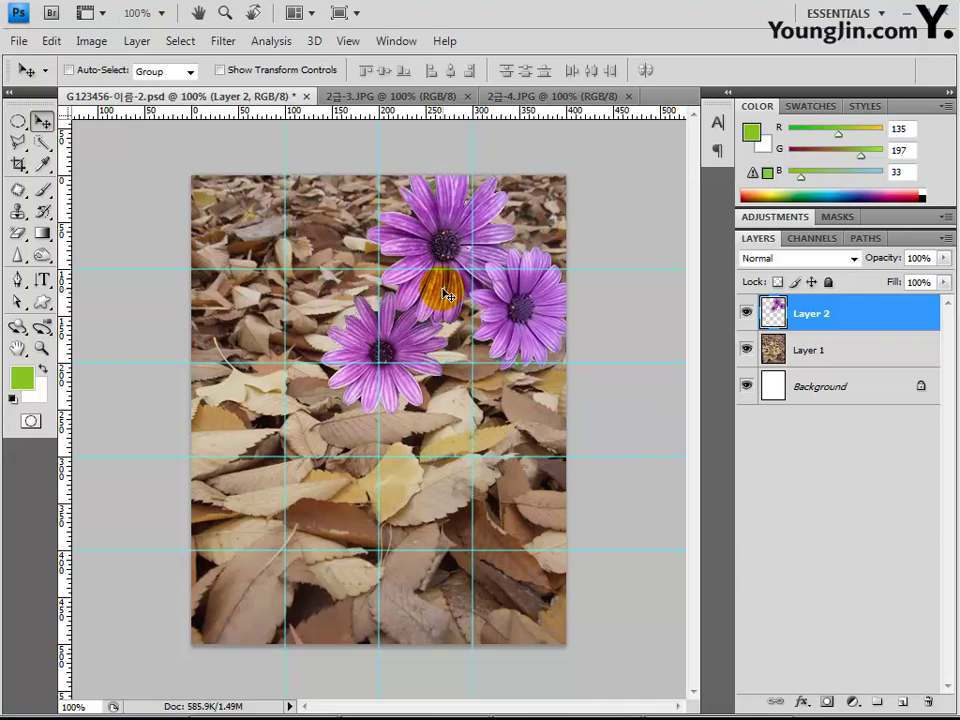
- Add a Drop Shadow with 75% opacity, 120° angle, 5 px distance and 5 px size to the flower layer
click(806, 700)
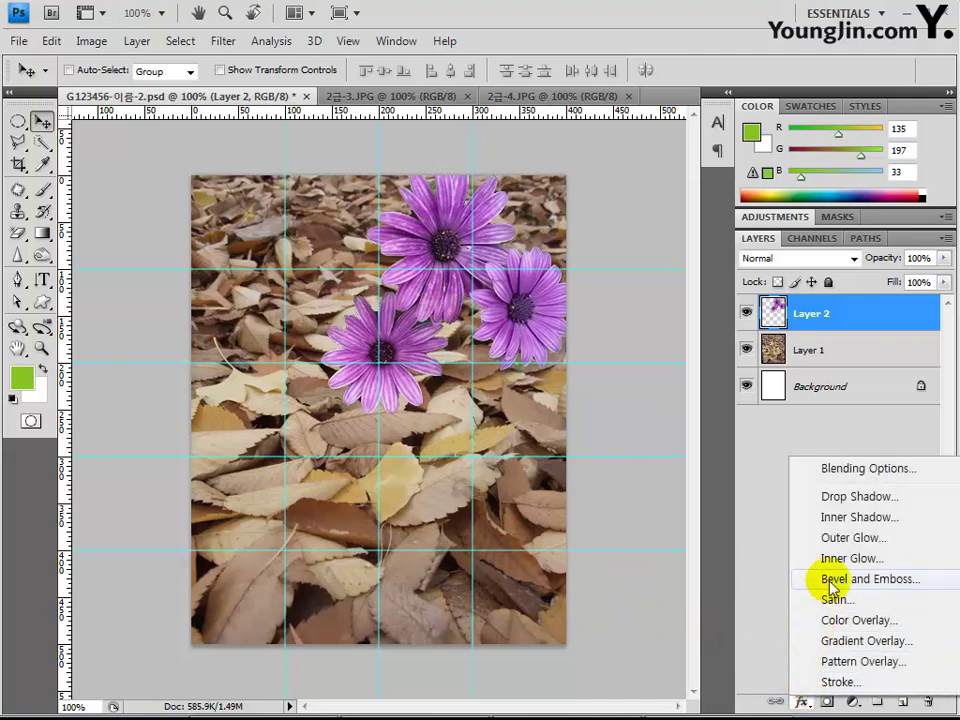
click(850, 497)
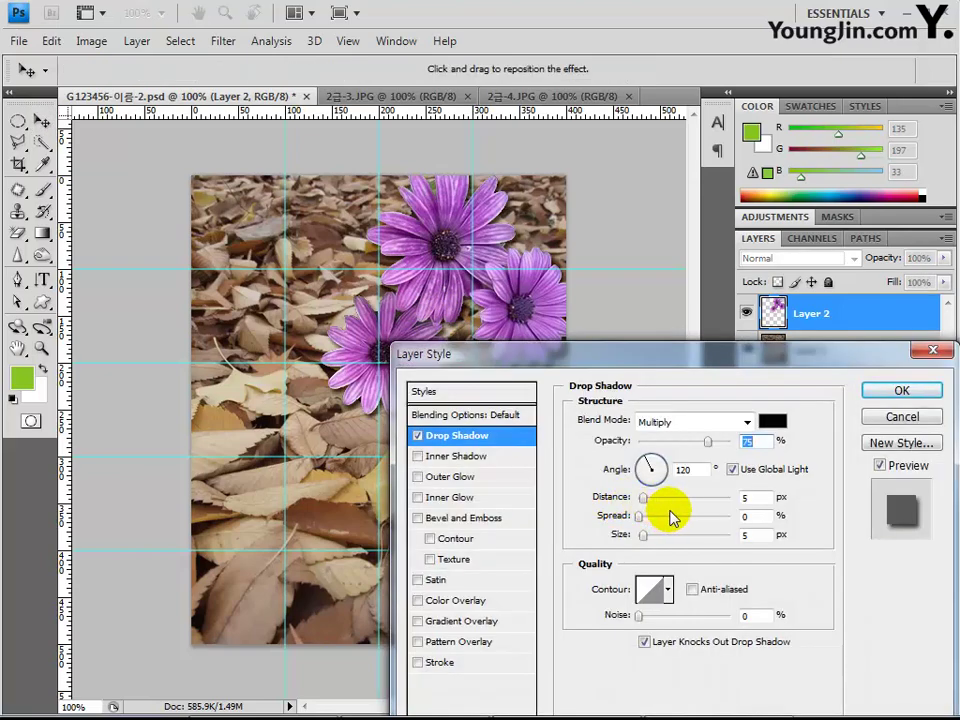
key(Return)
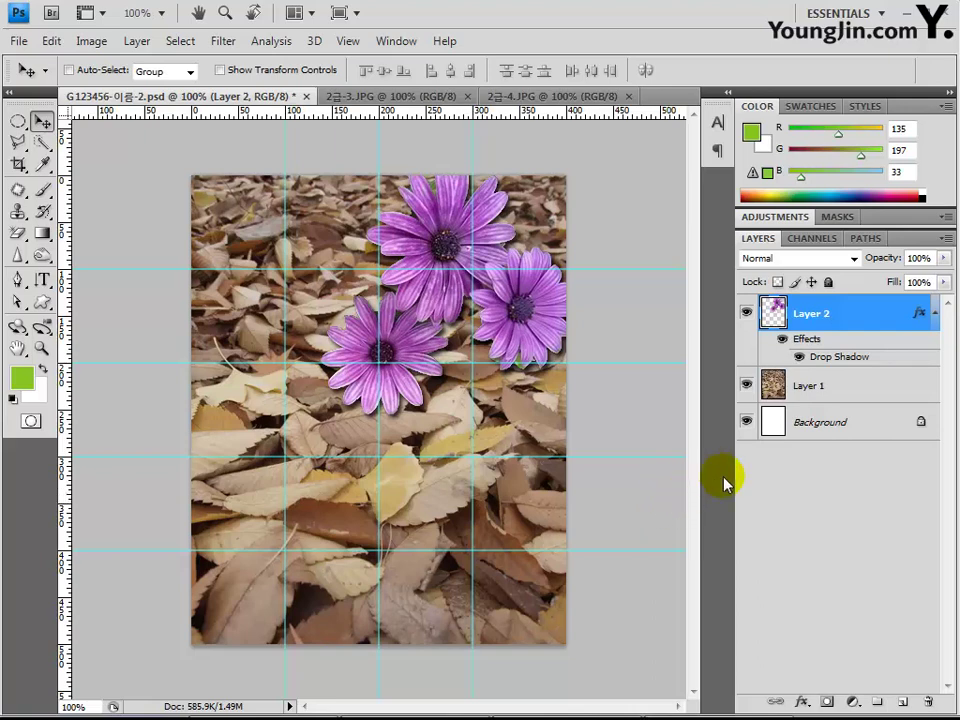
- Colorize only the flowers with a Hue/Saturation adjustment layer at Hue 50 and Saturation 80, clipped to Layer 2
click(851, 703)
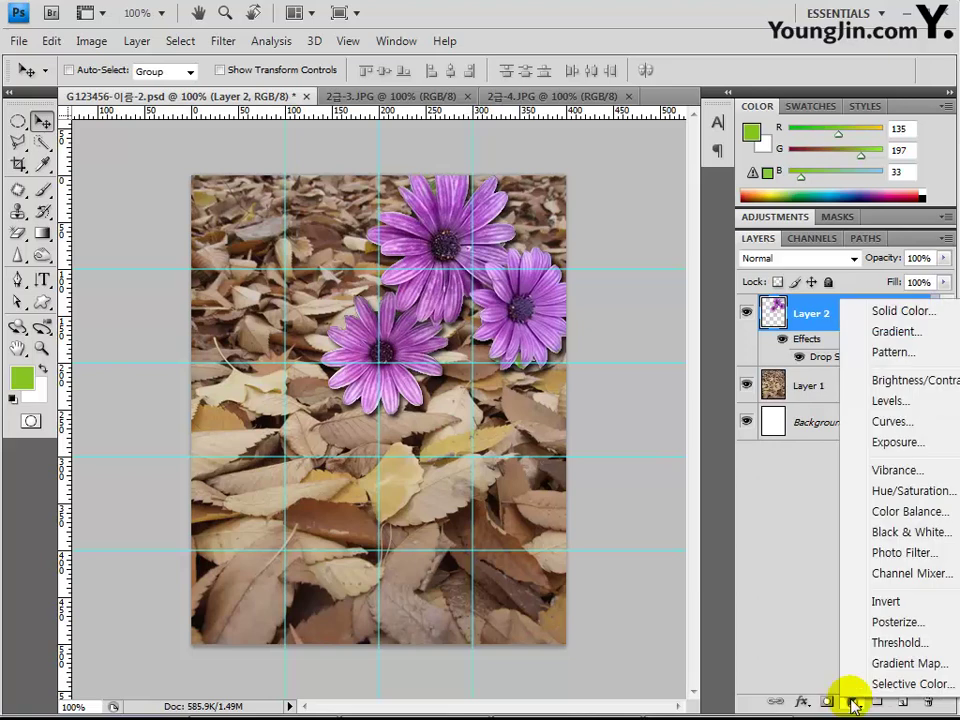
click(885, 492)
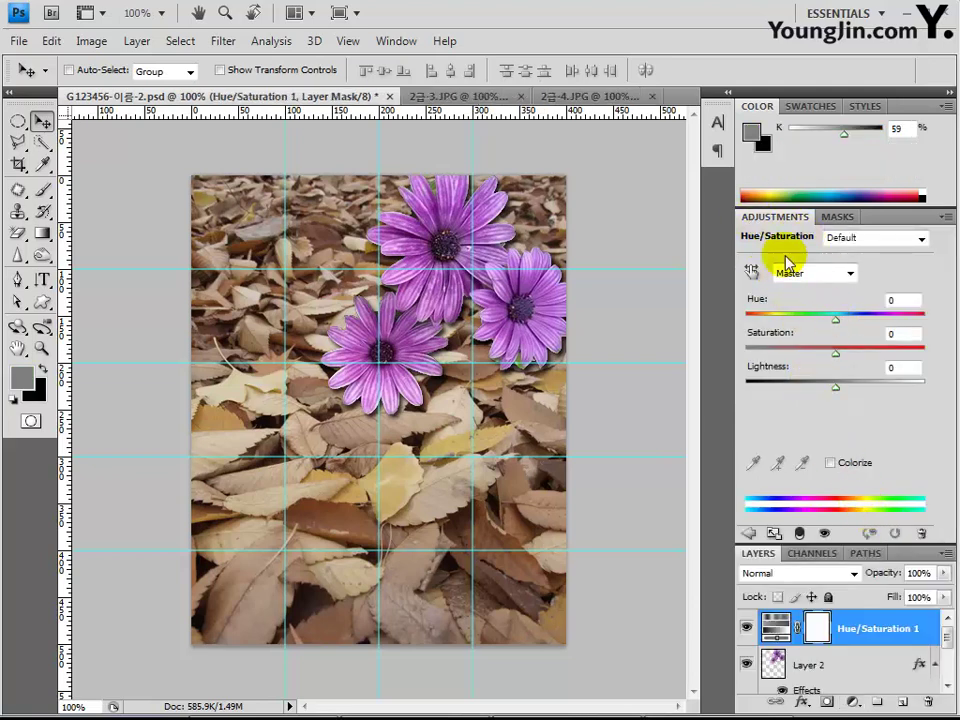
click(855, 465)
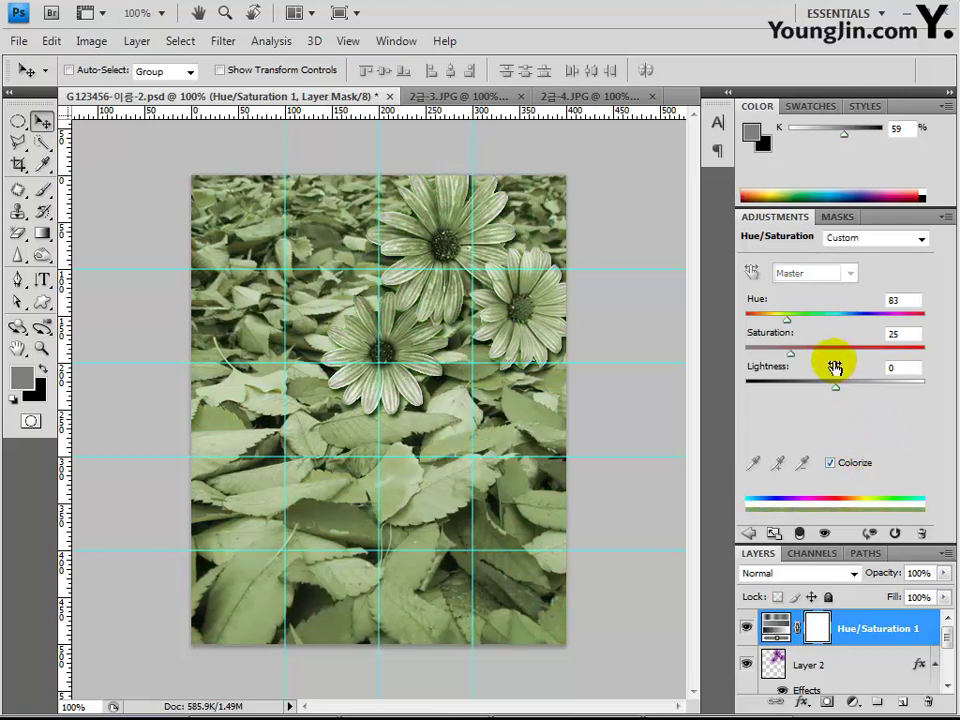
click(902, 301)
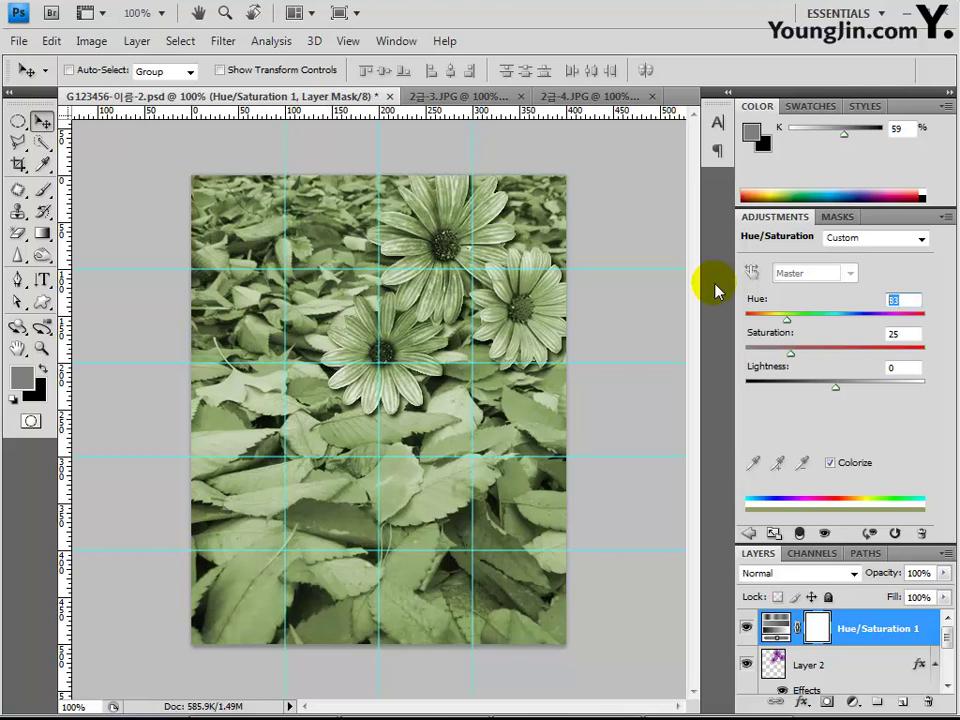
text(50)
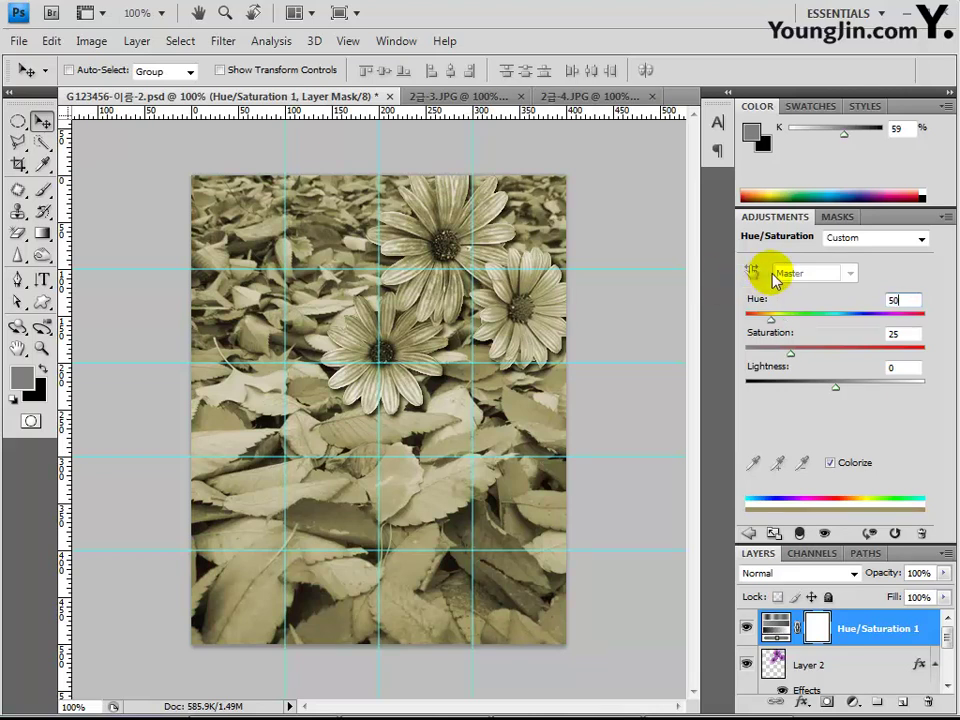
click(898, 330)
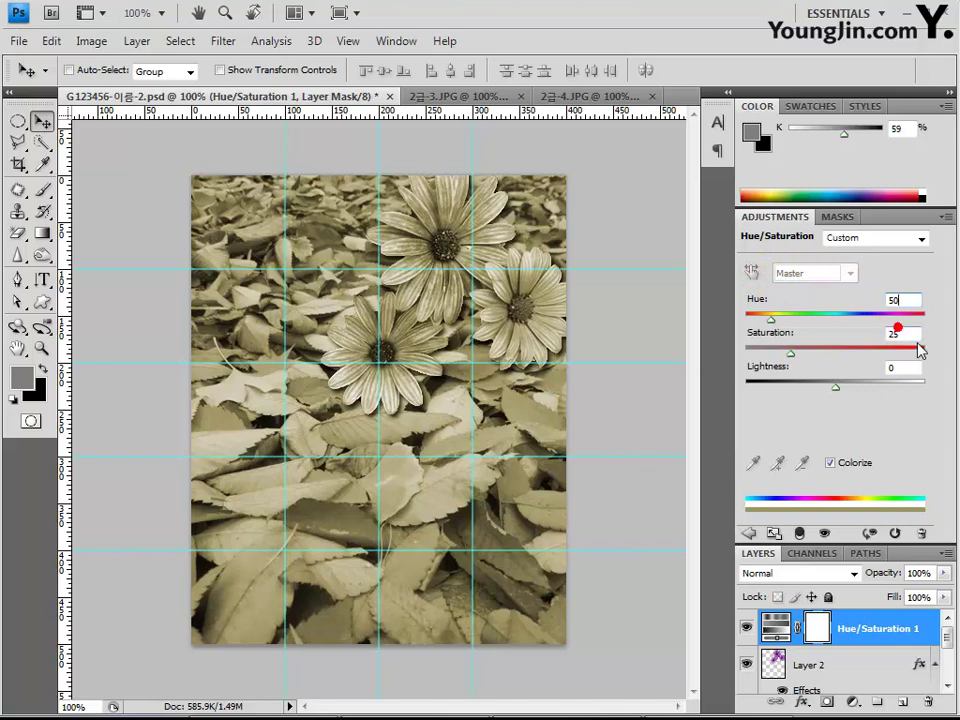
click(906, 333)
text(80)
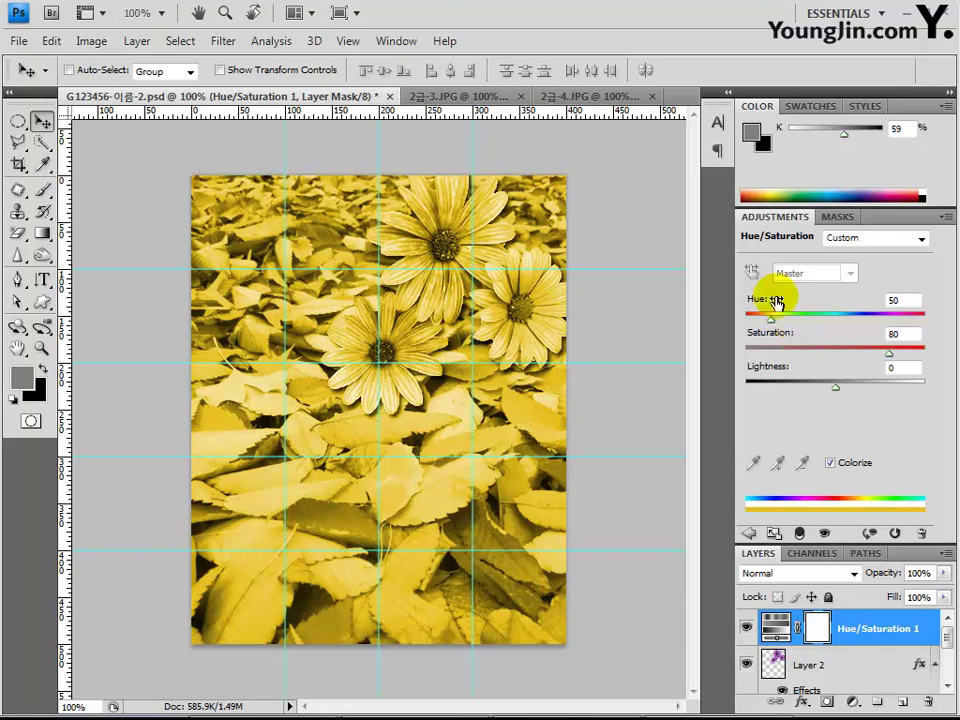
double_click(774, 217)
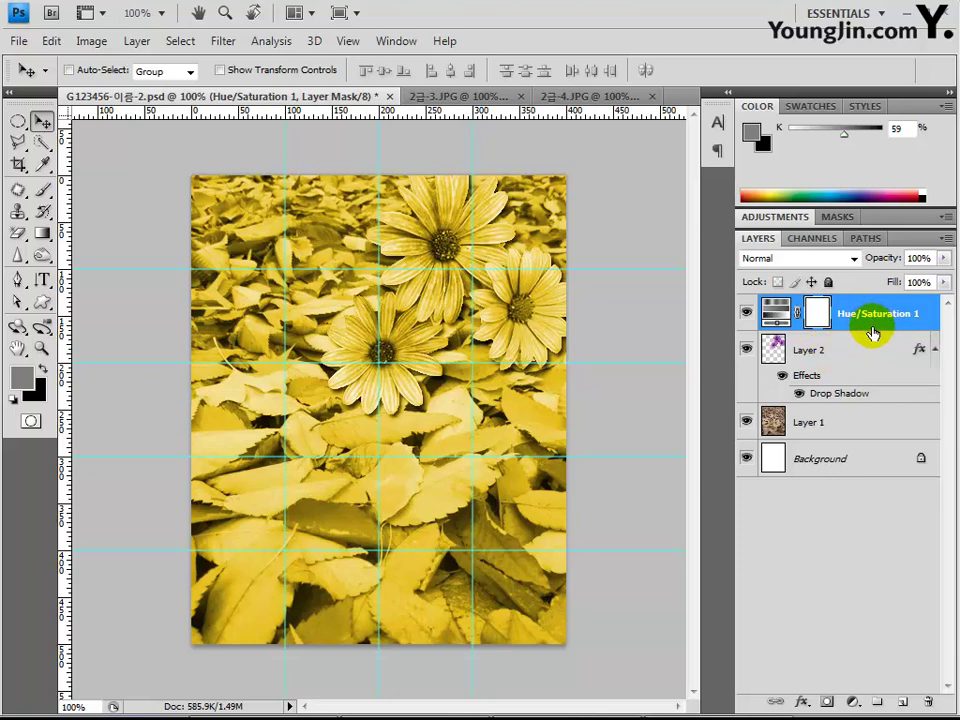
alt+click(882, 331)
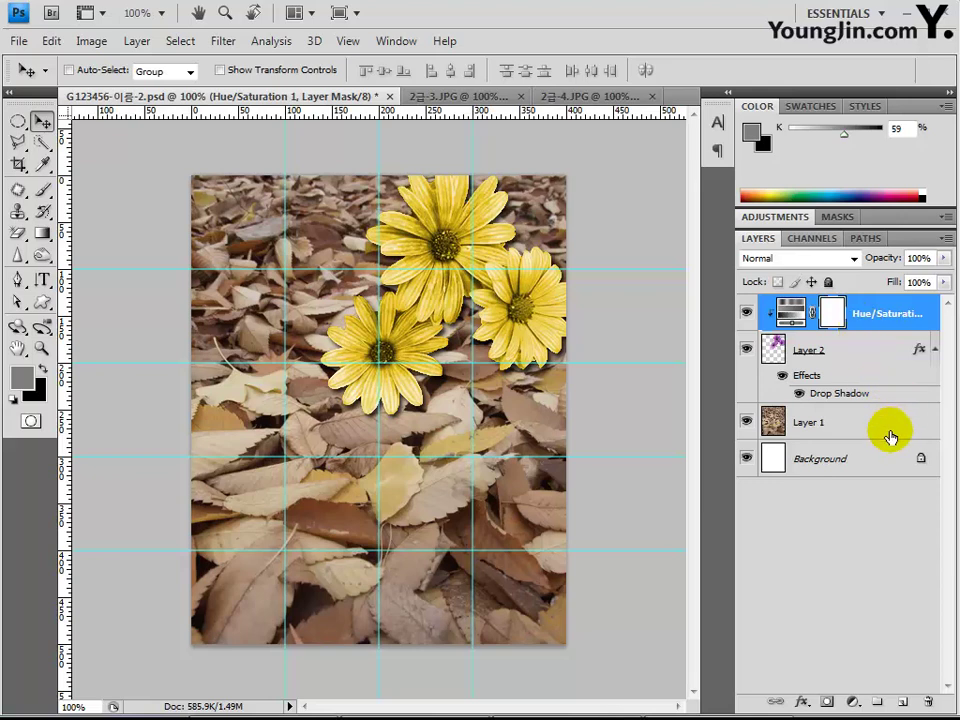
- Duplicate the leaf background Layer 1 and place the copy at the top of the layer stack
click(836, 426)
click(836, 428)
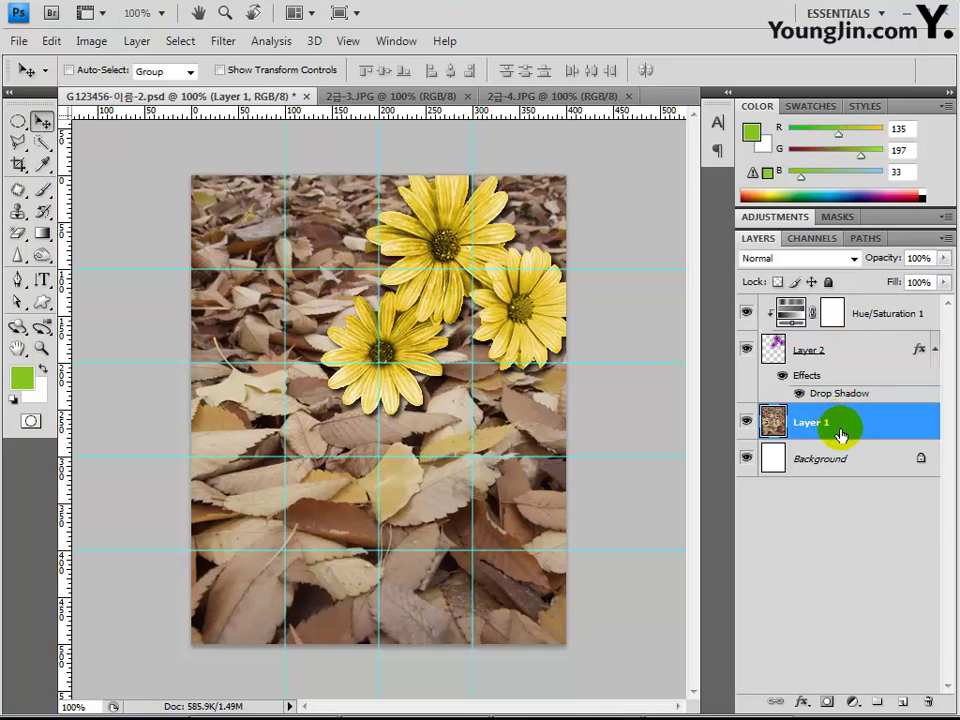
key(ctrl+j)
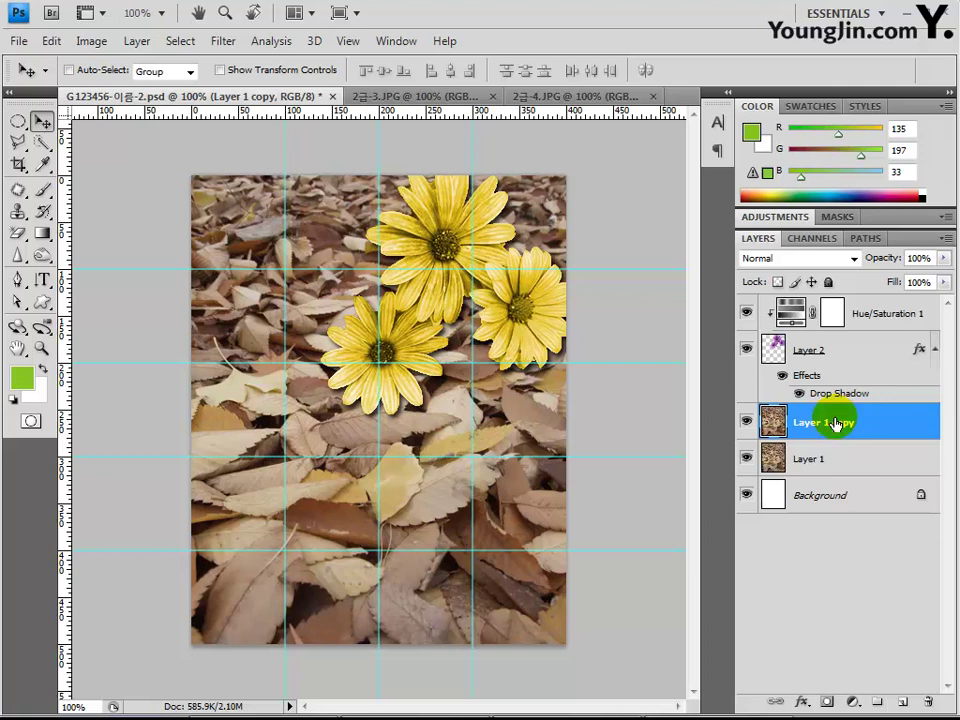
drag(838, 422, 846, 296)
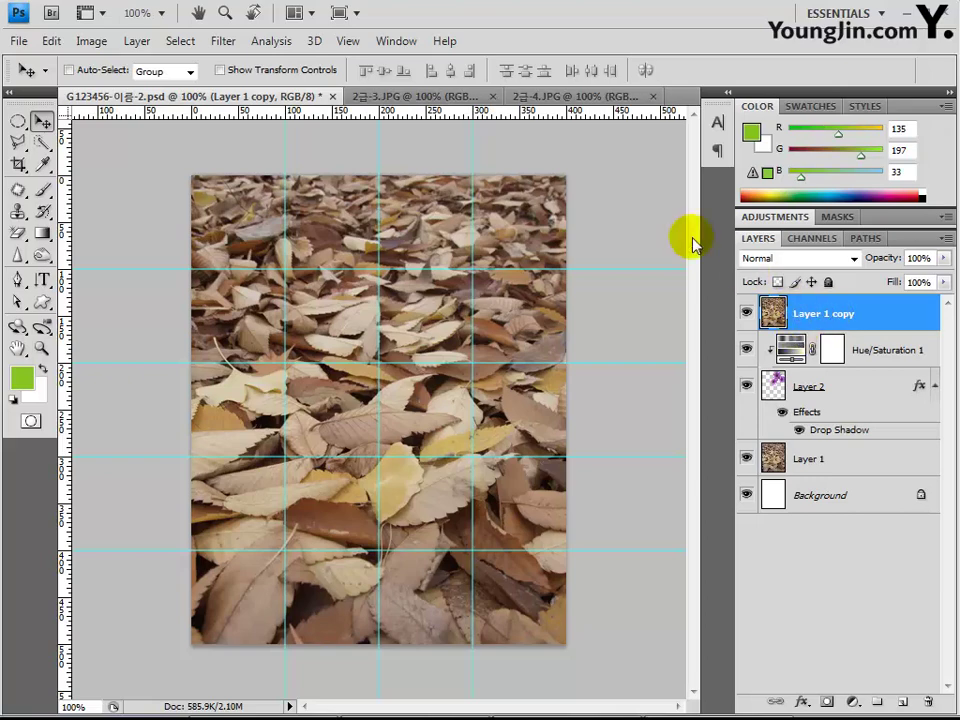
- Apply the Watercolor filter to Layer 1 copy with Brush Detail 9, Shadow Intensity 1 and Texture 1
click(217, 42)
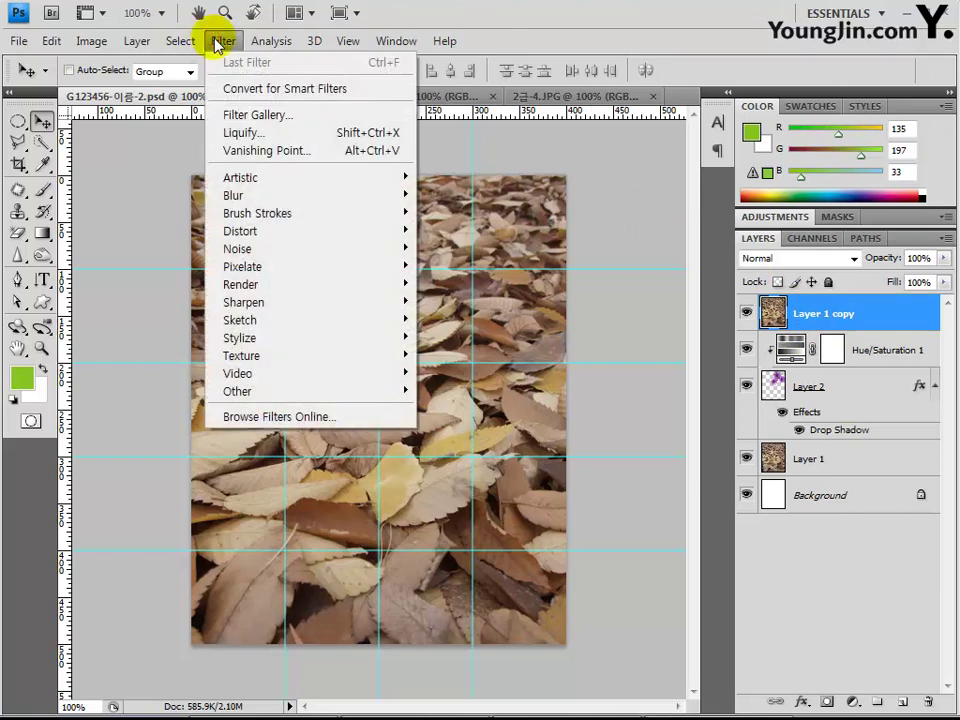
mouse_move(272, 188)
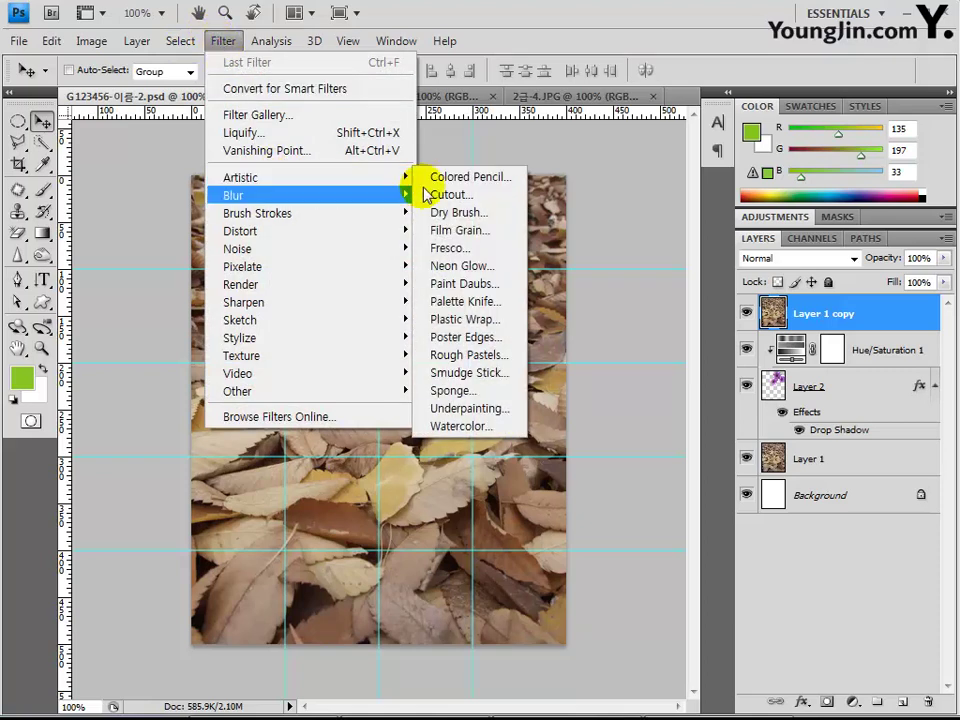
click(471, 428)
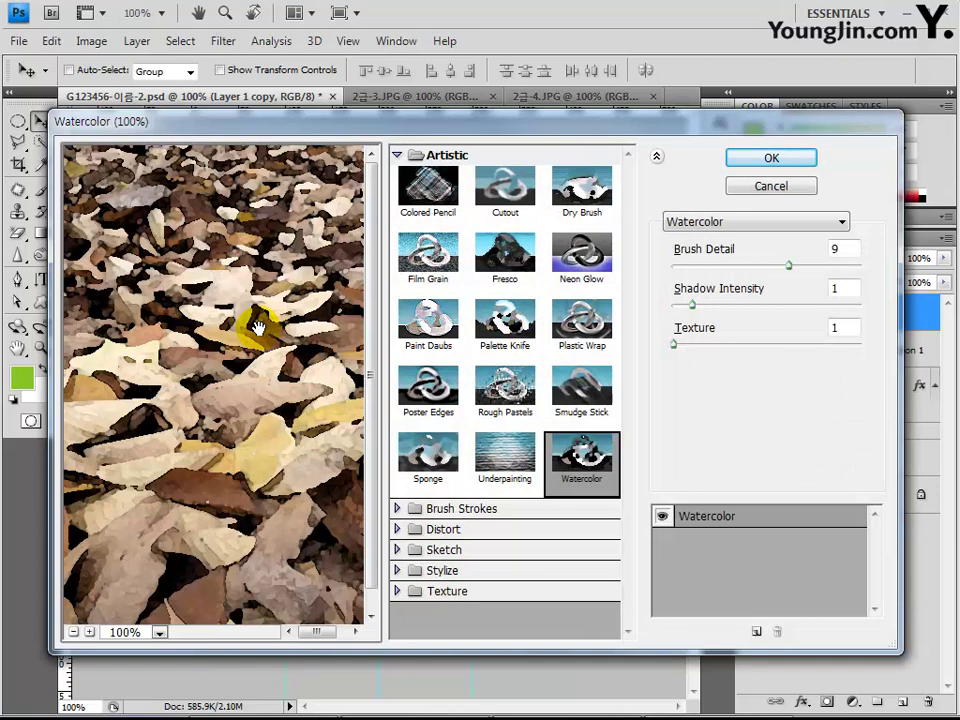
click(767, 157)
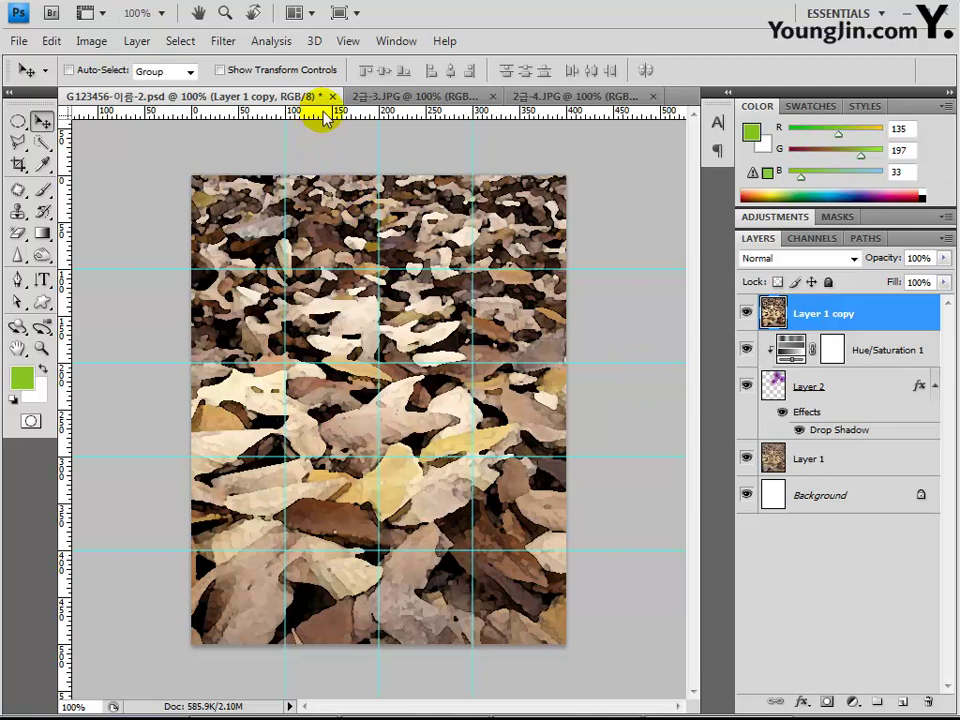
- Place two horizontal and two vertical guides about 25 pixels inside the canvas edges
drag(326, 111, 339, 198)
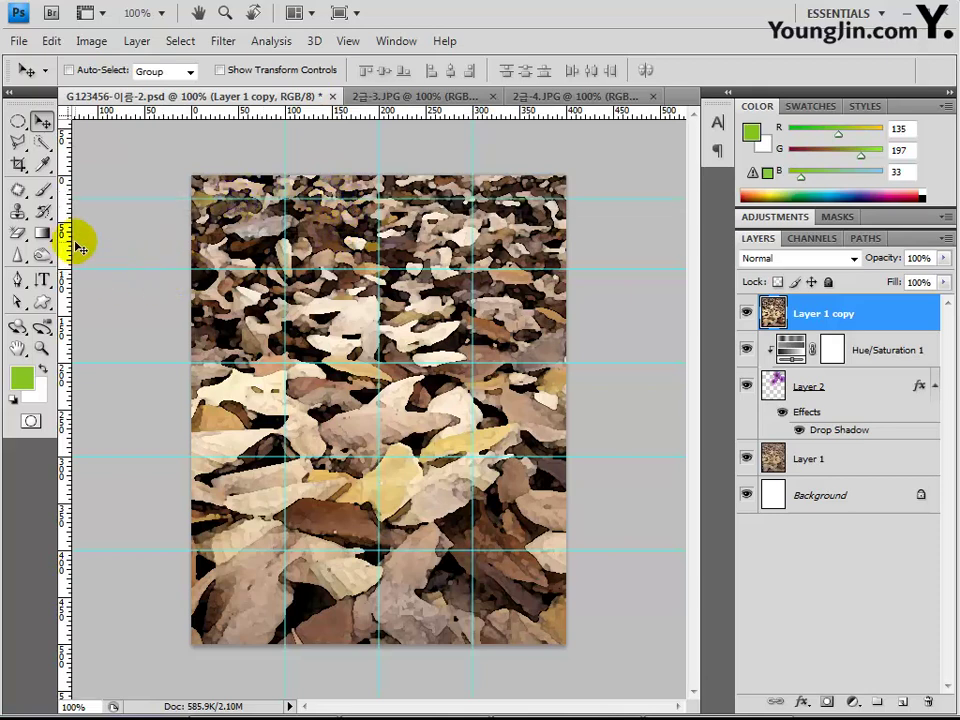
drag(72, 243, 215, 245)
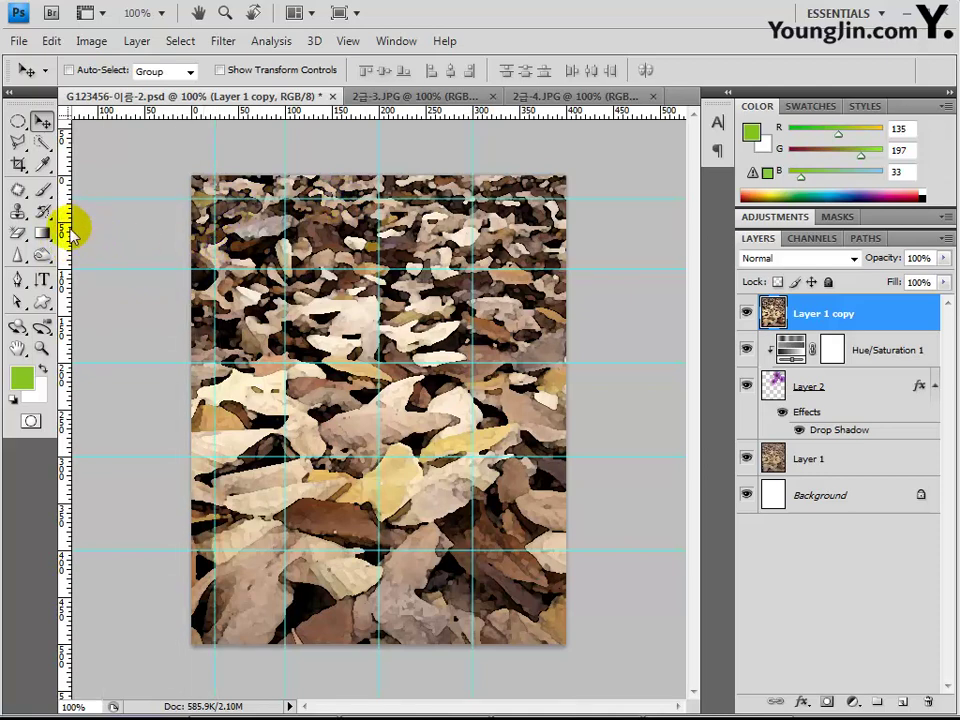
drag(66, 228, 541, 276)
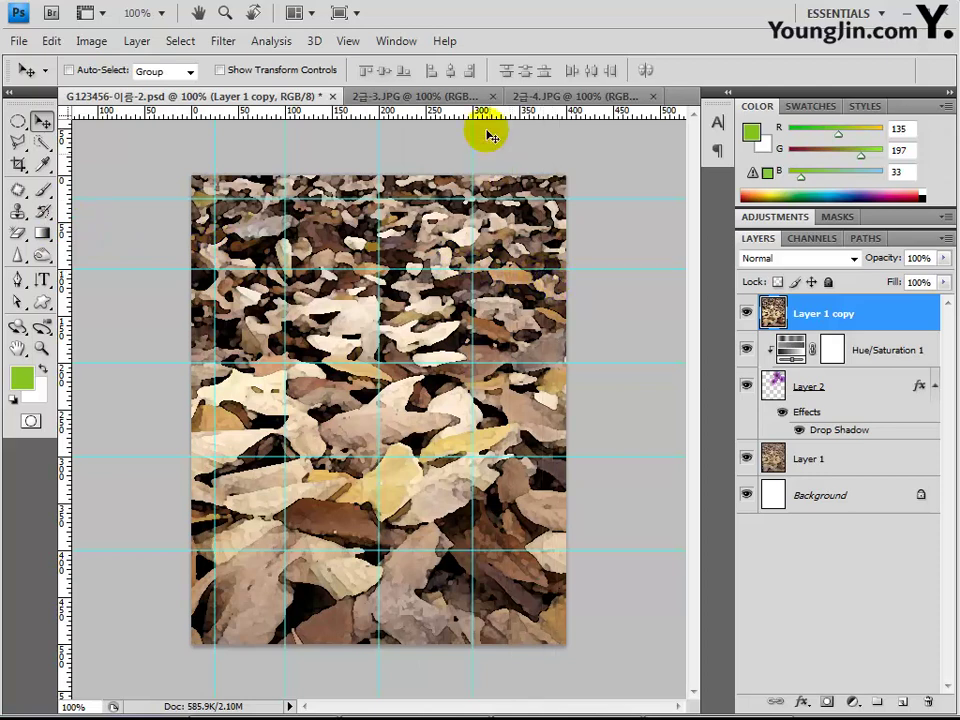
drag(507, 112, 497, 621)
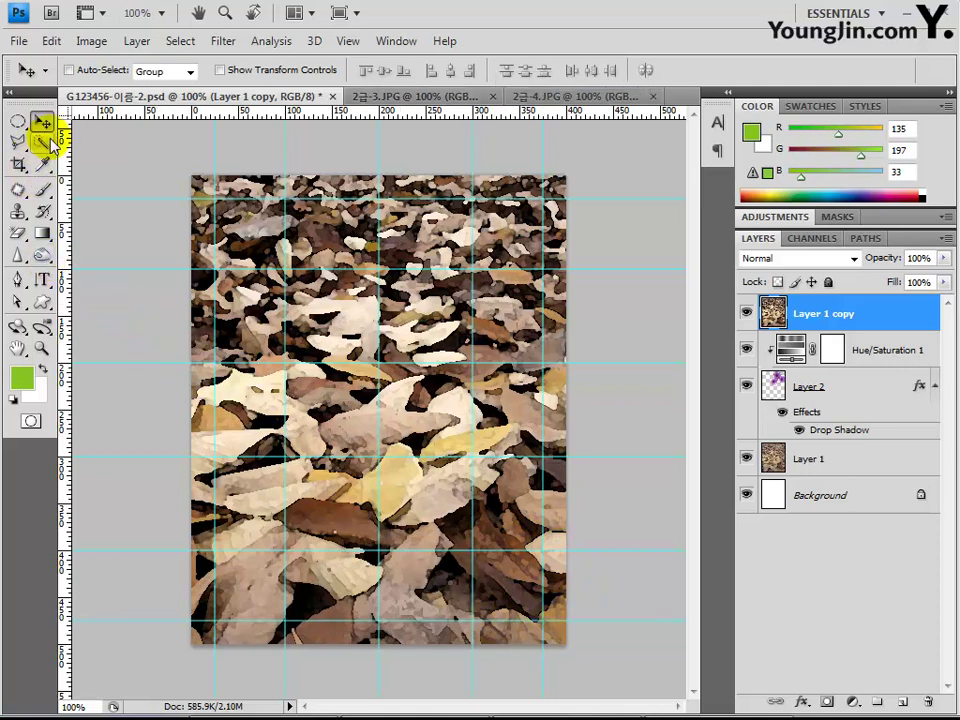
- Make a rectangular marquee selection on Layer 1 copy bounded by the four outer guides
click(15, 122)
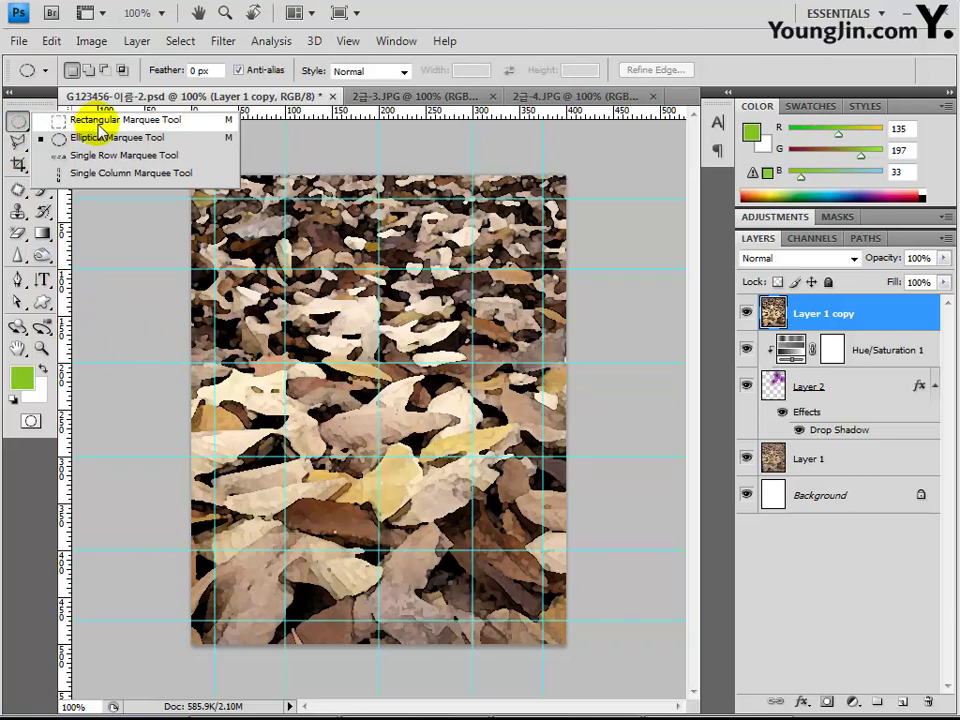
click(108, 120)
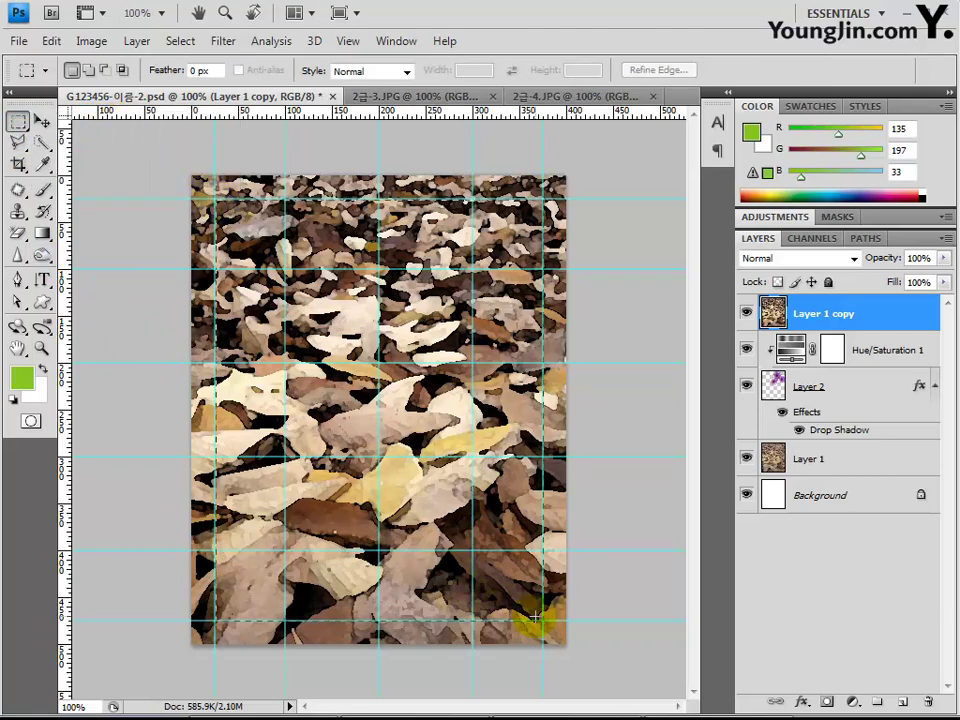
drag(533, 608, 216, 197)
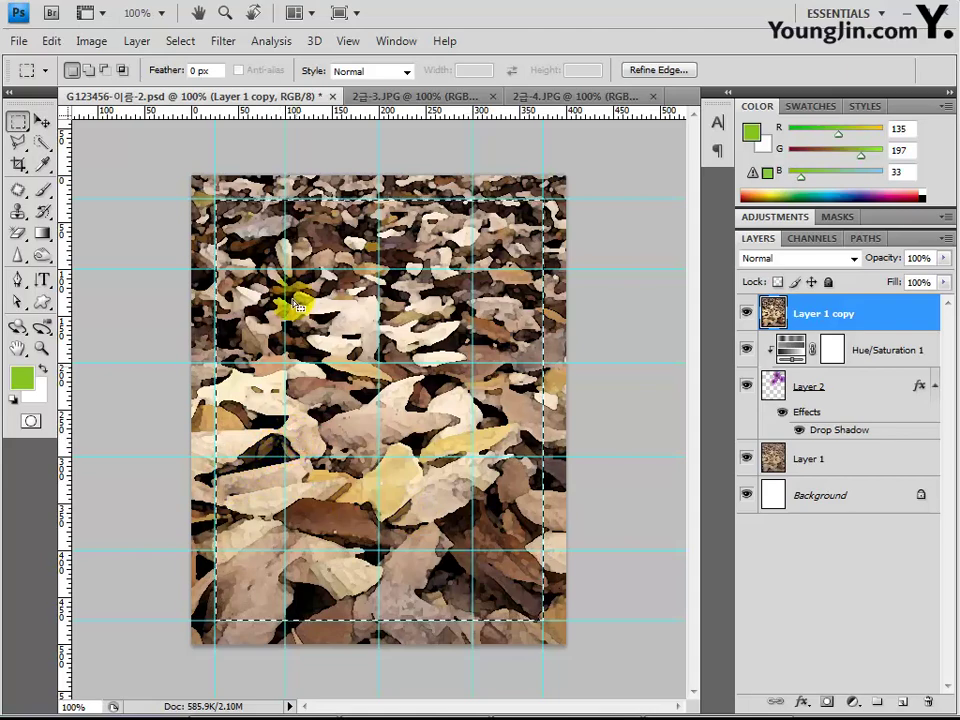
- Smooth the rectangular selection with a 5-pixel sample radius, delete the selected interior of Layer 1 copy, and deselect
click(182, 41)
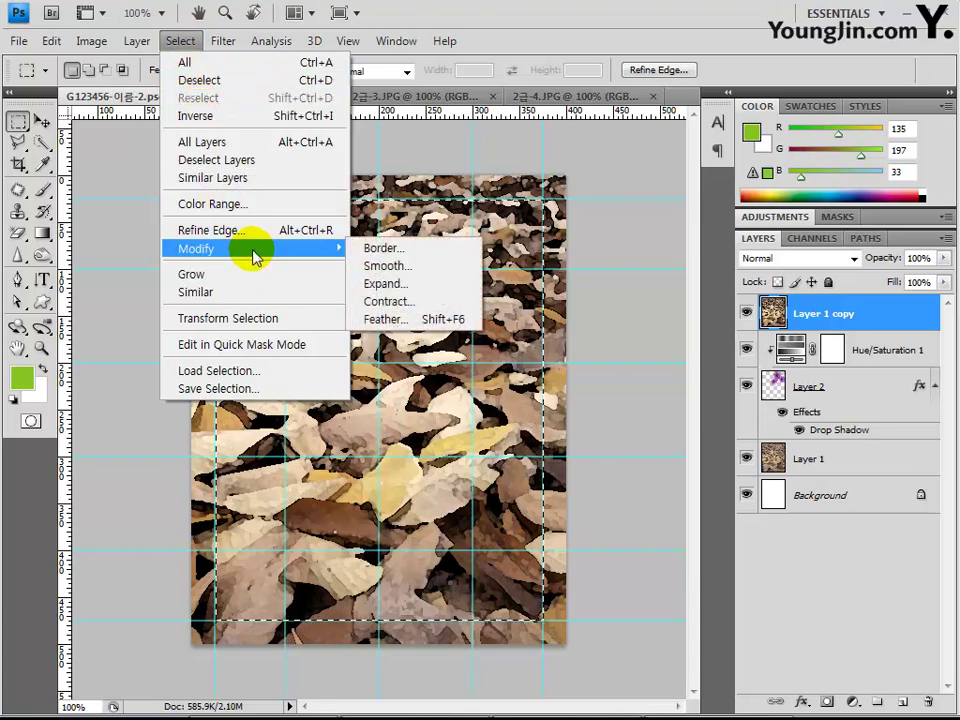
click(384, 266)
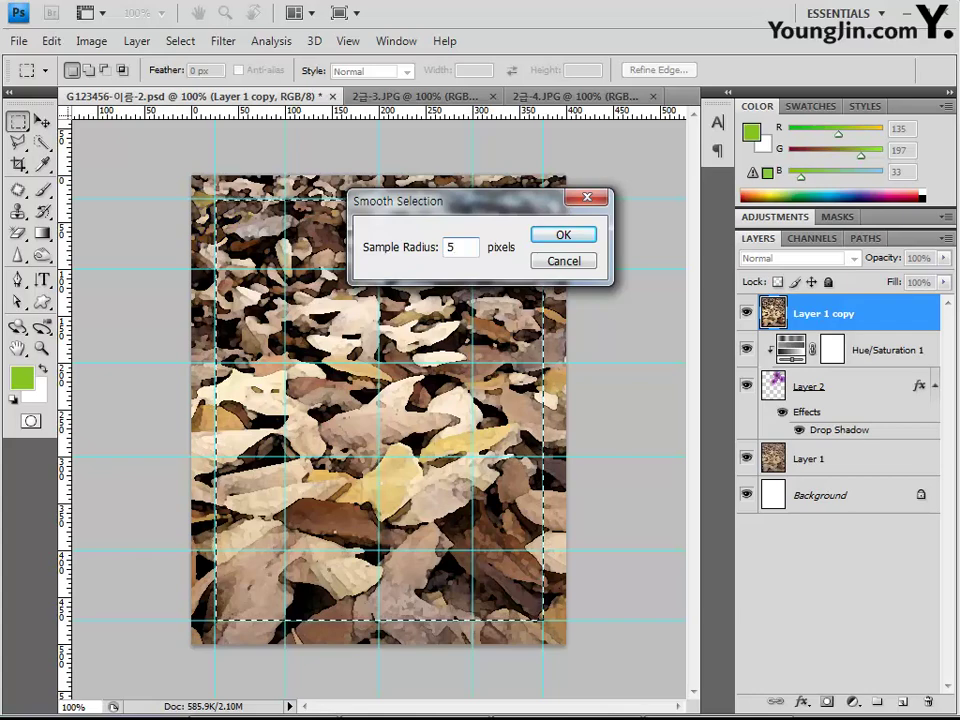
key(Return)
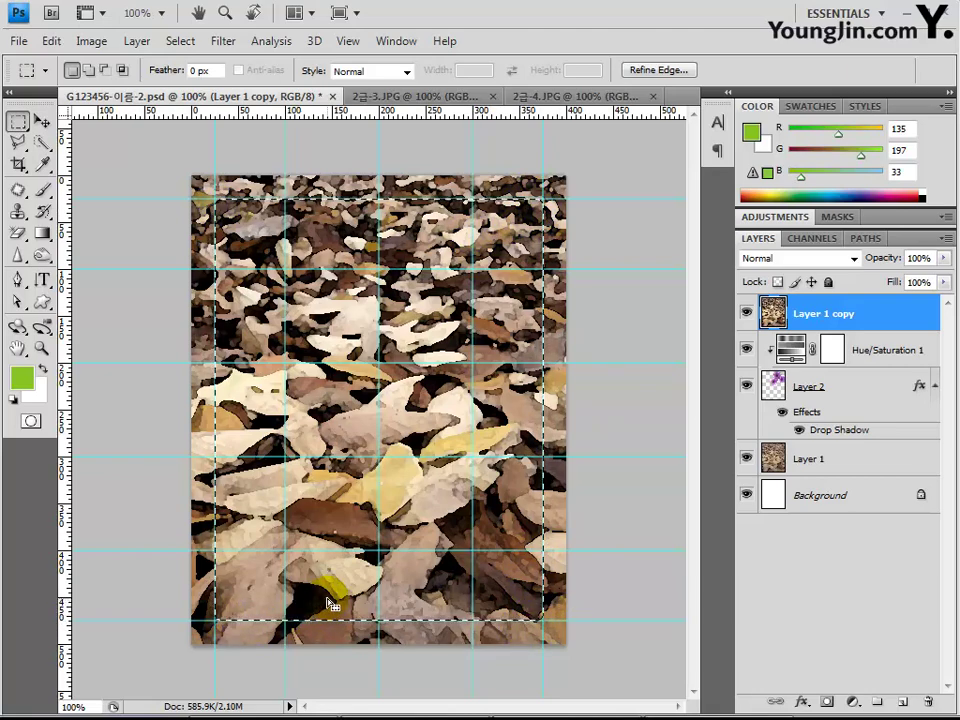
key(Delete)
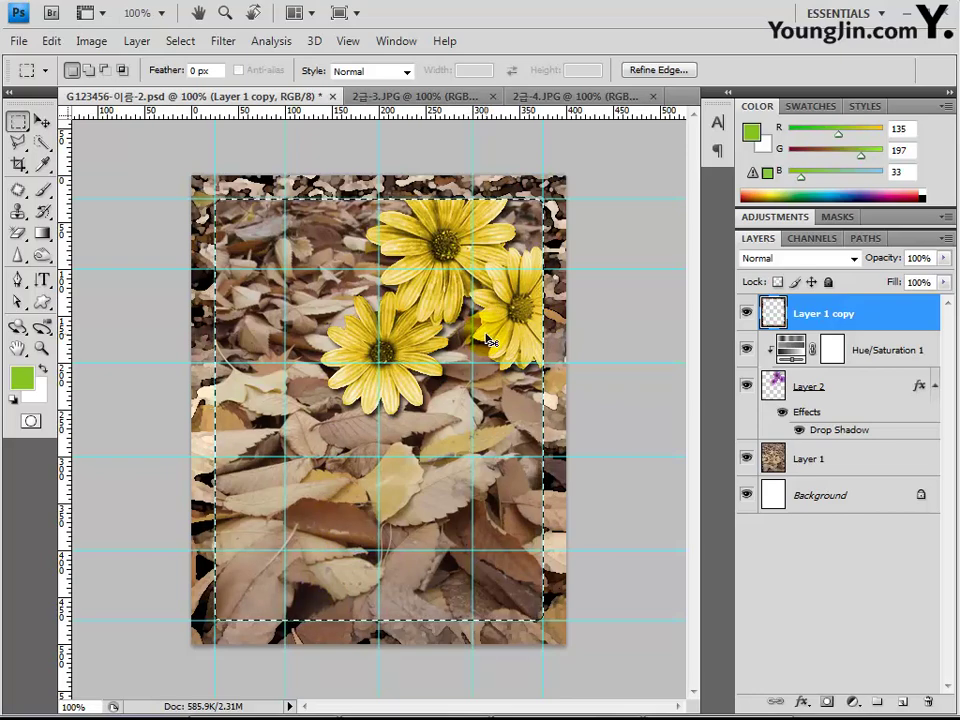
key(ctrl+d)
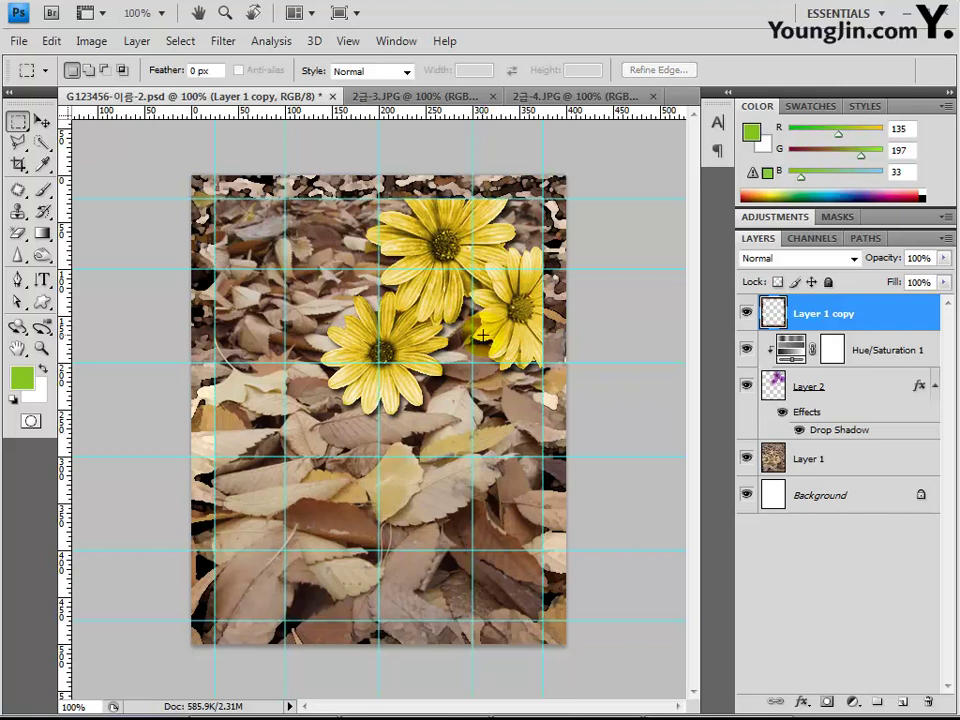
- Add a 5 px Stroke effect in yellow #ffff00 to Layer 1 copy
click(807, 323)
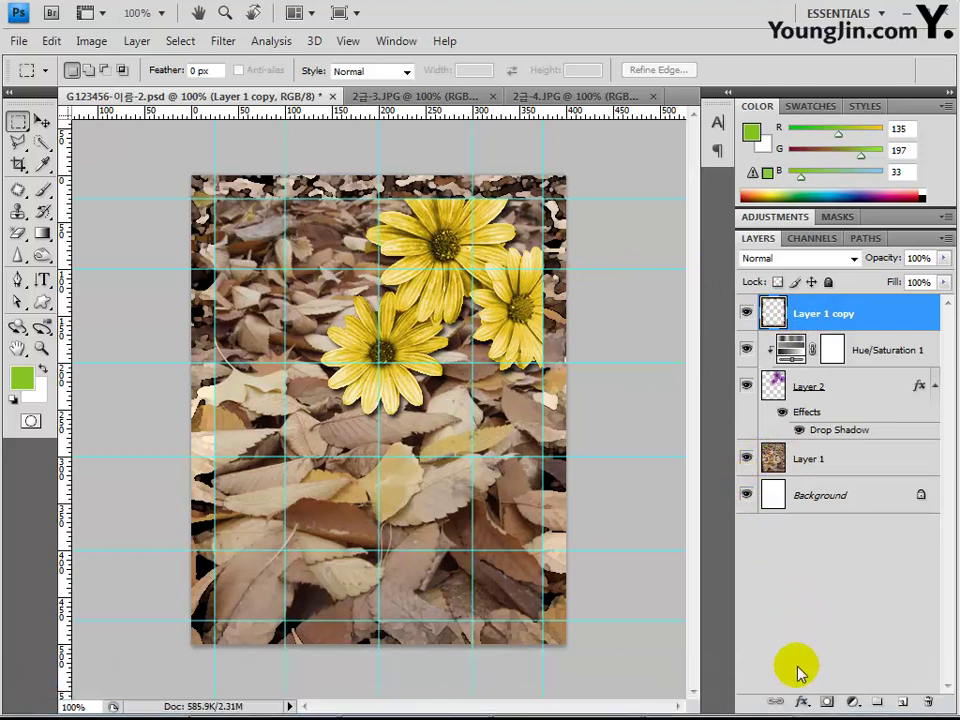
click(801, 701)
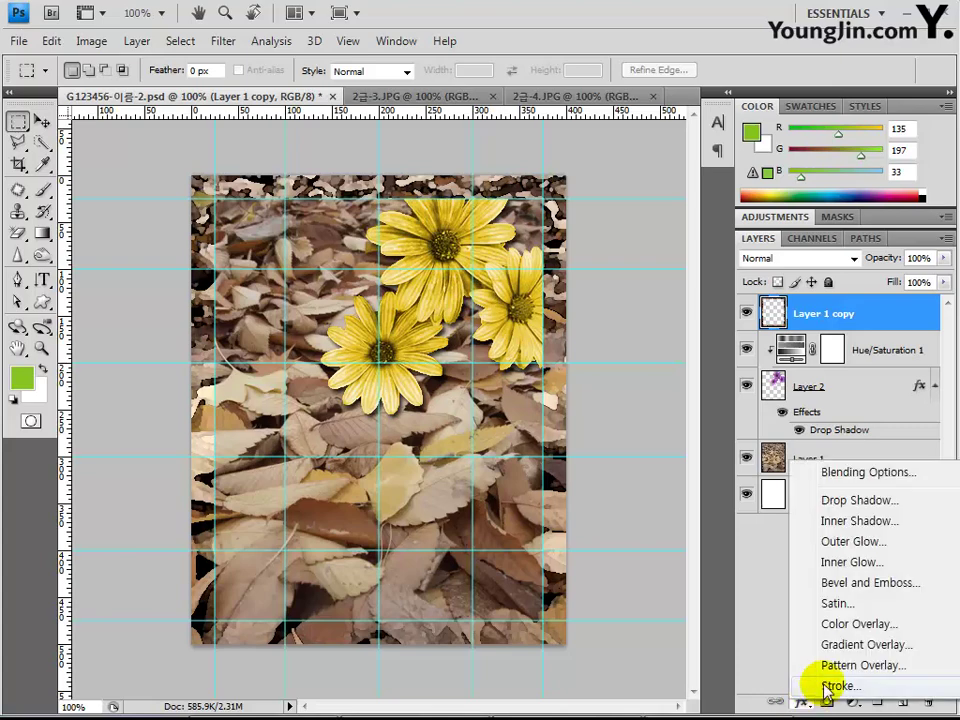
click(826, 686)
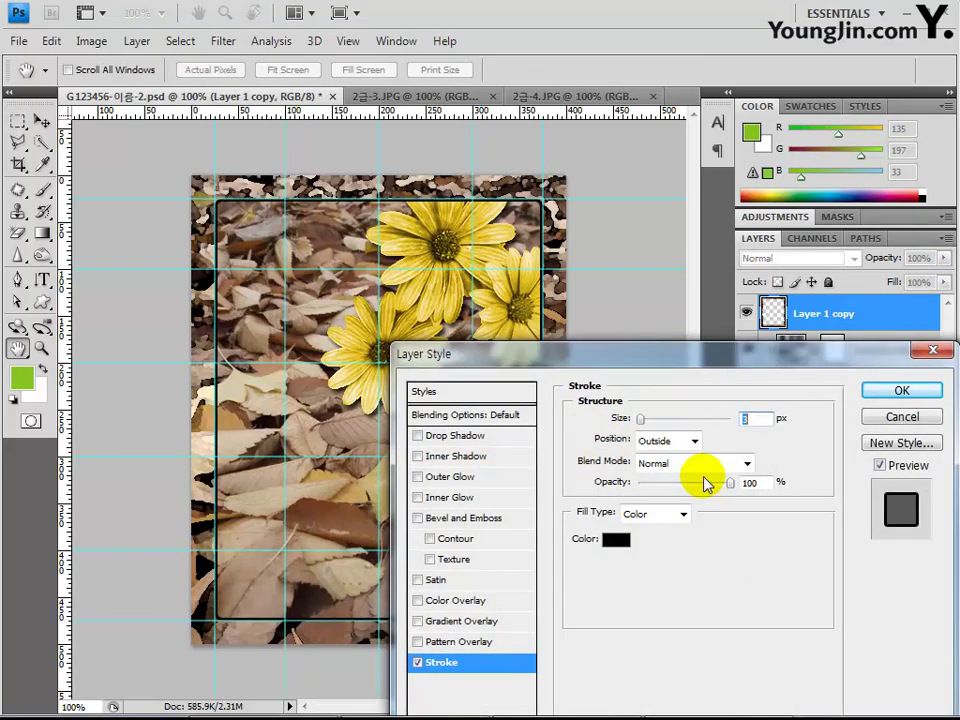
text(5)
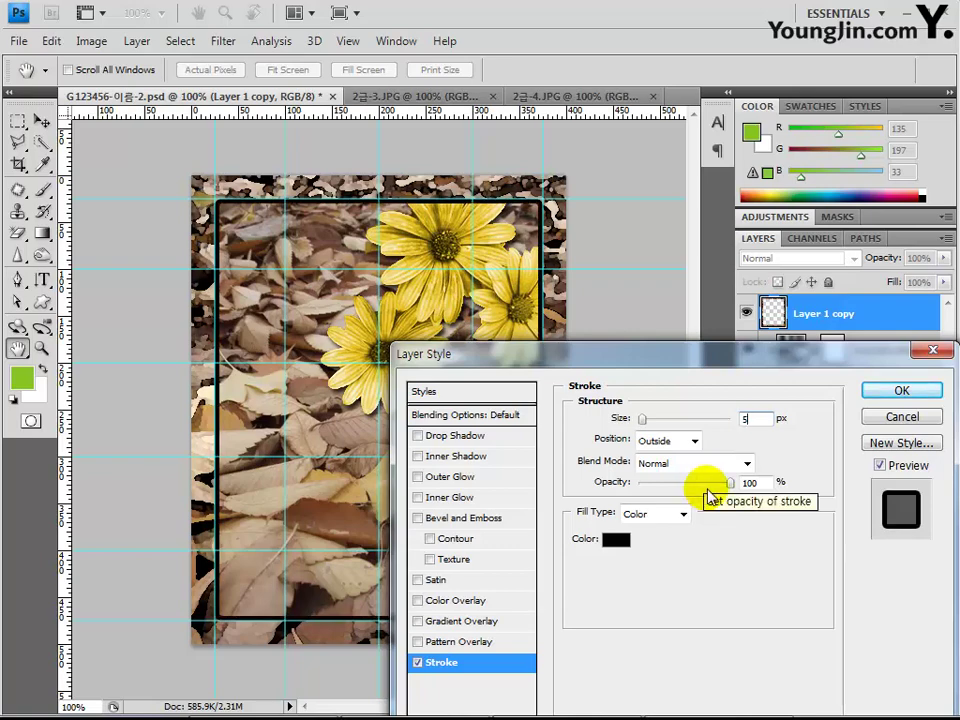
click(616, 539)
text(ffff00)
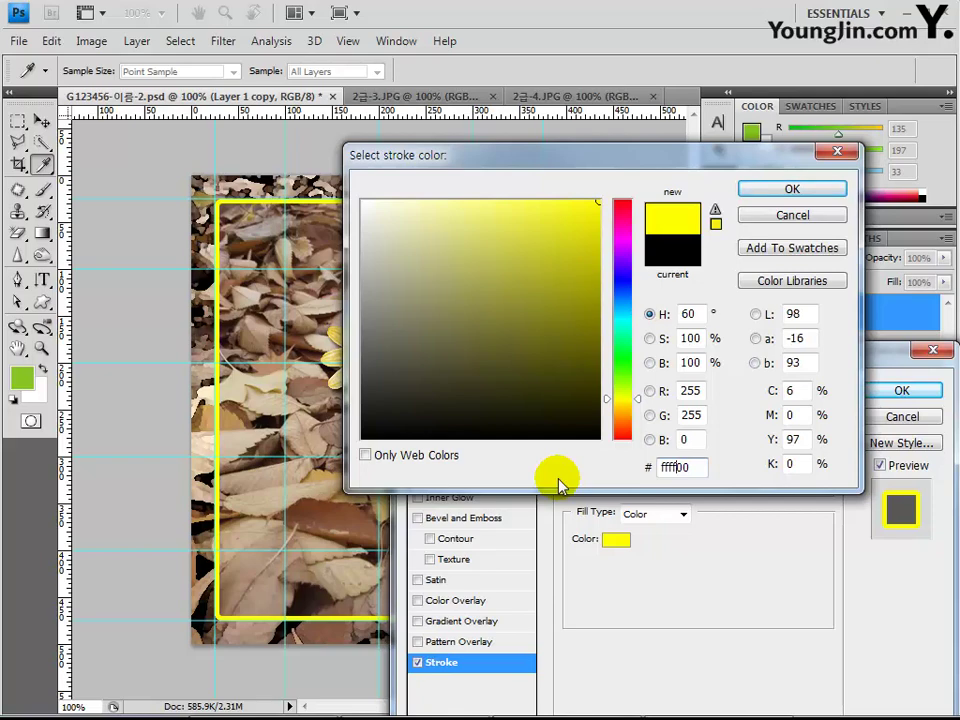
key(Return)
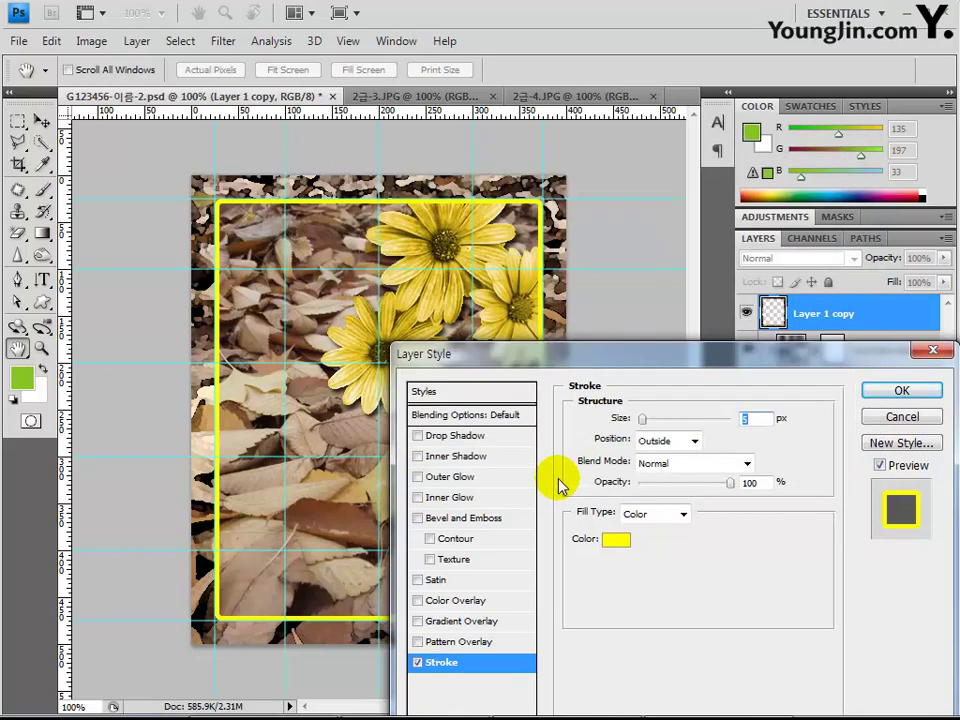
- Add a Drop Shadow with a distance of 10 px to Layer 1 copy and apply the layer style
click(476, 437)
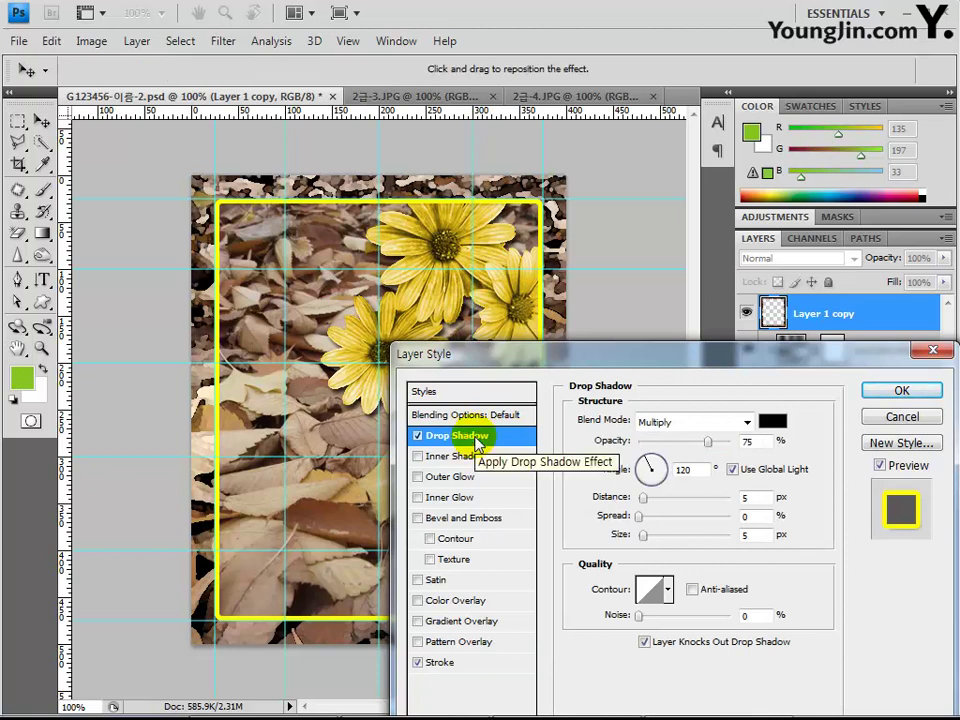
double_click(745, 497)
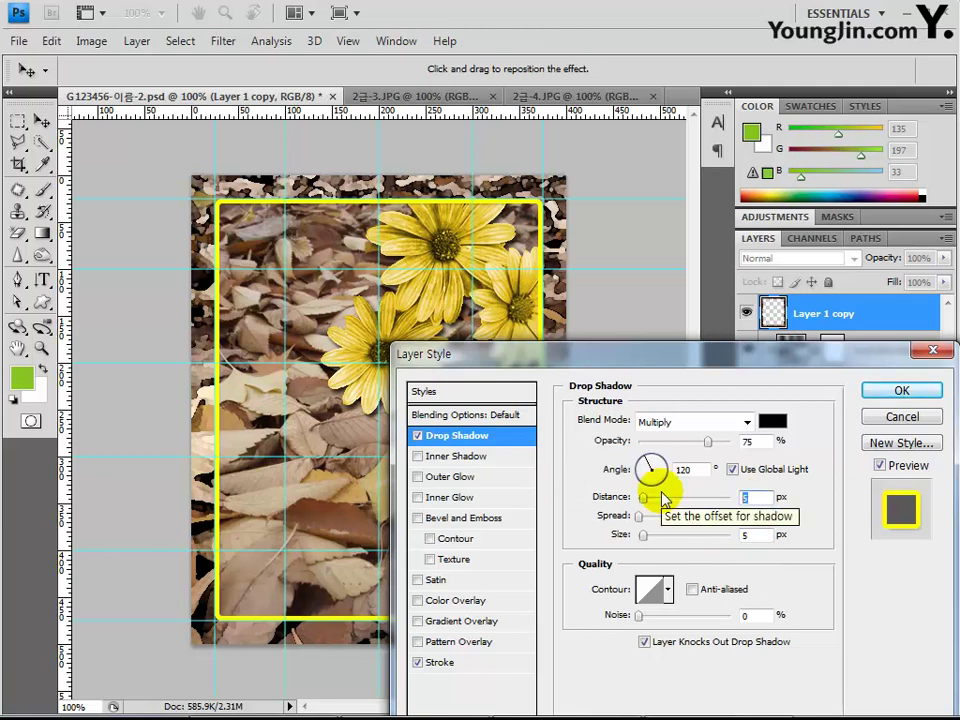
text(10)
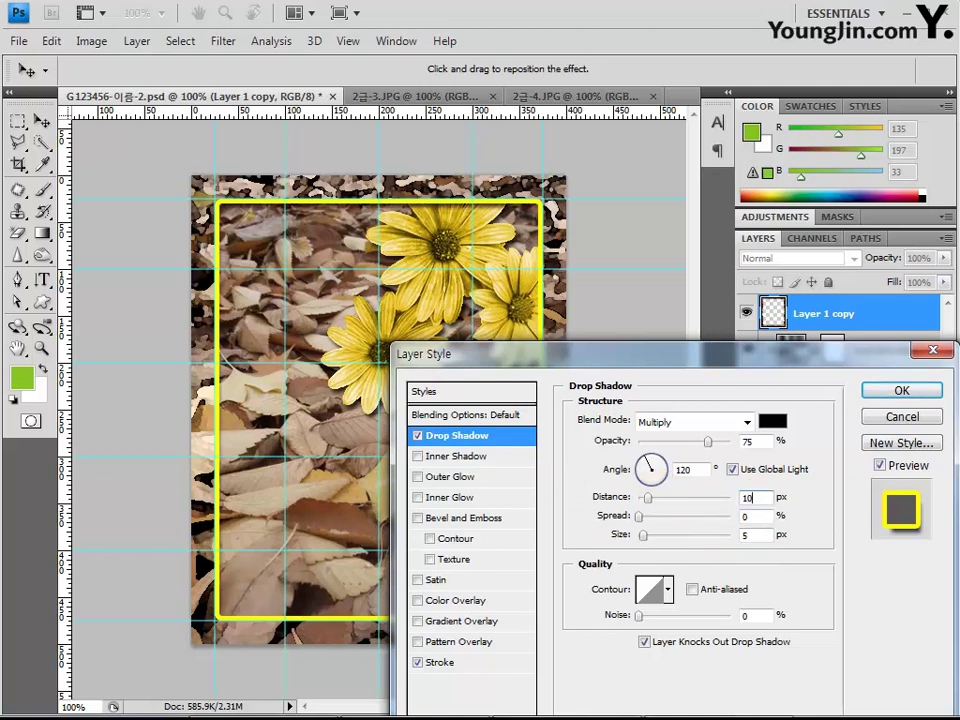
double_click(757, 534)
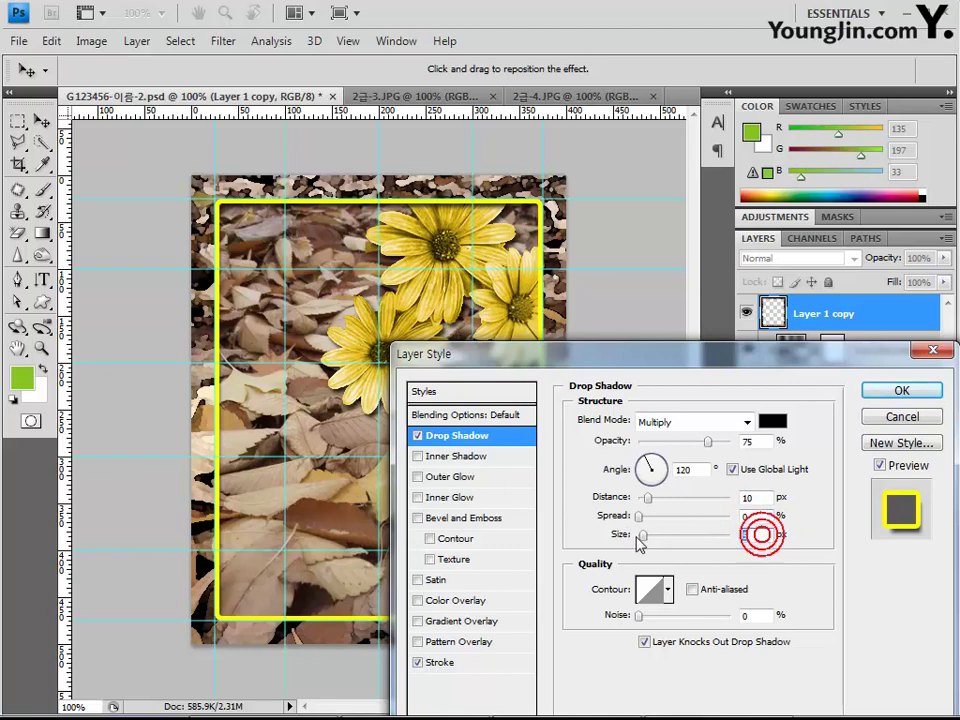
click(870, 392)
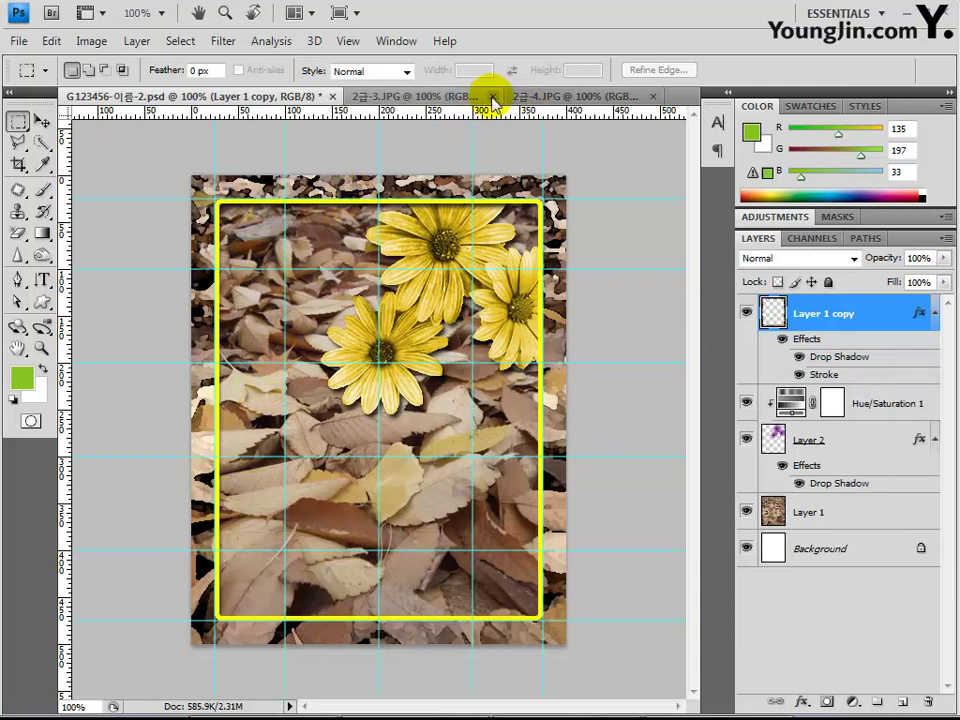
- In the cup image 2급-4.JPG, start a Pen path up the cup's left side and along its back rim
click(546, 96)
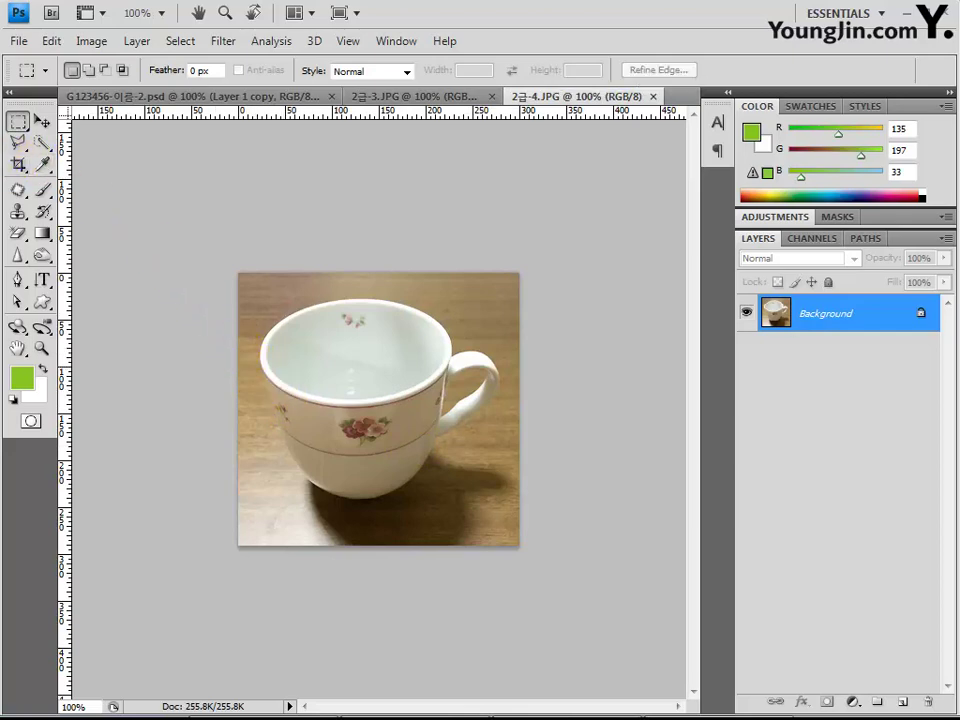
click(19, 280)
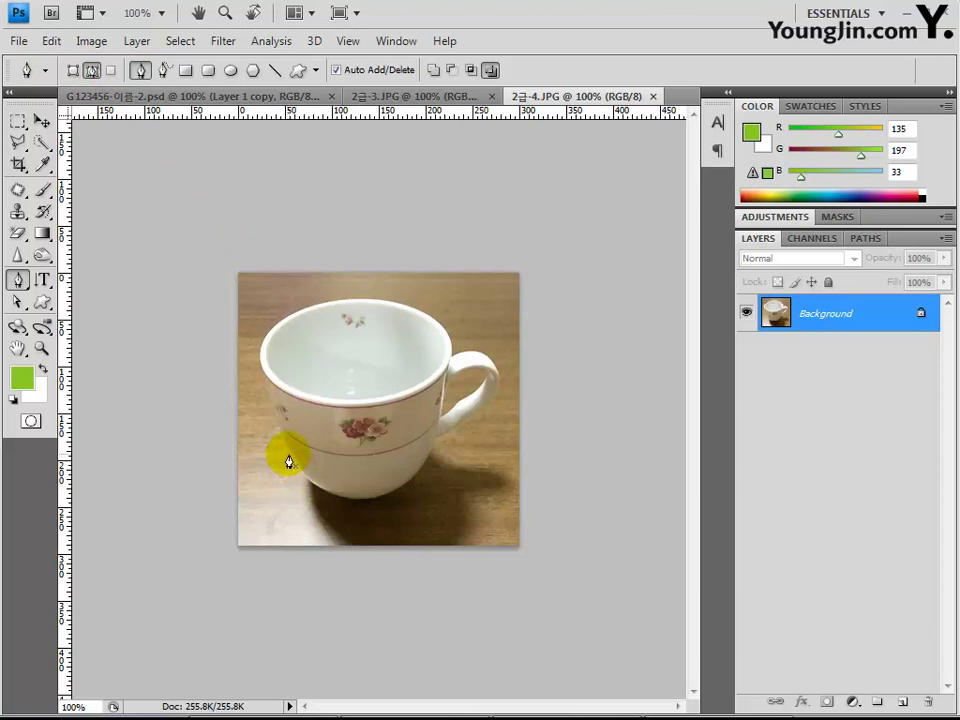
click(289, 454)
click(265, 380)
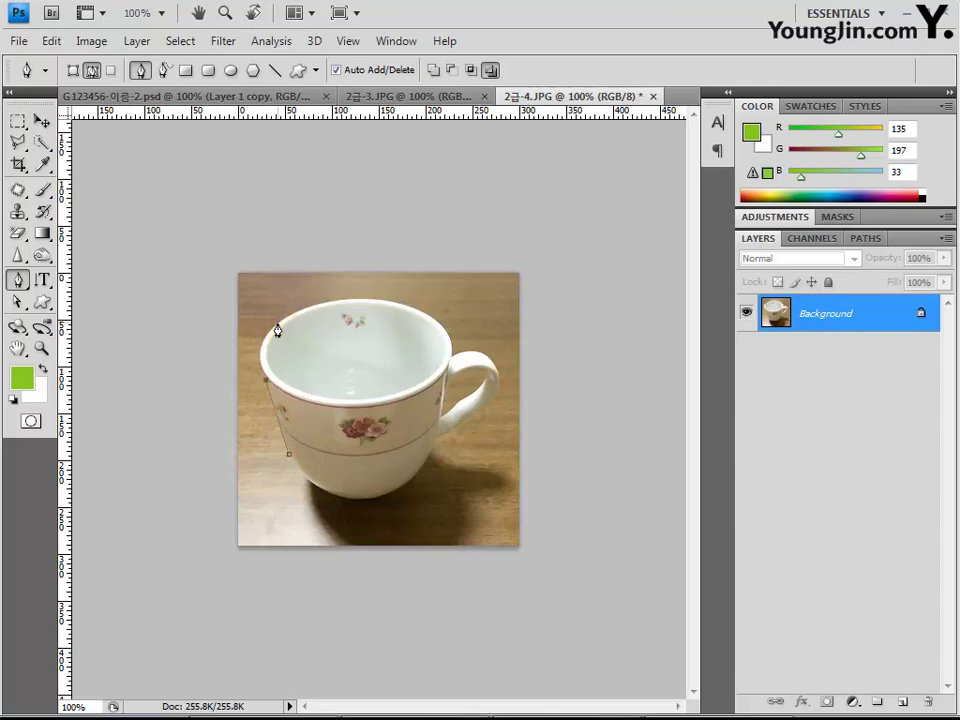
drag(277, 323, 310, 307)
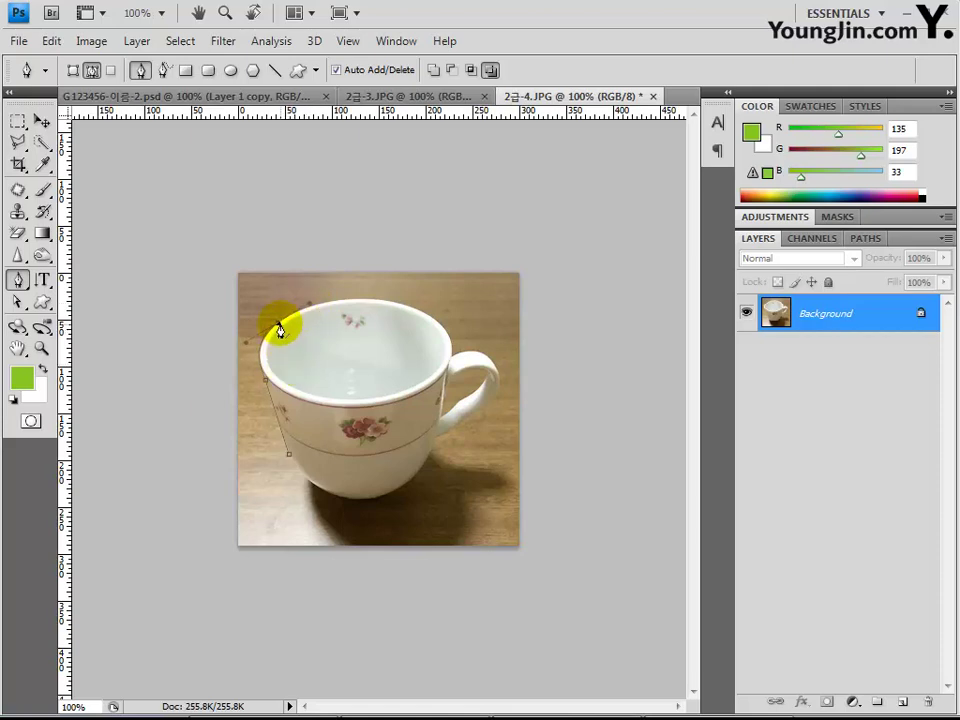
alt+click(279, 327)
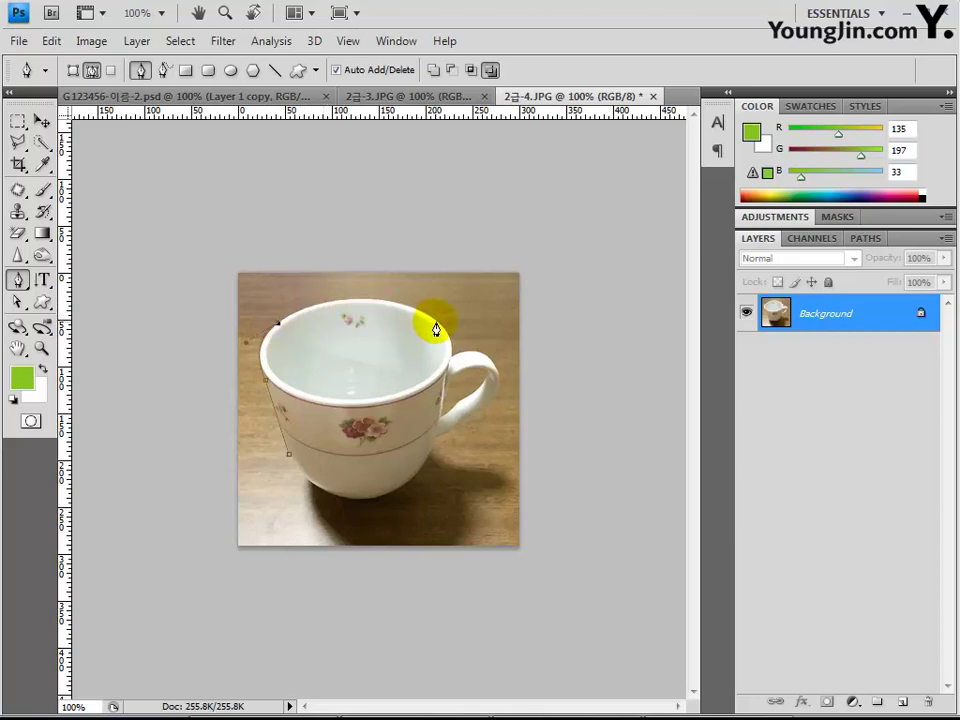
drag(436, 324, 516, 376)
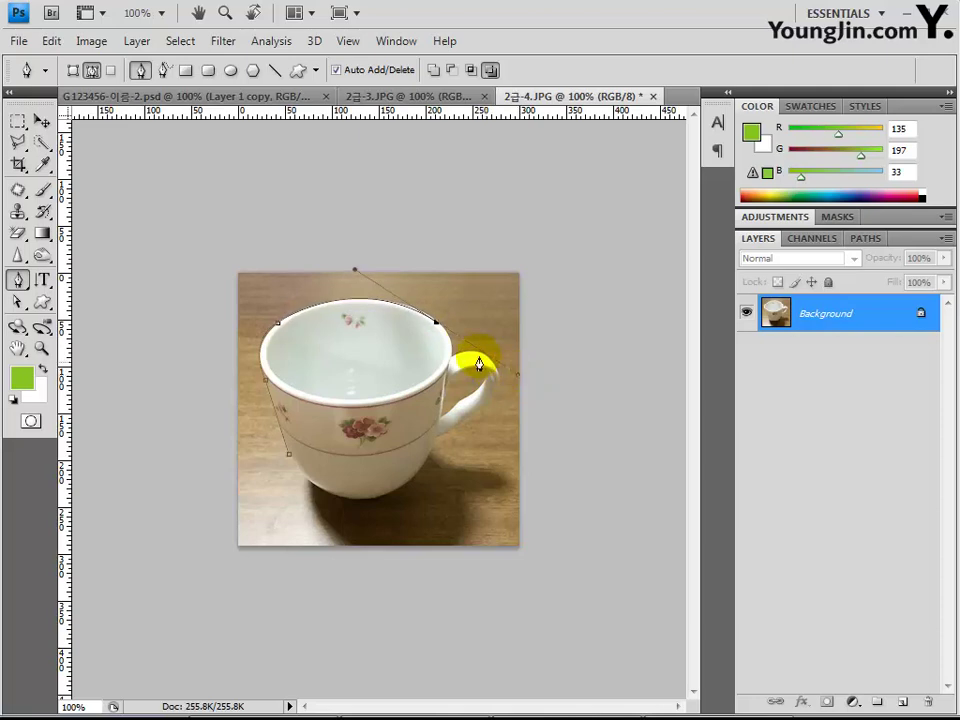
alt+click(437, 323)
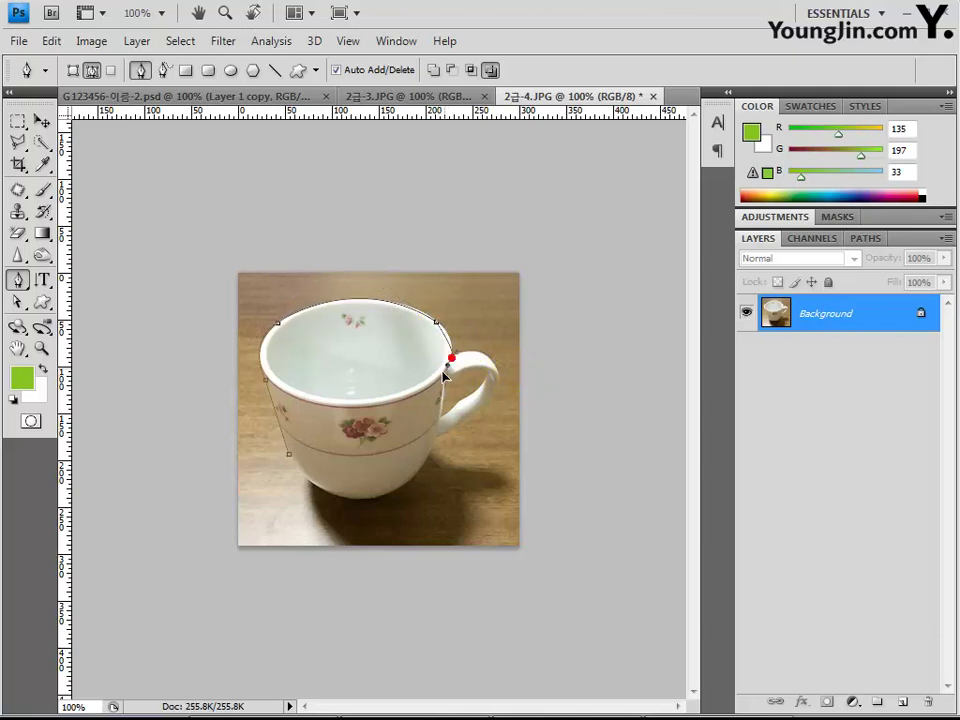
- Continue the Pen path around the outer edge of the cup's handle
drag(452, 357, 513, 400)
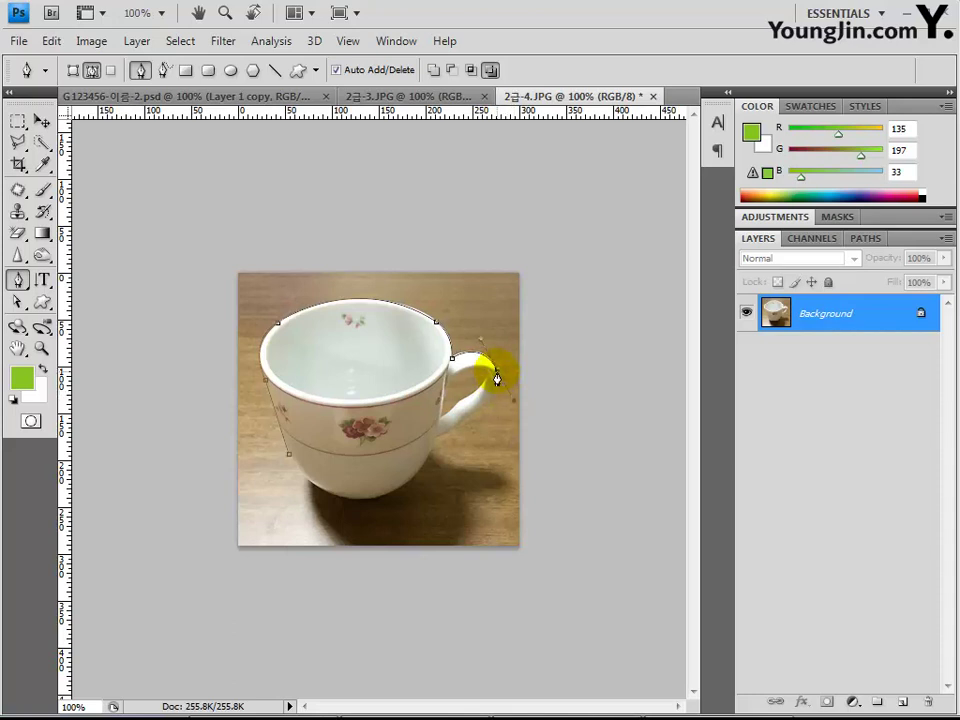
alt+click(497, 372)
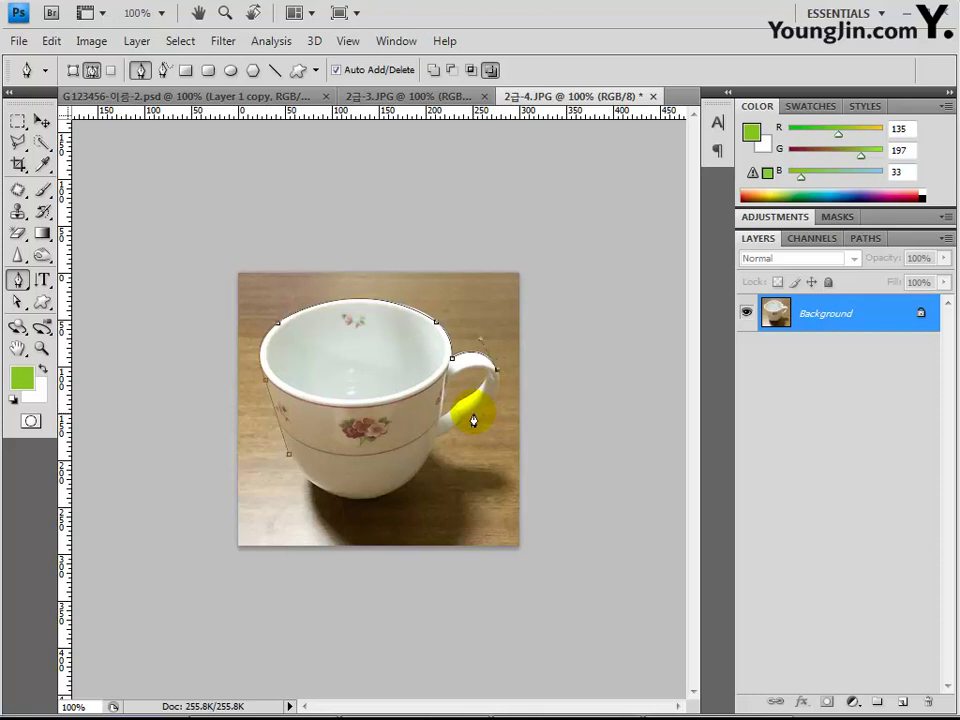
drag(473, 419, 441, 433)
click(473, 417)
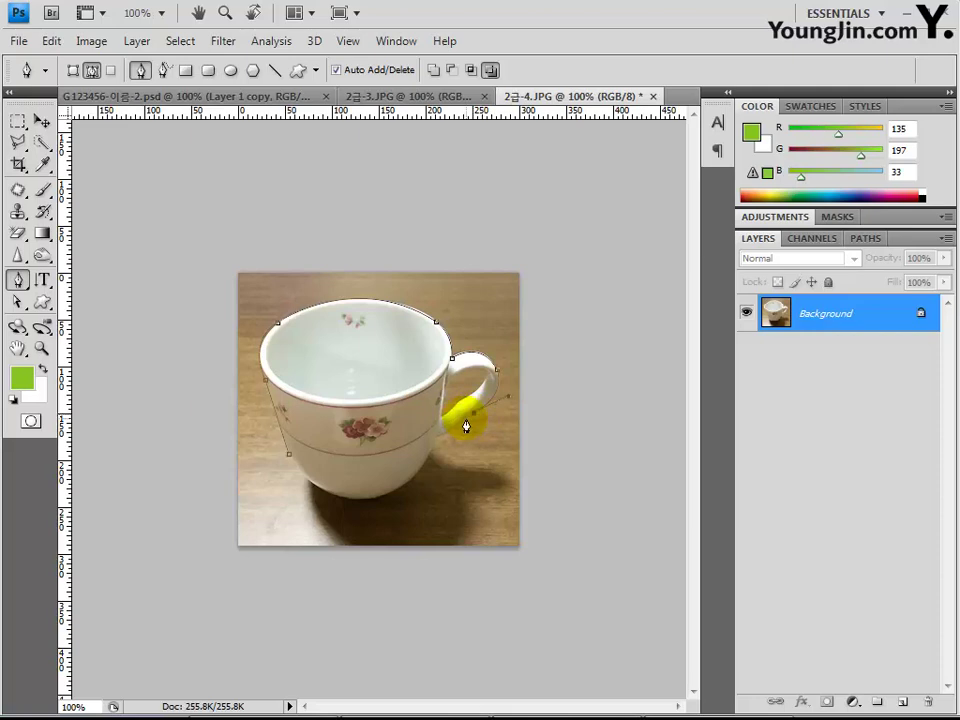
click(465, 425)
- Trace the lower right side and base of the cup with the Pen tool and close the path
drag(426, 447, 439, 437)
mouse_move(399, 482)
mouse_down()
mouse_move(403, 491)
mouse_move(386, 501)
mouse_move(403, 514)
mouse_move(392, 508)
mouse_move(409, 482)
mouse_up()
drag(314, 485, 256, 456)
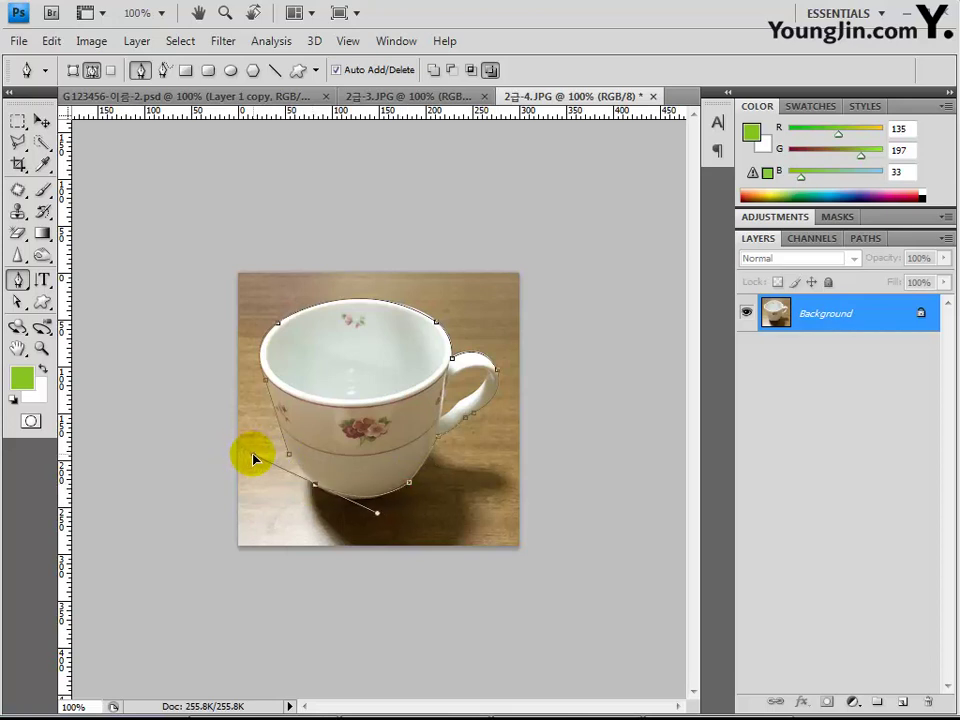
drag(314, 487, 289, 462)
ctrl+click(287, 455)
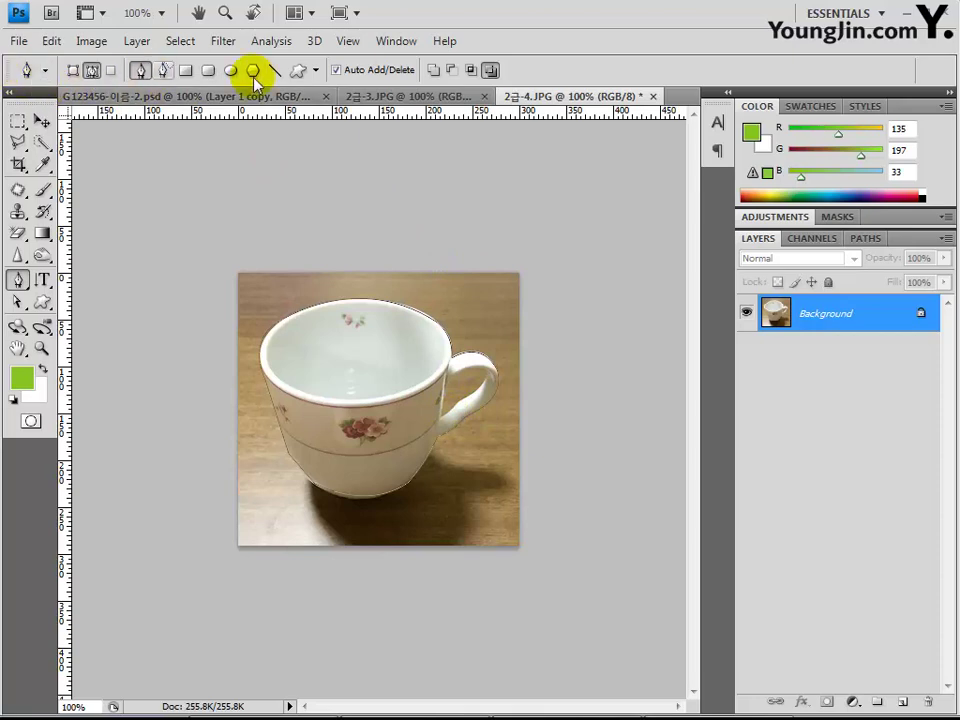
- Trace the opening inside the cup's handle as a path that subtracts from the cup outline
click(452, 70)
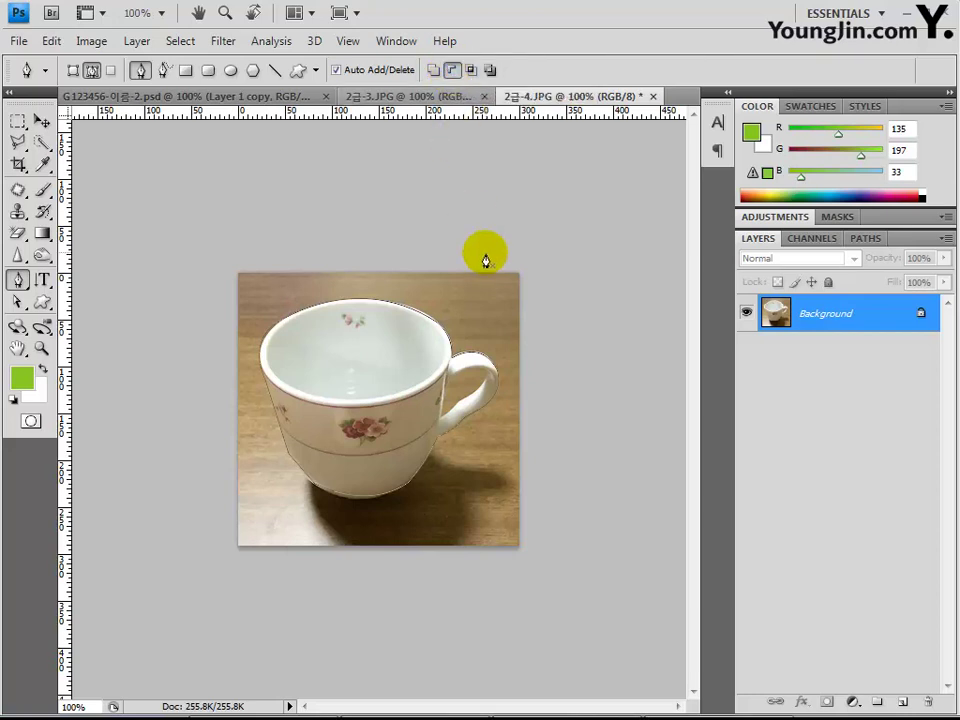
click(456, 370)
mouse_move(469, 369)
mouse_down()
mouse_move(493, 375)
mouse_move(463, 380)
mouse_move(484, 392)
mouse_move(456, 399)
mouse_move(436, 425)
mouse_up()
click(486, 384)
click(463, 400)
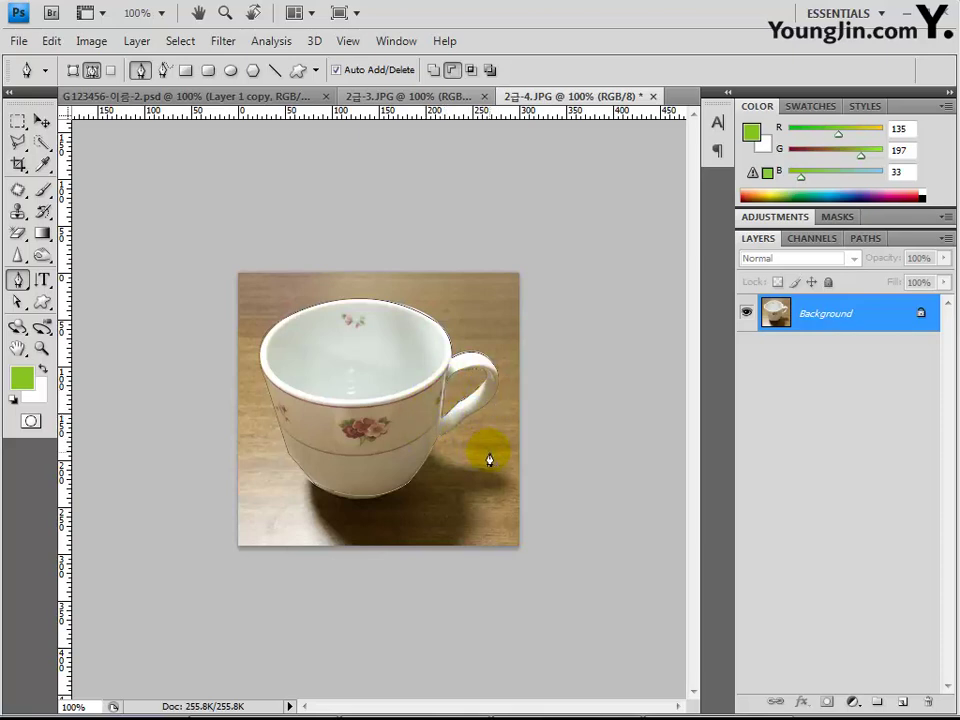
- Load the cup's Work Path as a selection
click(866, 238)
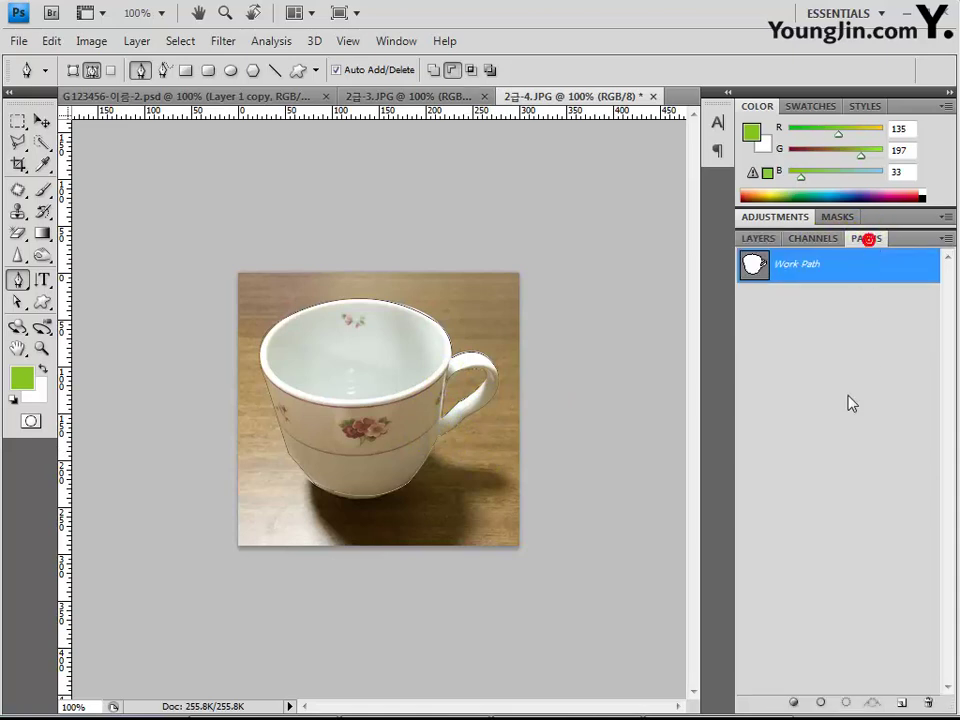
click(779, 279)
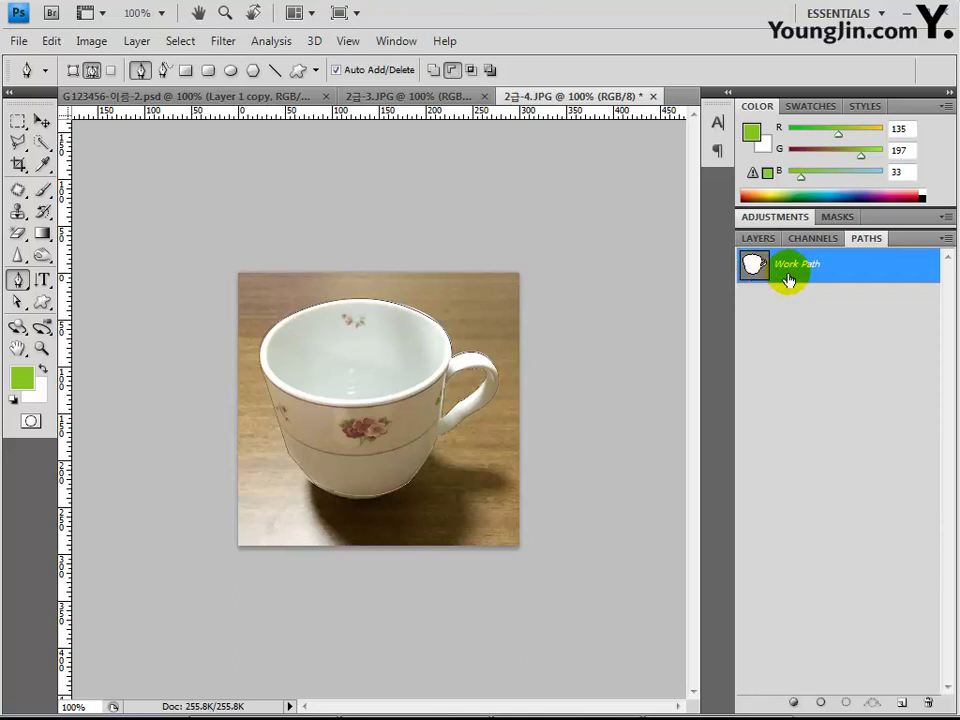
click(846, 706)
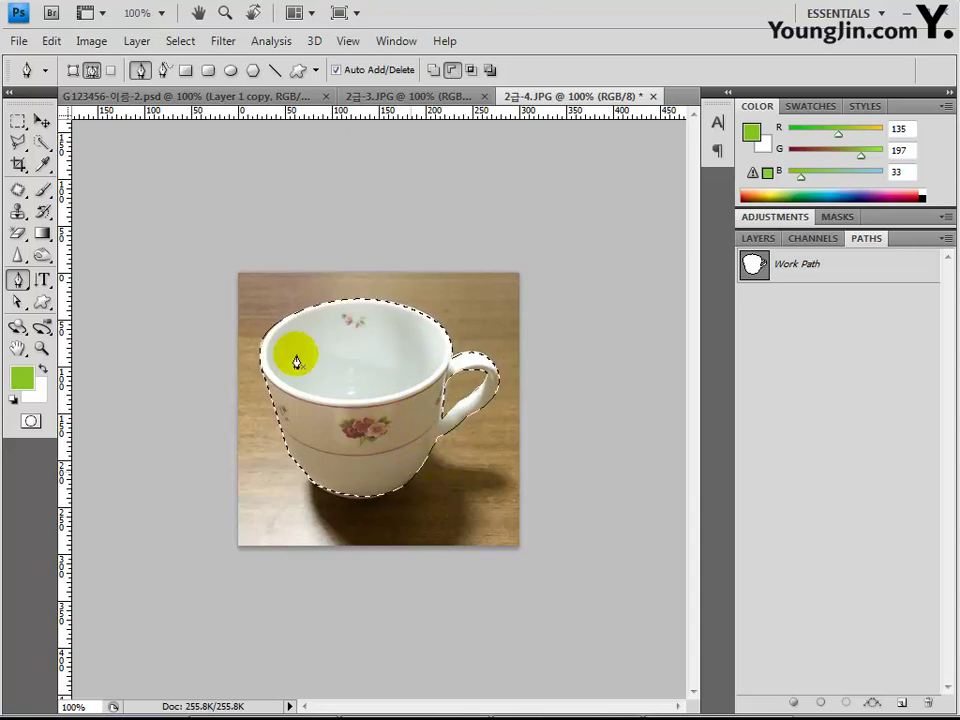
- Copy the selected cup and paste it into the G123456-이름-2.psd composition as a new layer
click(17, 121)
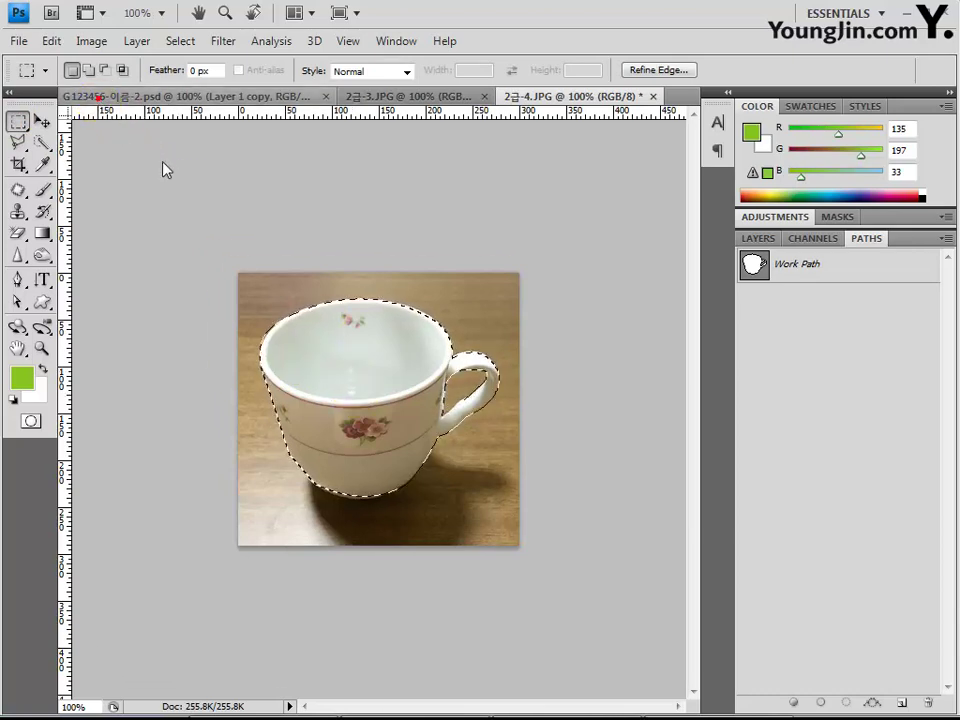
key(ctrl+Tab)
key(ctrl+v)
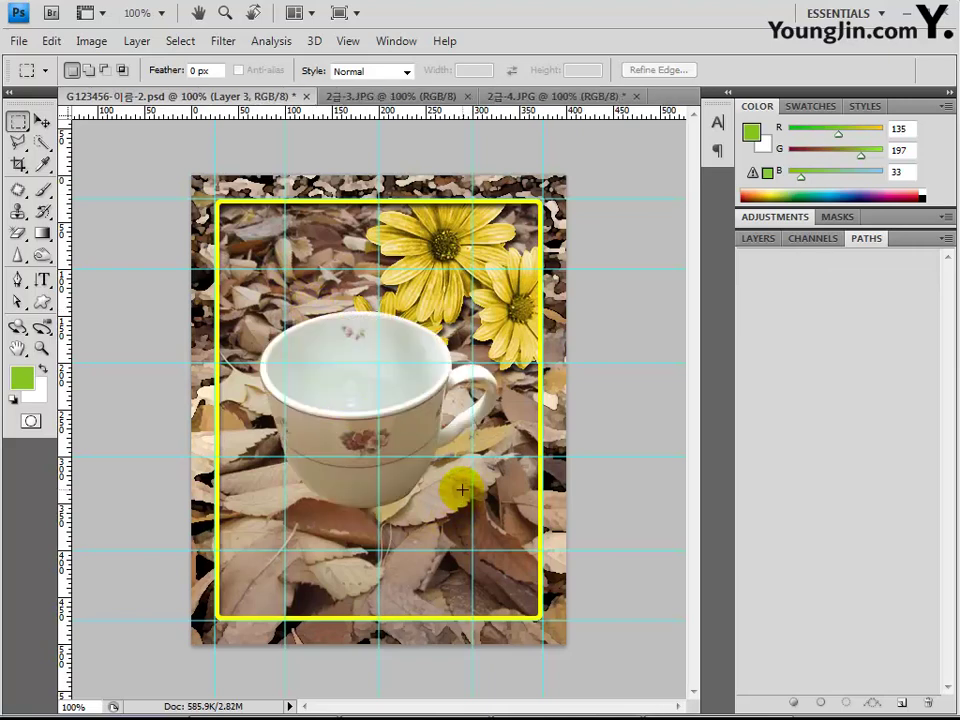
- Move the pasted cup to the lower-left corner of the composition and scale it proportionally to about 76%
key(ctrl+t)
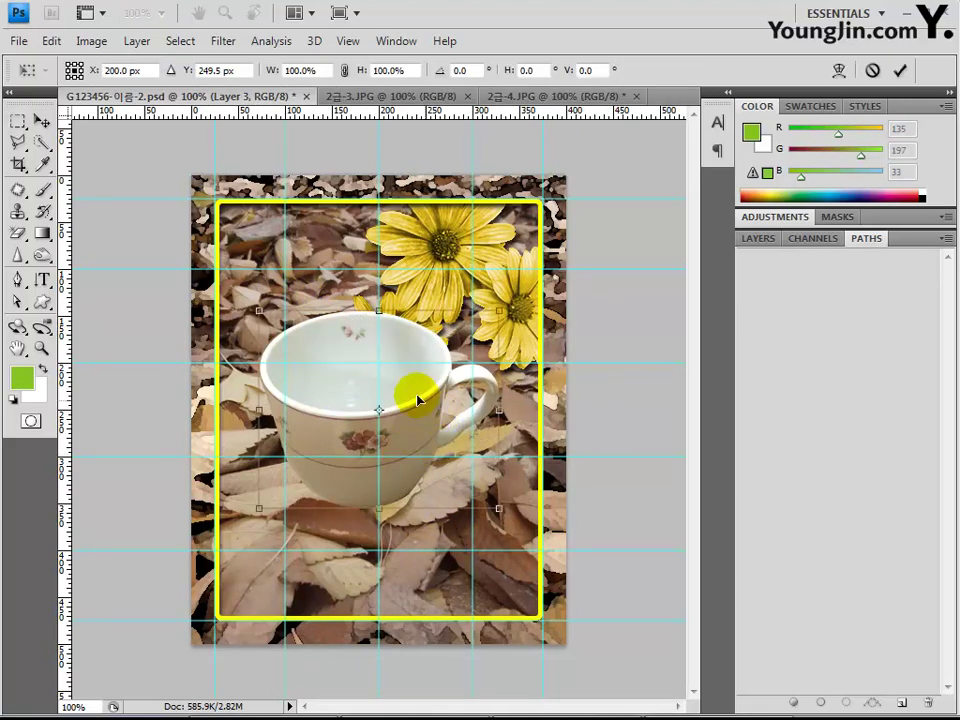
drag(351, 478, 343, 527)
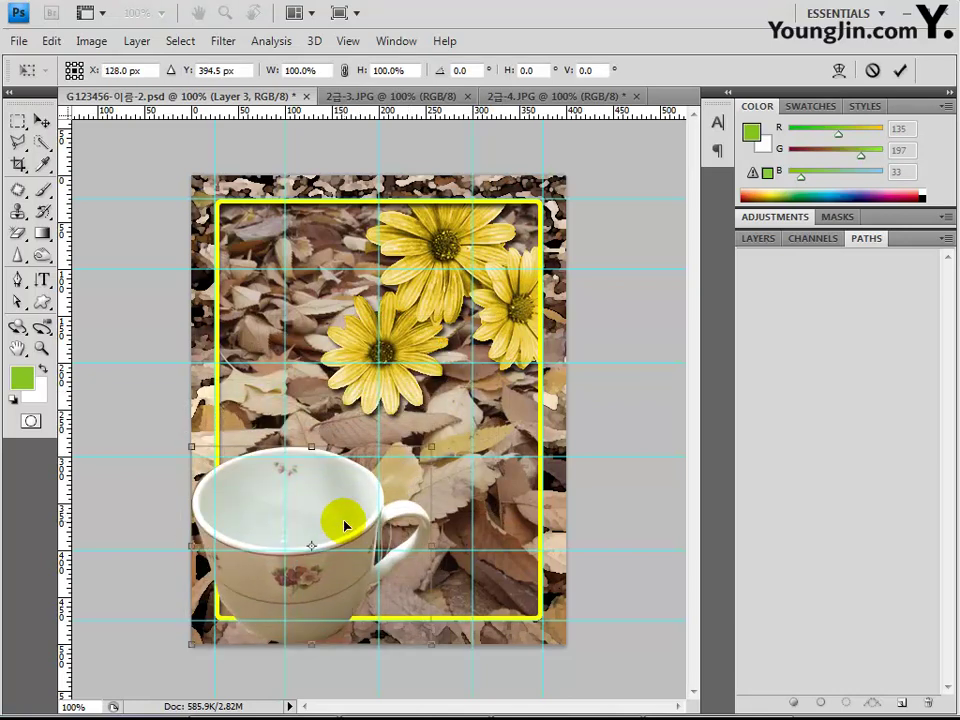
drag(430, 448, 378, 497)
drag(315, 523, 319, 533)
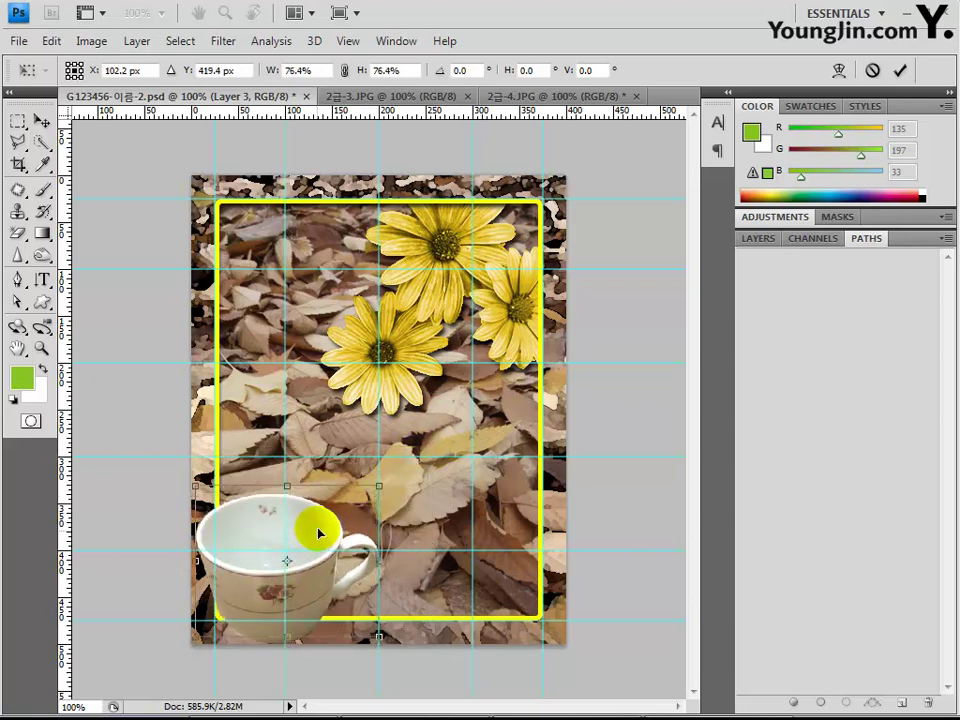
- Nudge the cup 12 px up and 8 px right, reduce its scale to about 73%, and apply the transform
key(Up)
key(Up)
key(Up)
key(Up)
key(Up)
key(Up)
key(Up)
key(Up)
key(Up)
key(Up)
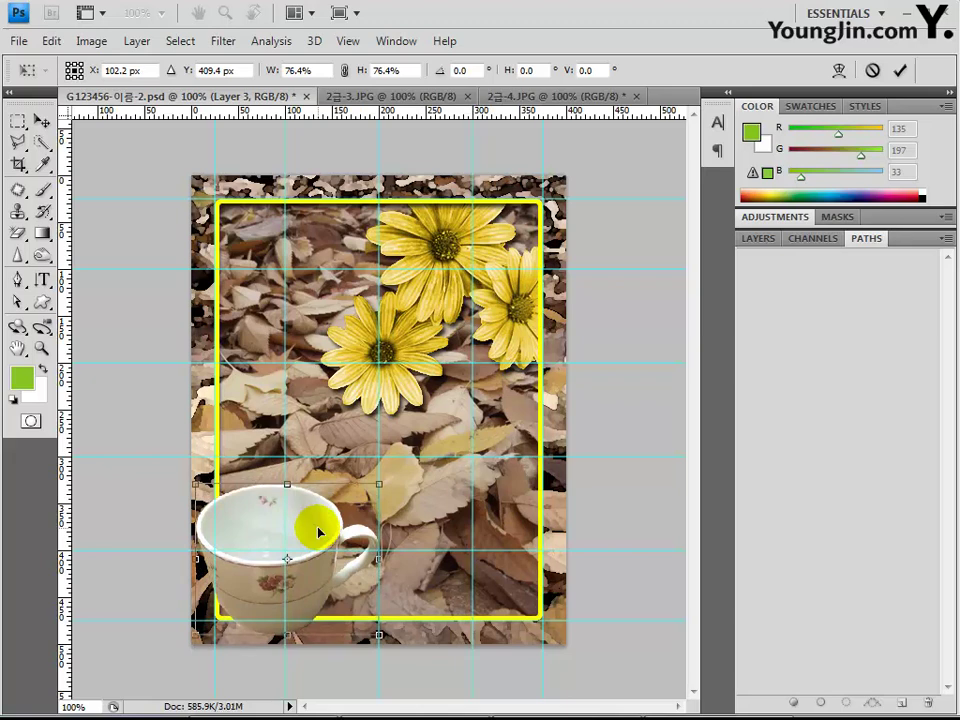
key(Right)
key(Right)
key(Right)
key(Right)
key(Right)
key(Right)
key(Right)
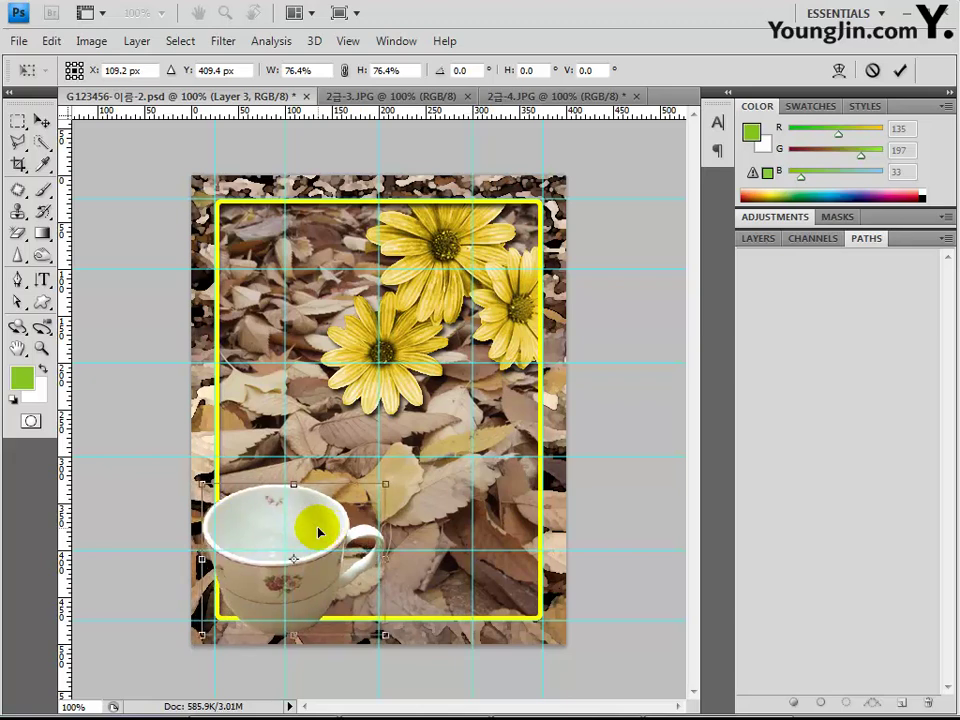
key(Right)
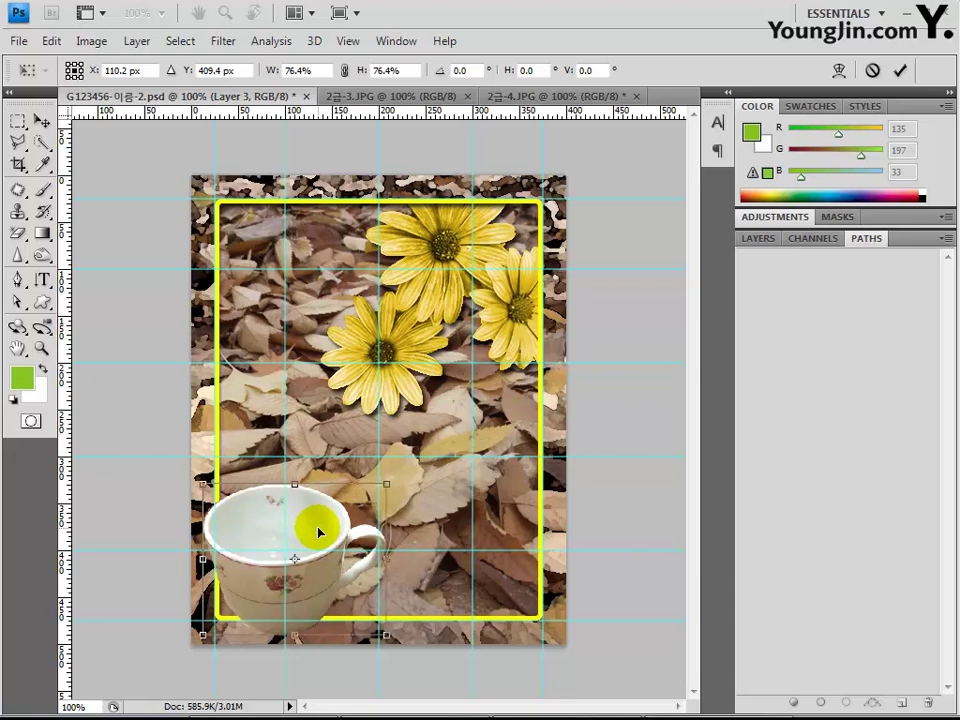
key(Up)
key(Up)
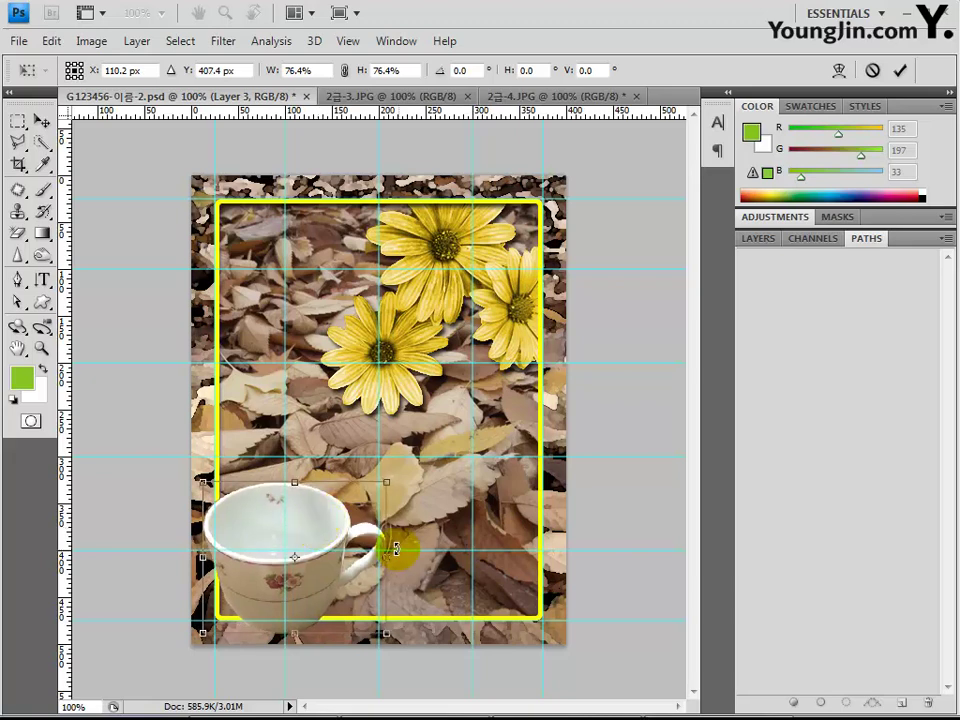
drag(384, 481, 379, 488)
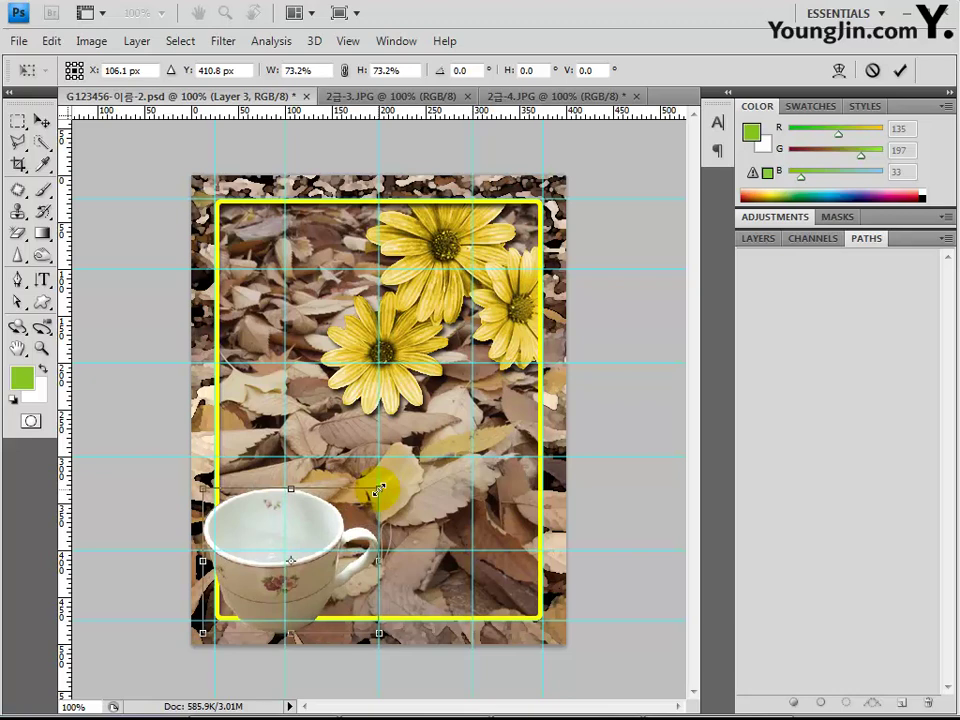
key(Return)
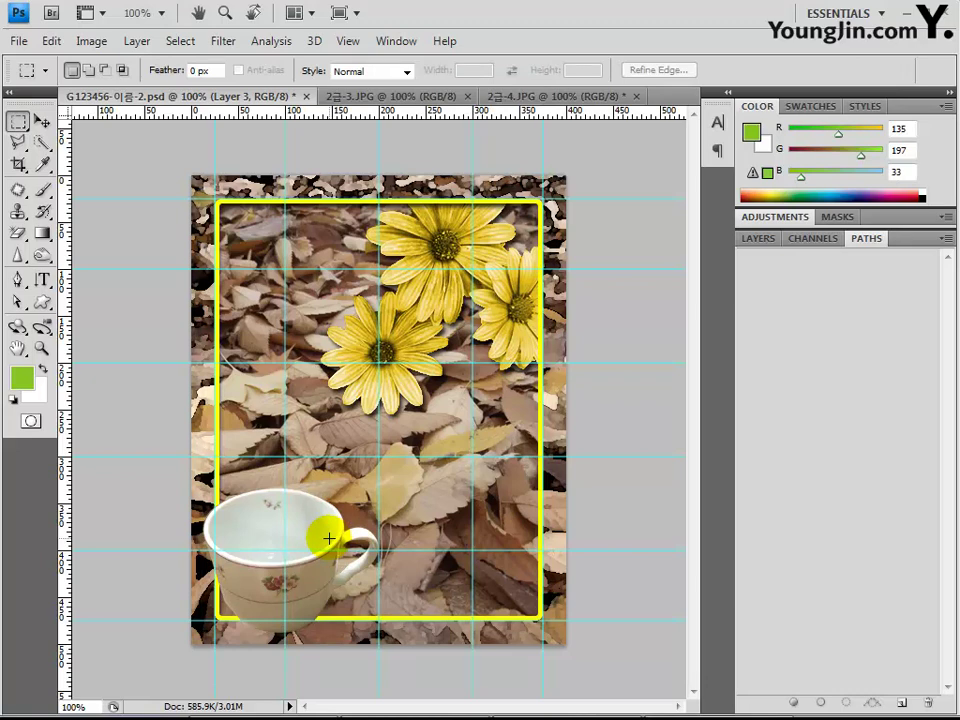
- Add a Drop Shadow with the default settings to the cup layer
click(757, 240)
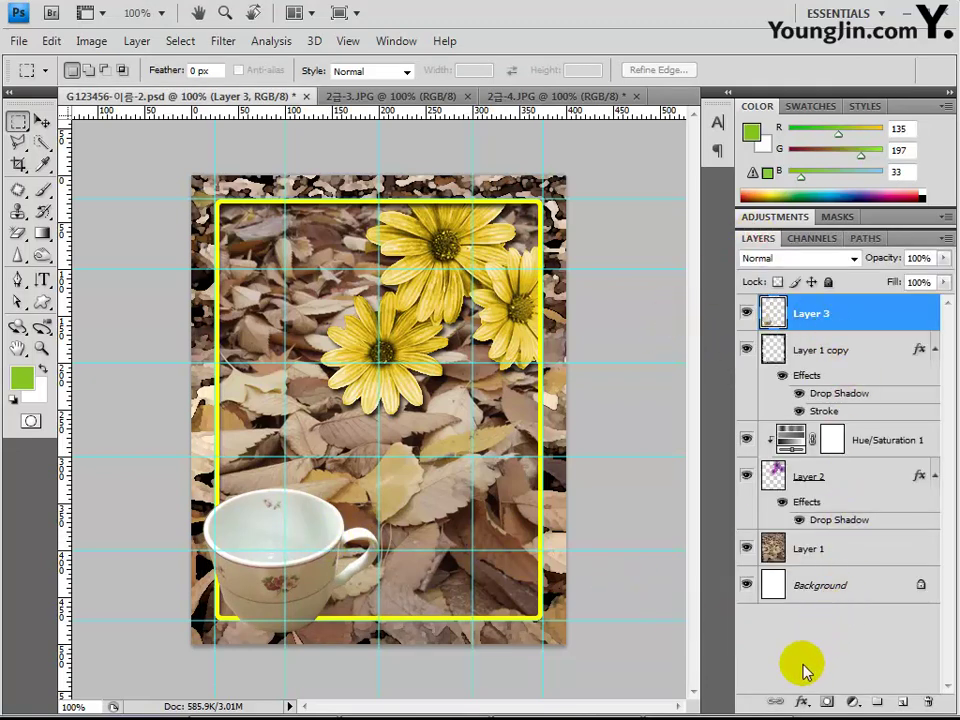
click(803, 703)
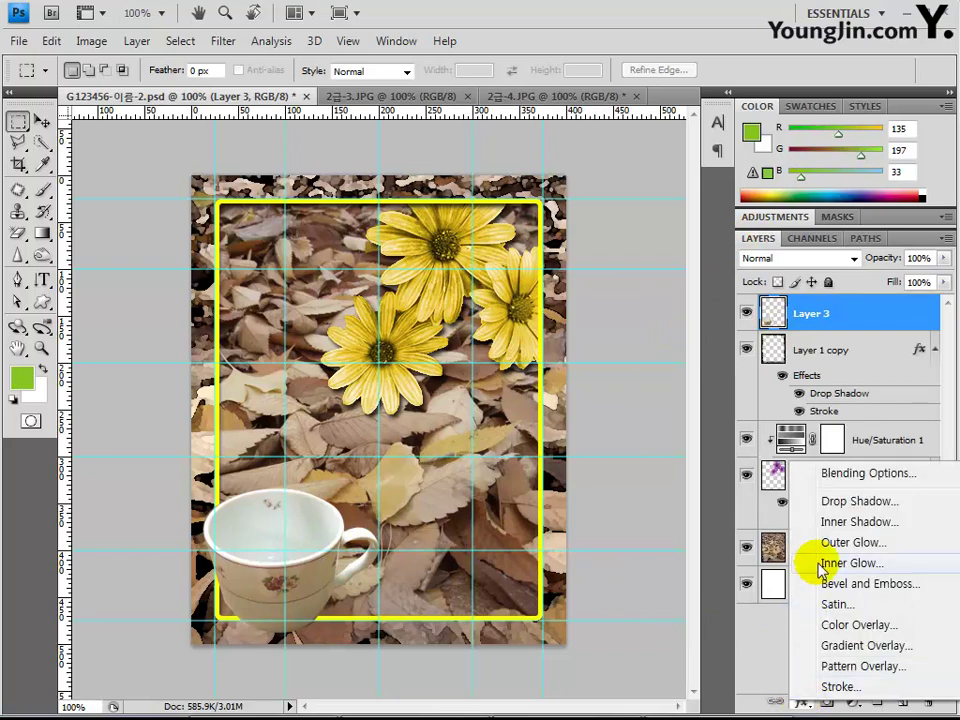
click(818, 500)
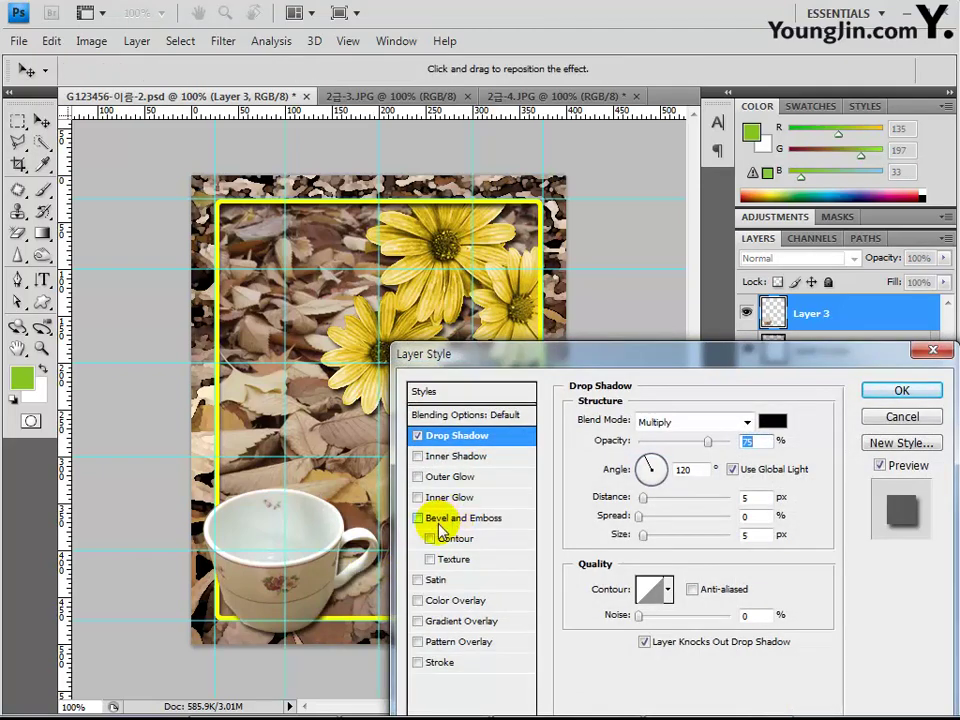
click(880, 390)
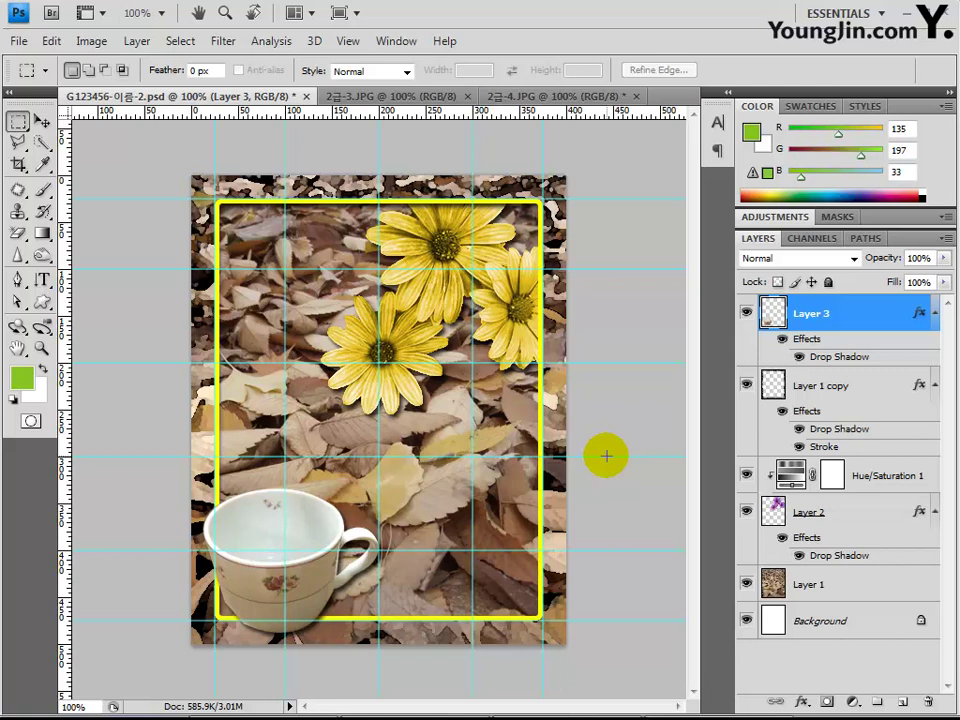
- Switch to the Horizontal Type tool and set the text color to white (#ffffff)
click(40, 278)
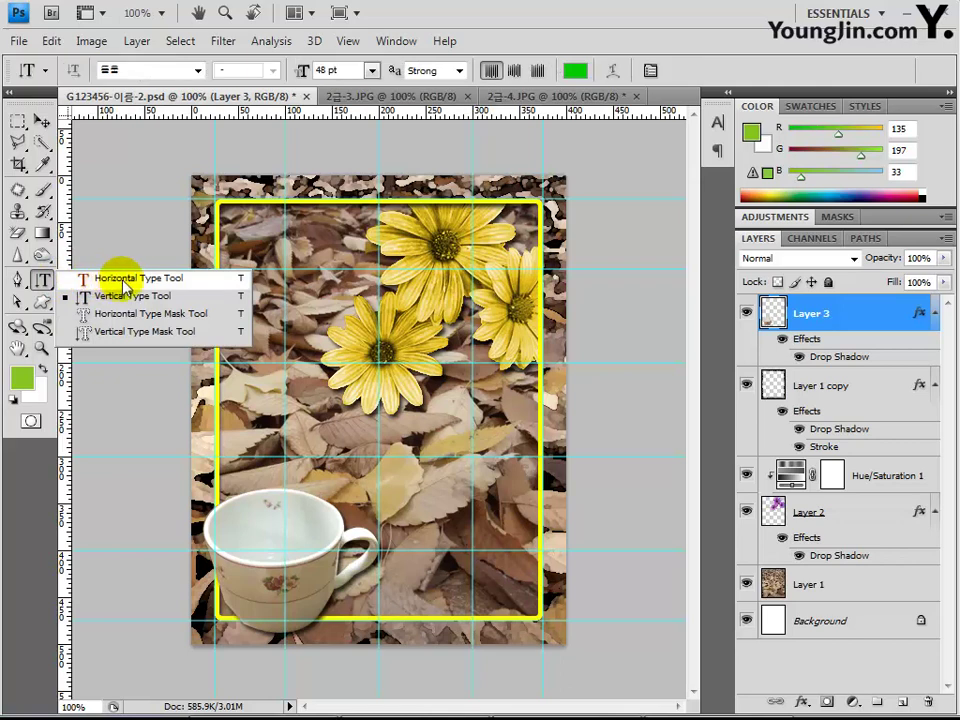
click(130, 278)
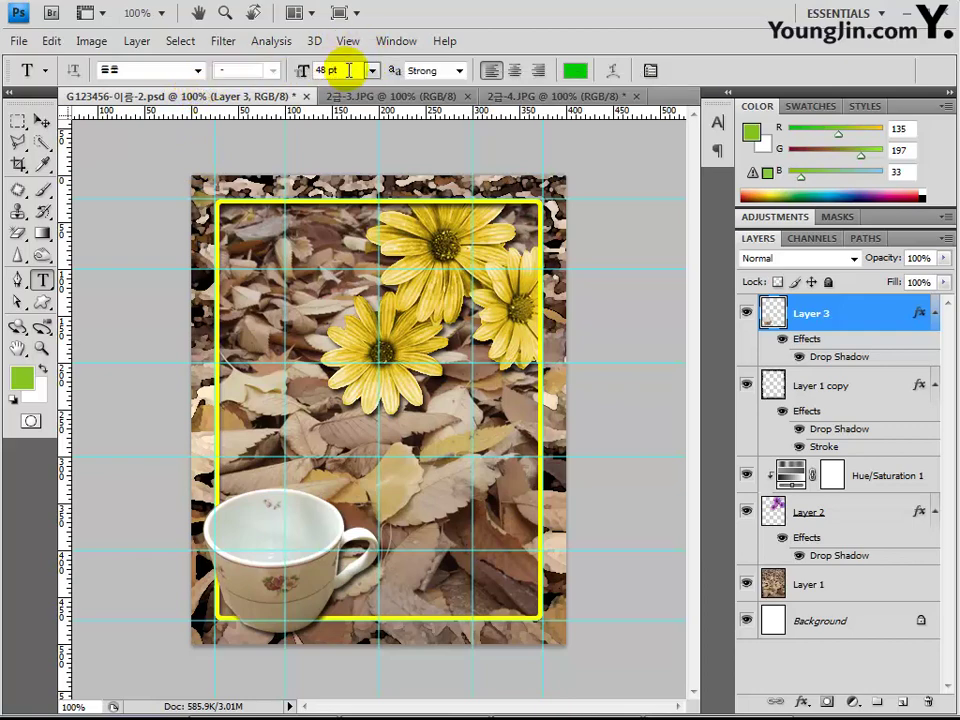
click(575, 70)
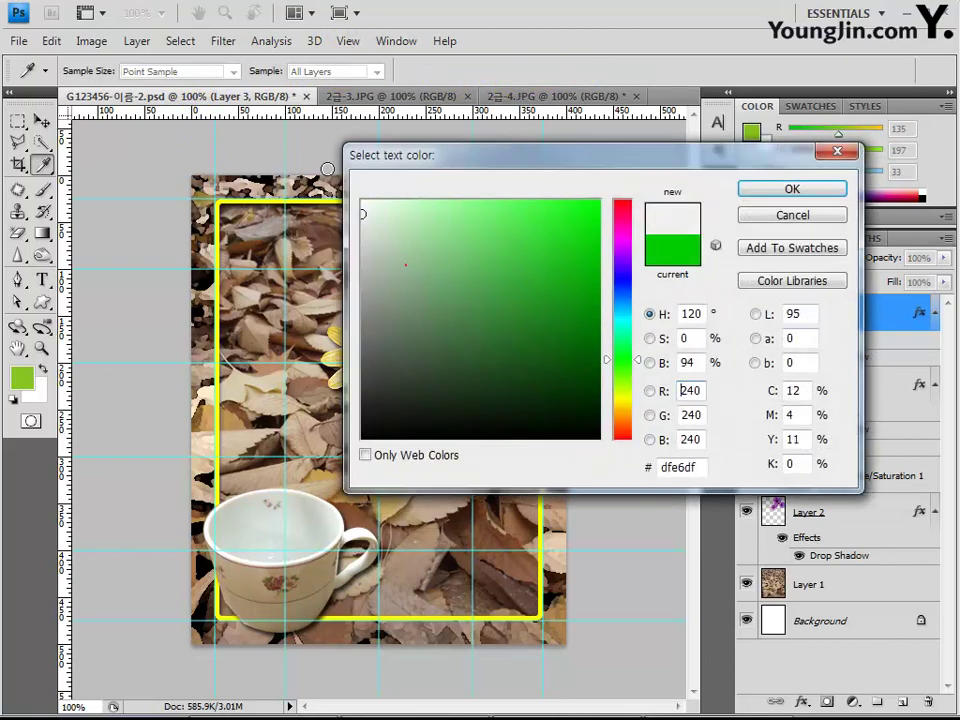
click(363, 203)
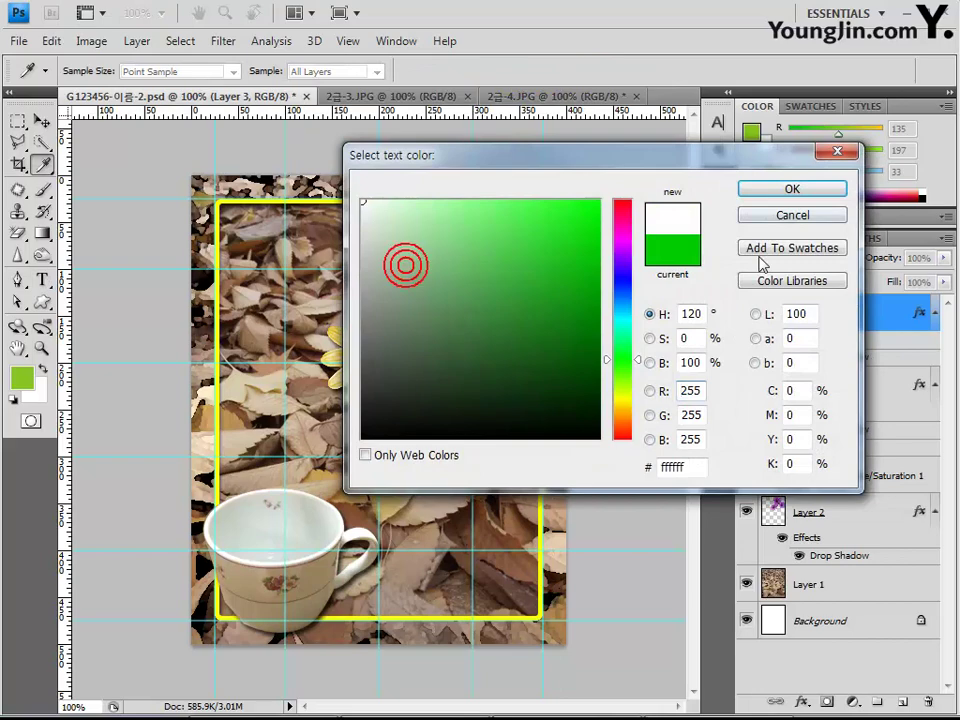
click(792, 189)
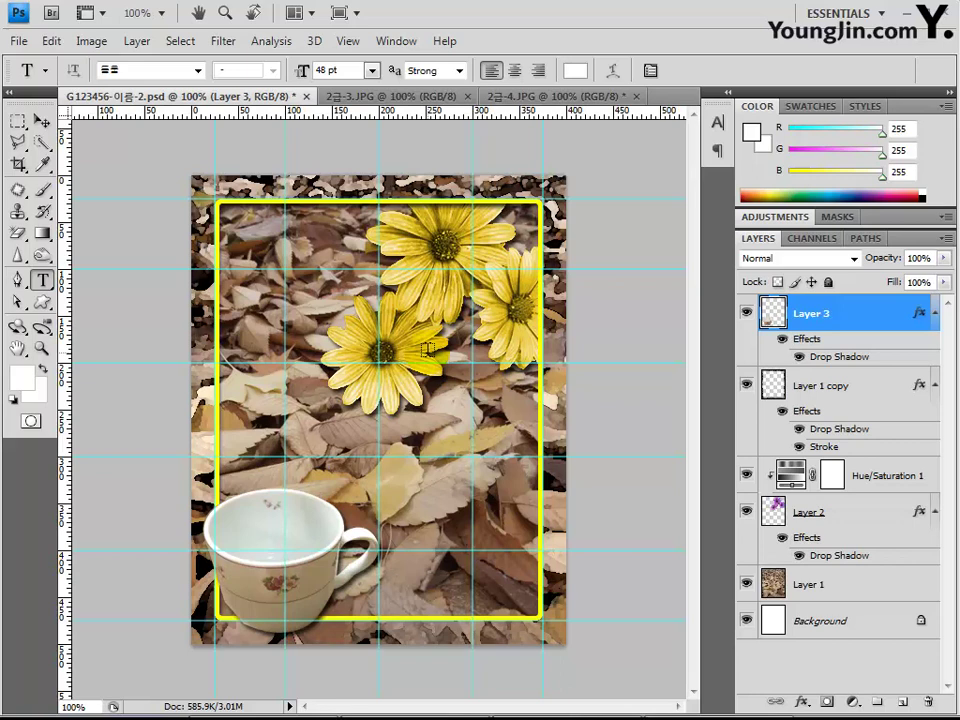
- Add the two-line text "가을에" and "차 한잔의 여유" above the cup and commit it
click(252, 391)
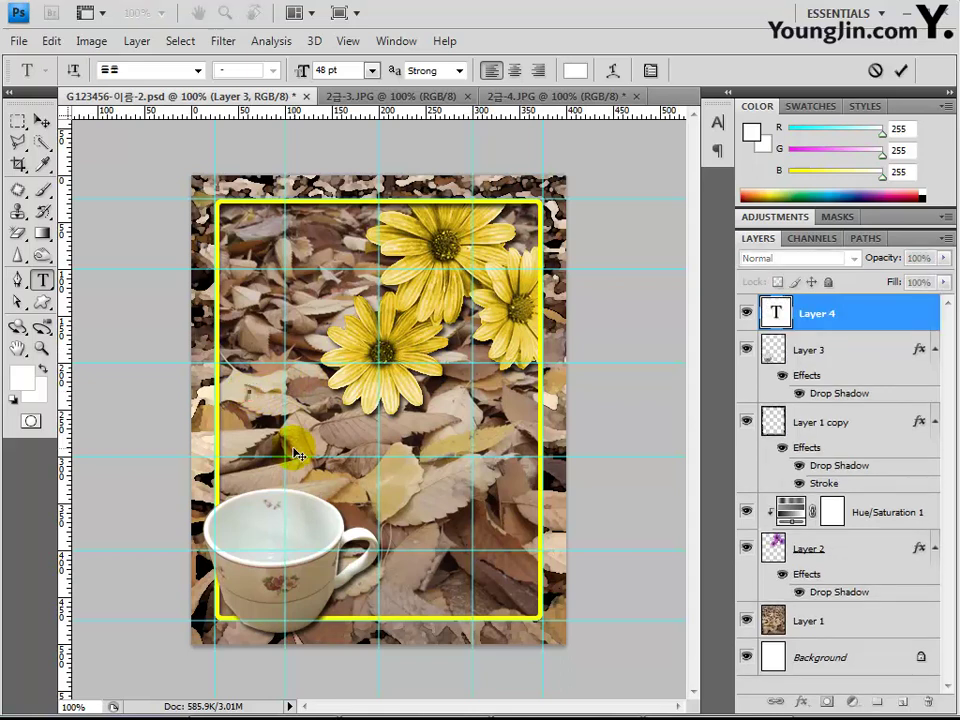
text(rk)
text(가을에)
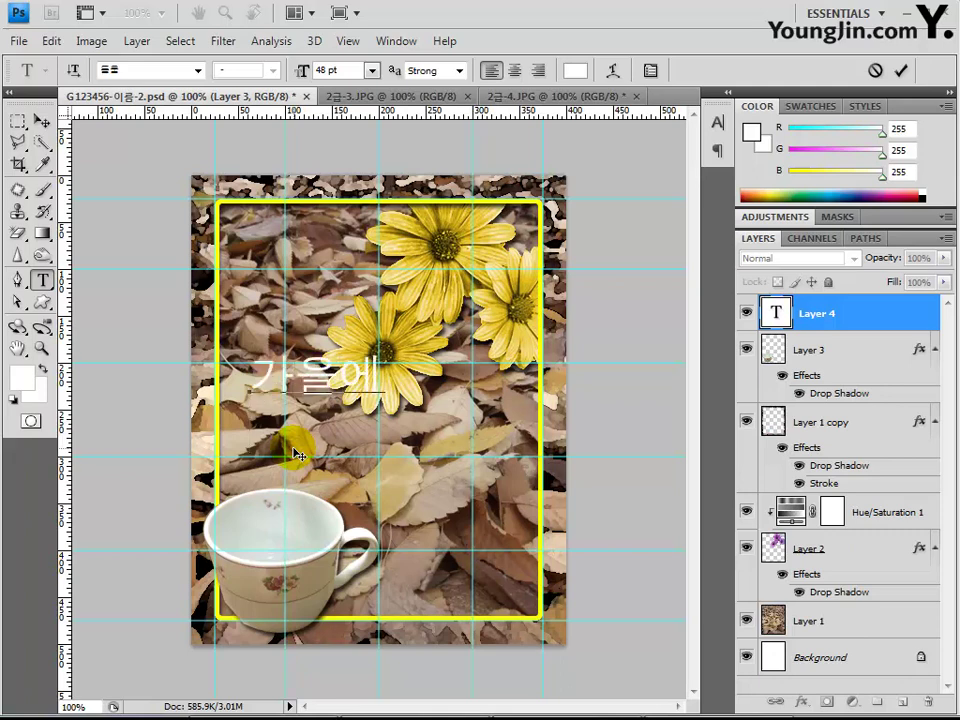
key(Return)
text(차 한)
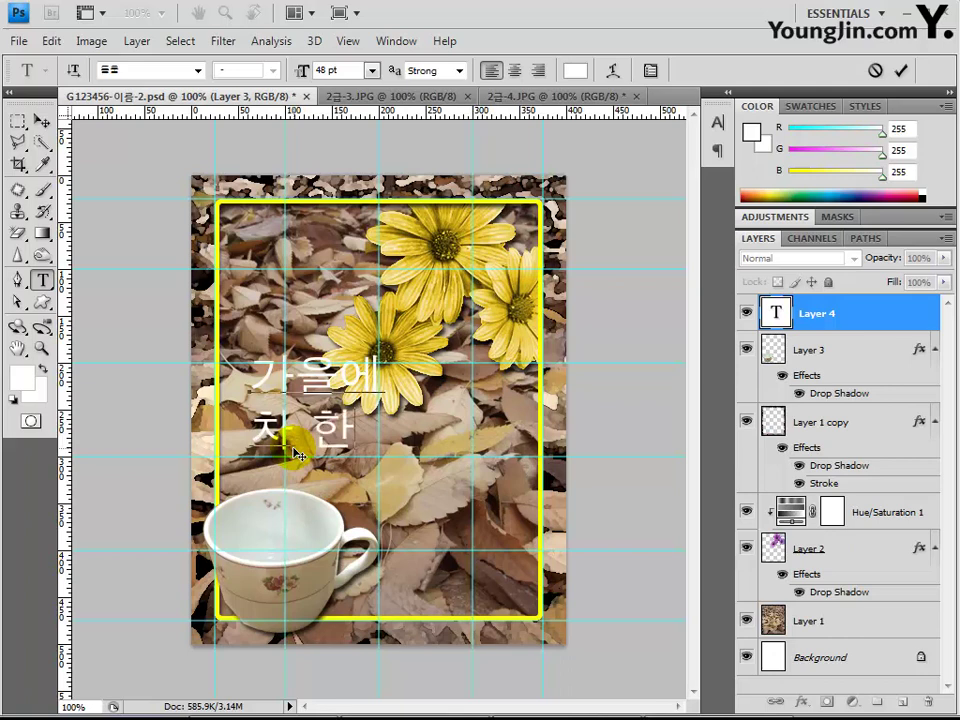
text(잔의 여유)
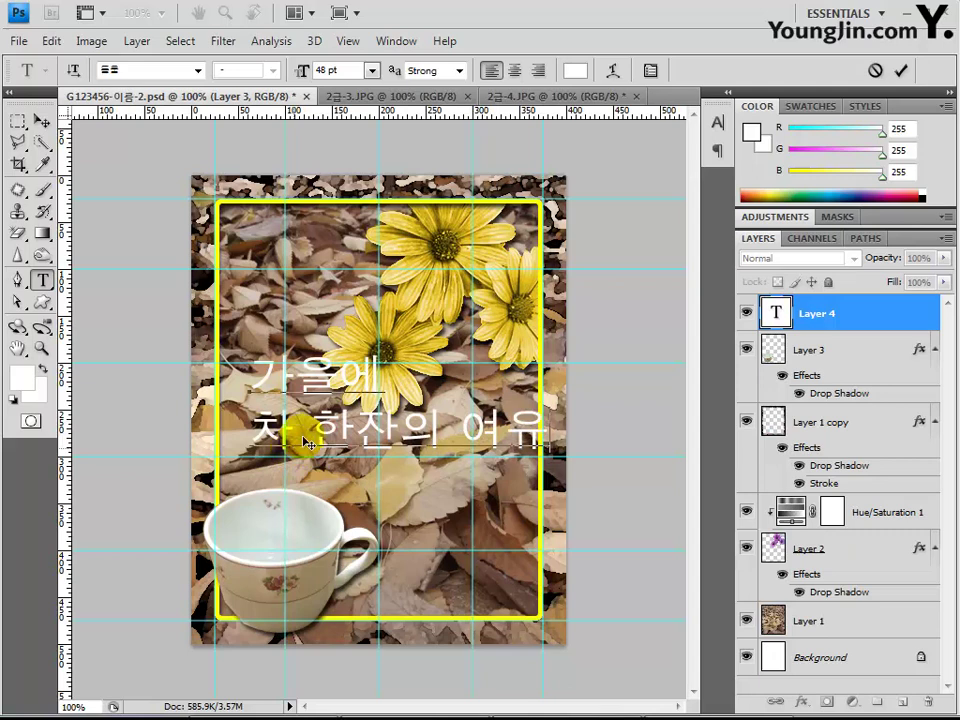
click(826, 318)
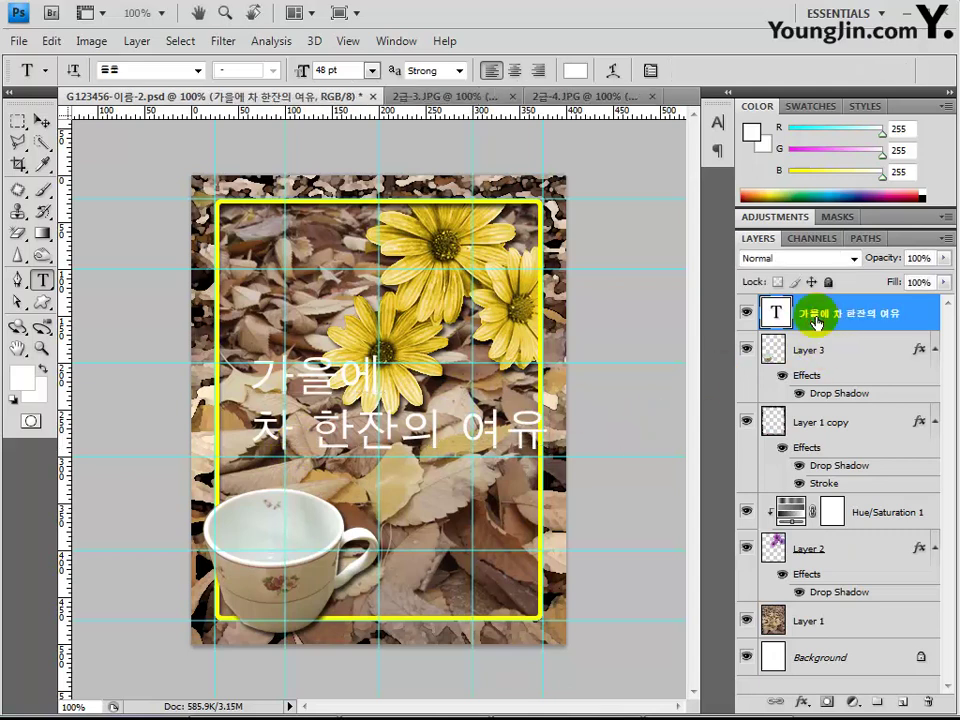
- Shift the two-line text slightly left and down so it fits inside the yellow frame
click(42, 121)
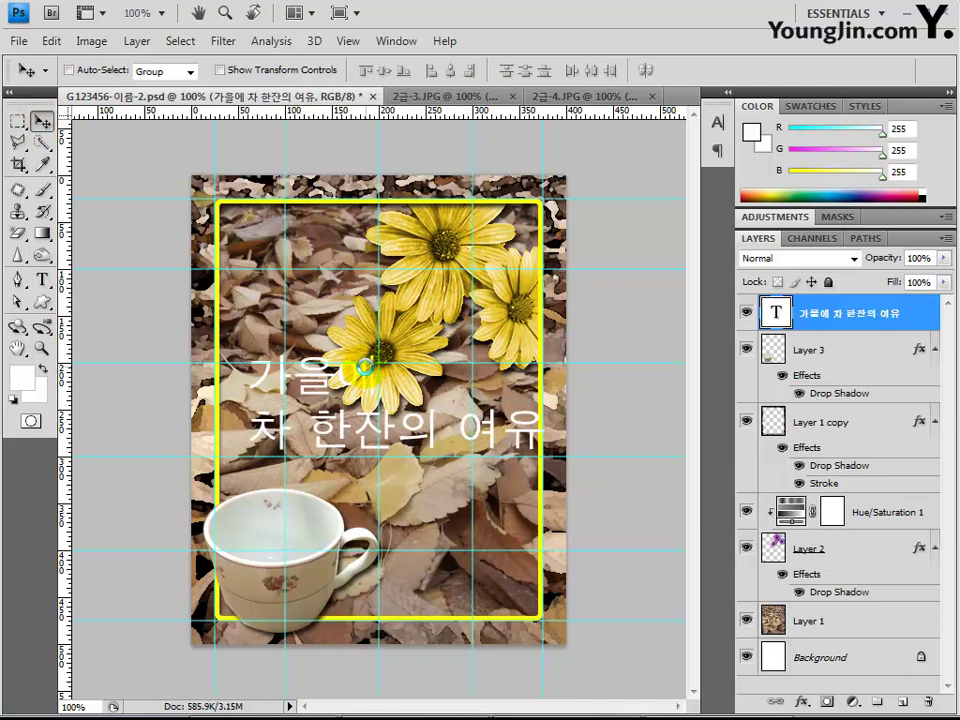
drag(370, 372, 368, 373)
key(Left)
key(Left)
key(Left)
key(Left)
key(Left)
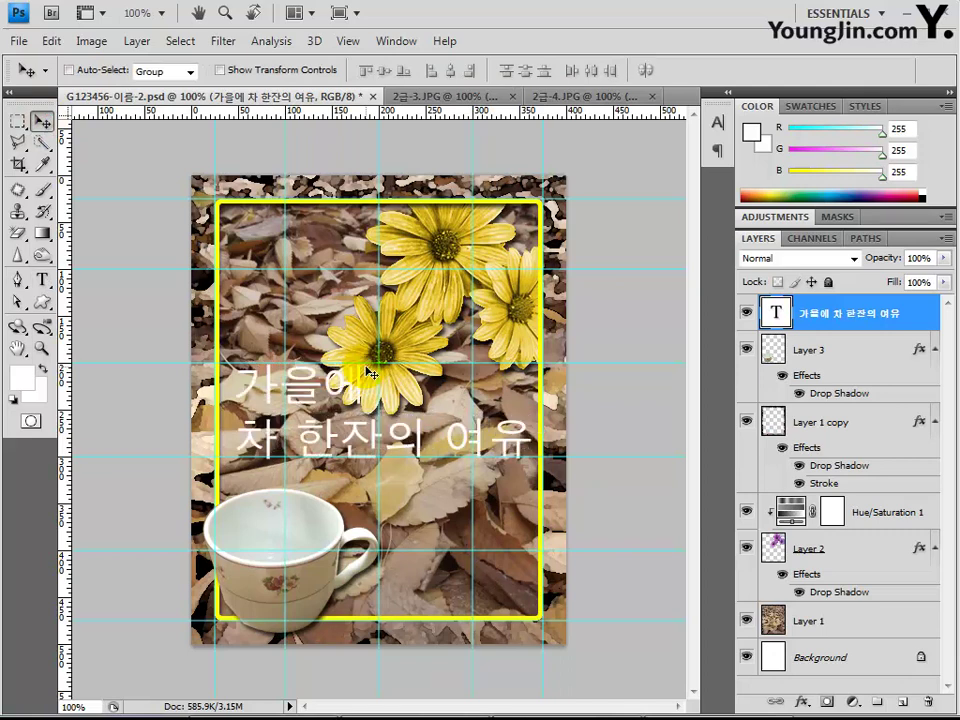
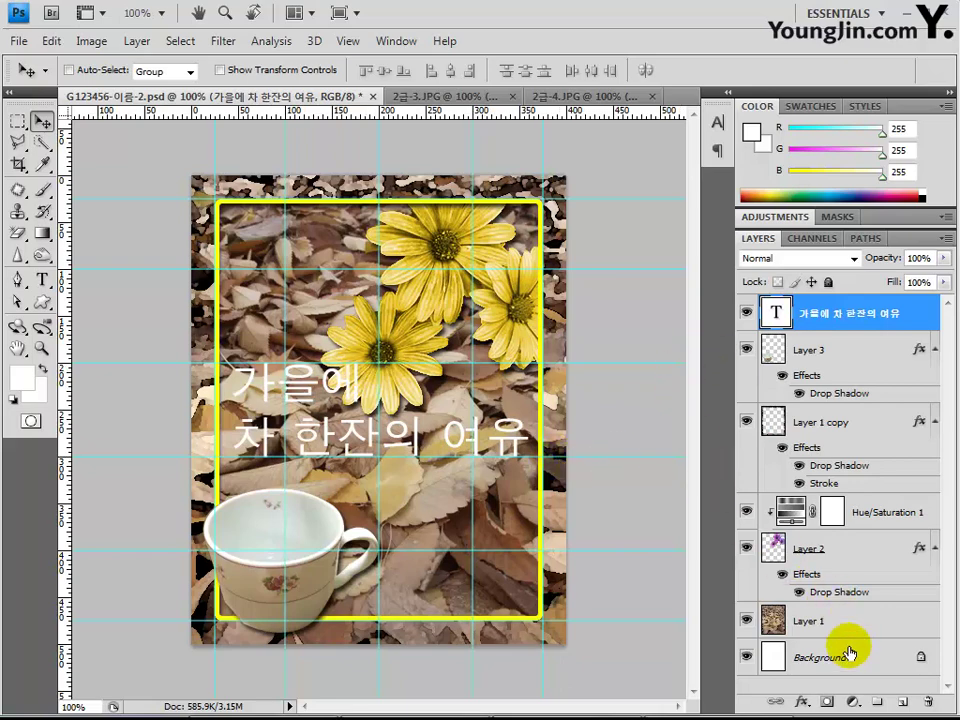
- Apply a 2 px black outside Stroke to the text layer, keeping the default stroke color
click(803, 703)
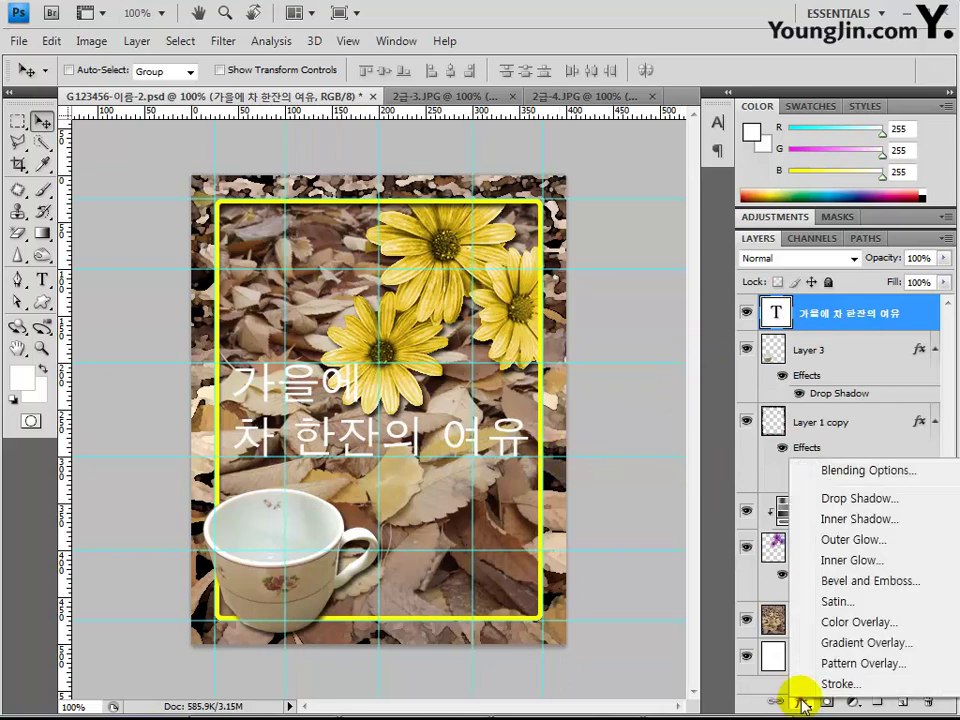
click(797, 684)
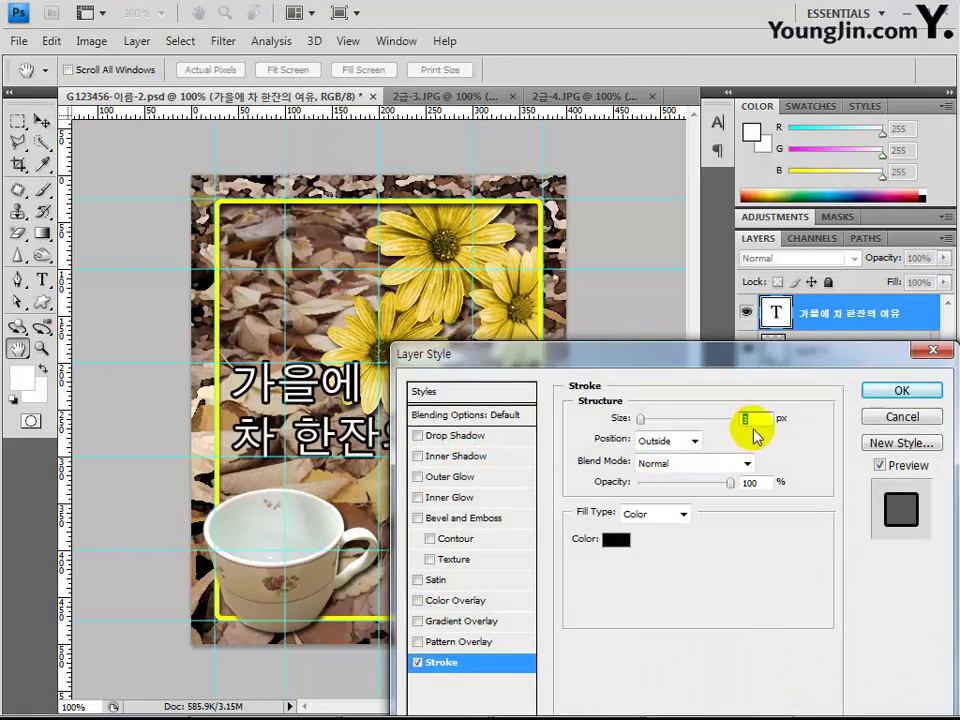
text(2)
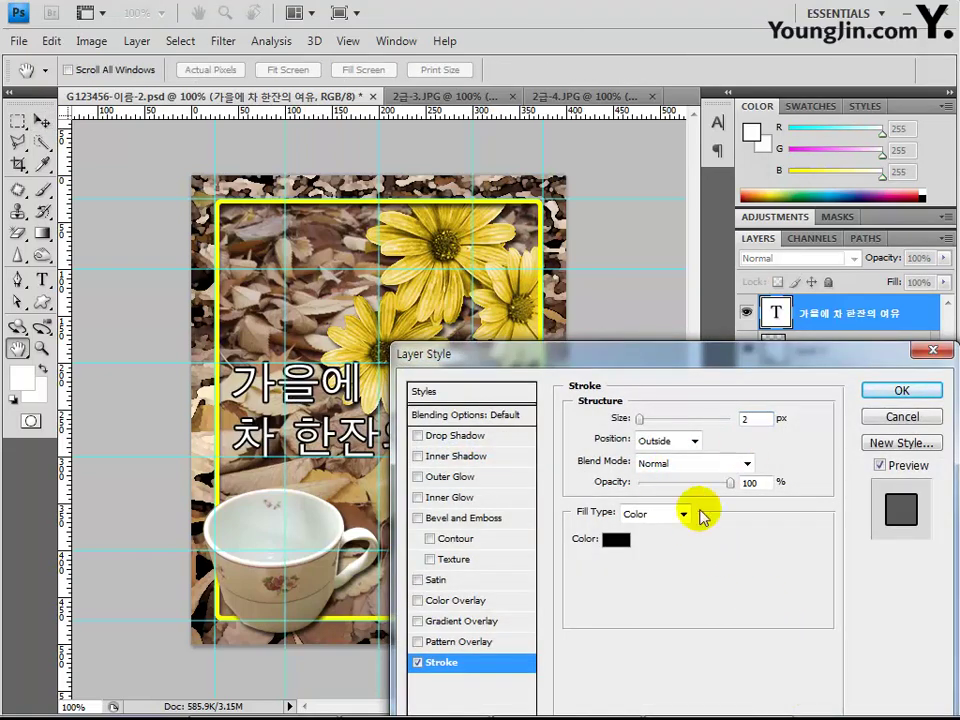
click(614, 541)
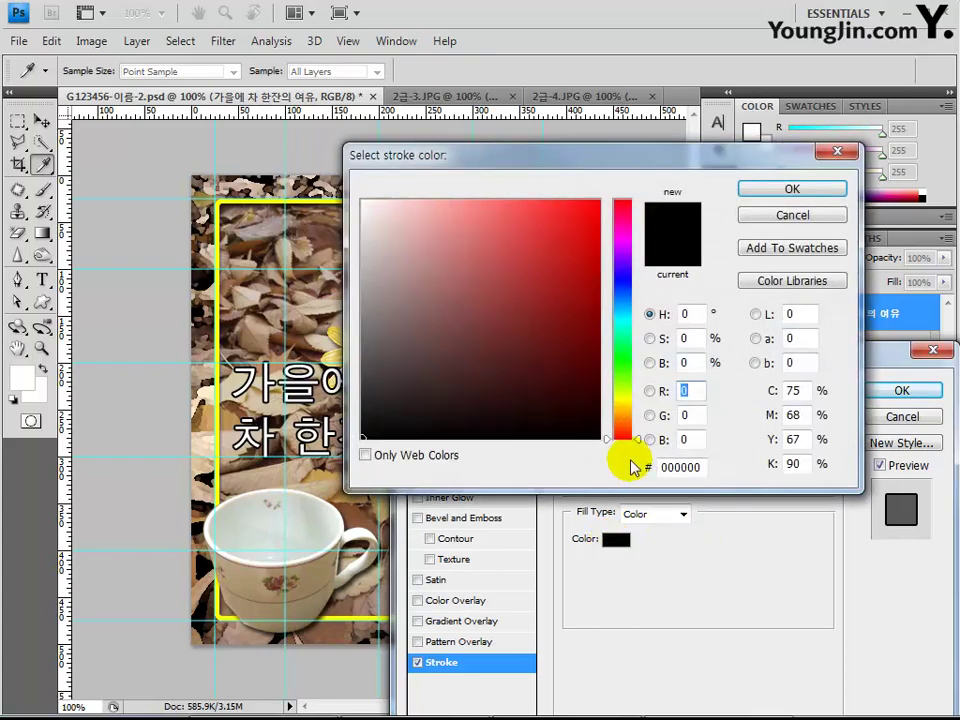
click(838, 152)
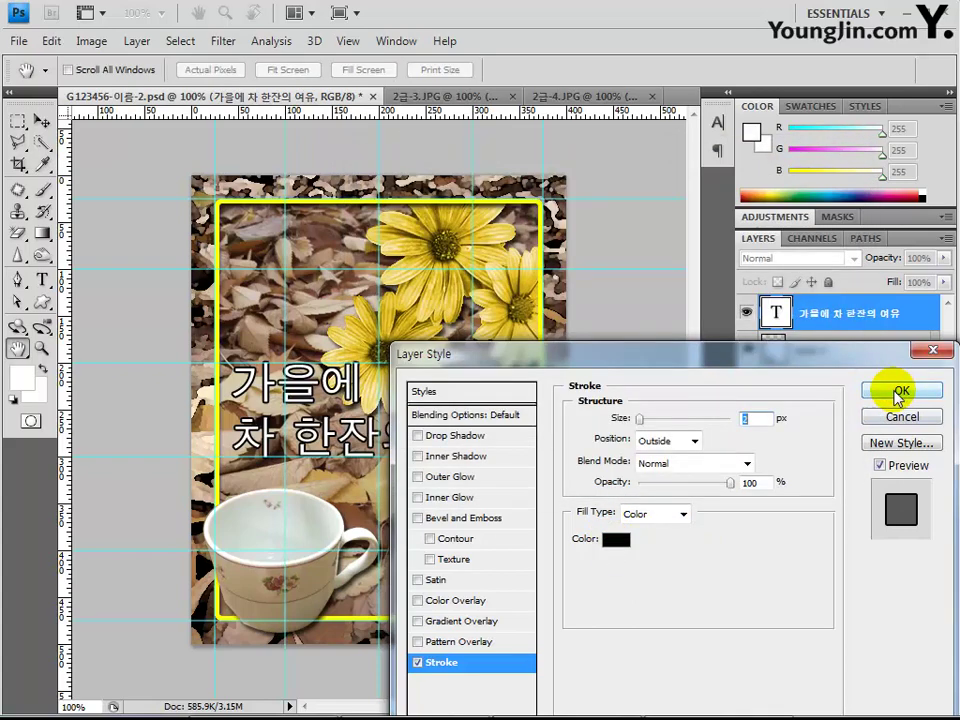
click(900, 392)
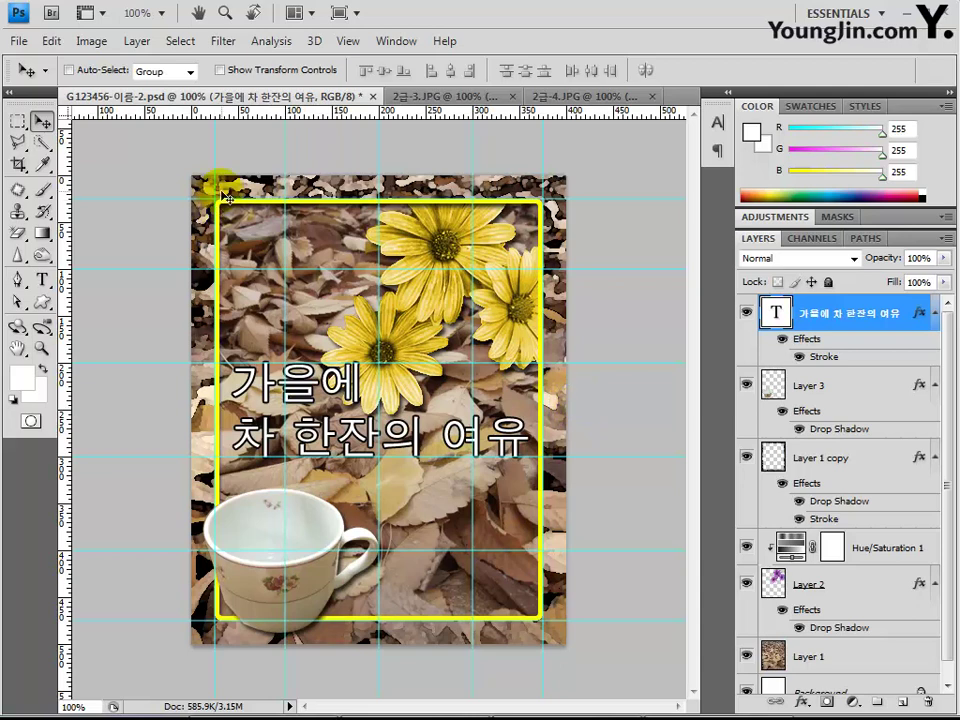
- Warp the two-line text with the horizontal Flag style at a +20% bend
click(41, 279)
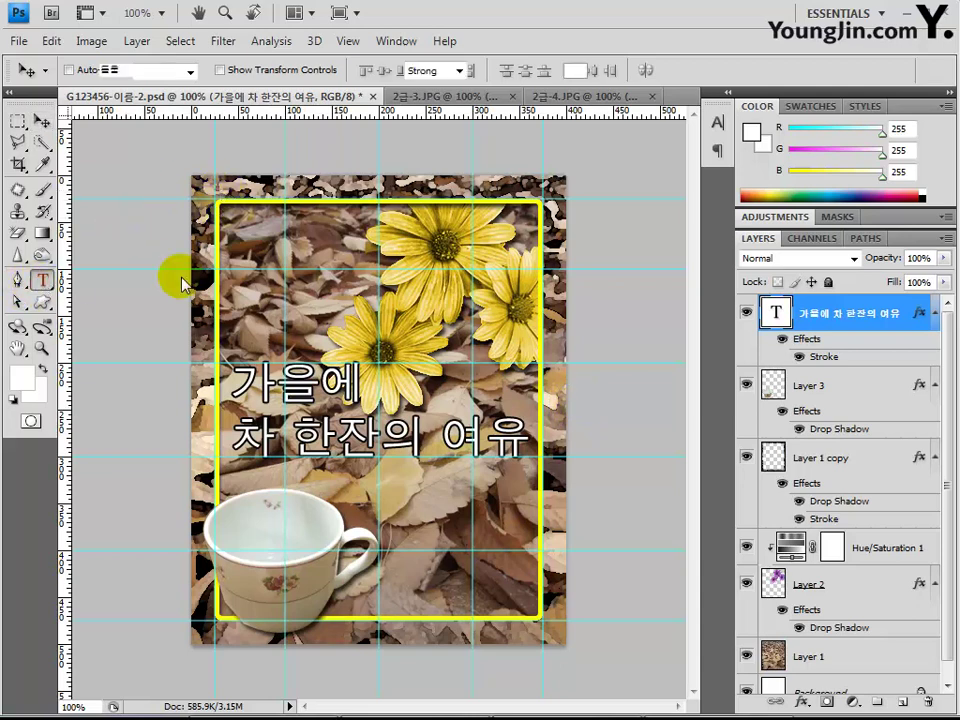
click(612, 83)
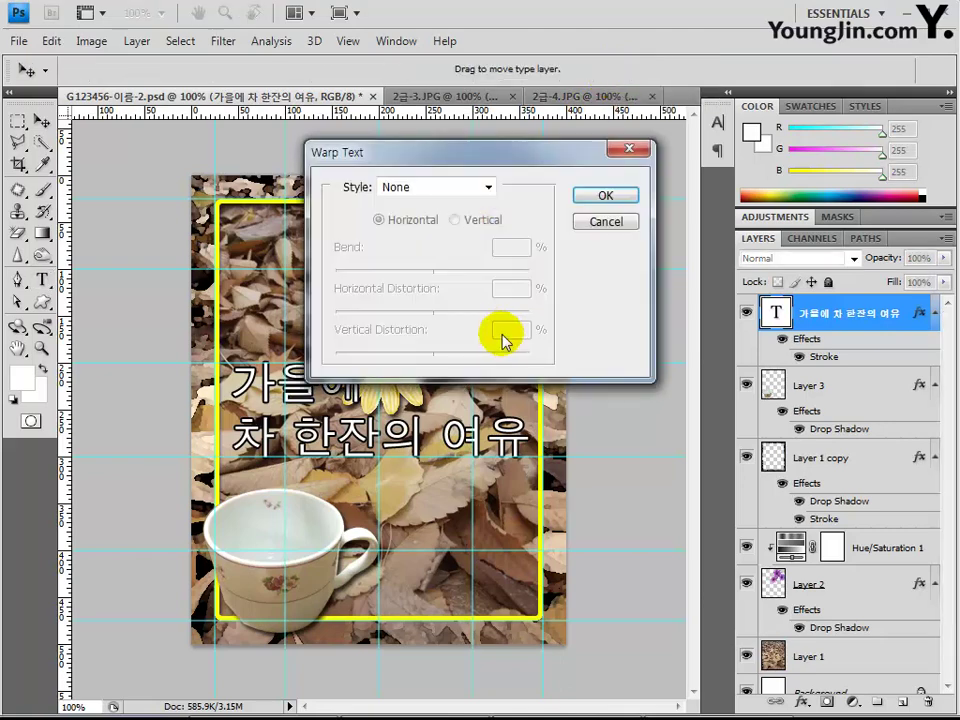
click(398, 187)
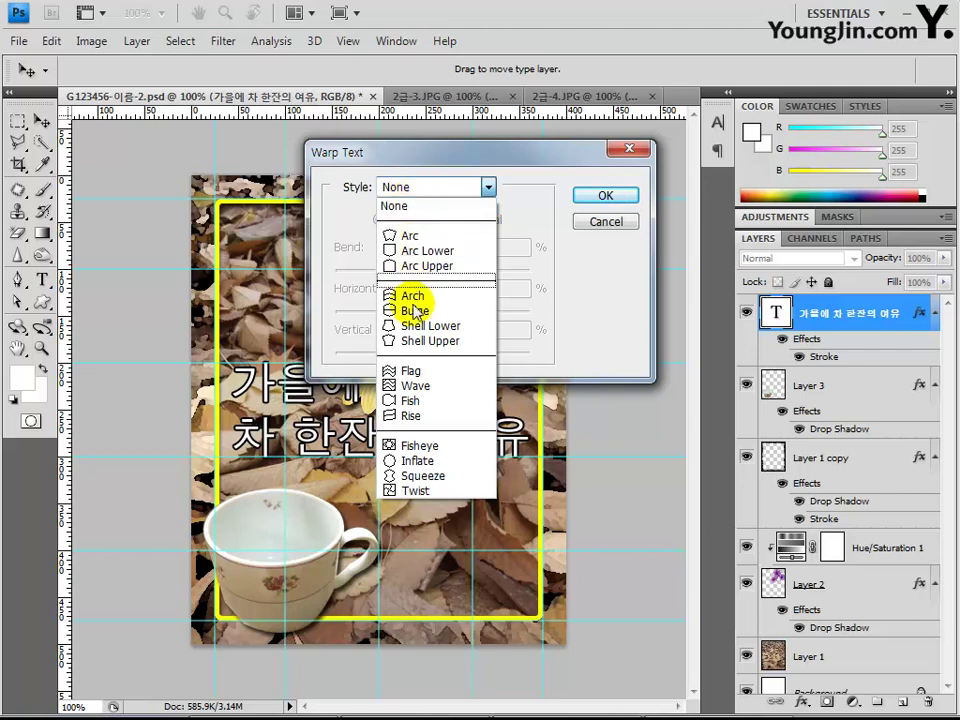
click(420, 371)
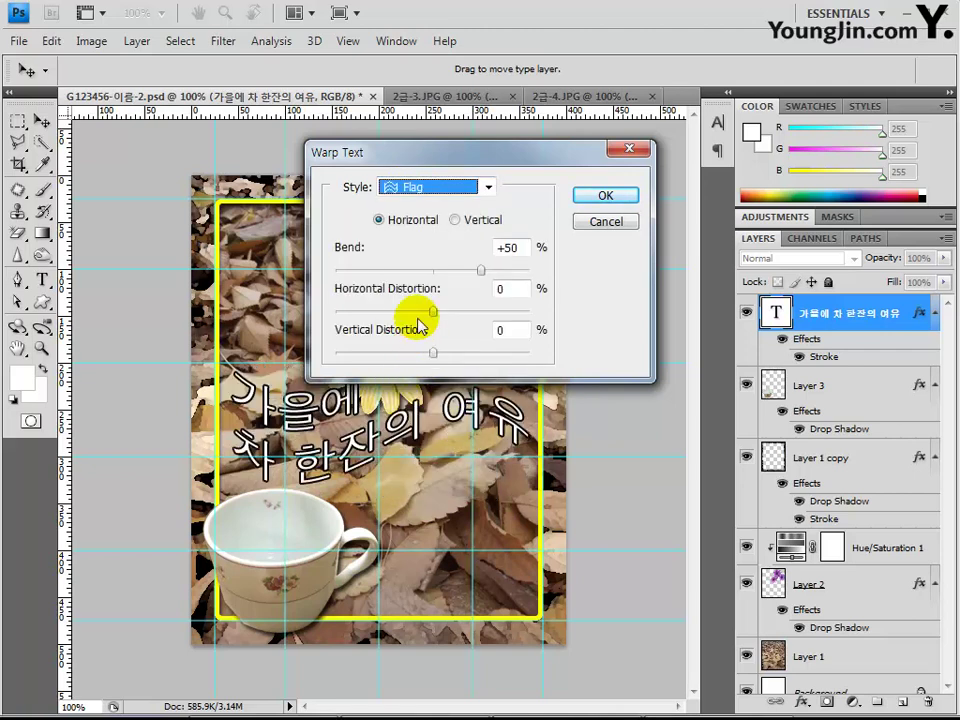
click(508, 249)
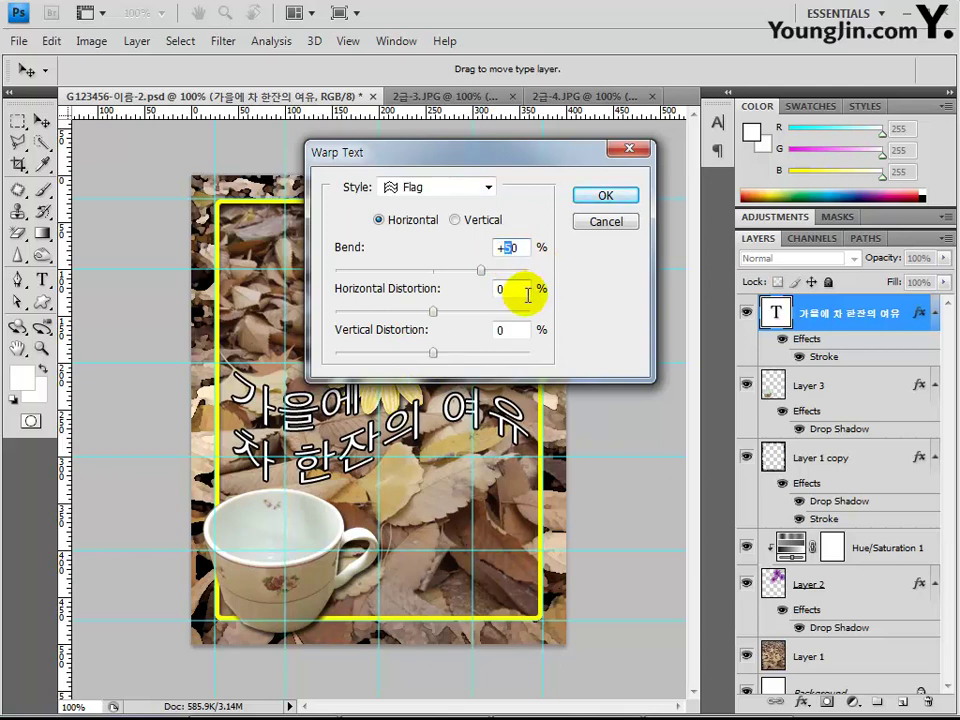
text(2)
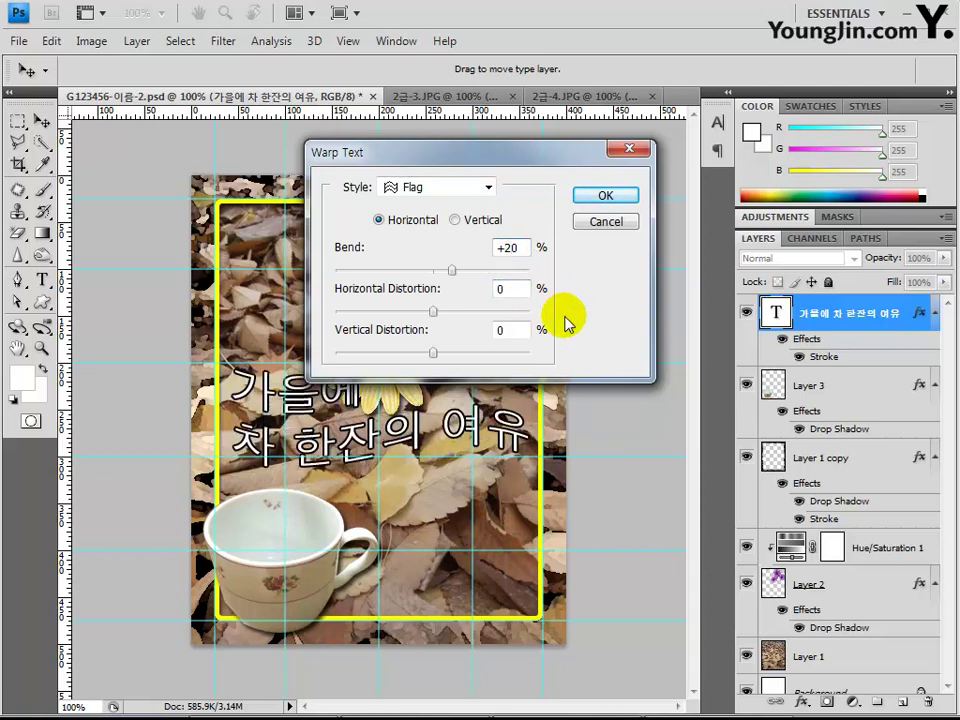
click(605, 196)
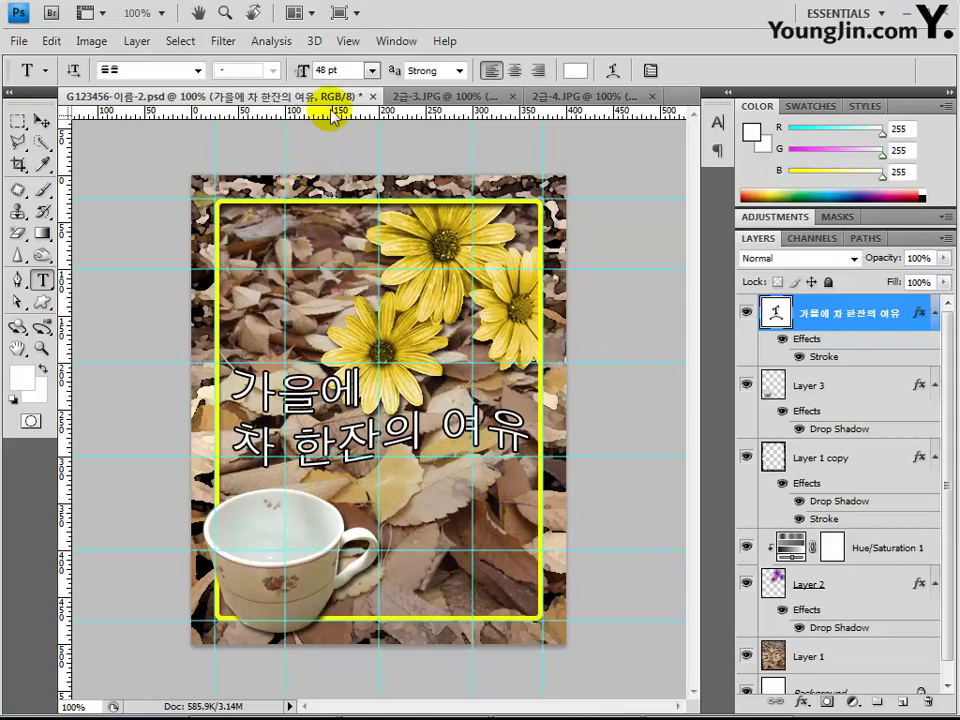
- Clear all guides and save the composition as a JPEG in the PART04 folder at quality 8
click(348, 44)
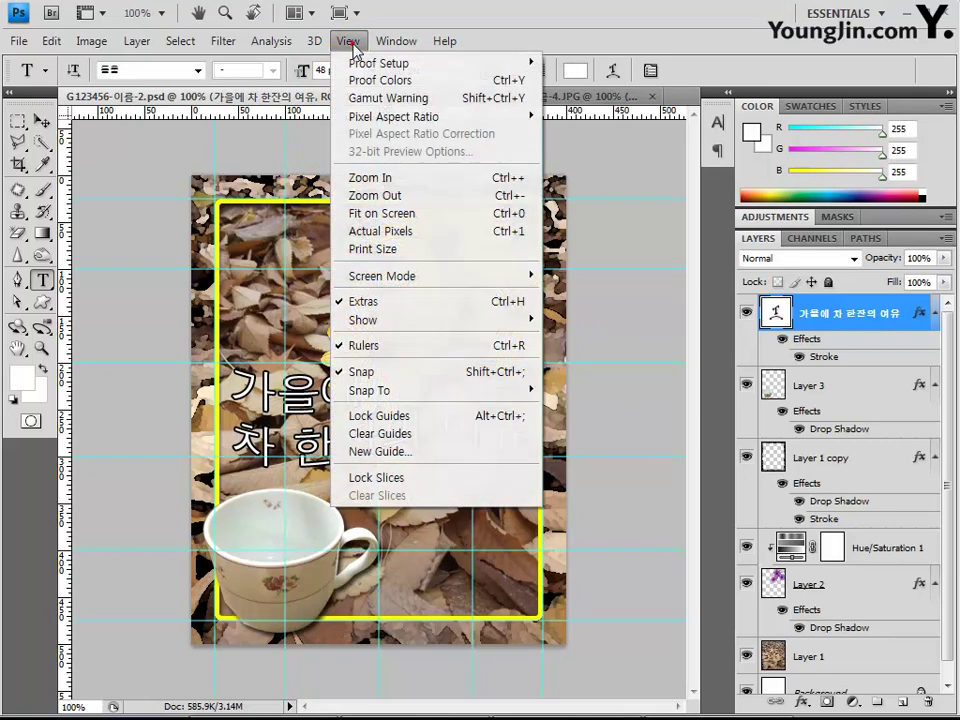
click(399, 443)
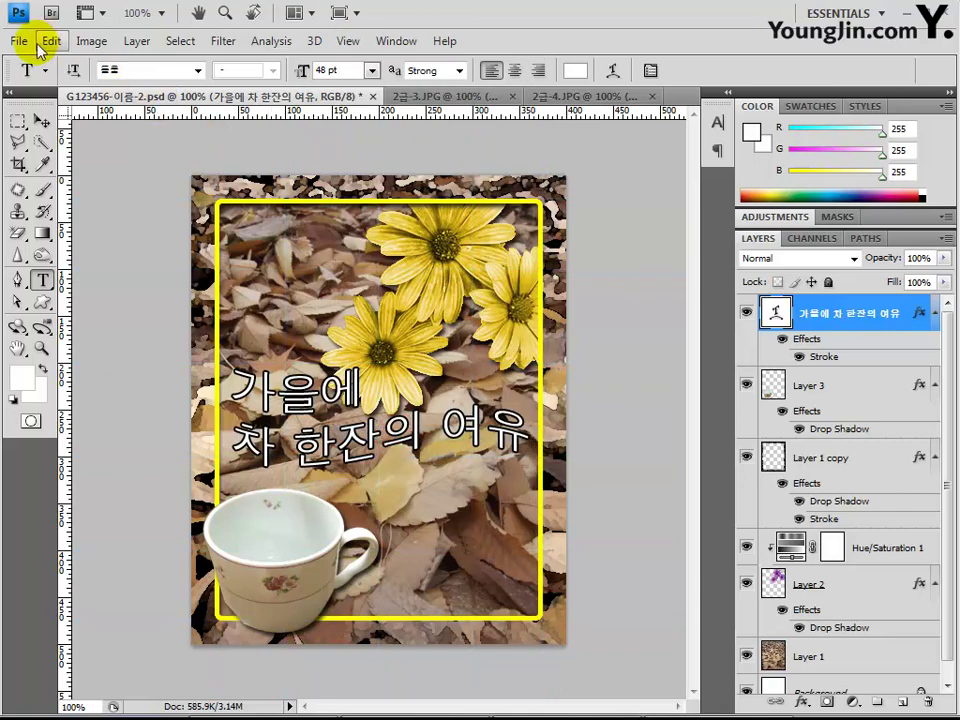
click(19, 41)
click(50, 293)
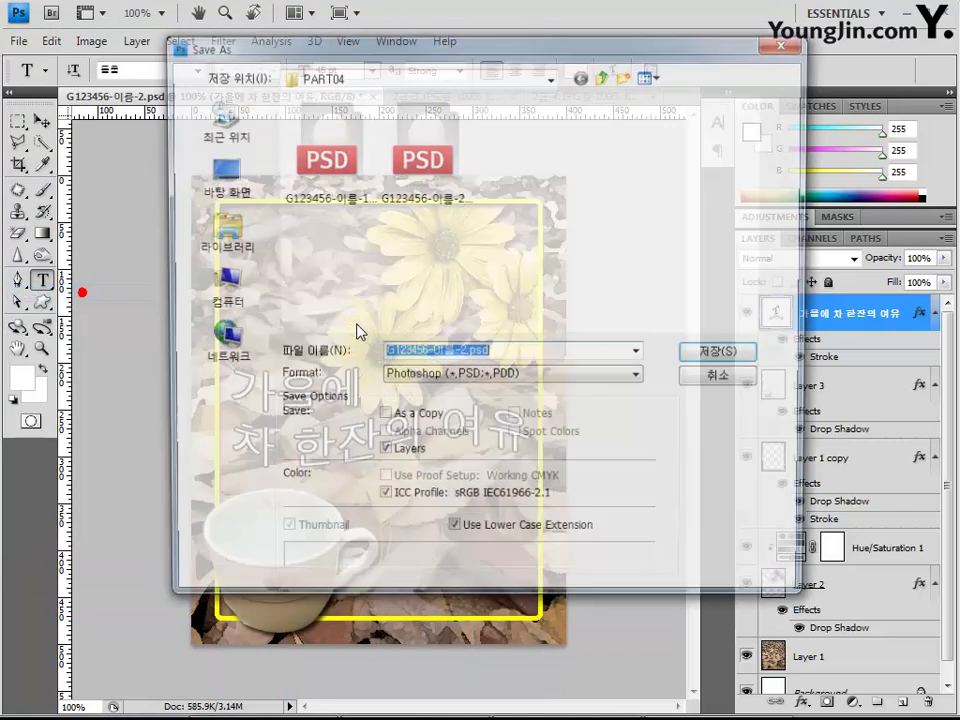
click(476, 378)
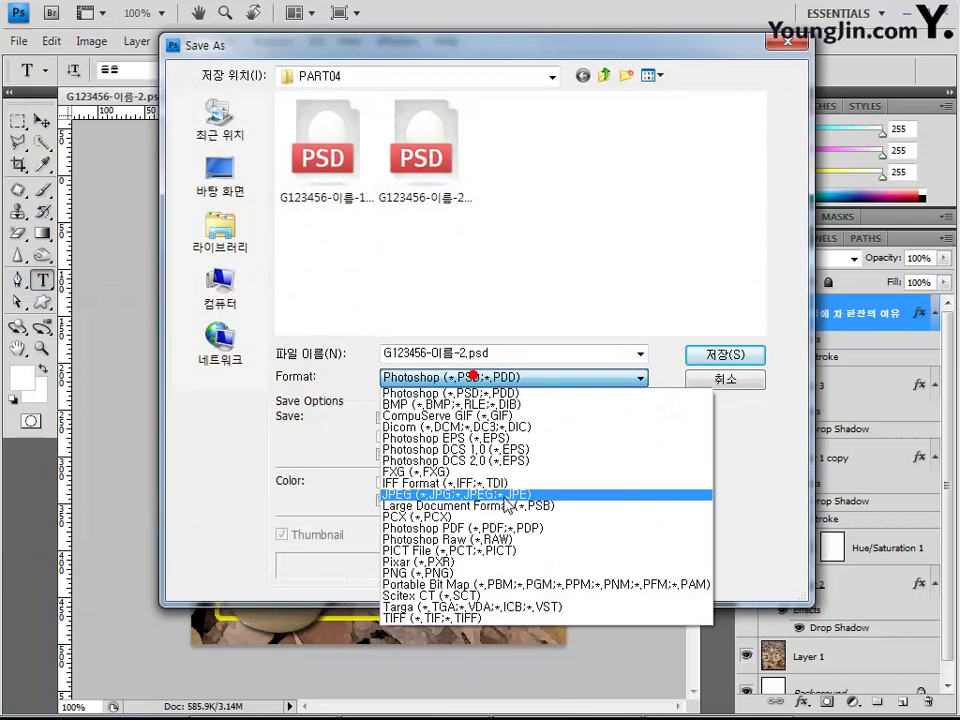
click(508, 495)
click(716, 357)
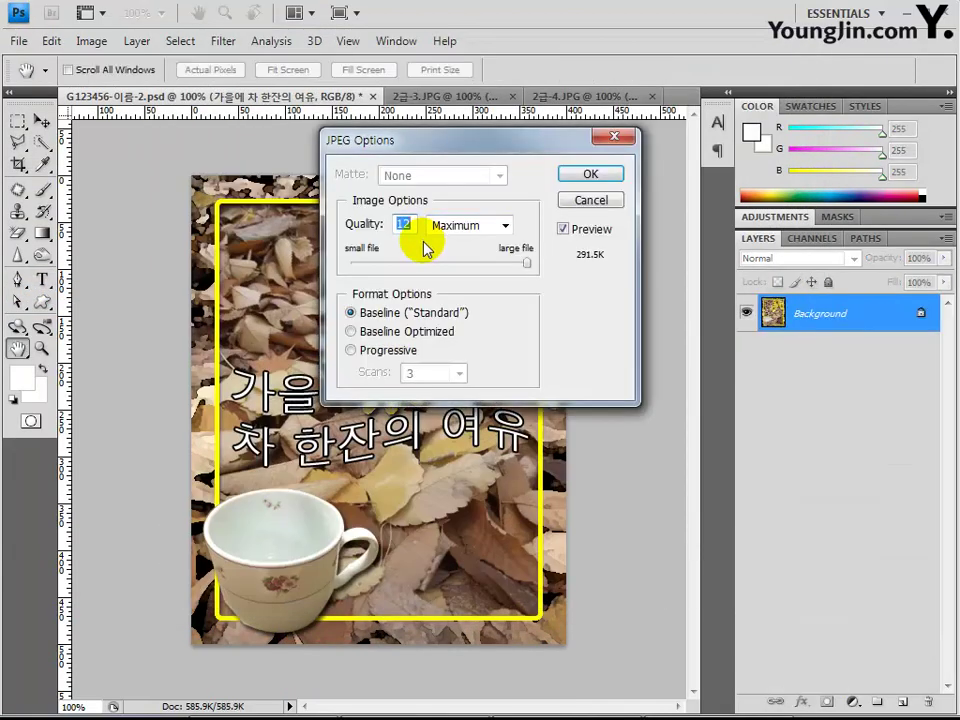
text(8)
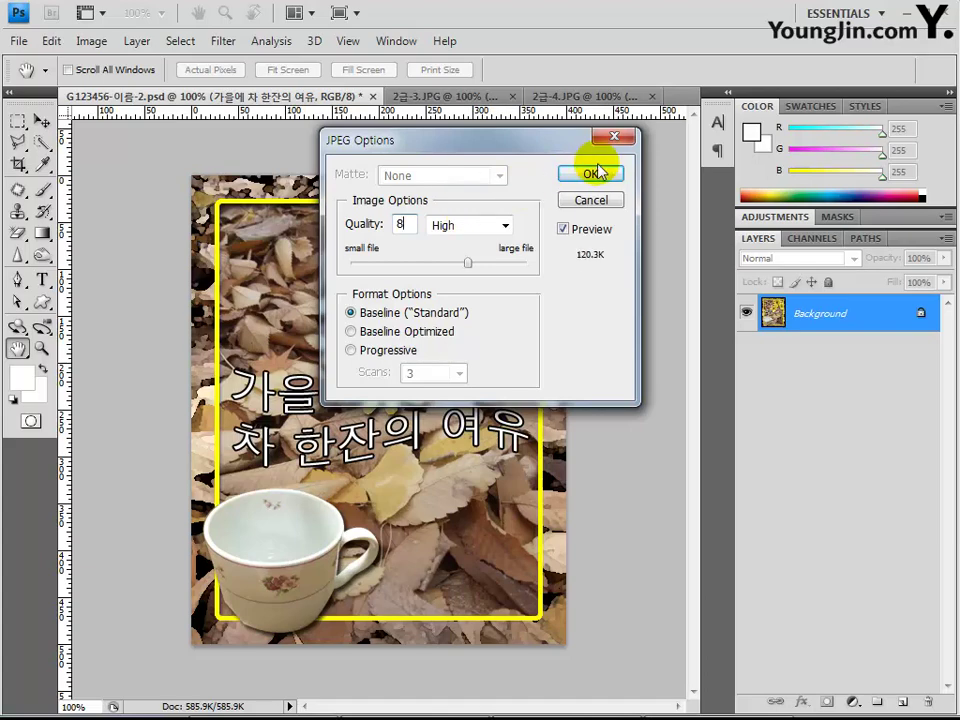
click(591, 175)
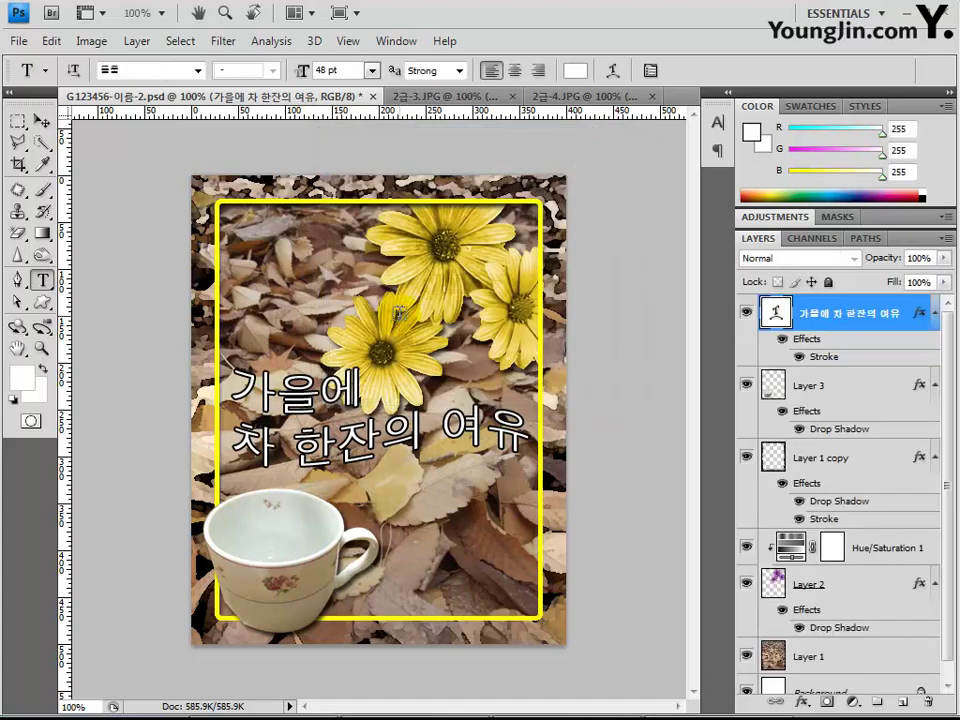
- Resize the image to 40 x 50 pixels, keeping its proportions constrained and layer styles scaled
click(89, 42)
click(120, 177)
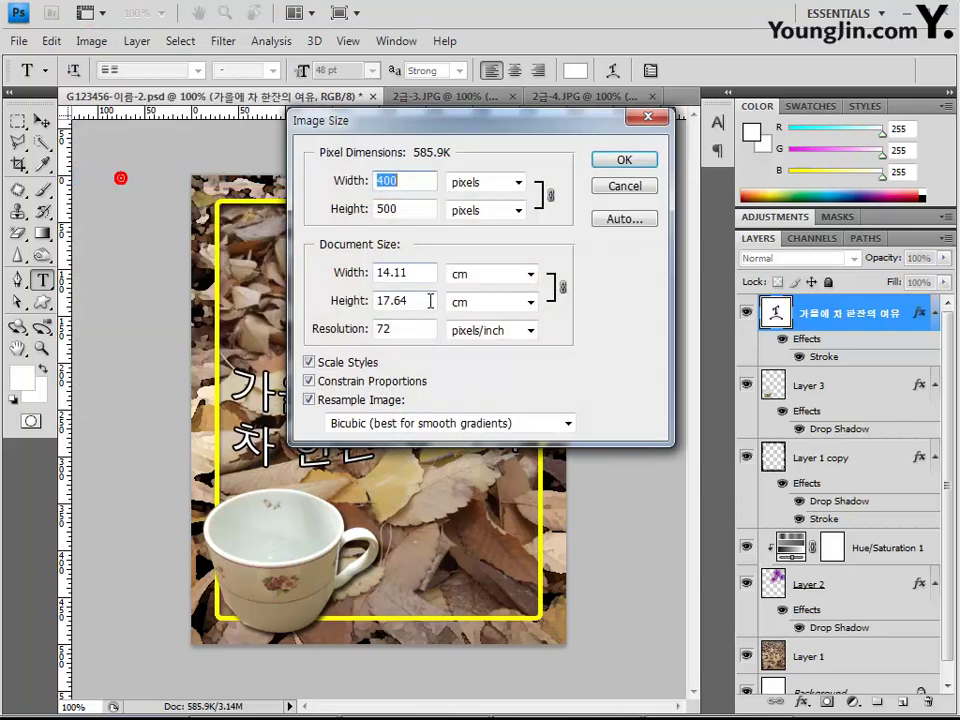
text(40)
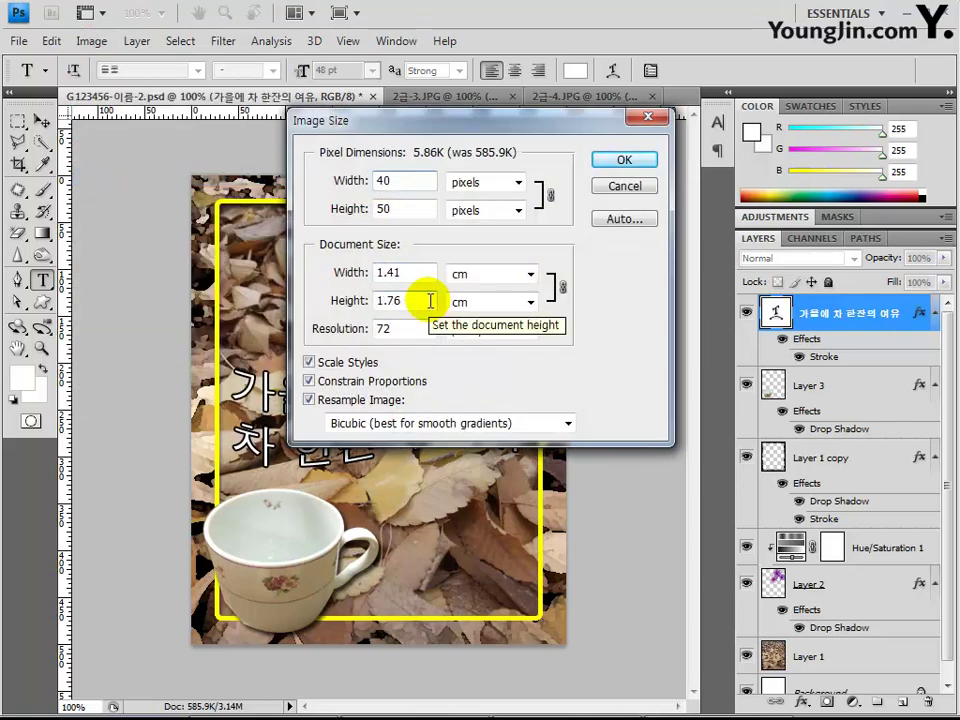
key(Return)
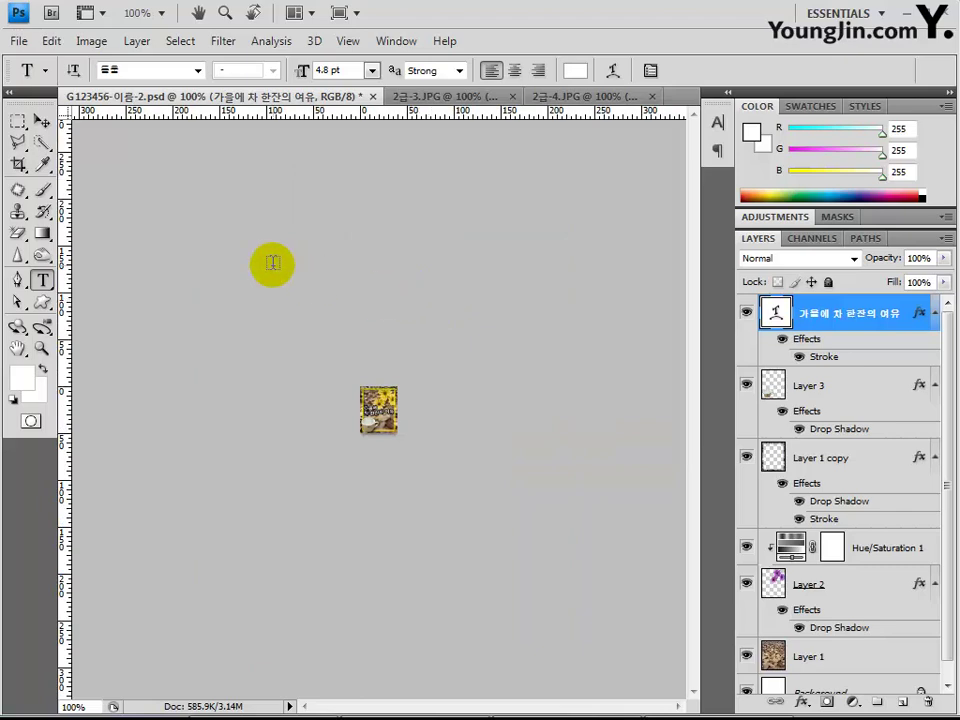
- Save the reduced document over the existing PSD file with Maximize compatibility on
click(19, 41)
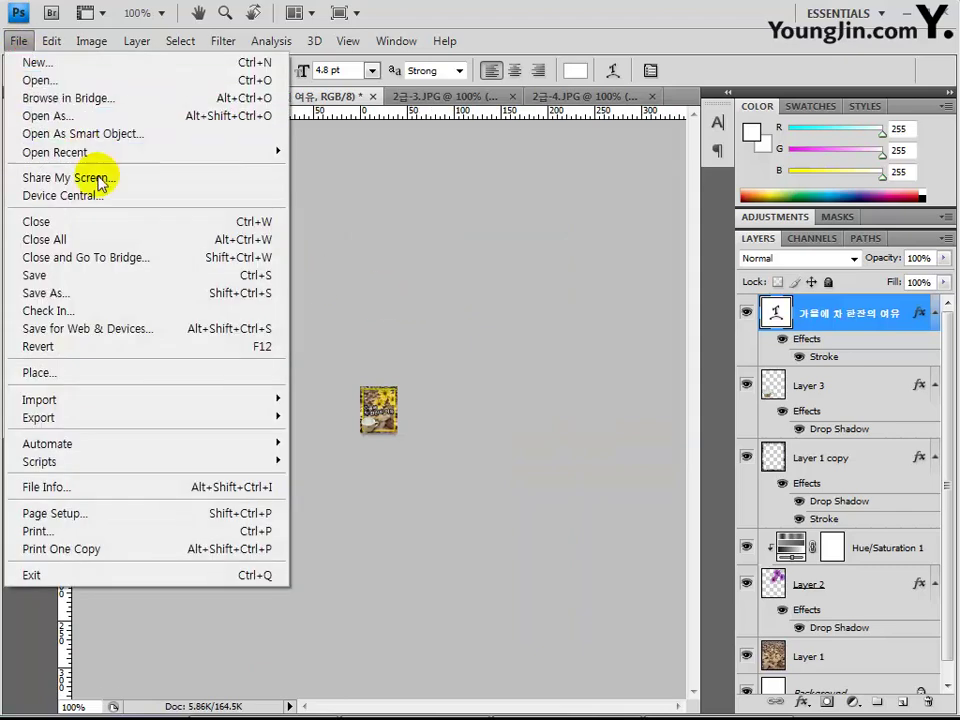
click(96, 276)
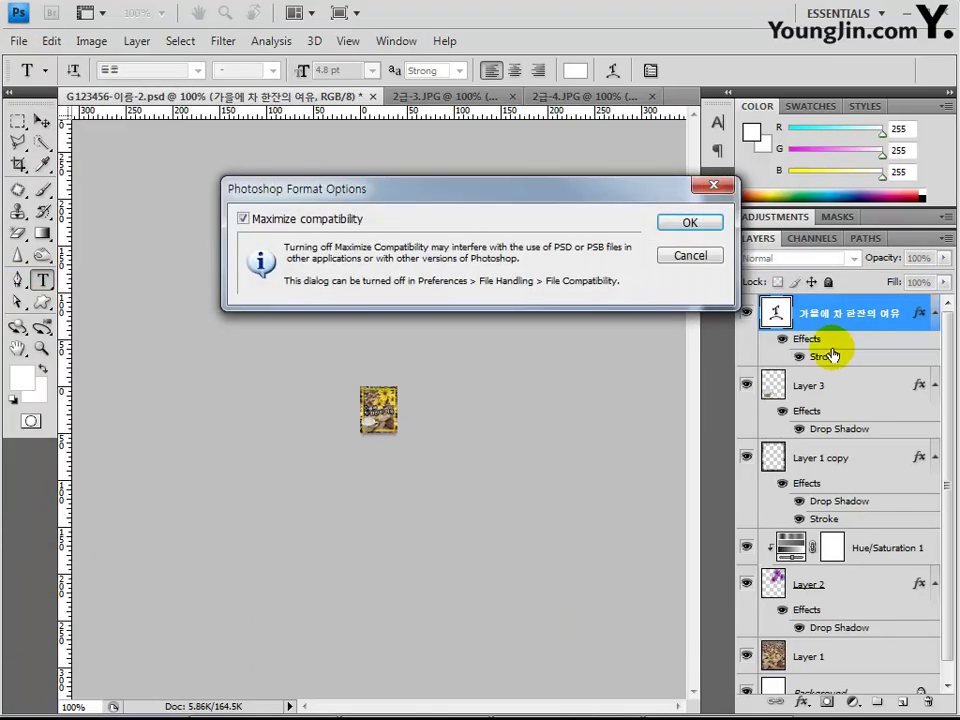
click(689, 228)
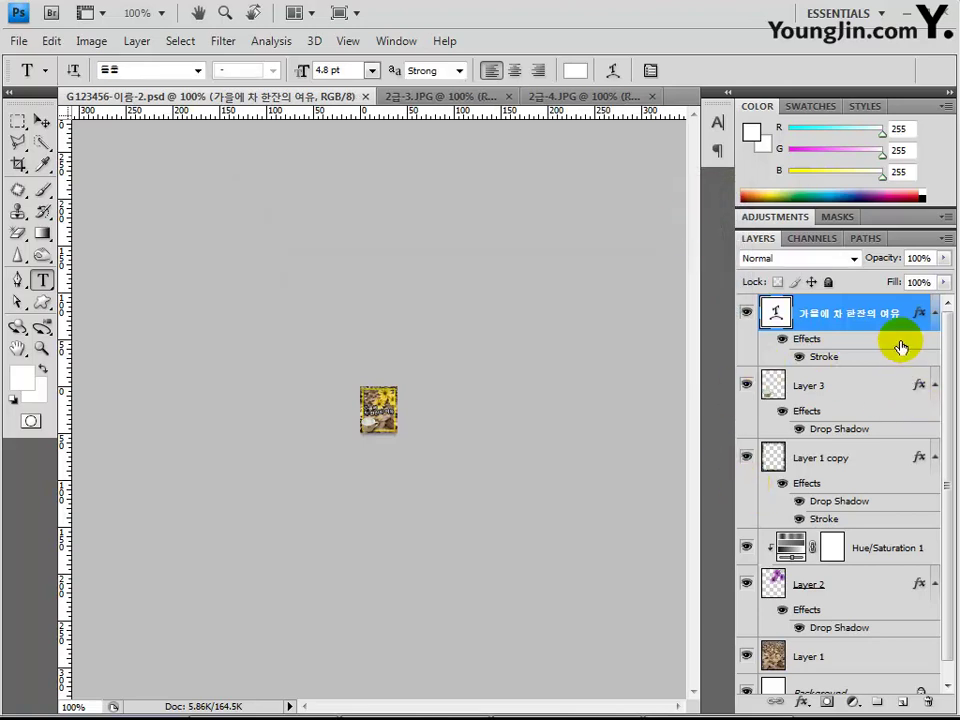